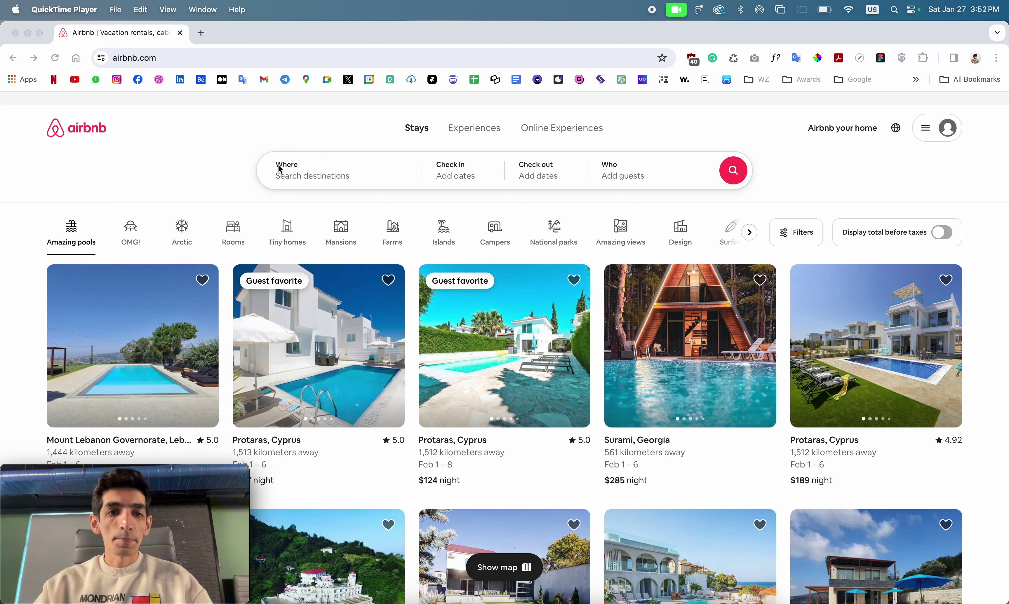
- Inspect the Airbnb Where label with WhatFont, reading Circular at weight 600
{"action": "left_click", "coordinate": [786, 167]}
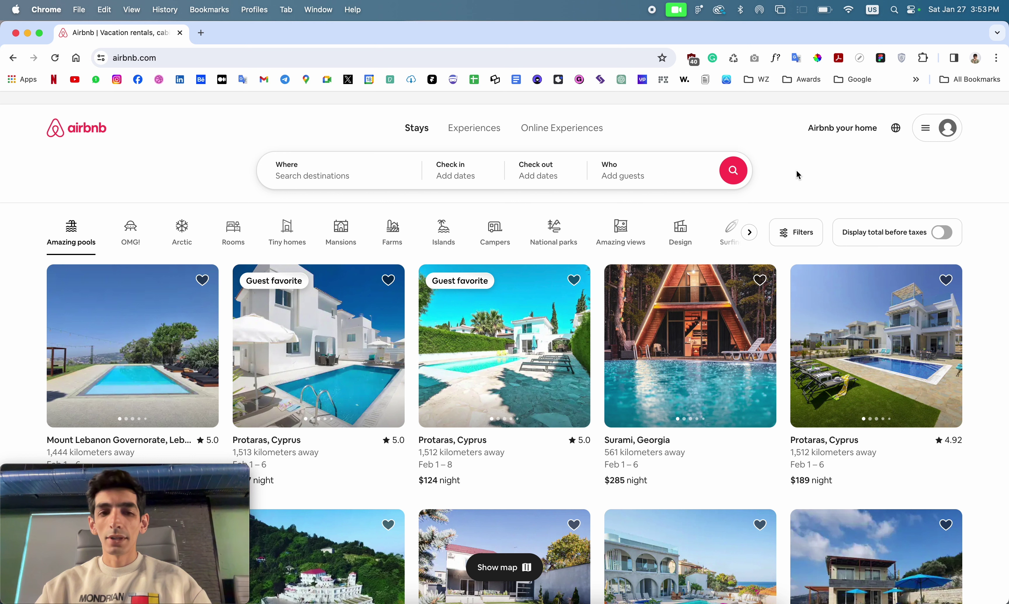
{"action": "left_click", "coordinate": [776, 59]}
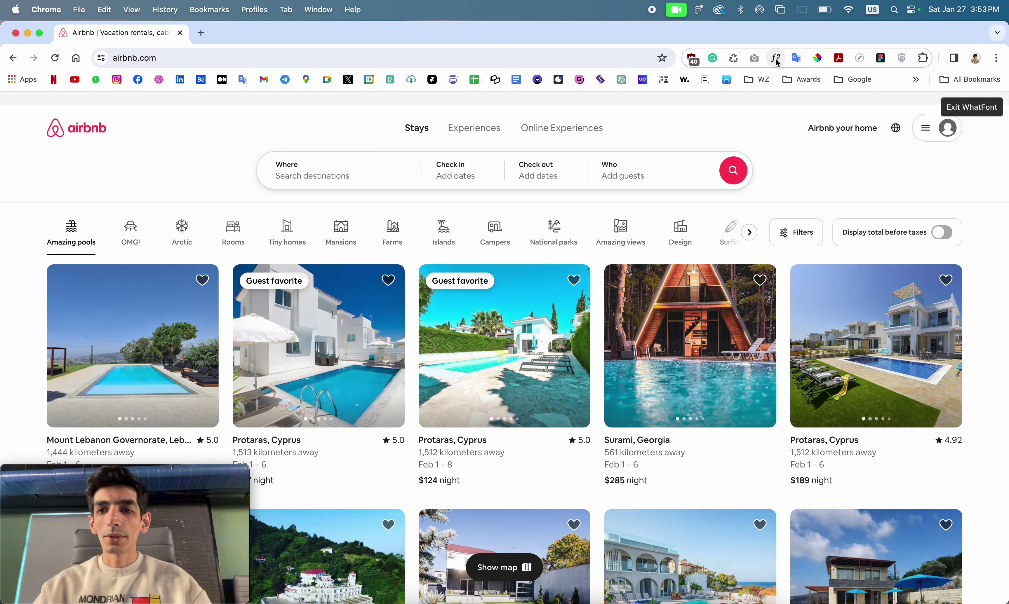
{"action": "left_click", "coordinate": [289, 169]}
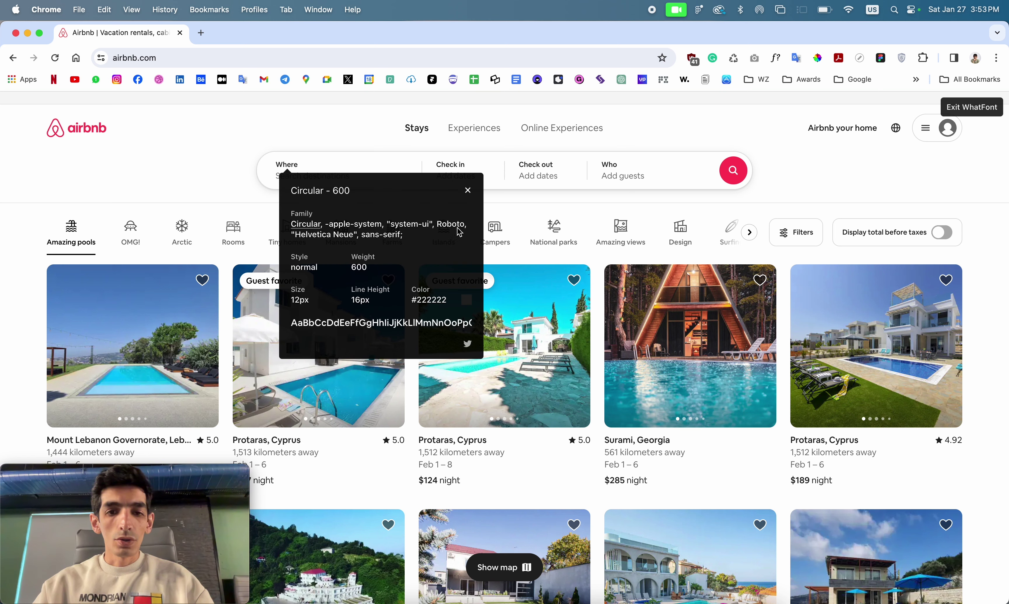
{"action": "left_click", "coordinate": [467, 191]}
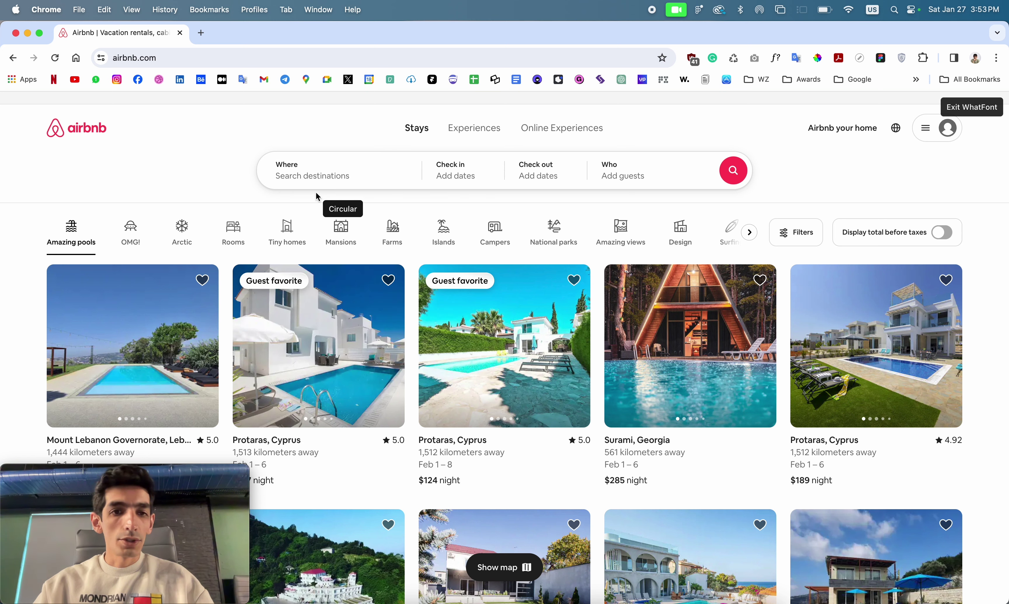
- Recheck the Where field's font, exit WhatFont and go back to Figma
{"action": "left_click", "coordinate": [323, 182]}
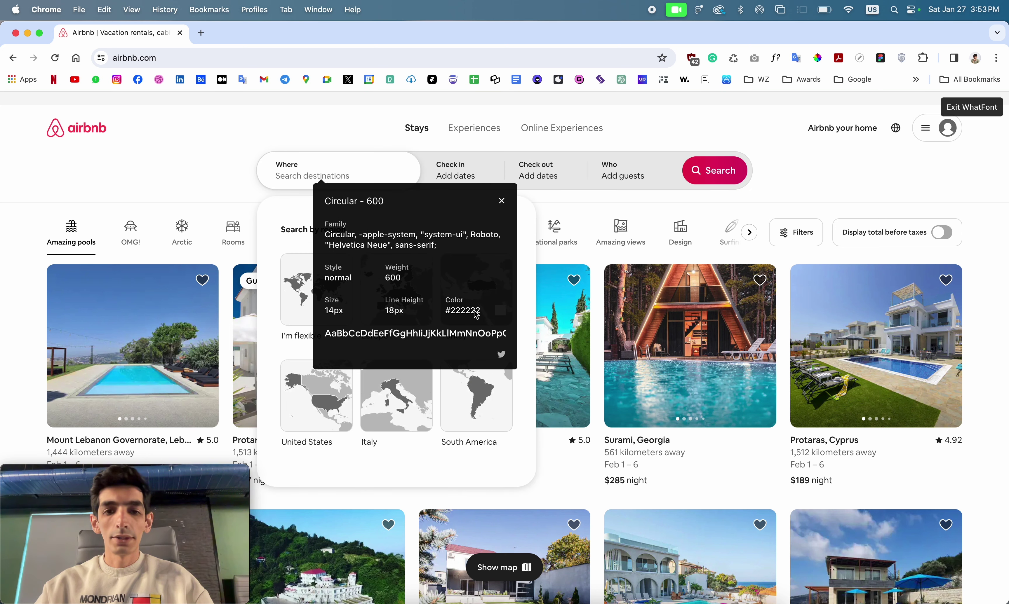
{"action": "left_click", "coordinate": [503, 201]}
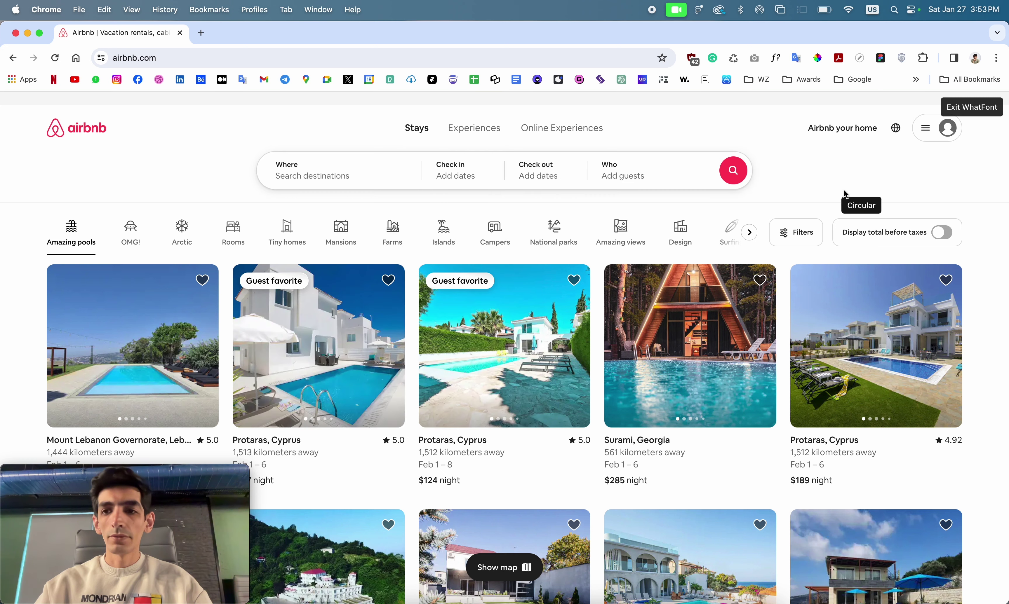
{"action": "left_click", "coordinate": [986, 108]}
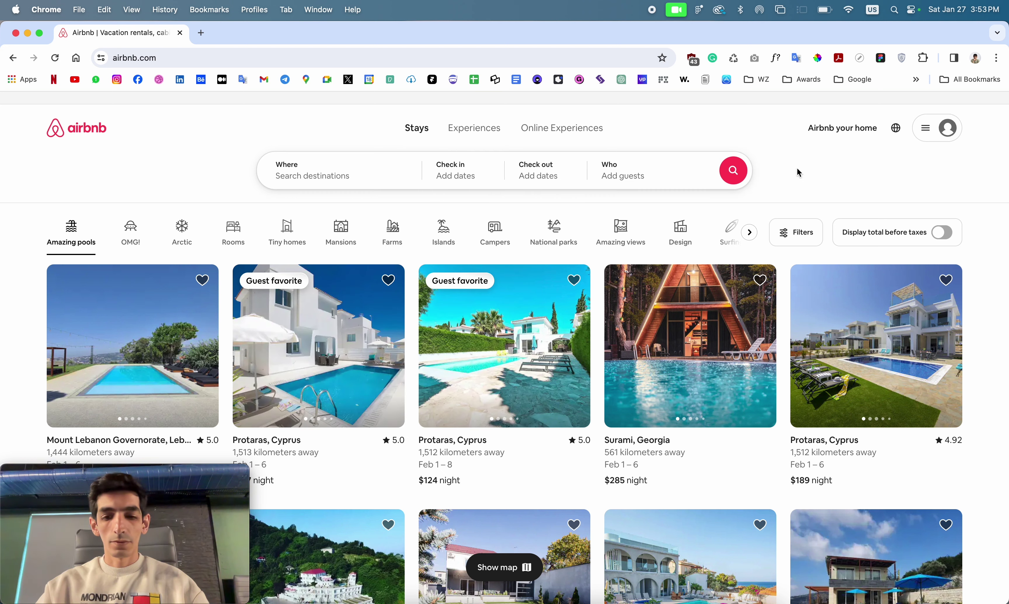
{"action": "left_click", "coordinate": [605, 599]}
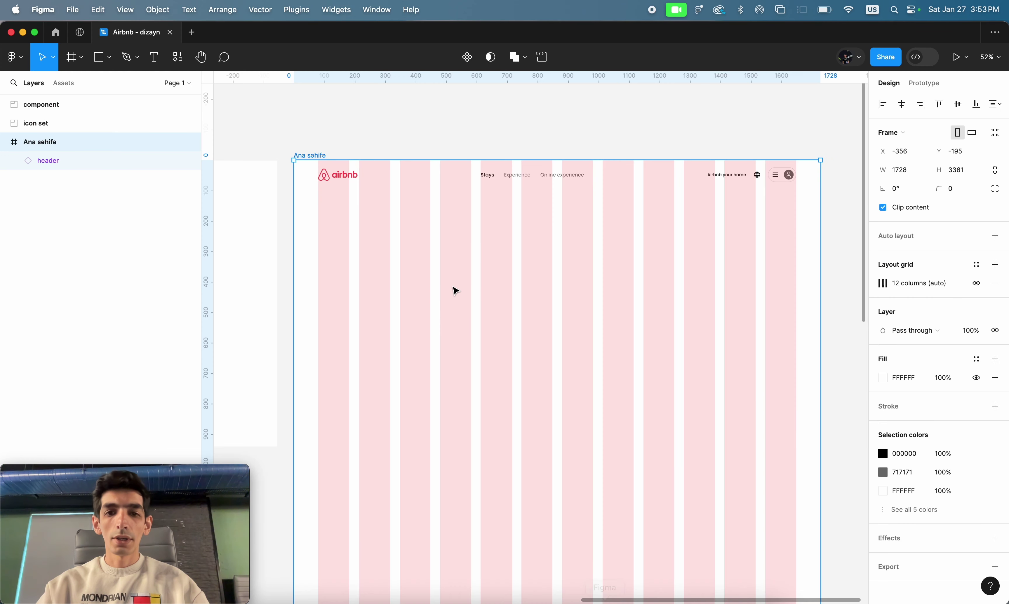
- Add a 'Where' text label just below the header on the page frame
{"action": "scroll", "coordinate": [579, 266], "scroll_direction": "up", "scroll_amount": 5}
{"action": "scroll", "coordinate": [580, 266], "scroll_direction": "up", "scroll_amount": 10}
{"action": "scroll", "coordinate": [579, 266], "scroll_direction": "left", "scroll_amount": 10}
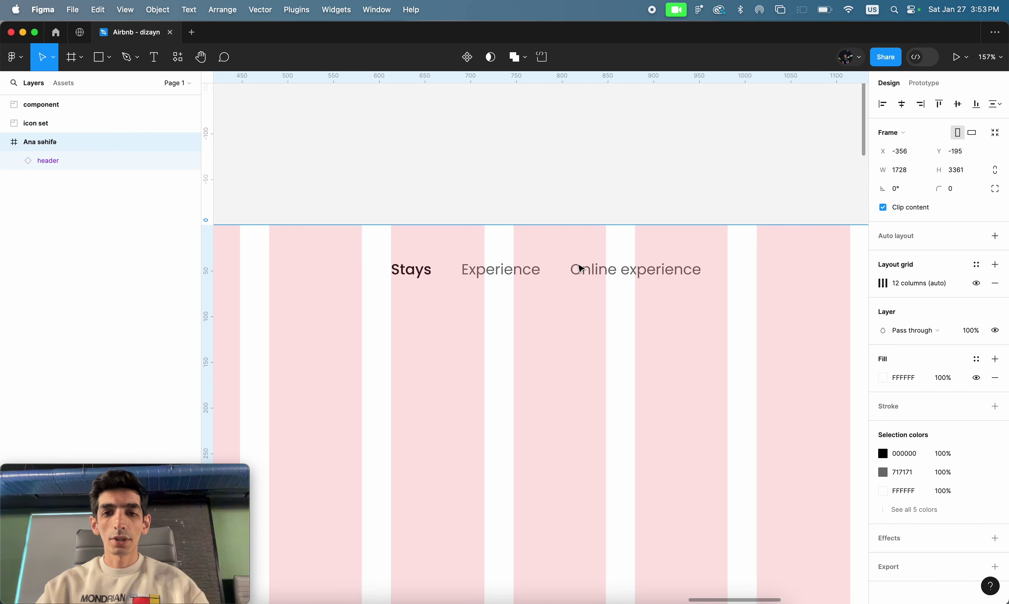
{"action": "left_click", "coordinate": [447, 375]}
{"action": "scroll", "coordinate": [446, 375], "scroll_direction": "down", "scroll_amount": 3}
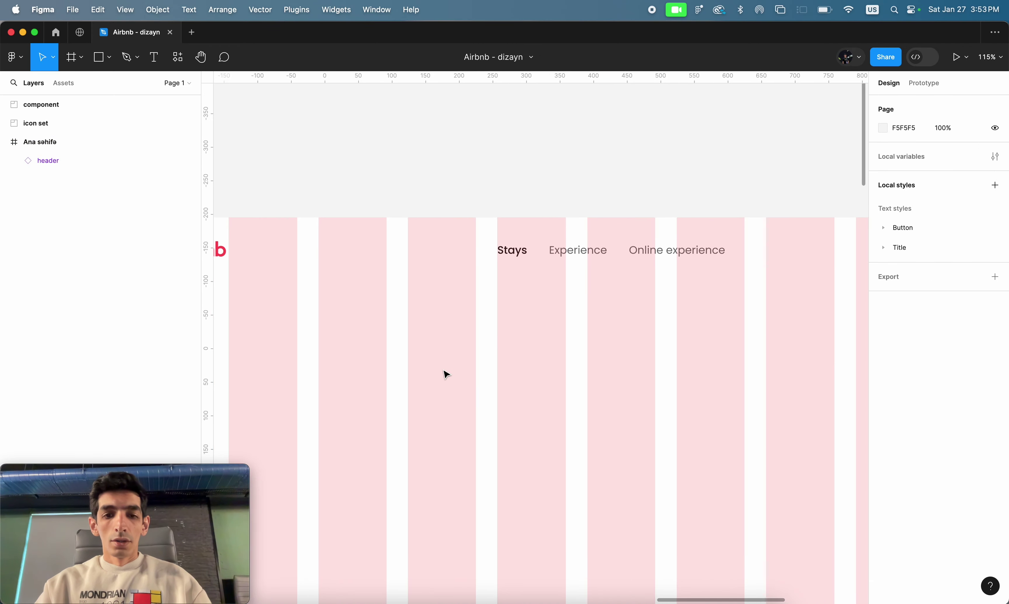
{"action": "scroll", "coordinate": [443, 372], "scroll_direction": "left", "scroll_amount": 2}
{"action": "key", "text": "t"}
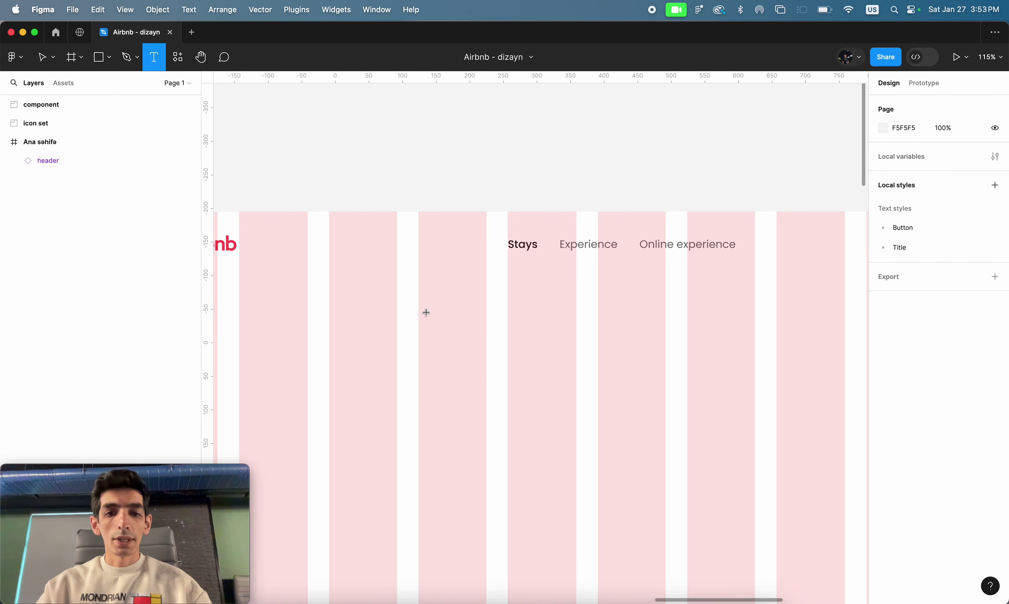
{"action": "left_click", "coordinate": [428, 315]}
{"action": "type", "text": "W"}
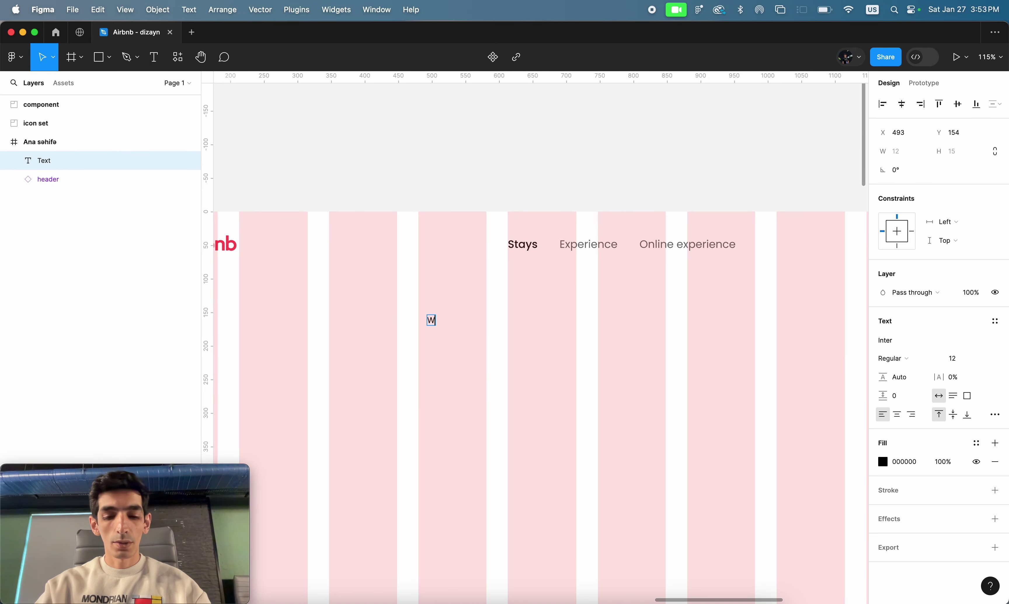
{"action": "type", "text": "here"}
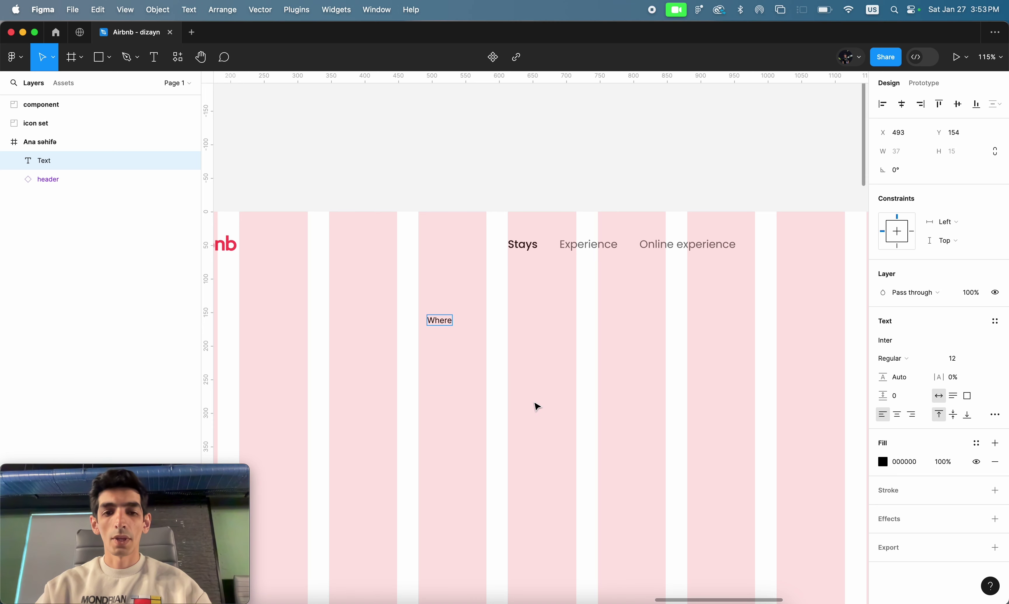
{"action": "key", "text": "Escape"}
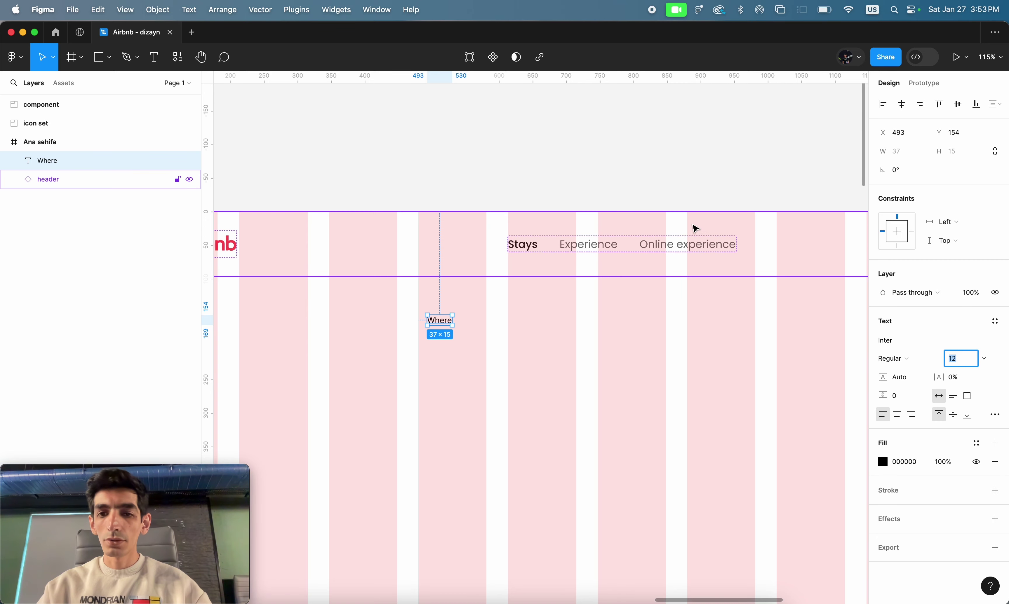
- Review the title-large-r text style (Poppins Regular 16/24) used by Online experience
{"action": "left_click", "coordinate": [689, 245]}
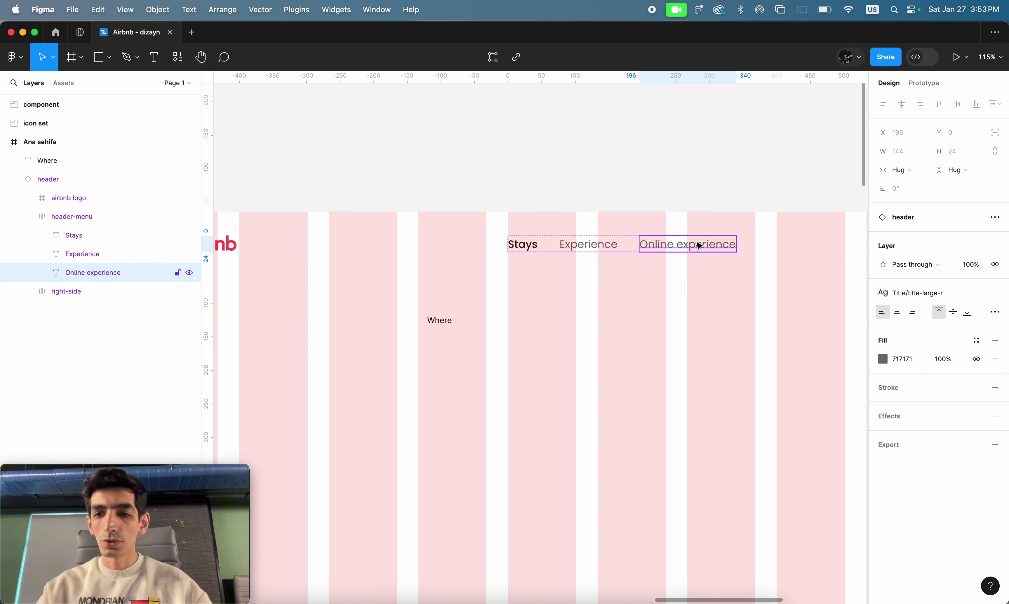
{"action": "left_click", "coordinate": [903, 293]}
{"action": "left_click", "coordinate": [989, 420]}
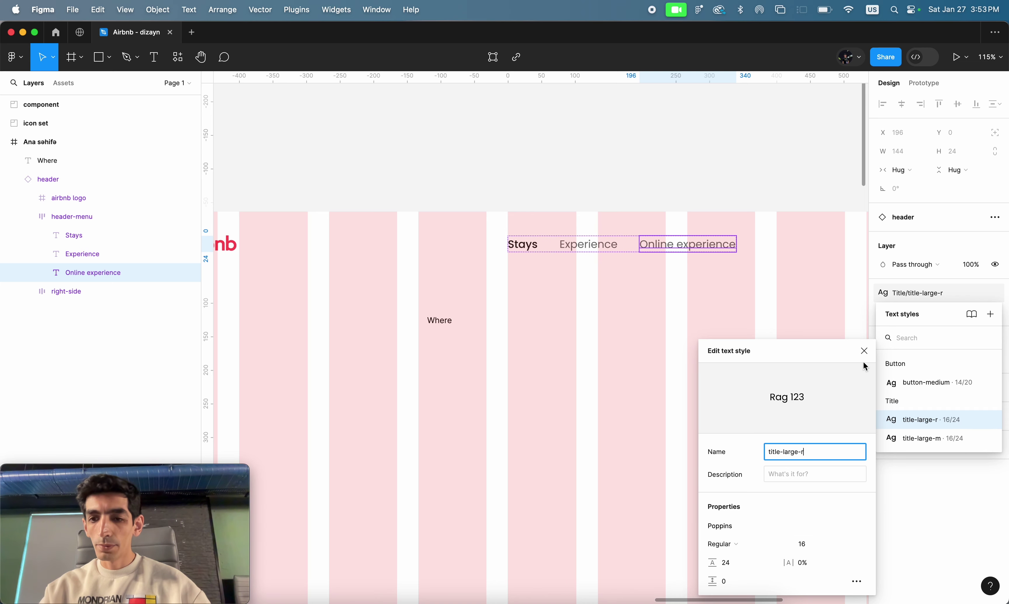
{"action": "left_click", "coordinate": [864, 350]}
- Set the Where label's font to Poppins Medium
{"action": "left_click", "coordinate": [449, 324]}
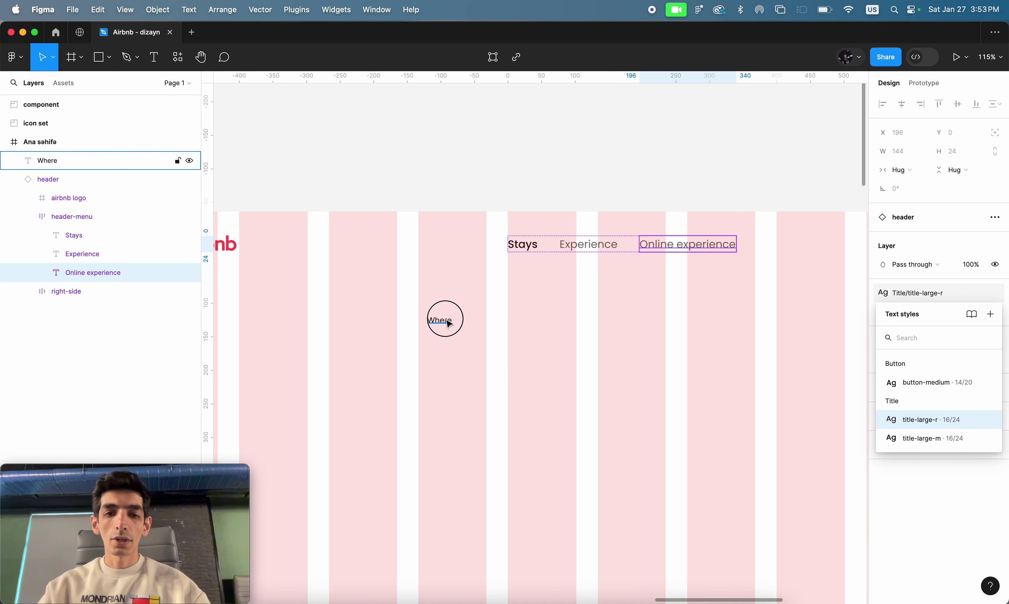
{"action": "left_click", "coordinate": [905, 341]}
{"action": "type", "text": "p"}
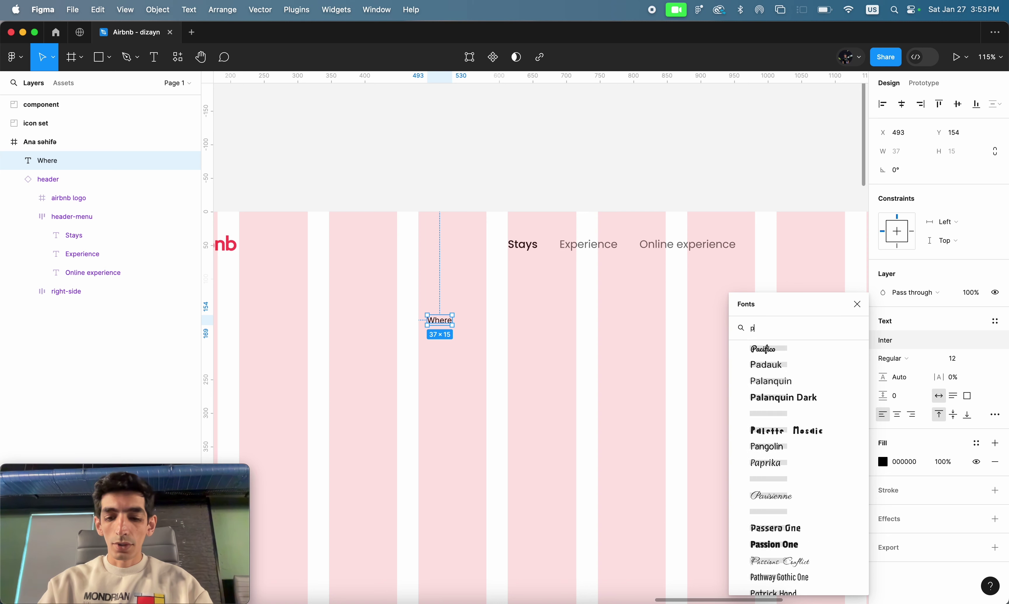
{"action": "type", "text": "op"}
{"action": "left_click", "coordinate": [815, 349]}
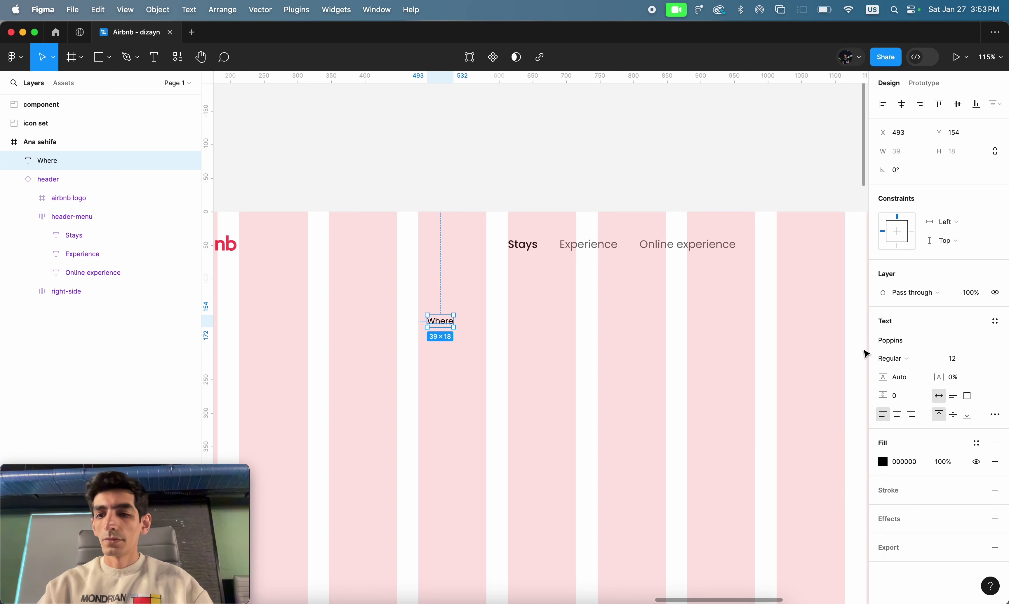
{"action": "left_click", "coordinate": [909, 360]}
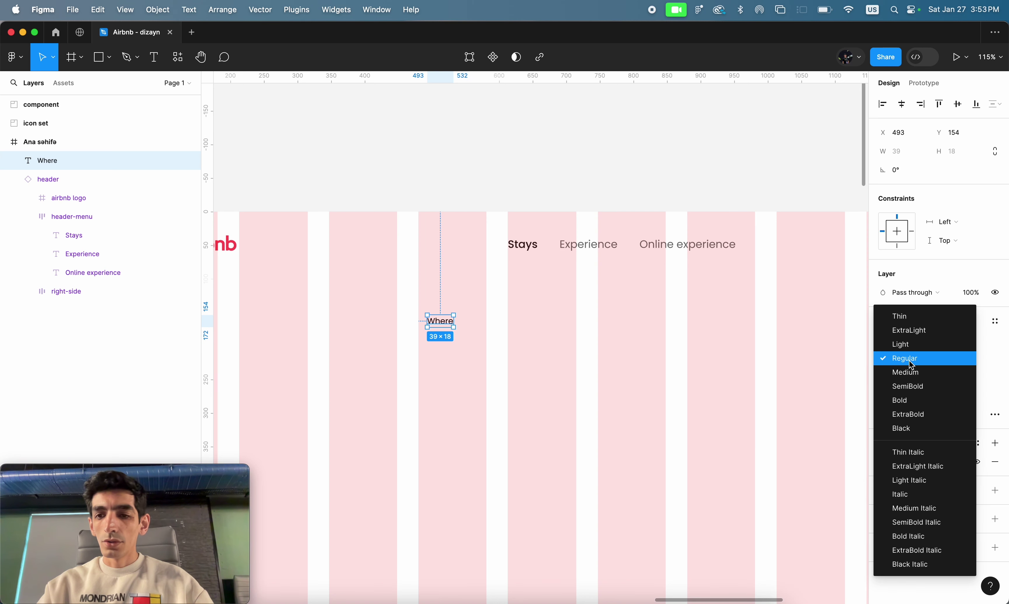
{"action": "left_click", "coordinate": [906, 369]}
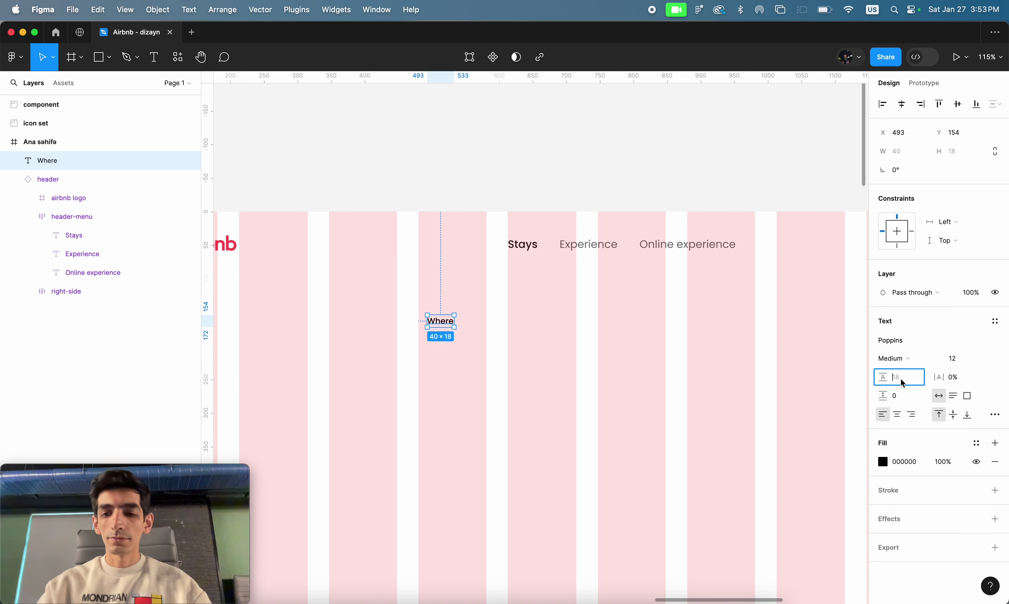
- Switch over to the Airbnb homepage in Chrome
{"action": "key", "text": "ctrl+Left"}
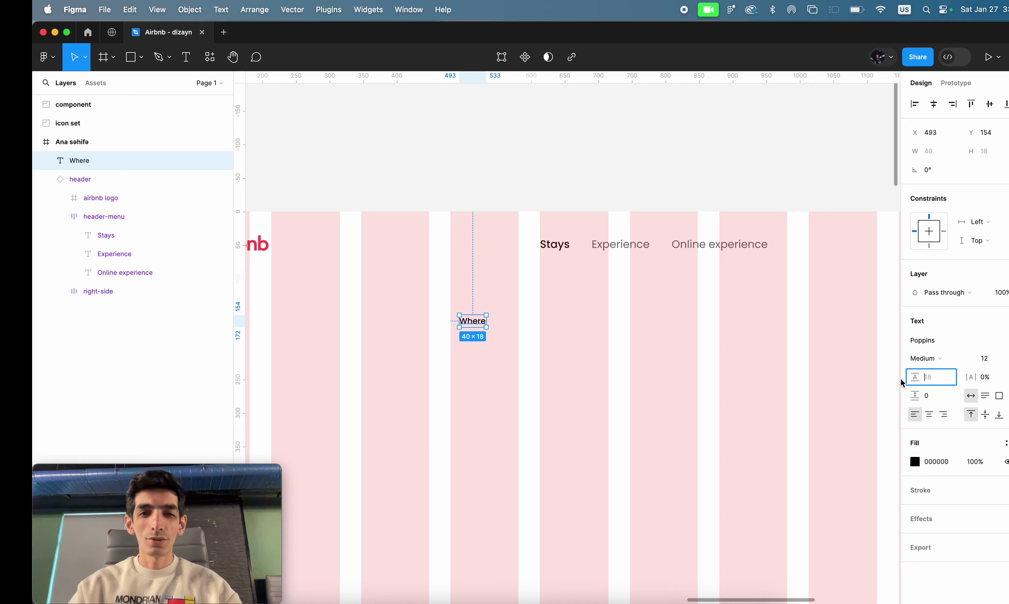
{"action": "key", "text": "ctrl+Right"}
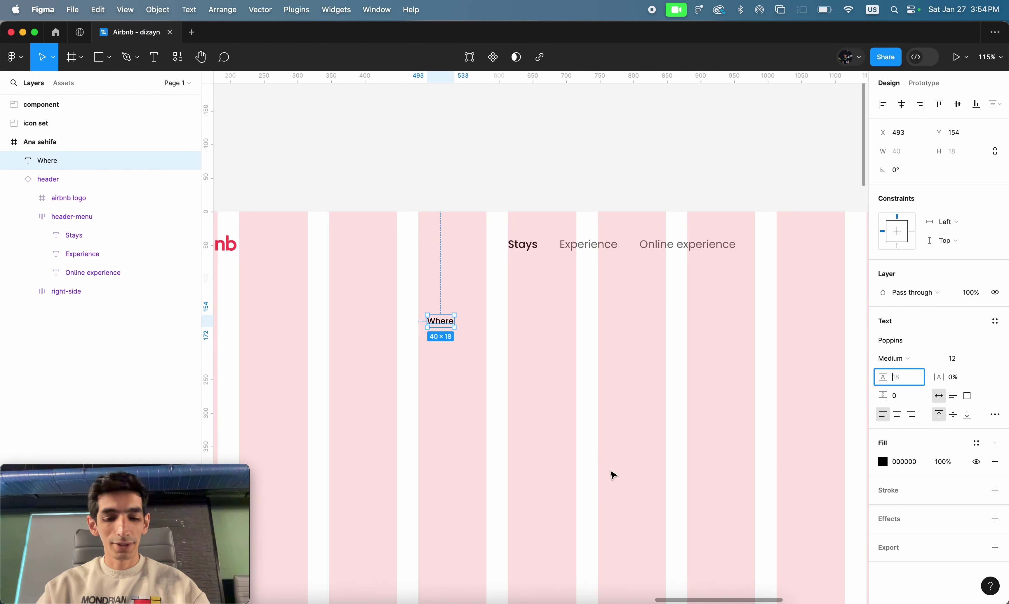
{"action": "left_click", "coordinate": [640, 601]}
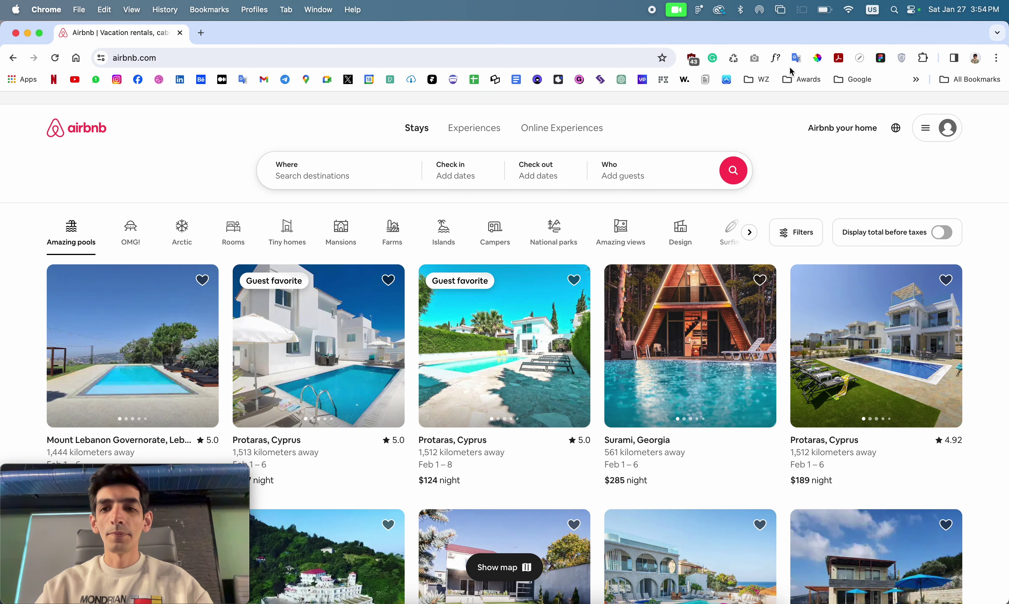
- Read the Where label's font with WhatFont (12px, 16px line height, #222222), then return to Figma
{"action": "left_click", "coordinate": [778, 58]}
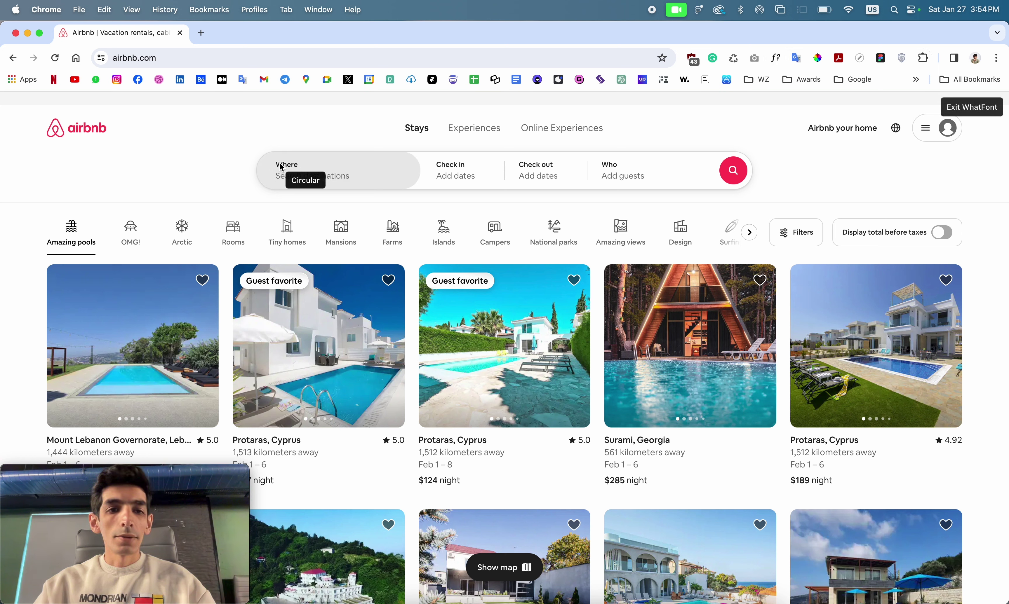
{"action": "left_click", "coordinate": [285, 171]}
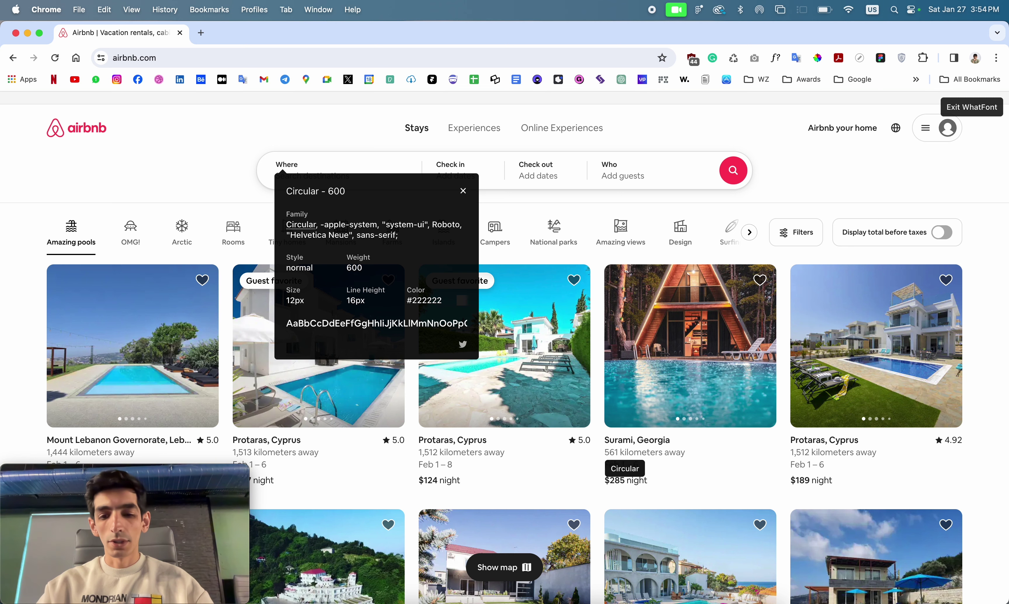
{"action": "left_click", "coordinate": [604, 600]}
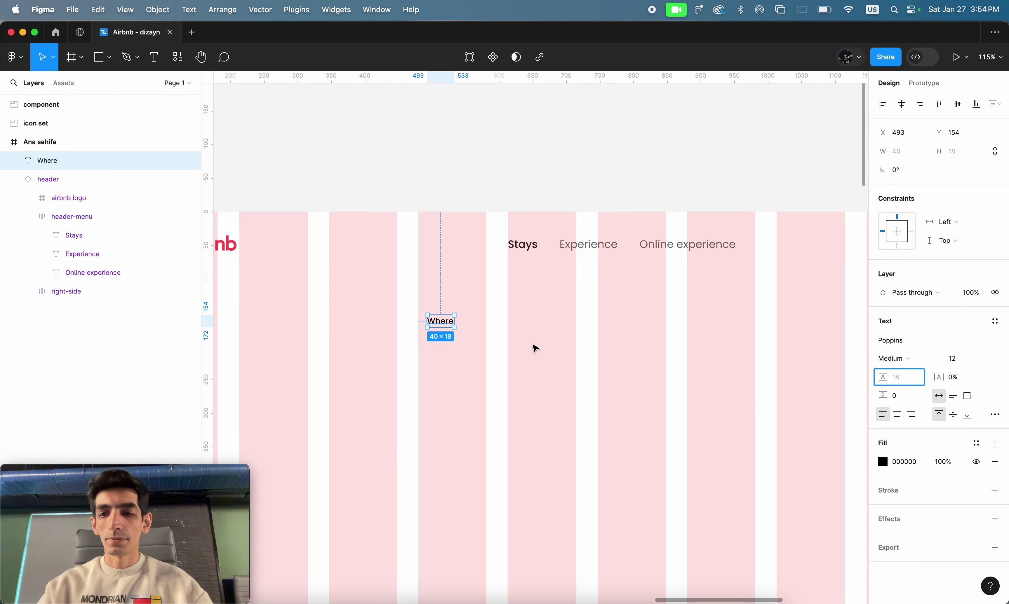
- Give the Where text a line height of 16
{"action": "scroll", "coordinate": [534, 347], "scroll_direction": "up", "scroll_amount": 5}
{"action": "scroll", "coordinate": [534, 346], "scroll_direction": "up", "scroll_amount": 3}
{"action": "scroll", "coordinate": [534, 346], "scroll_direction": "left", "scroll_amount": 5}
{"action": "scroll", "coordinate": [533, 346], "scroll_direction": "left", "scroll_amount": 1}
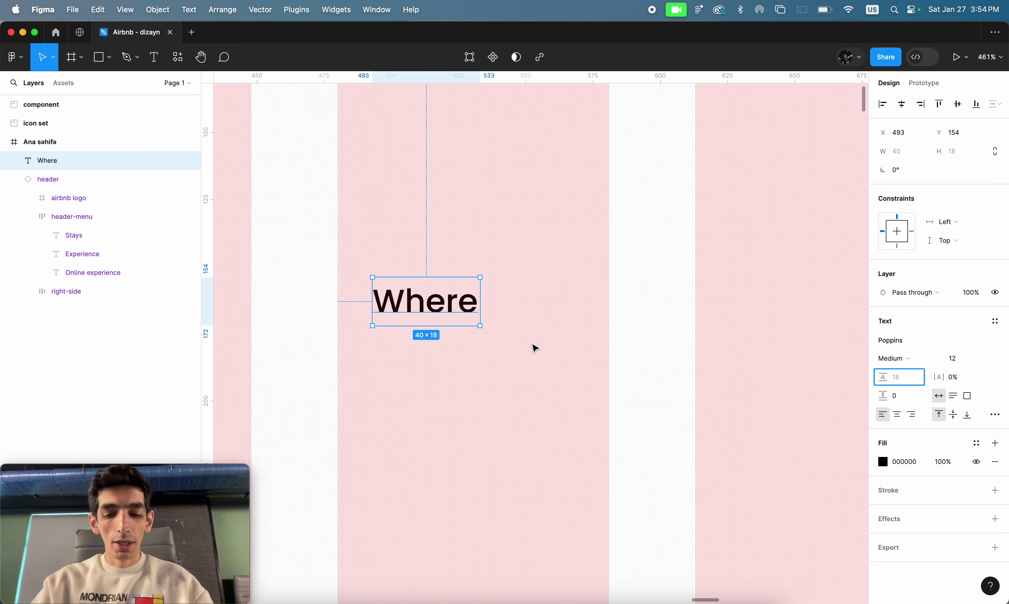
{"action": "type", "text": "16"}
{"action": "key", "text": "Tab"}
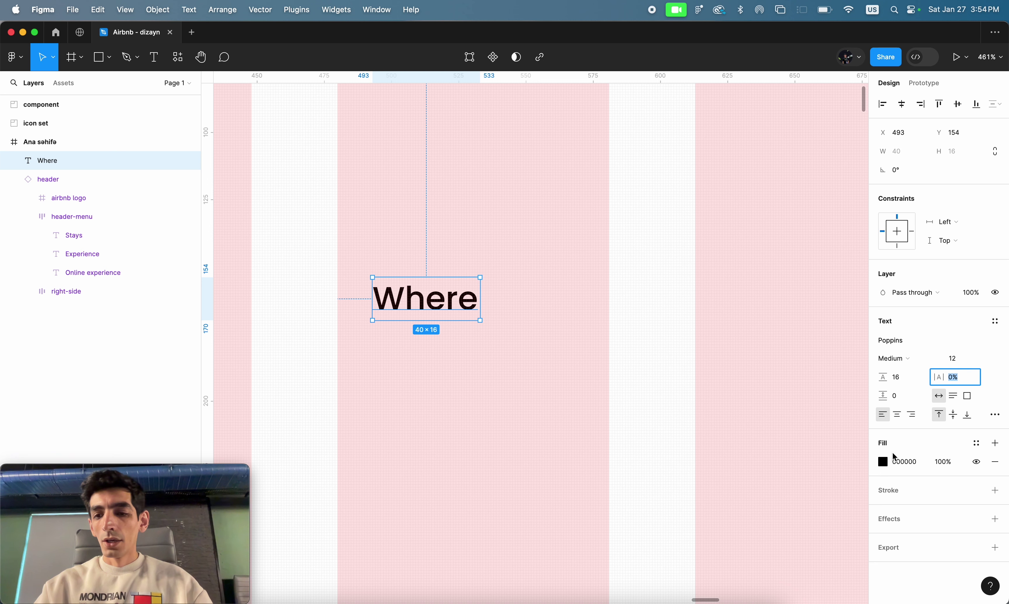
- Fill the Where text with 222222 and bring up the text styles list
{"action": "left_click", "coordinate": [903, 463]}
{"action": "type", "text": "222222"}
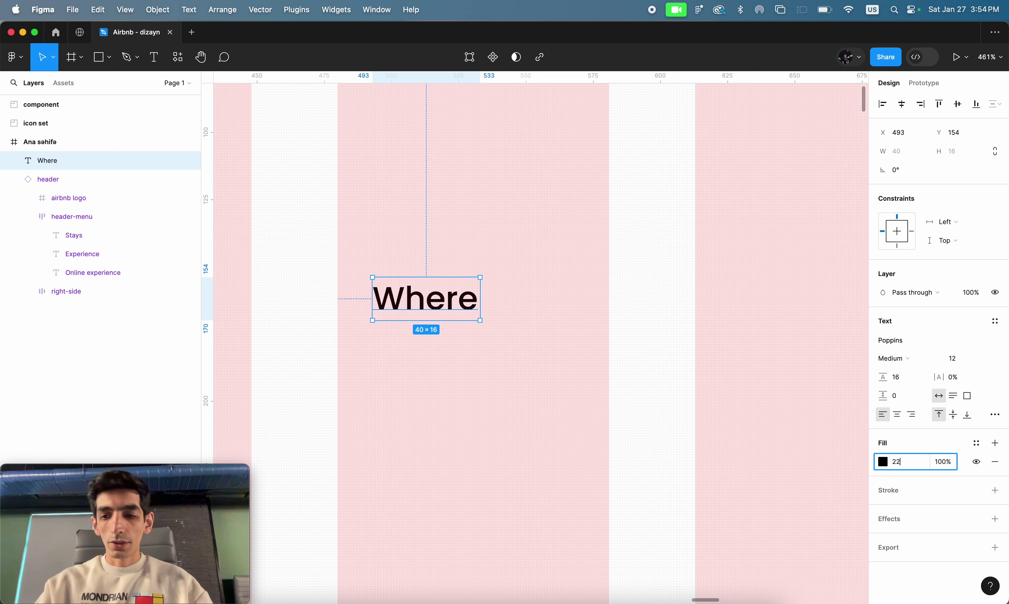
{"action": "key", "text": "Tab"}
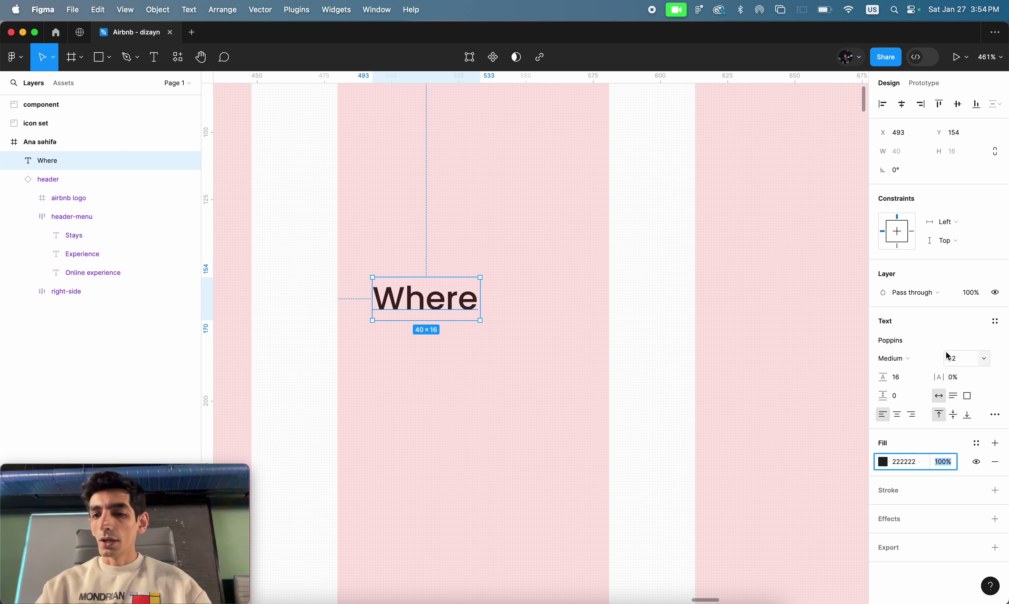
{"action": "left_click", "coordinate": [995, 321]}
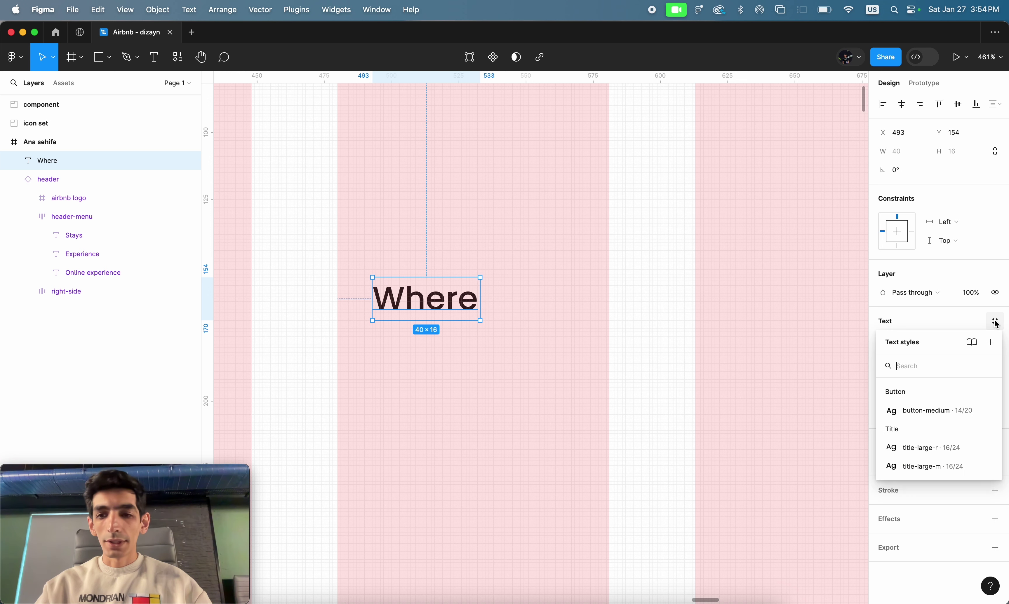
- Create a Label/medium text style (12/16) from the Where text and apply it
{"action": "left_click", "coordinate": [991, 344]}
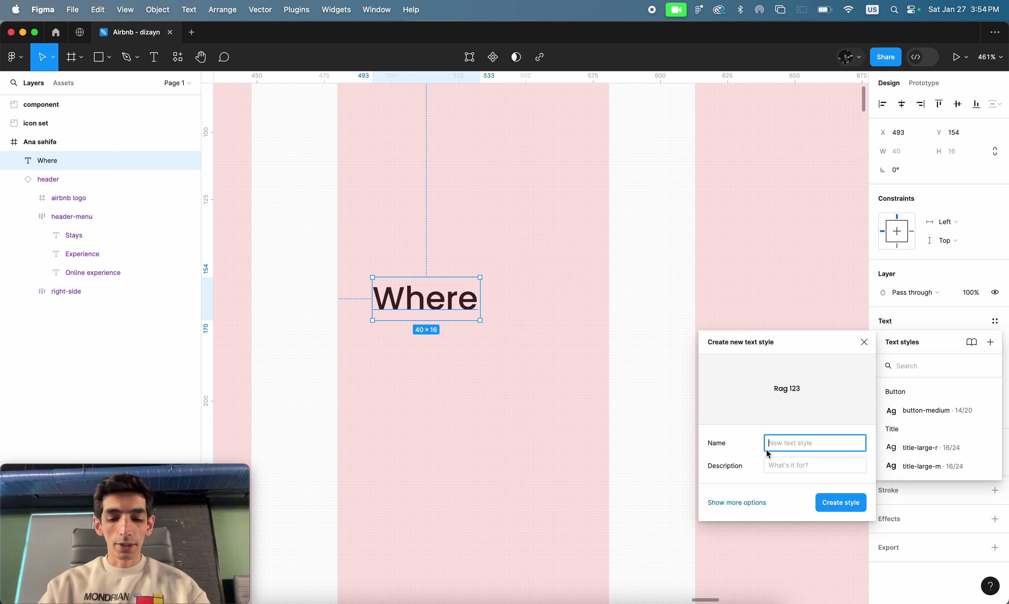
{"action": "type", "text": "lable"}
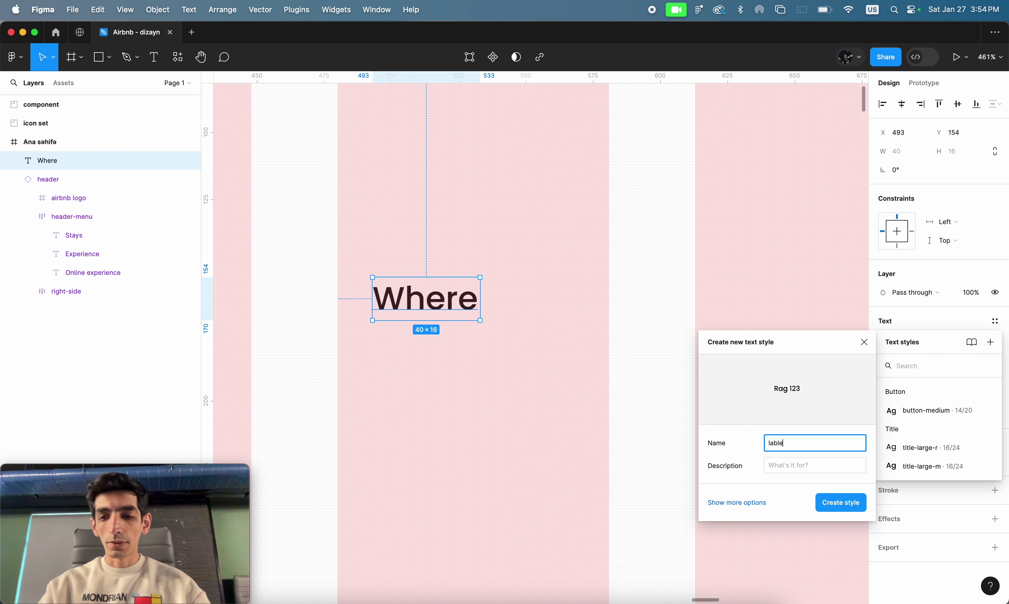
{"action": "key", "text": "super+a"}
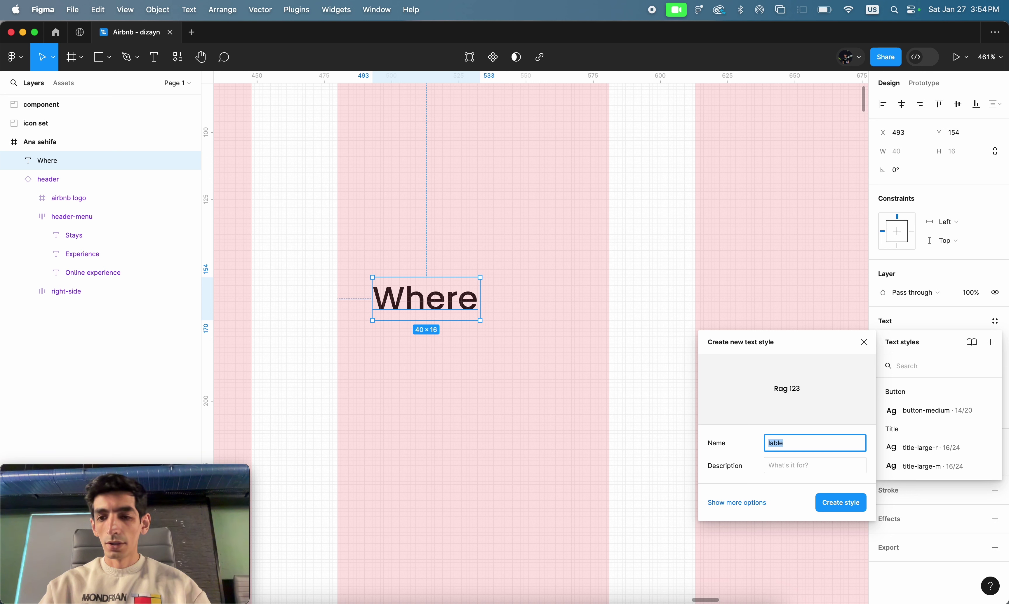
{"action": "type", "text": "Labe"}
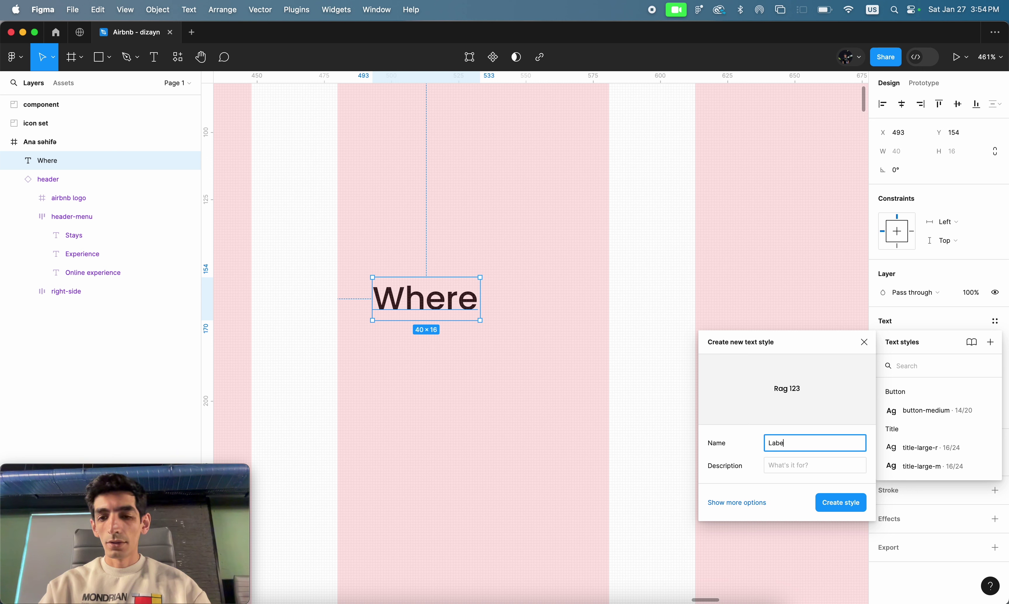
{"action": "type", "text": "l/"}
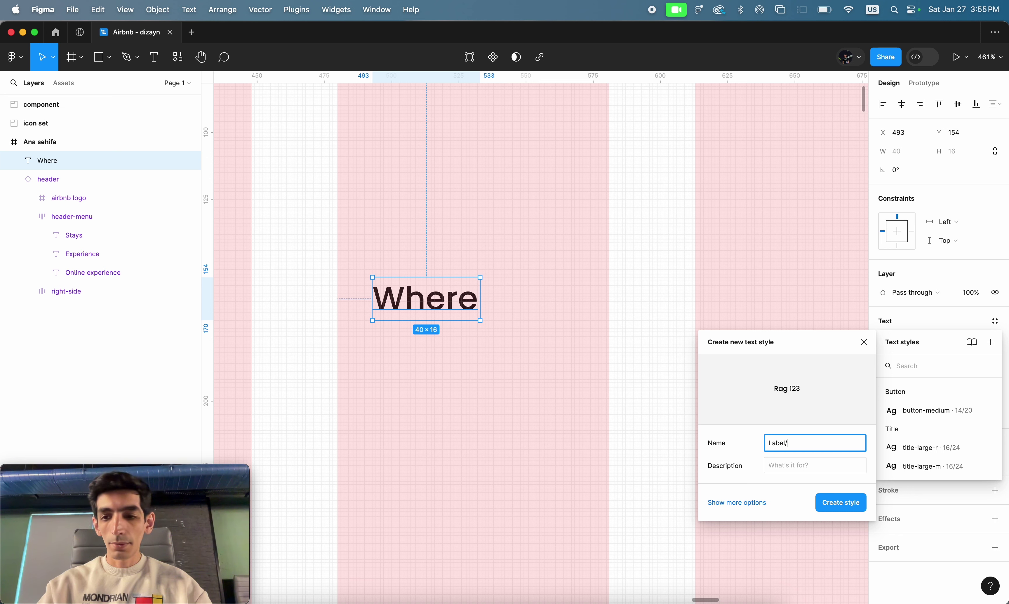
{"action": "type", "text": "ium"}
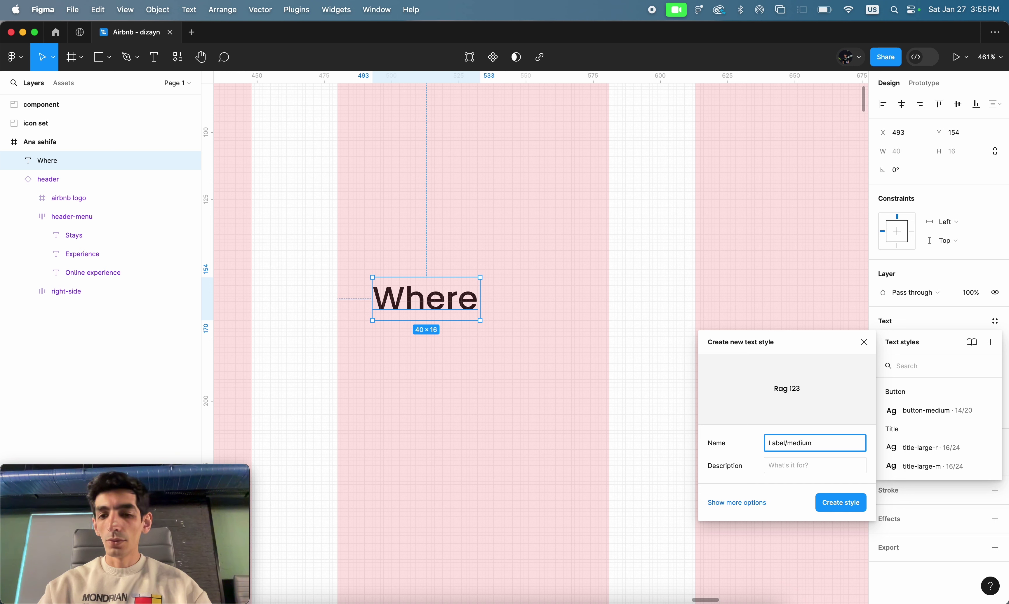
{"action": "left_click", "coordinate": [843, 507]}
{"action": "left_click", "coordinate": [909, 322]}
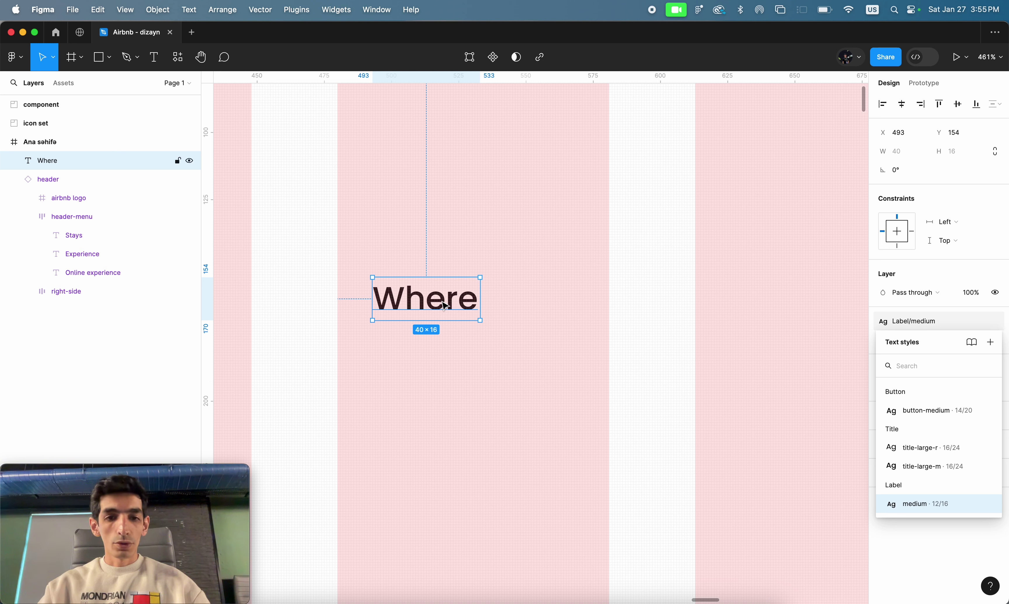
- Alt-drag a copy of the Where text to Y 175, directly below the original
{"action": "left_click_drag", "start_coordinate": [444, 306], "coordinate": [443, 353], "text": "alt"}
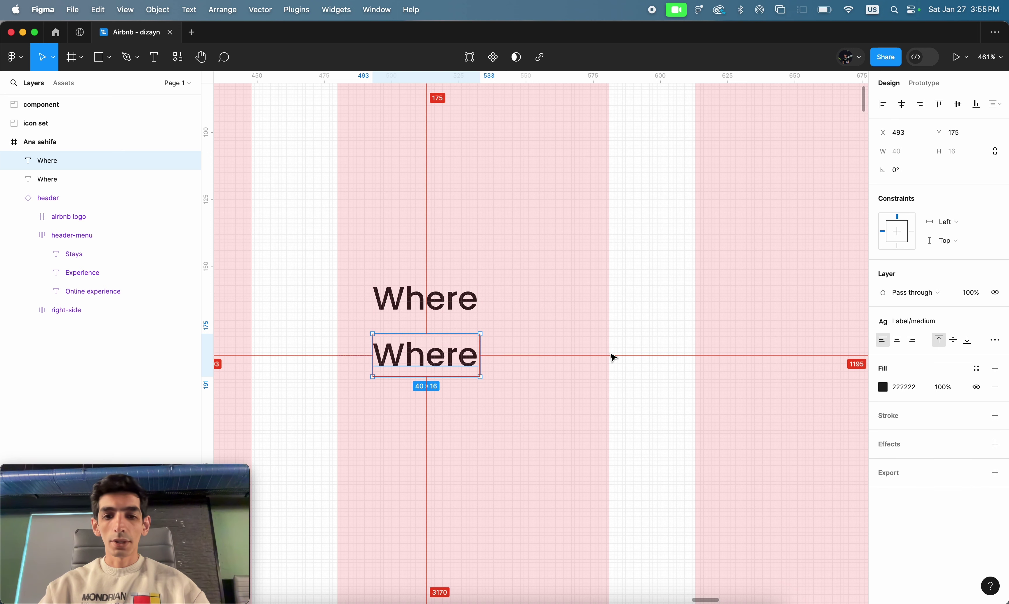
{"action": "left_click", "coordinate": [910, 322]}
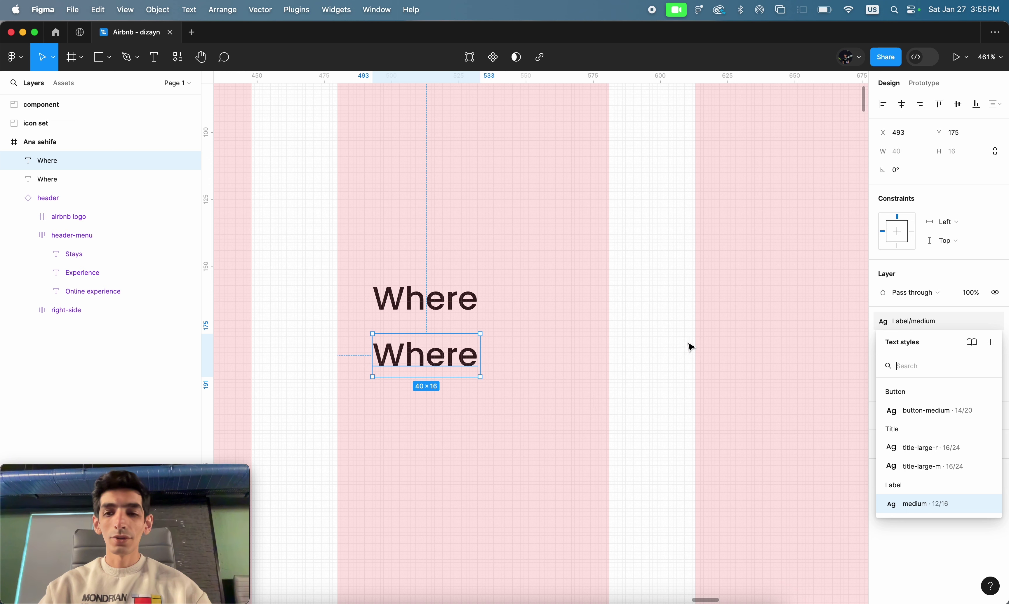
- Detach the lower Where from Label/medium and set its font size to 14
{"action": "left_click", "coordinate": [521, 347]}
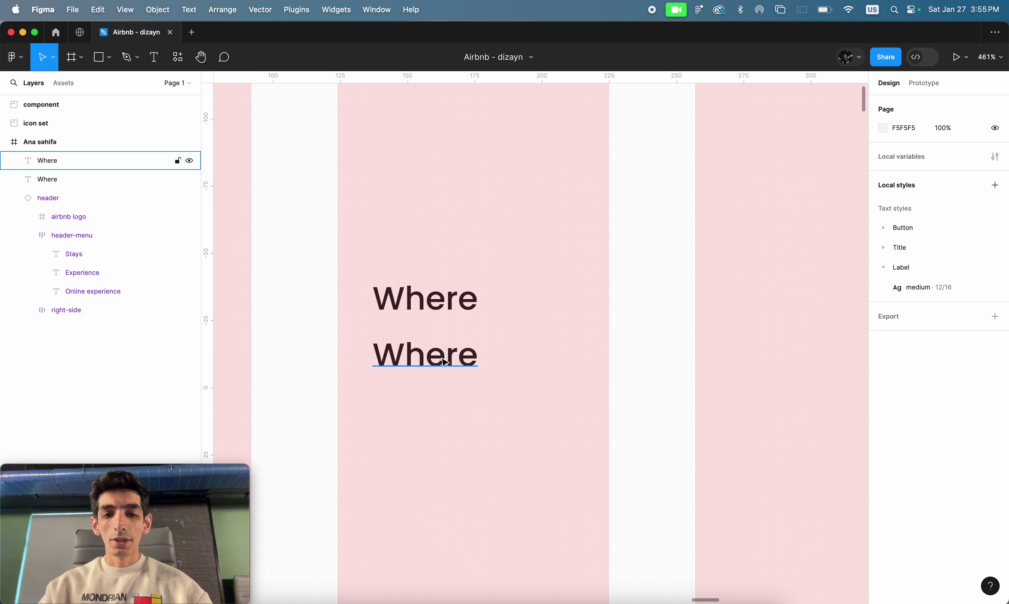
{"action": "left_click", "coordinate": [444, 363]}
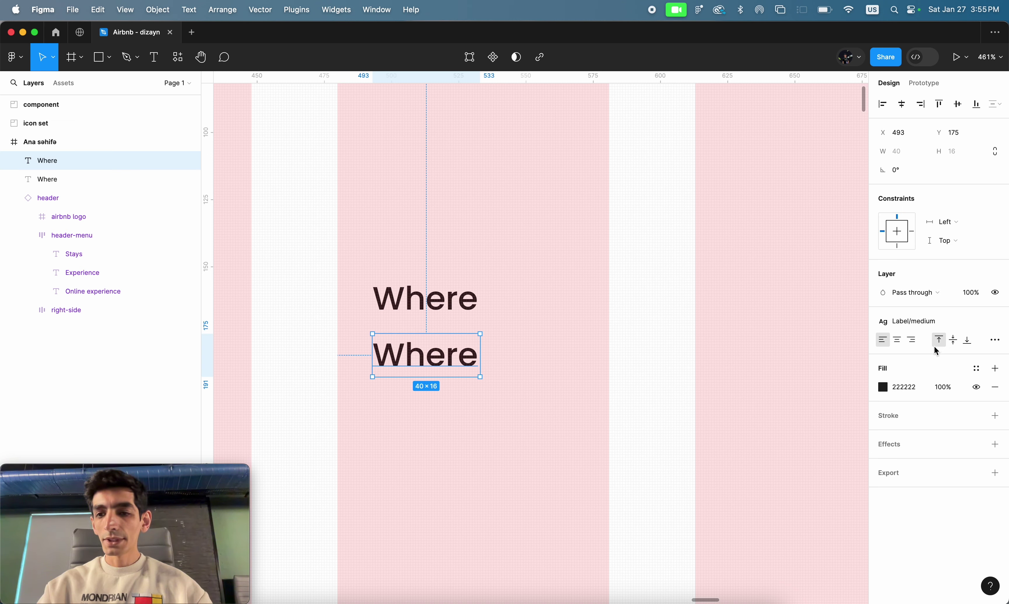
{"action": "mouse_move", "coordinate": [938, 322]}
{"action": "left_click", "coordinate": [996, 324]}
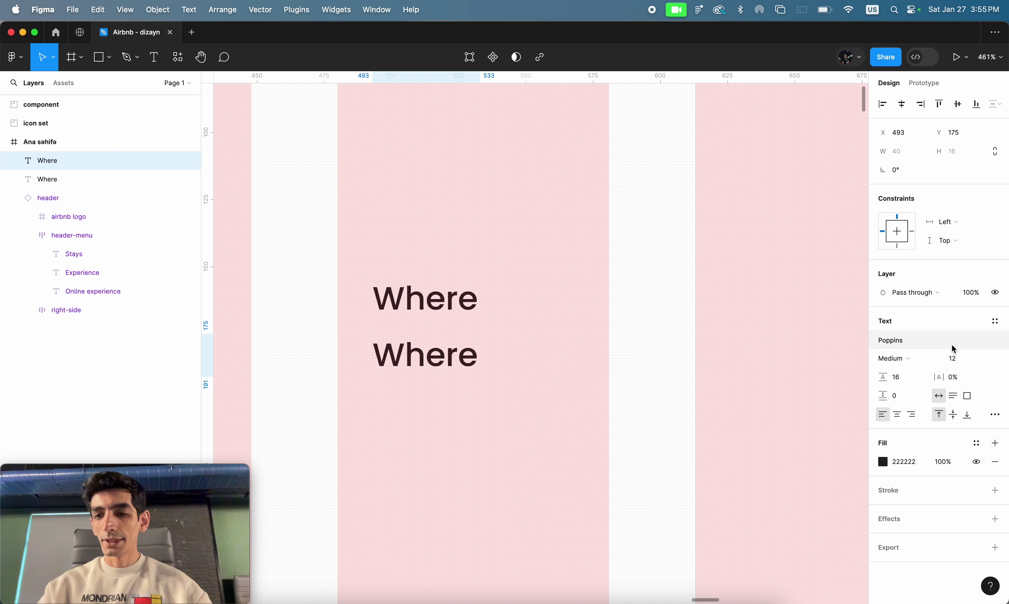
{"action": "left_click", "coordinate": [956, 360]}
{"action": "type", "text": "1"}
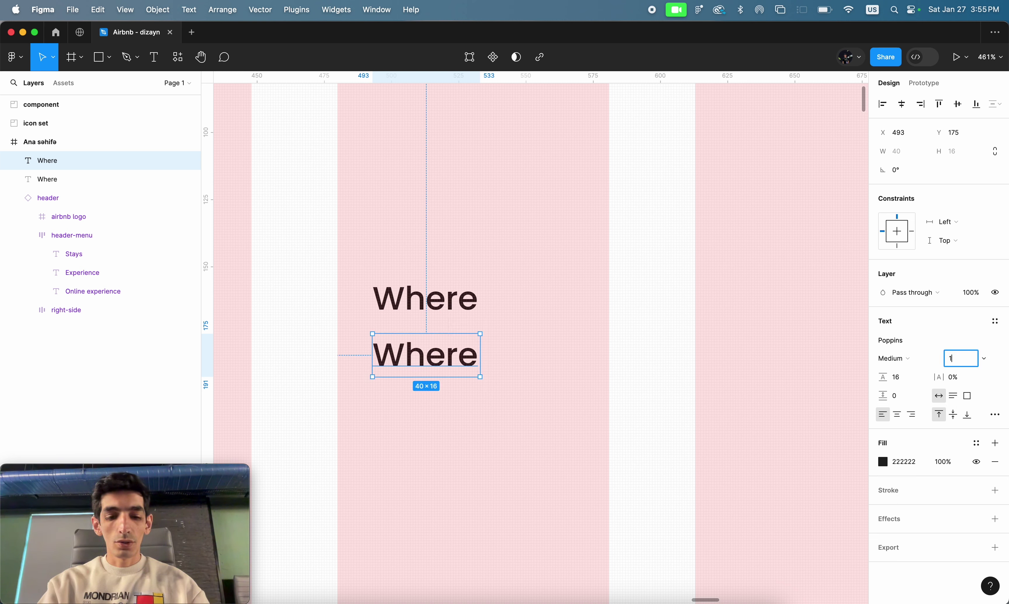
{"action": "type", "text": "4"}
{"action": "key", "text": "Tab"}
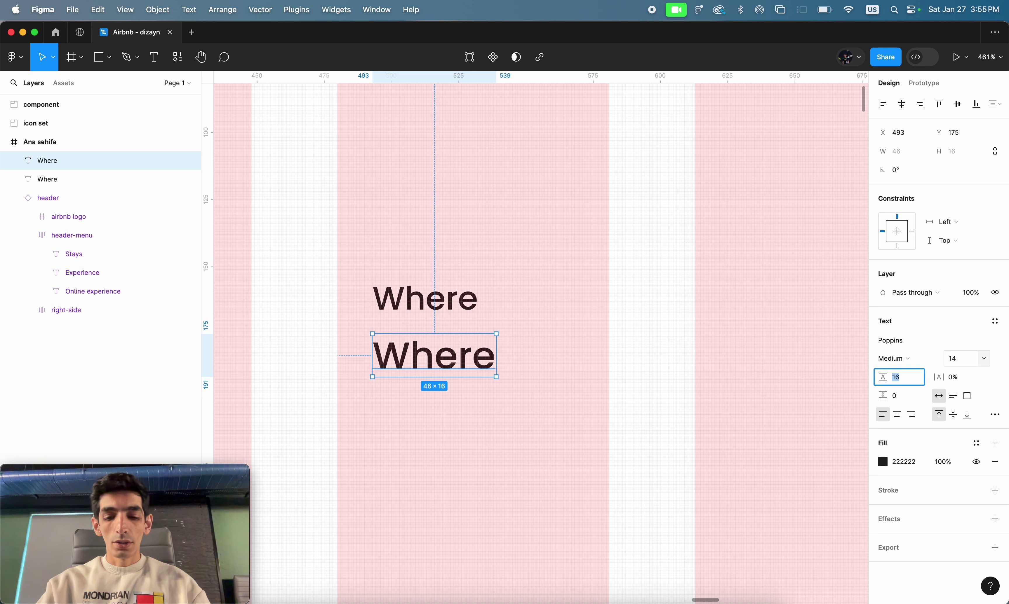
- Give the lower Where an 18 line height and Poppins Regular weight
{"action": "type", "text": "18"}
{"action": "key", "text": "Tab"}
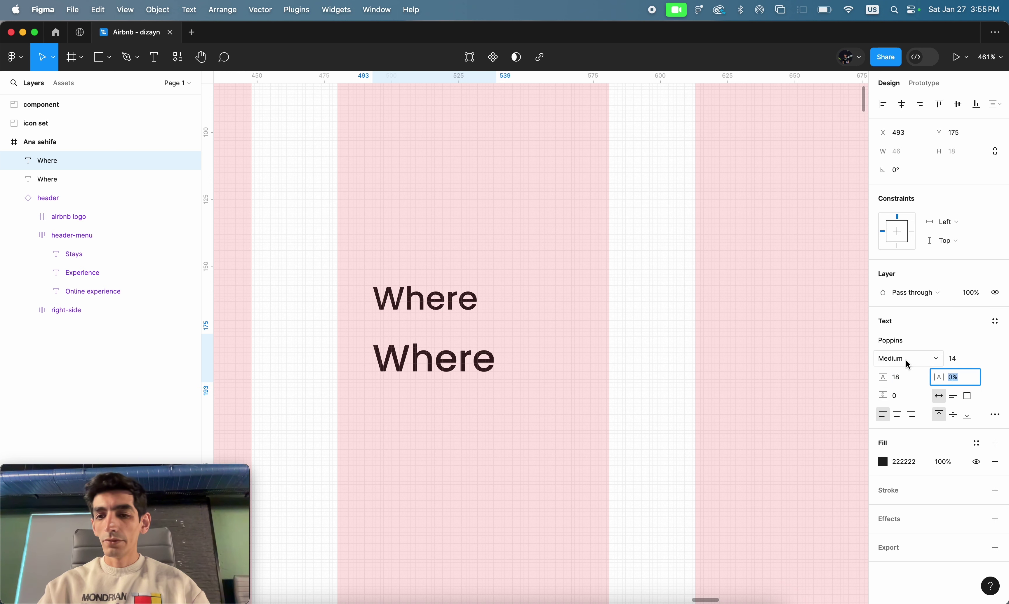
{"action": "left_click", "coordinate": [907, 361]}
{"action": "left_click", "coordinate": [911, 342]}
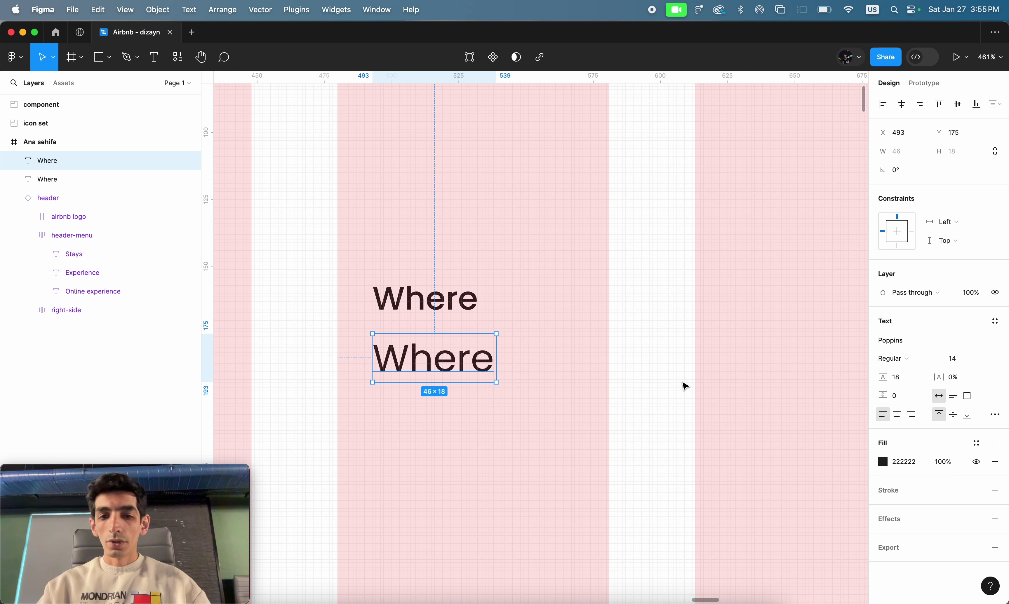
{"action": "left_click", "coordinate": [980, 449]}
{"action": "left_click", "coordinate": [723, 352]}
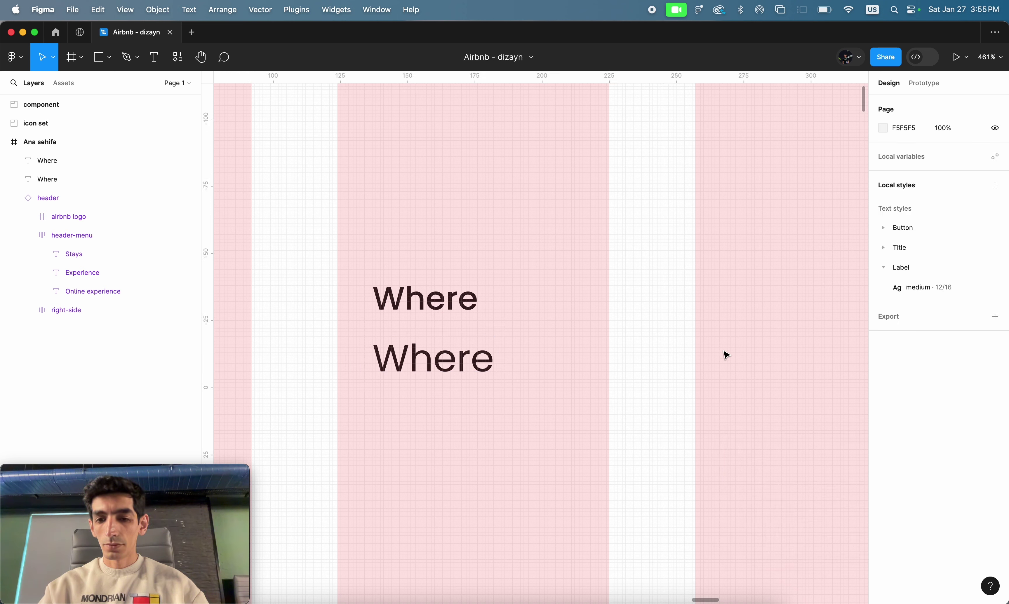
{"action": "scroll", "coordinate": [724, 353], "scroll_direction": "down", "scroll_amount": 5}
{"action": "scroll", "coordinate": [724, 353], "scroll_direction": "down", "scroll_amount": 5}
{"action": "scroll", "coordinate": [725, 354], "scroll_direction": "down", "scroll_amount": 3}
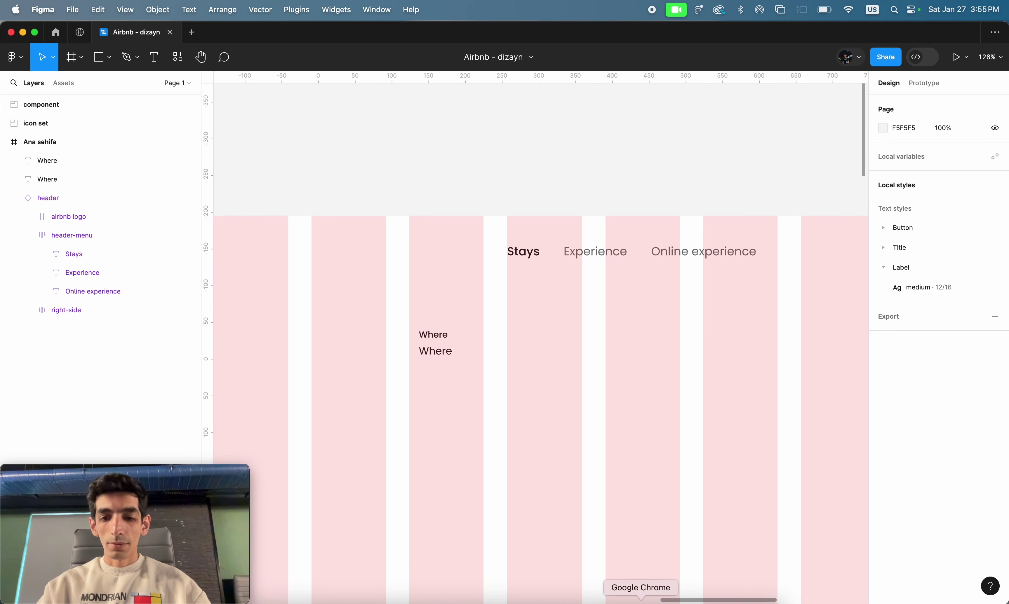
- Close WhatFont and sample the search placeholder grey with ColorPick: #797979
{"action": "left_click", "coordinate": [641, 601]}
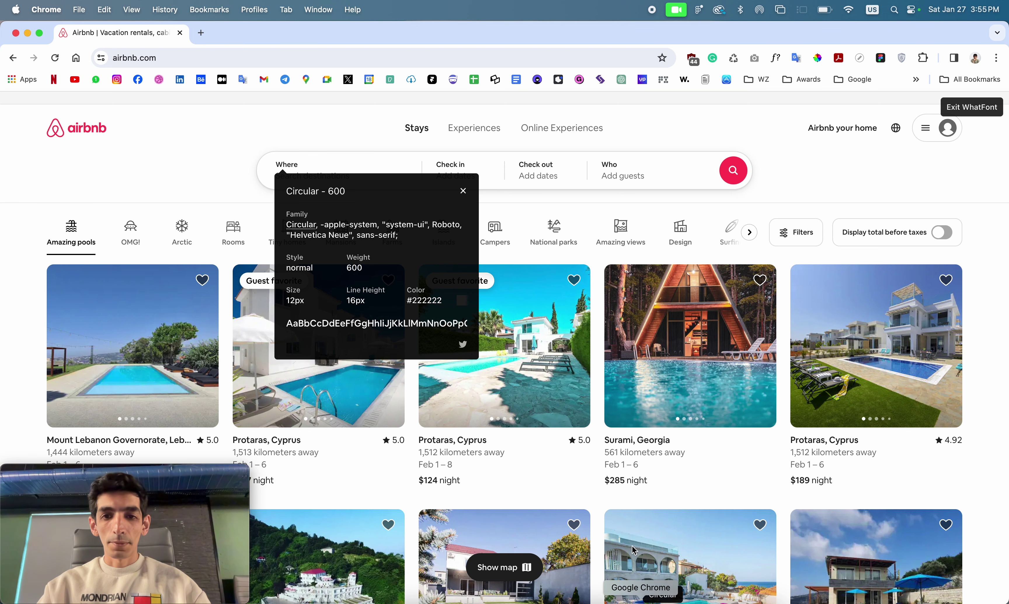
{"action": "left_click", "coordinate": [464, 193]}
{"action": "mouse_move", "coordinate": [842, 128]}
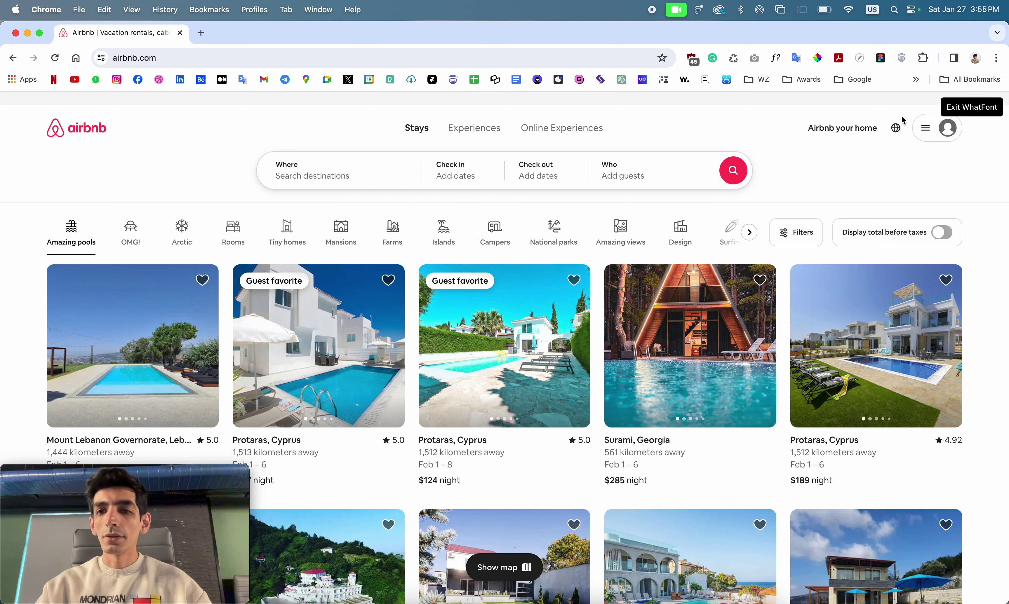
{"action": "left_click", "coordinate": [983, 113]}
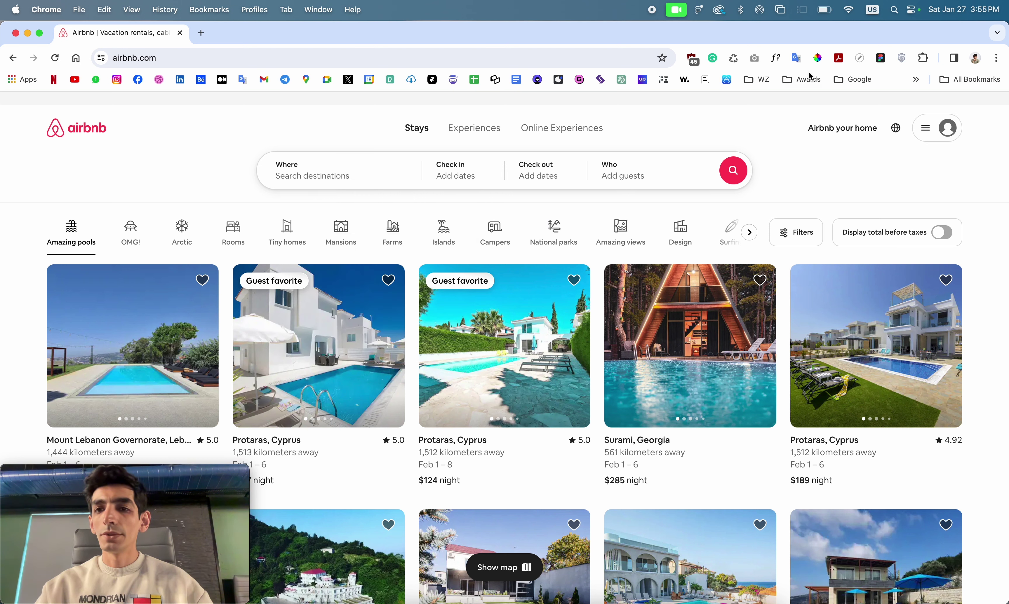
{"action": "left_click", "coordinate": [818, 58]}
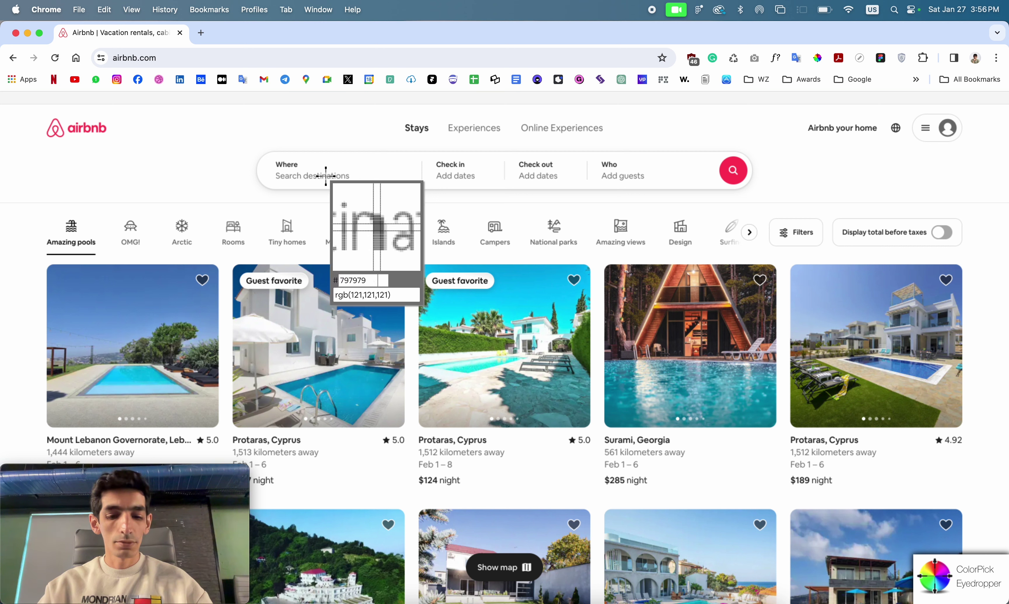
{"action": "left_click", "coordinate": [325, 176]}
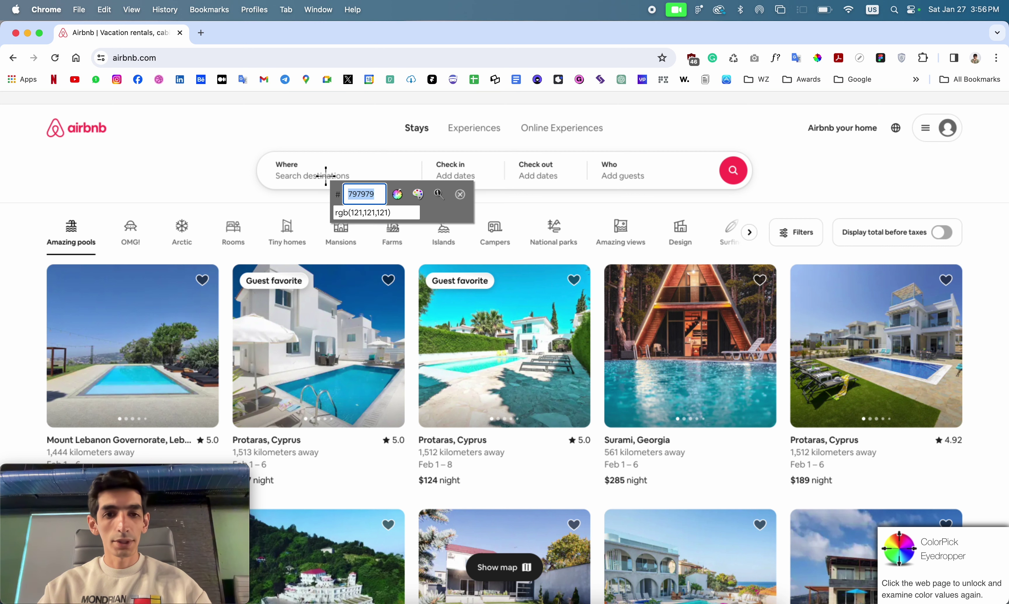
{"action": "left_click", "coordinate": [460, 195]}
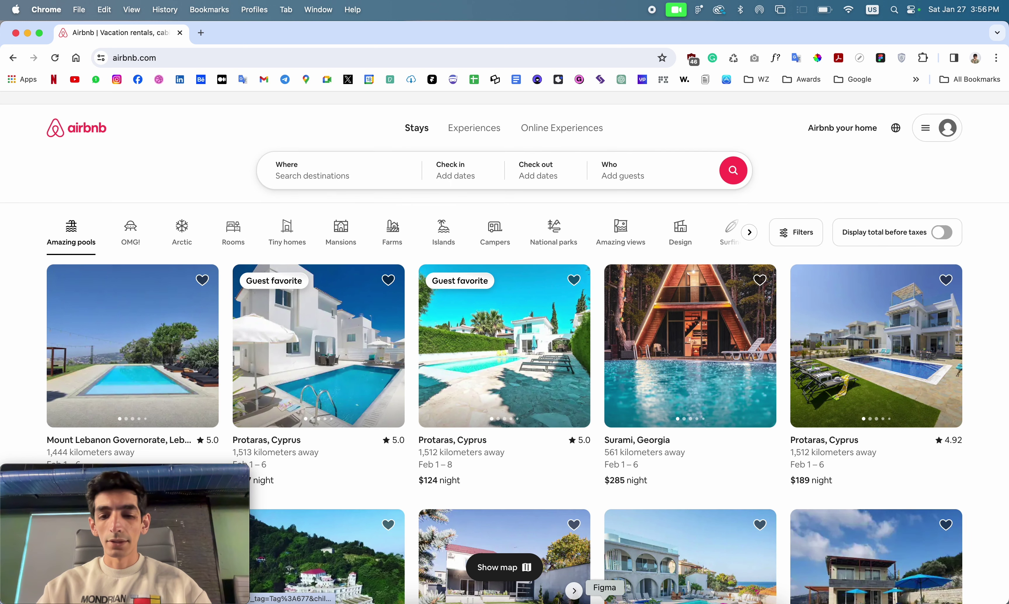
- Colour the lower Where text with the 797979 grey
{"action": "left_click", "coordinate": [605, 599]}
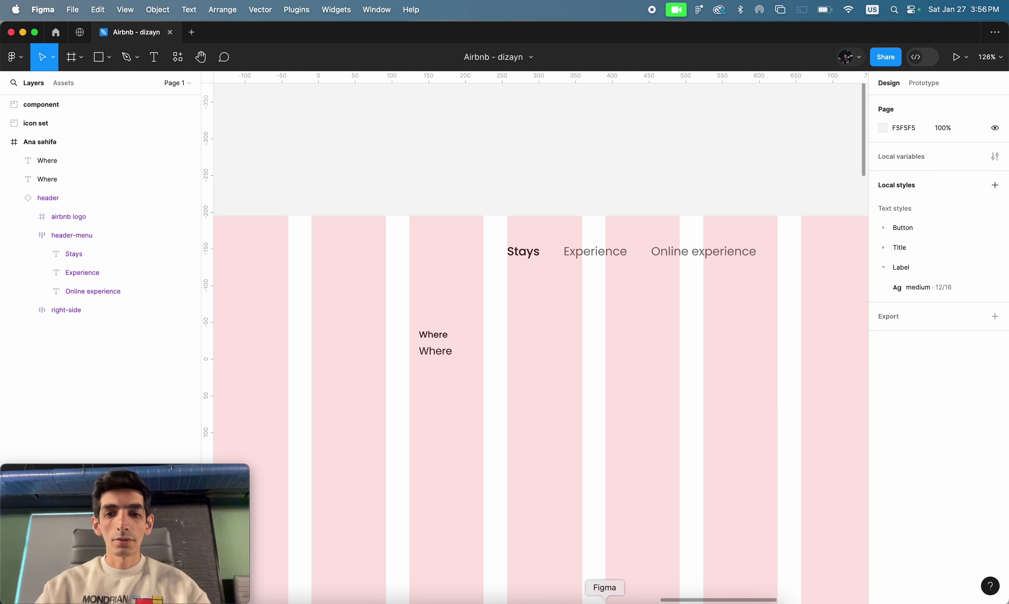
{"action": "left_click", "coordinate": [442, 353]}
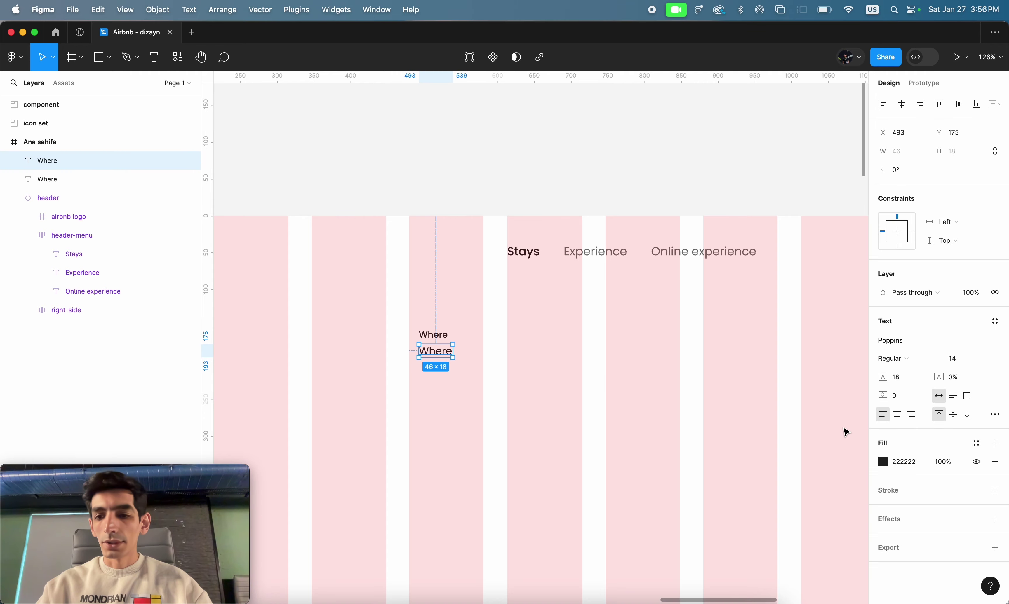
{"action": "left_click", "coordinate": [908, 464]}
{"action": "type", "text": "797979"}
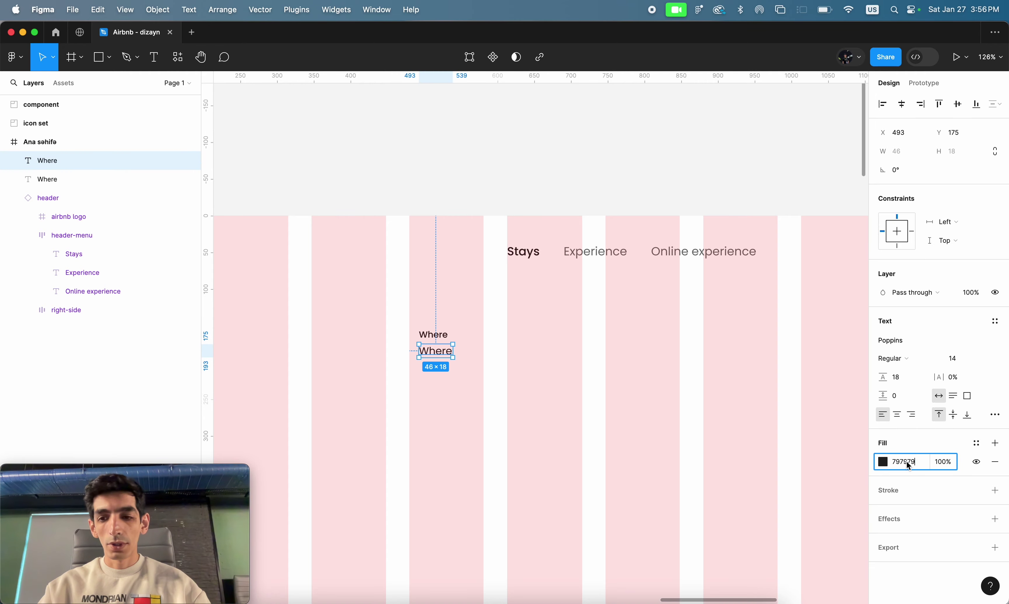
{"action": "key", "text": "Tab"}
{"action": "scroll", "coordinate": [454, 360], "scroll_direction": "up", "scroll_amount": 3}
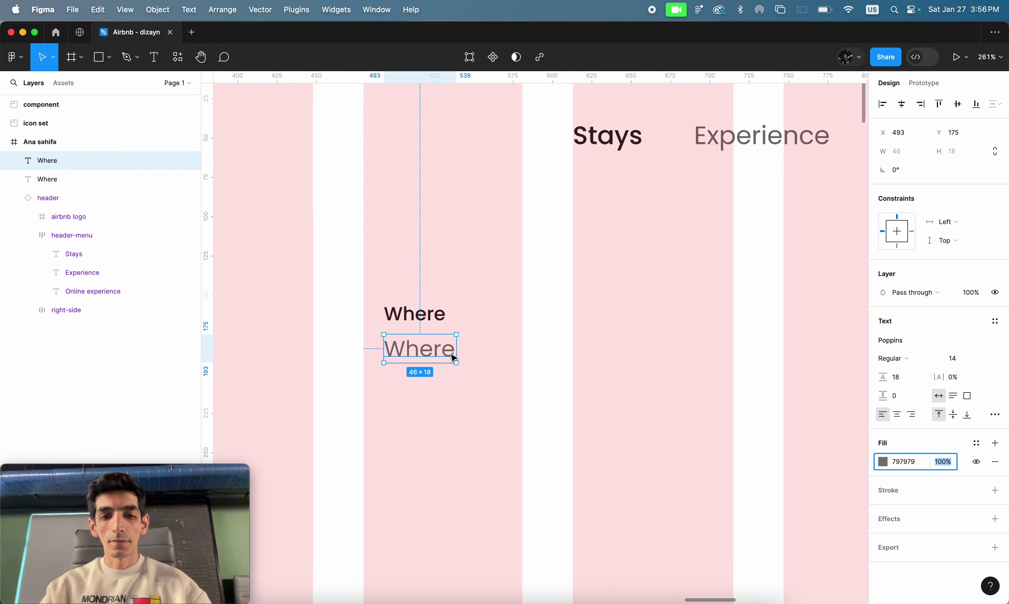
{"action": "scroll", "coordinate": [454, 360], "scroll_direction": "up", "scroll_amount": 5}
{"action": "scroll", "coordinate": [454, 360], "scroll_direction": "up", "scroll_amount": 4}
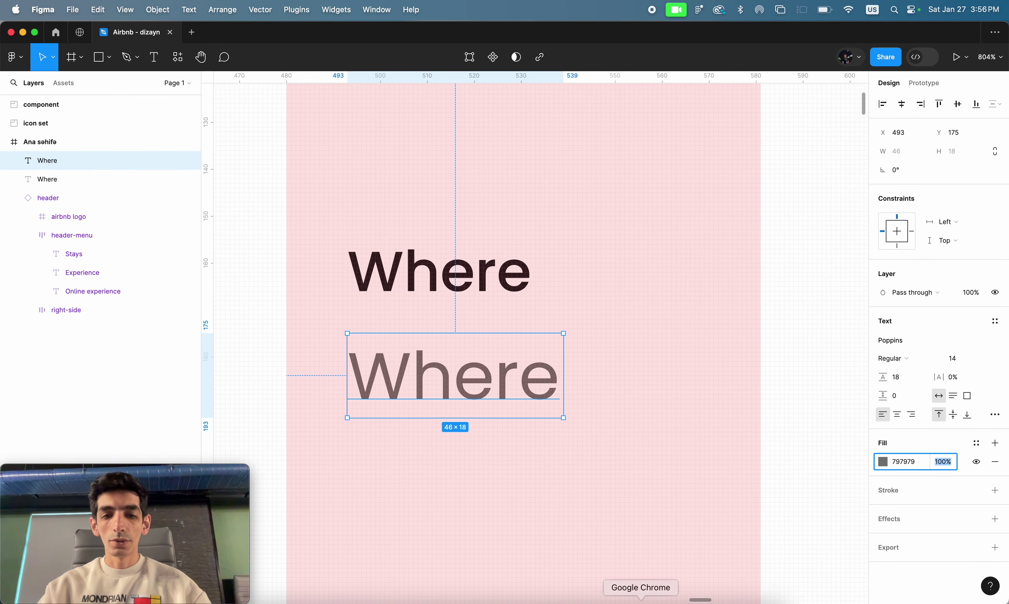
- Change the lower label's text to 'Search destionations', comparing with the Airbnb page
{"action": "left_click", "coordinate": [640, 600]}
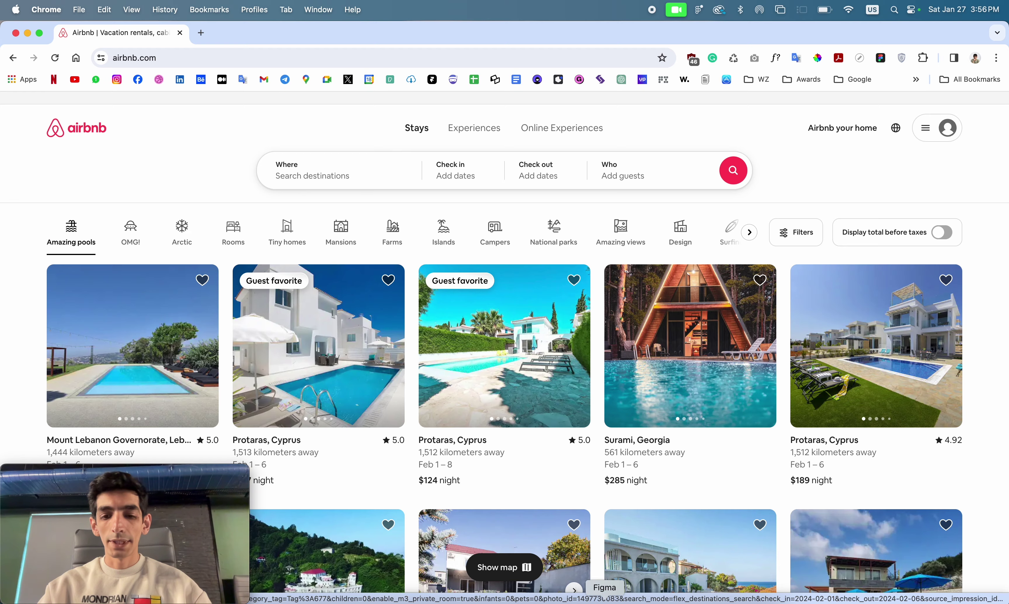
{"action": "left_click", "coordinate": [605, 600]}
{"action": "double_click", "coordinate": [463, 386]}
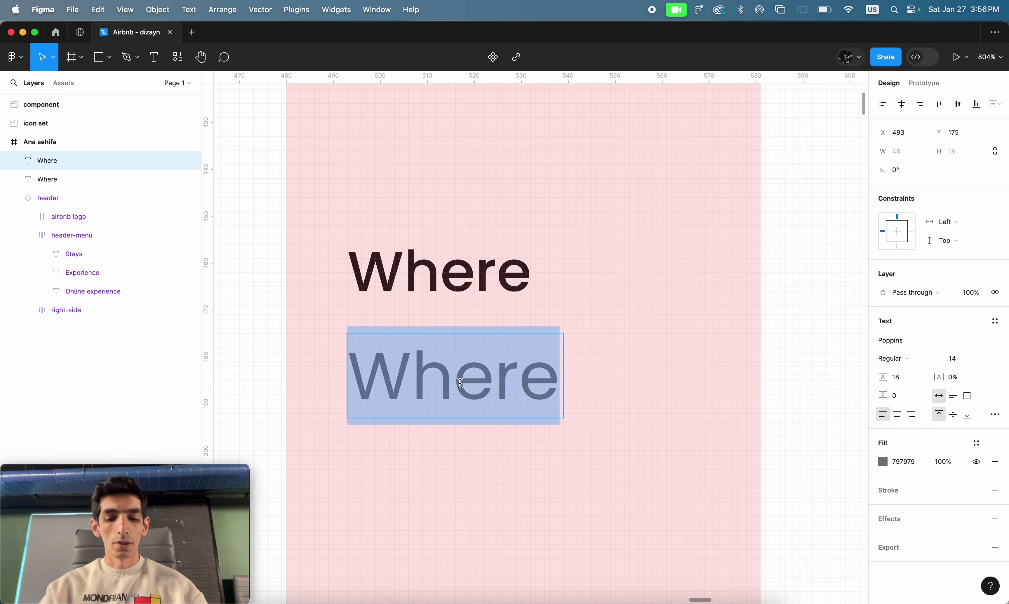
{"action": "type", "text": "Search"}
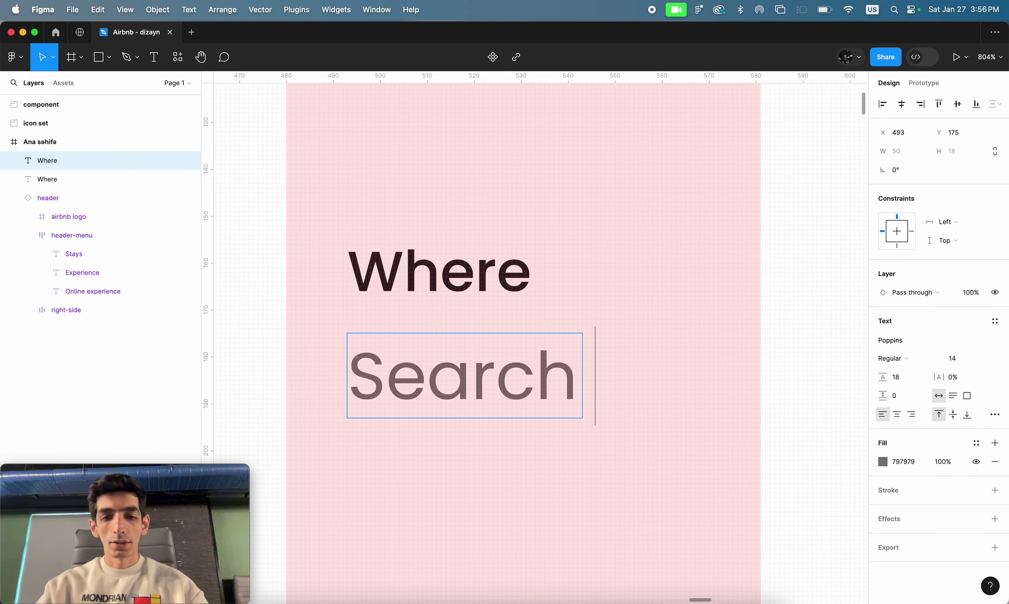
{"action": "type", "text": " destio"}
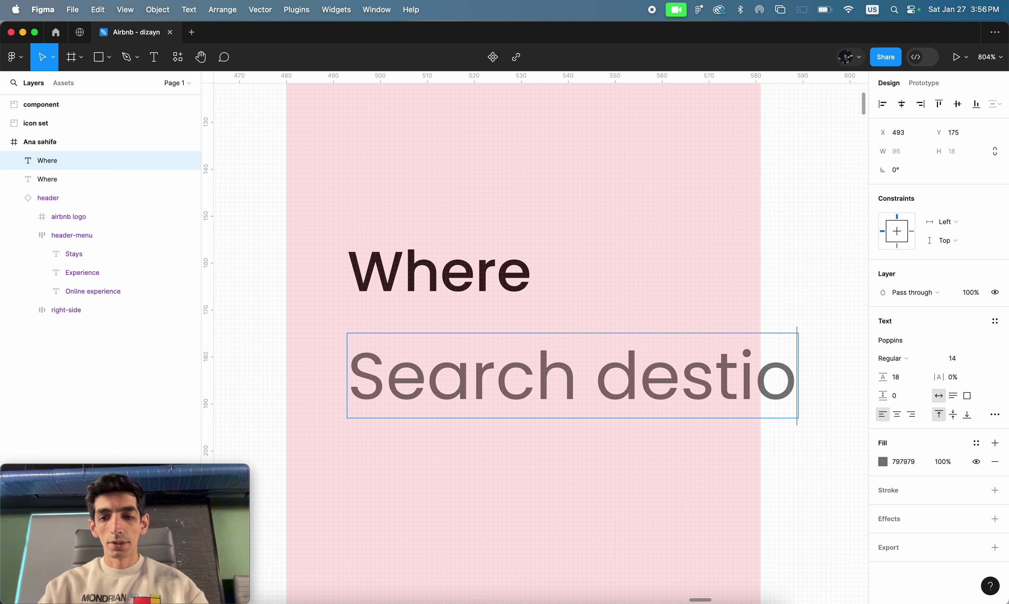
{"action": "scroll", "coordinate": [377, 296], "scroll_direction": "down", "scroll_amount": 5}
{"action": "type", "text": "na"}
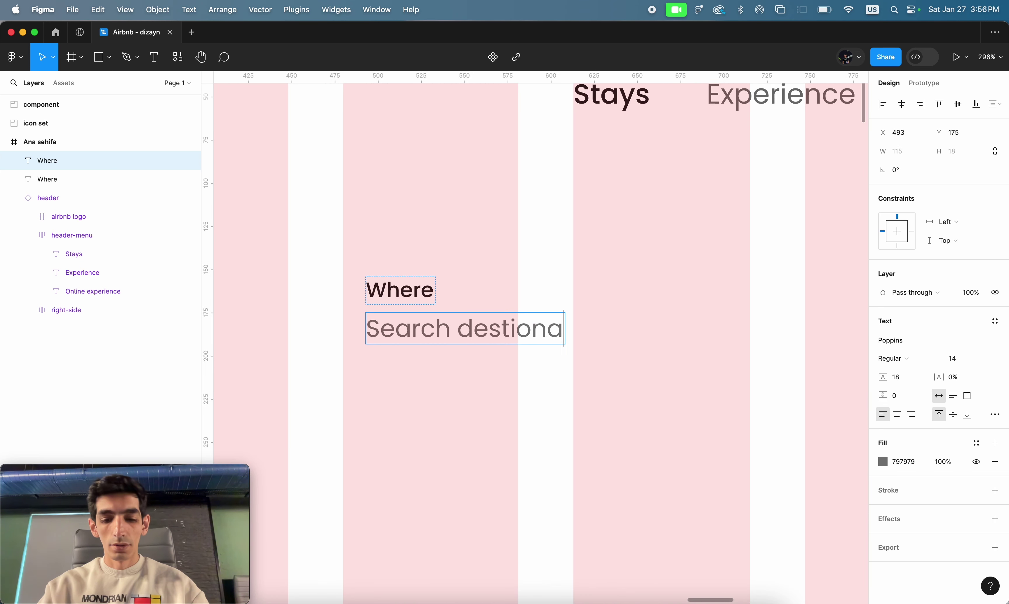
{"action": "type", "text": "tions"}
{"action": "key", "text": "Escape"}
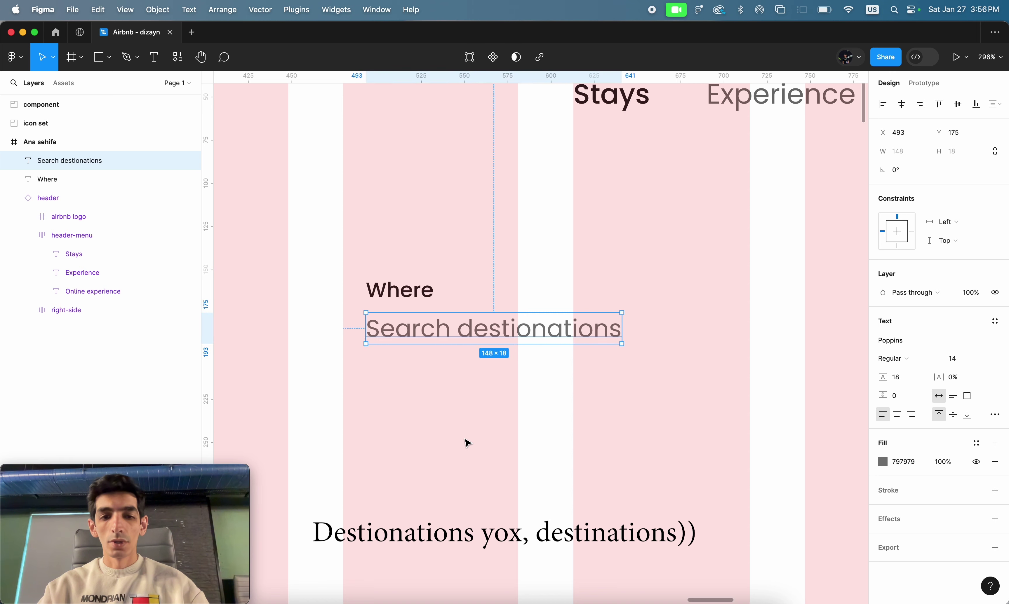
{"action": "left_click", "coordinate": [641, 602]}
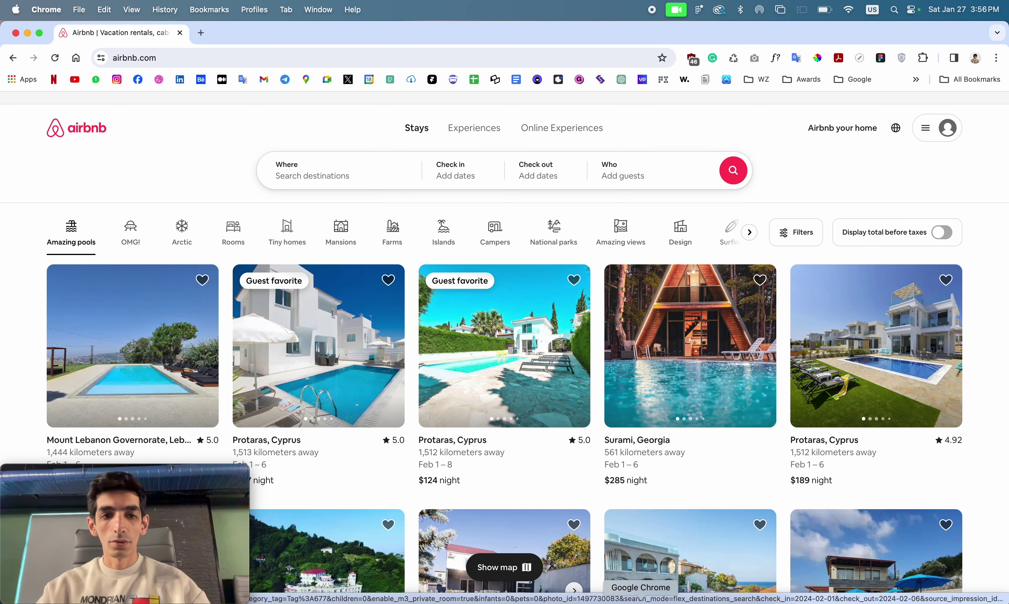
- Create a Body/small text style from the 'Search destionations' label's formatting and apply it
{"action": "left_click", "coordinate": [604, 600]}
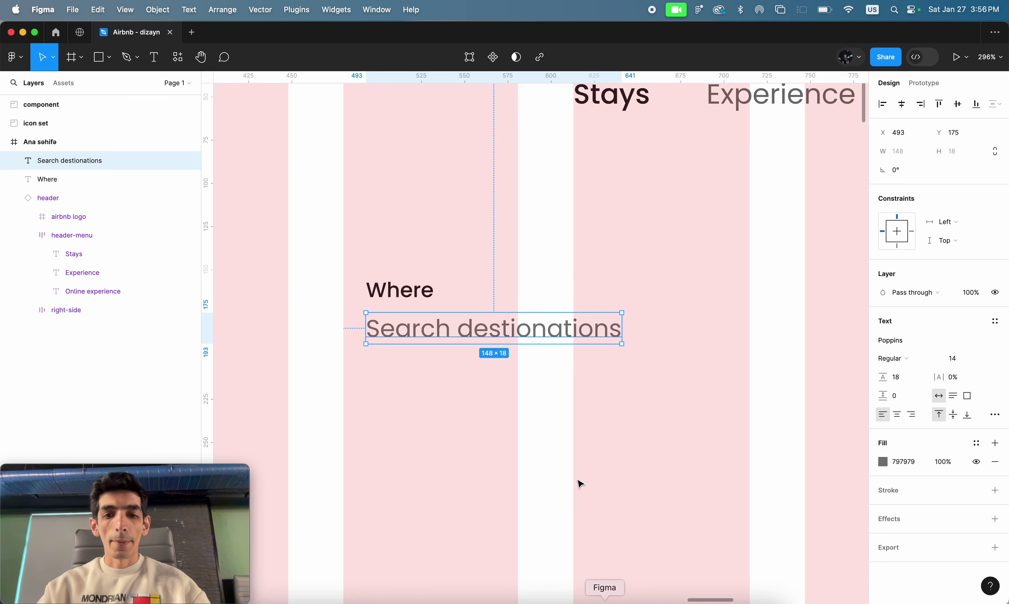
{"action": "left_click", "coordinate": [588, 275]}
{"action": "left_click", "coordinate": [524, 342]}
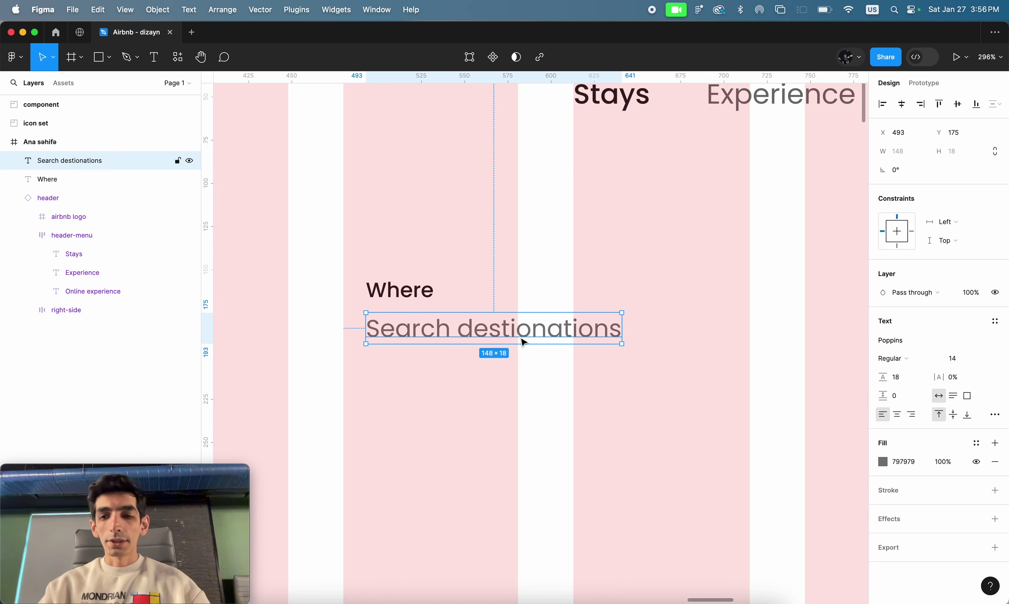
{"action": "left_click", "coordinate": [996, 324]}
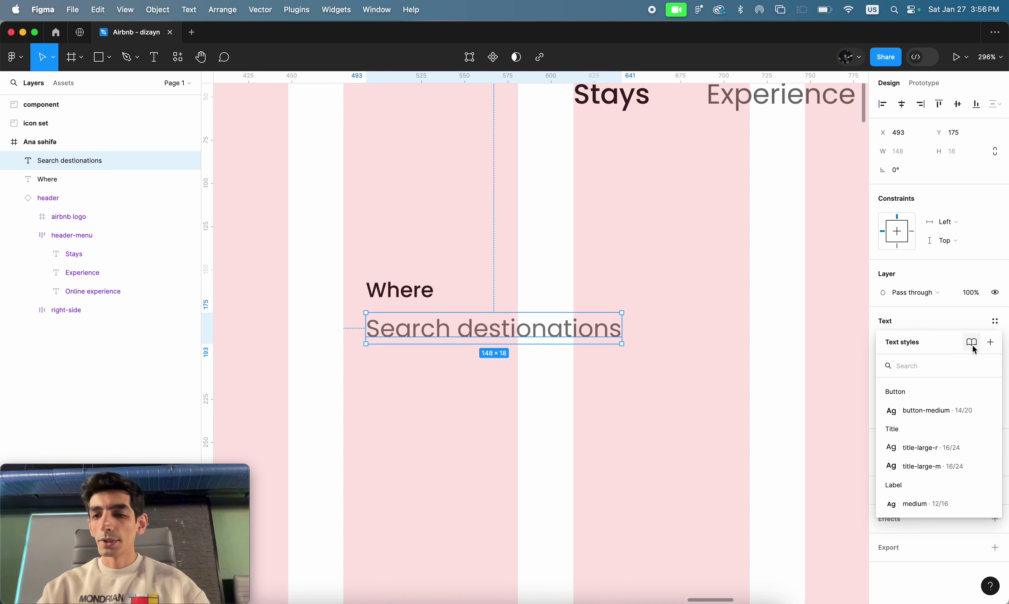
{"action": "left_click", "coordinate": [990, 345]}
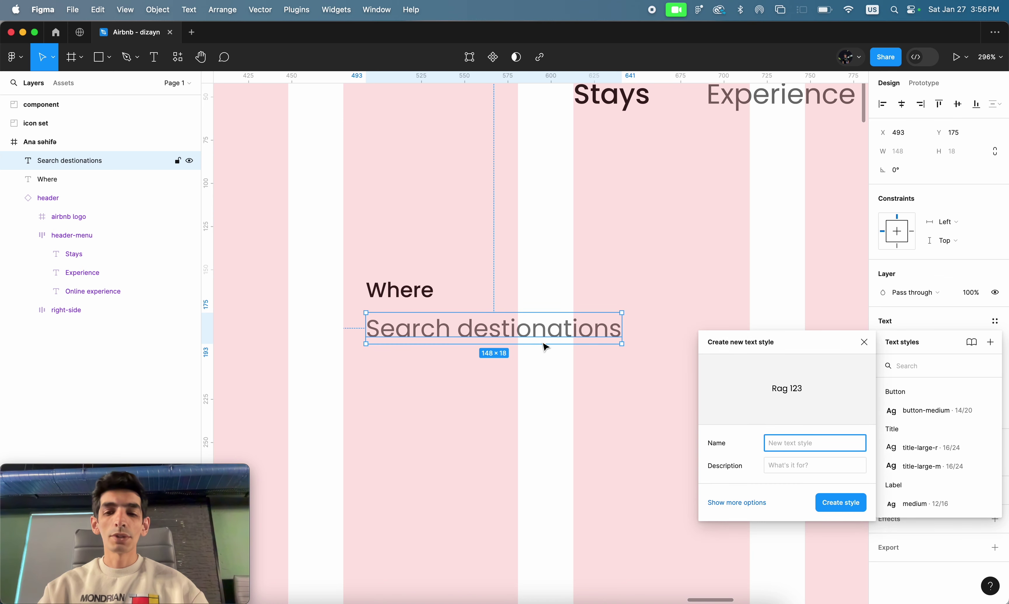
{"action": "type", "text": "Bo"}
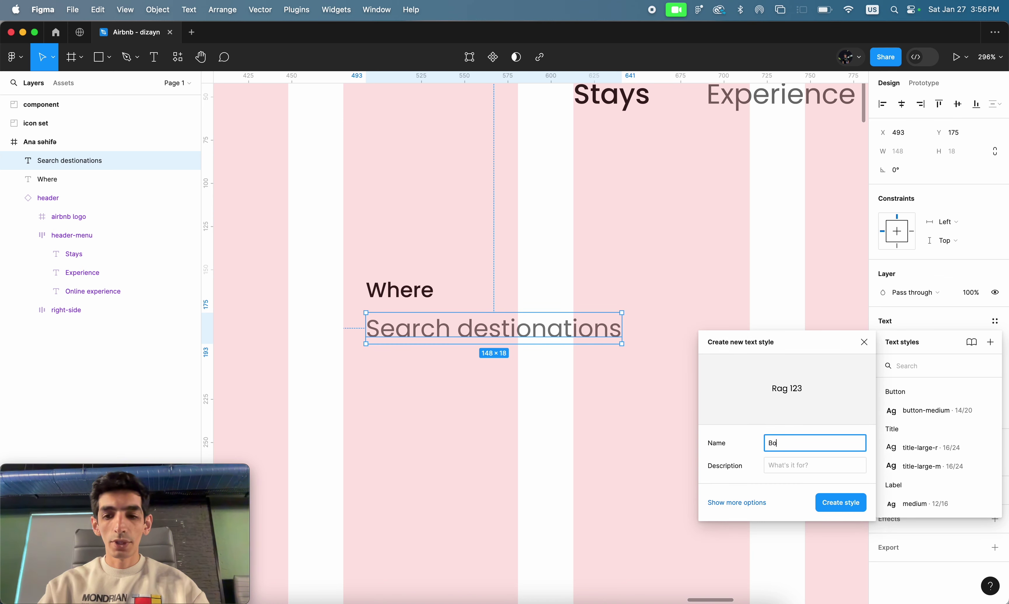
{"action": "type", "text": "dy/small"}
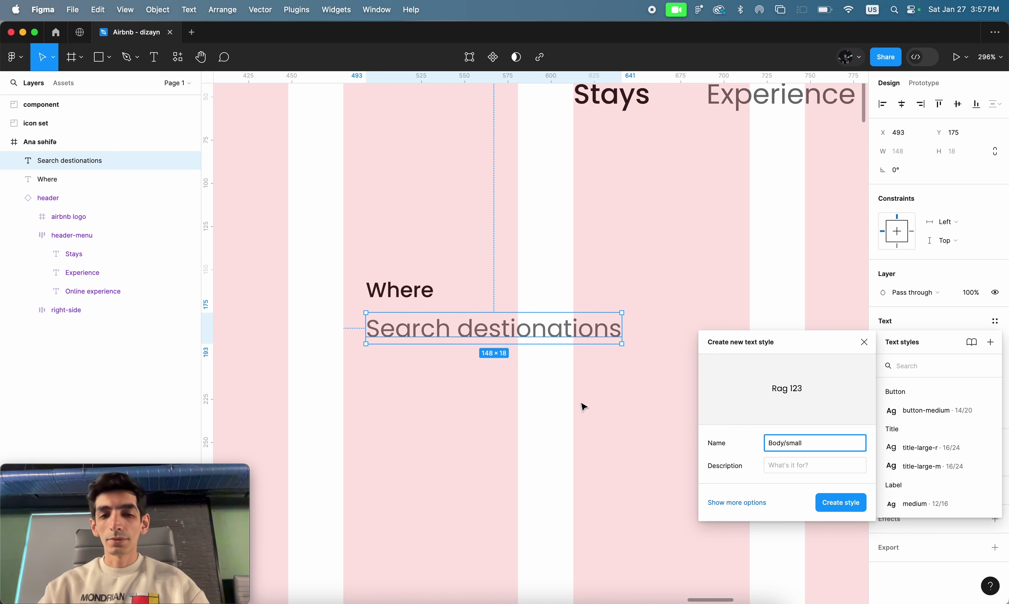
{"action": "left_click", "coordinate": [844, 508]}
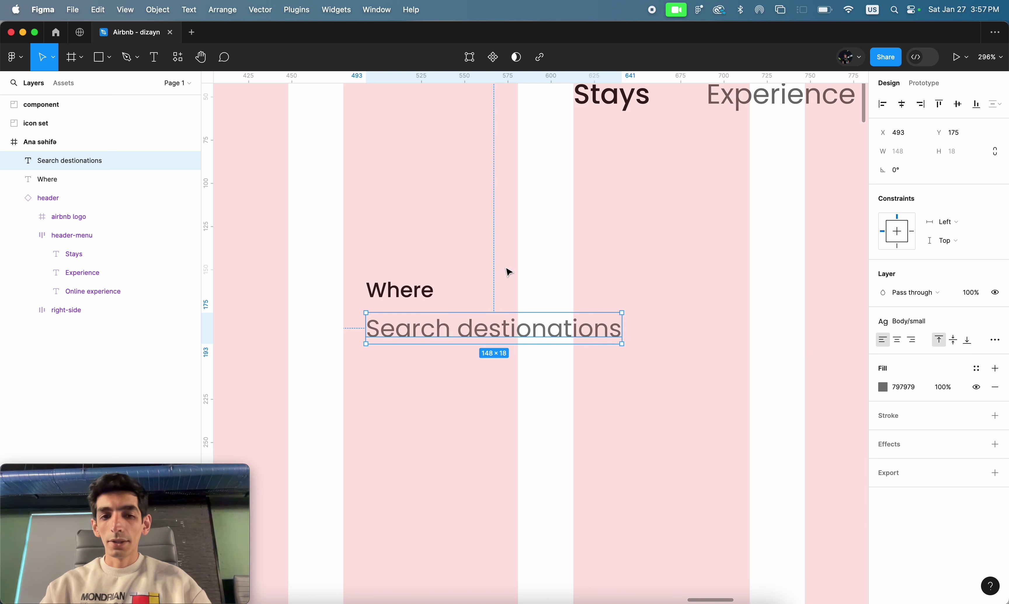
- Save the Where text's 222222 fill as colour style Neutral/01
{"action": "left_click", "coordinate": [394, 301]}
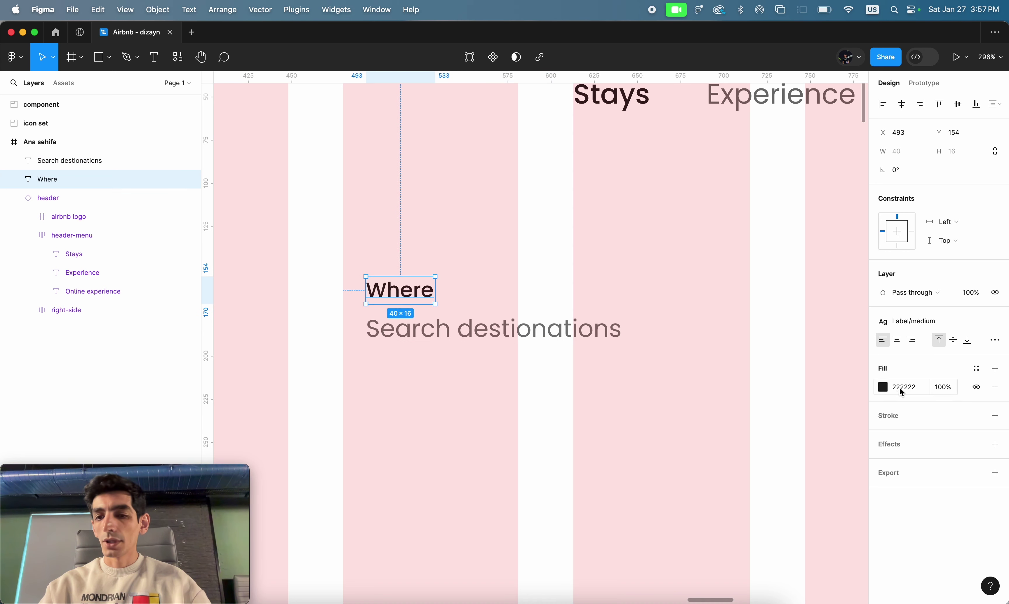
{"action": "left_click", "coordinate": [977, 369]}
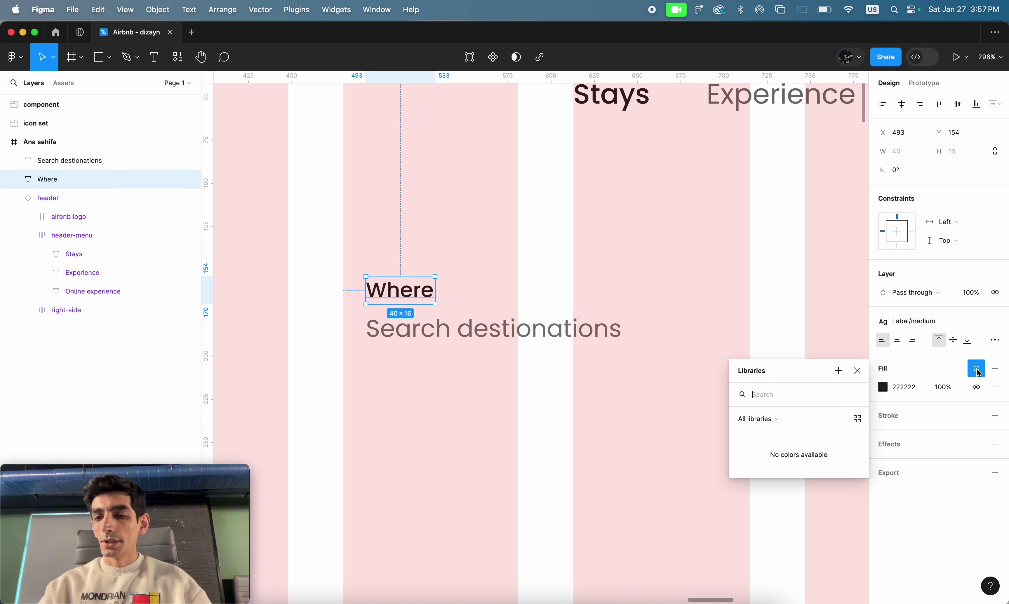
{"action": "left_click", "coordinate": [838, 371]}
{"action": "type", "text": "Neutral/01"}
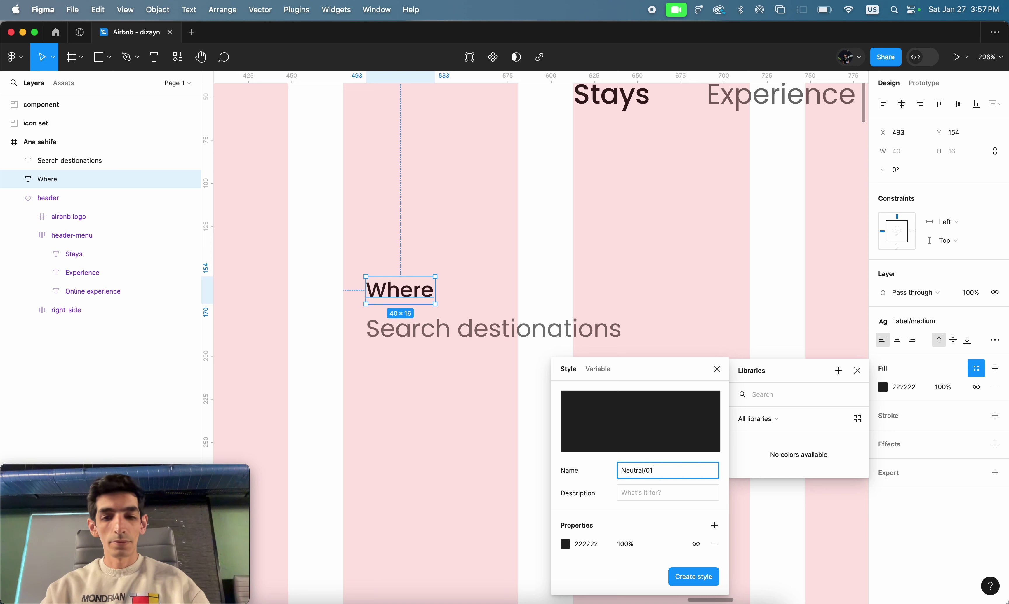
{"action": "left_click", "coordinate": [694, 582]}
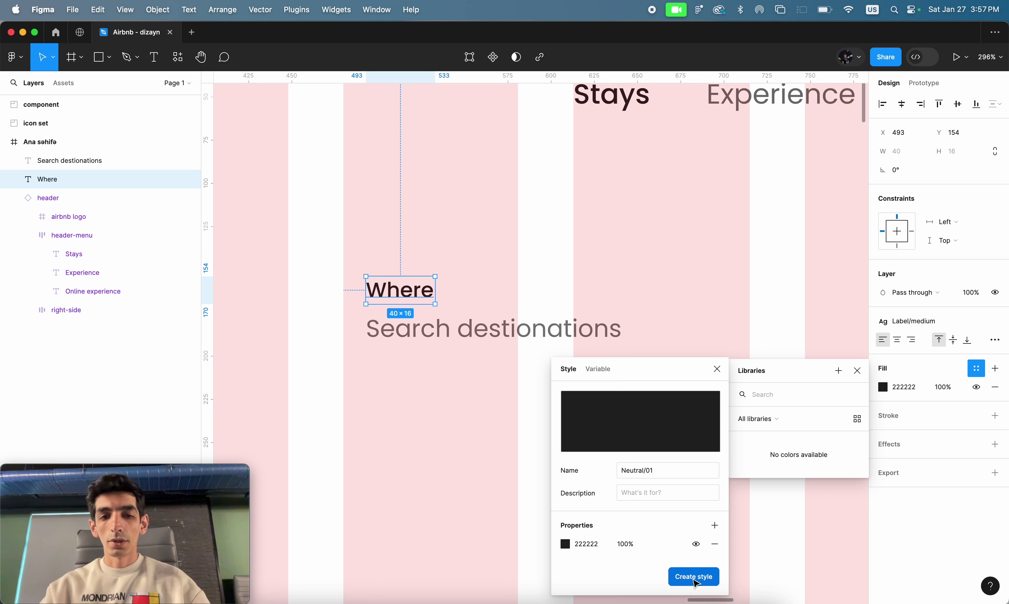
- Save the 'Search destionations' label's 797979 grey fill as colour style Neutral/02
{"action": "left_click", "coordinate": [596, 343]}
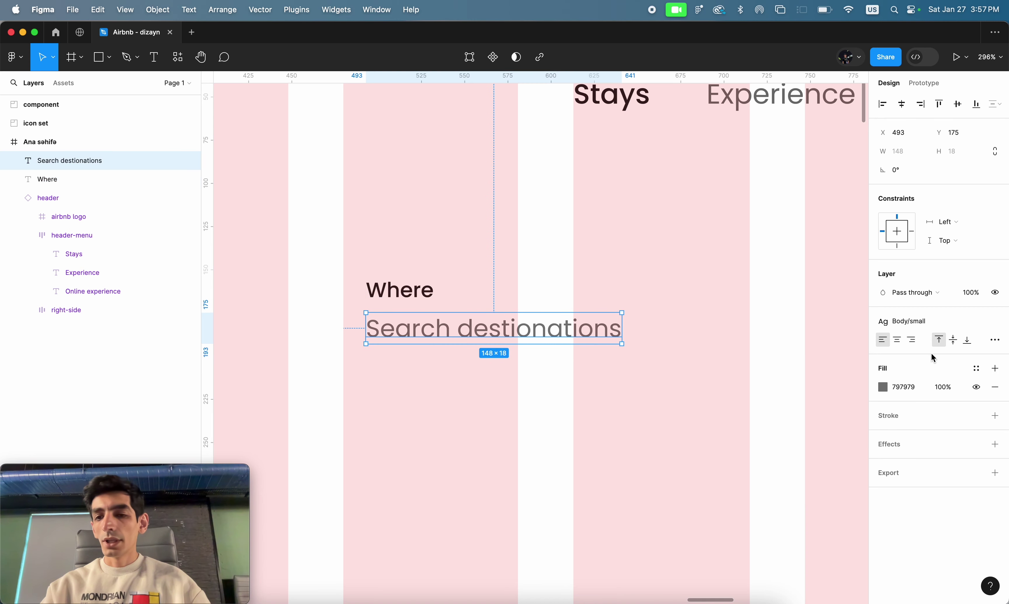
{"action": "left_click", "coordinate": [976, 368]}
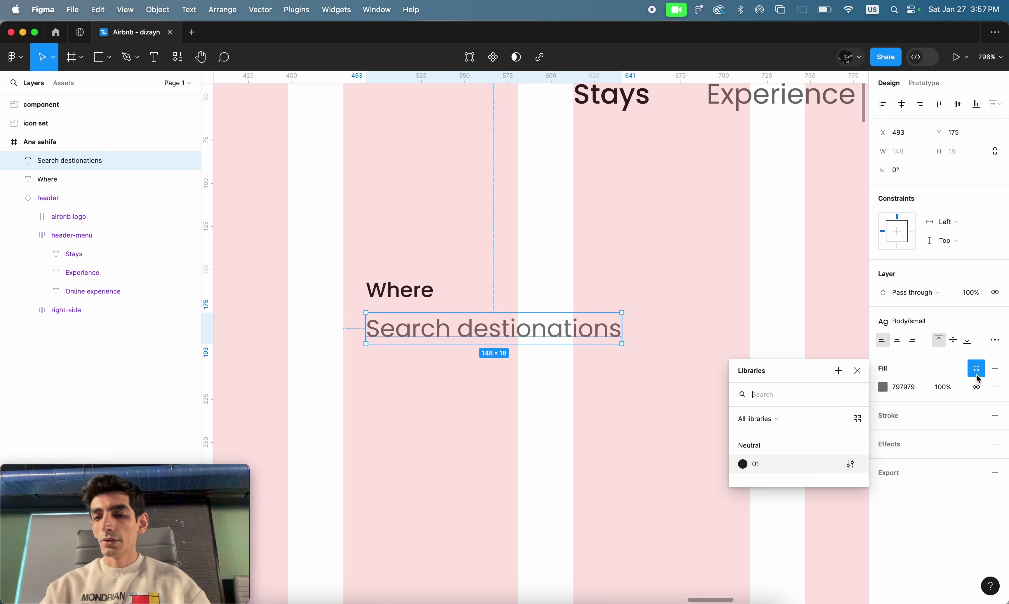
{"action": "left_click", "coordinate": [838, 370]}
{"action": "type", "text": "Neutral/0"}
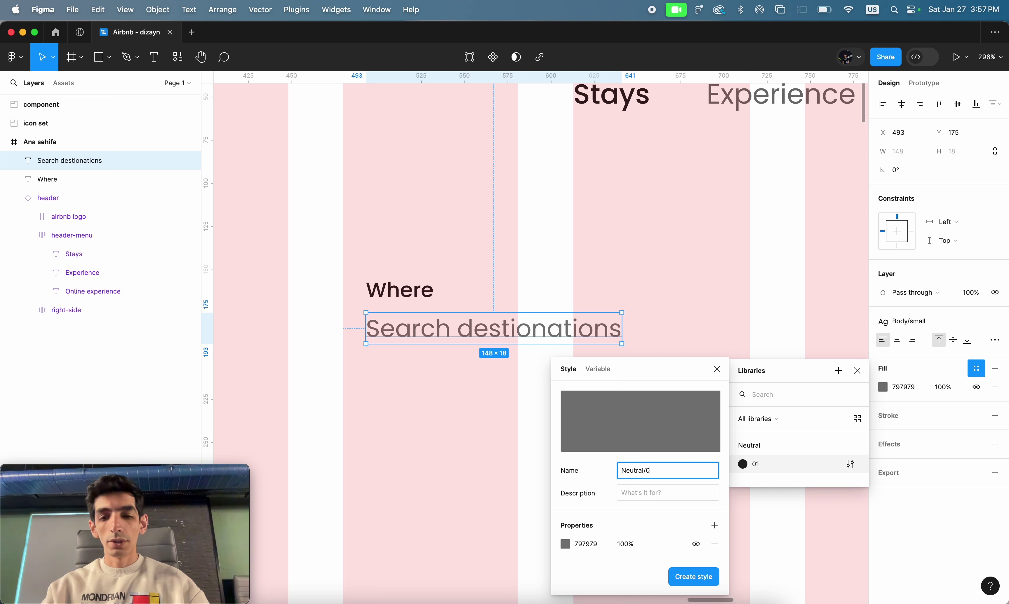
{"action": "type", "text": "2"}
{"action": "key", "text": "Return"}
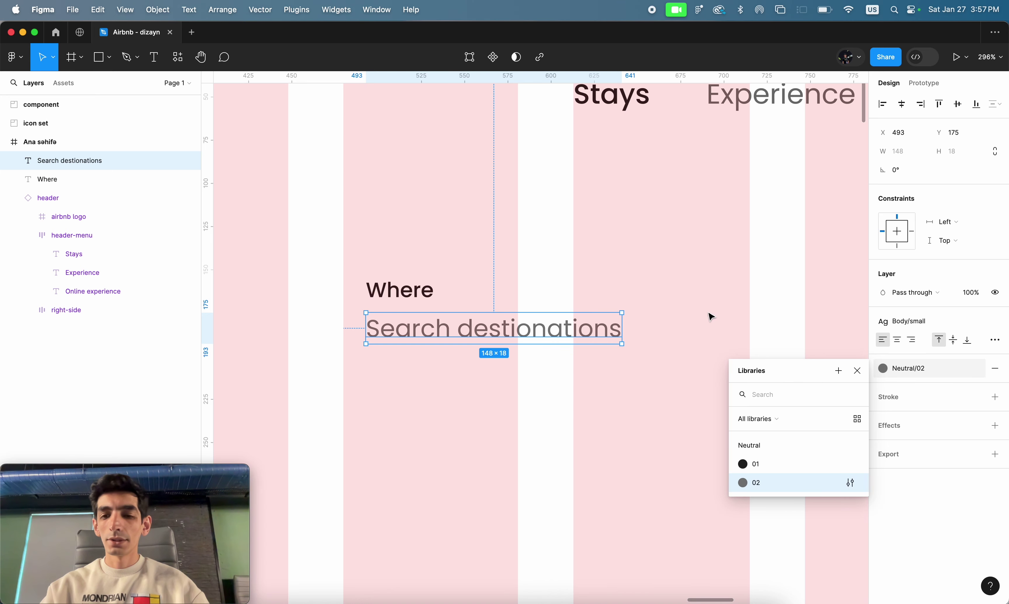
{"action": "left_click", "coordinate": [719, 295]}
{"action": "scroll", "coordinate": [469, 310], "scroll_direction": "down", "scroll_amount": 5, "text": "ctrl"}
{"action": "scroll", "coordinate": [468, 310], "scroll_direction": "right", "scroll_amount": 2}
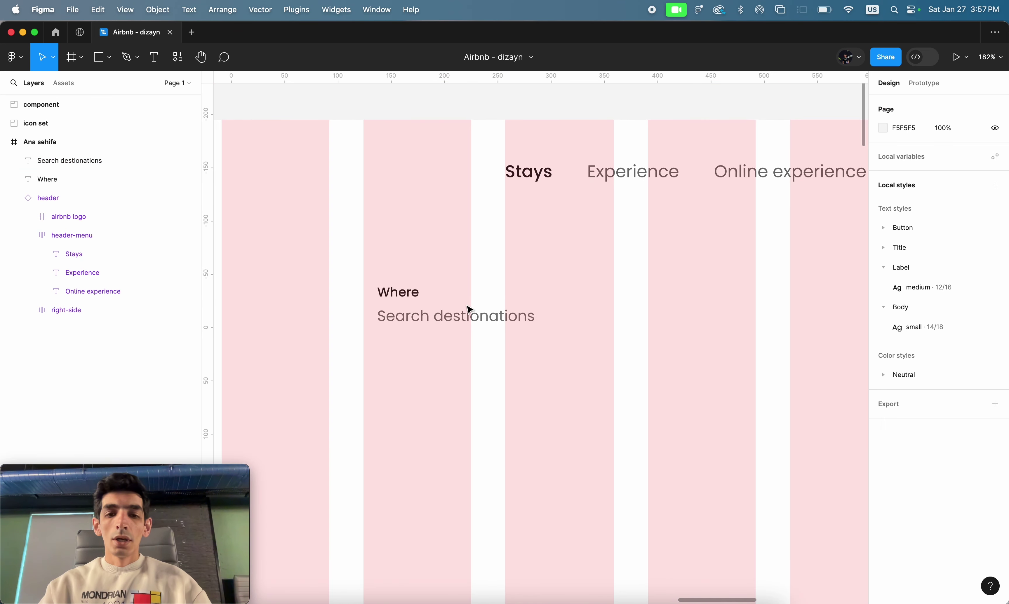
{"action": "scroll", "coordinate": [400, 305], "scroll_direction": "up", "scroll_amount": 5, "text": "ctrl"}
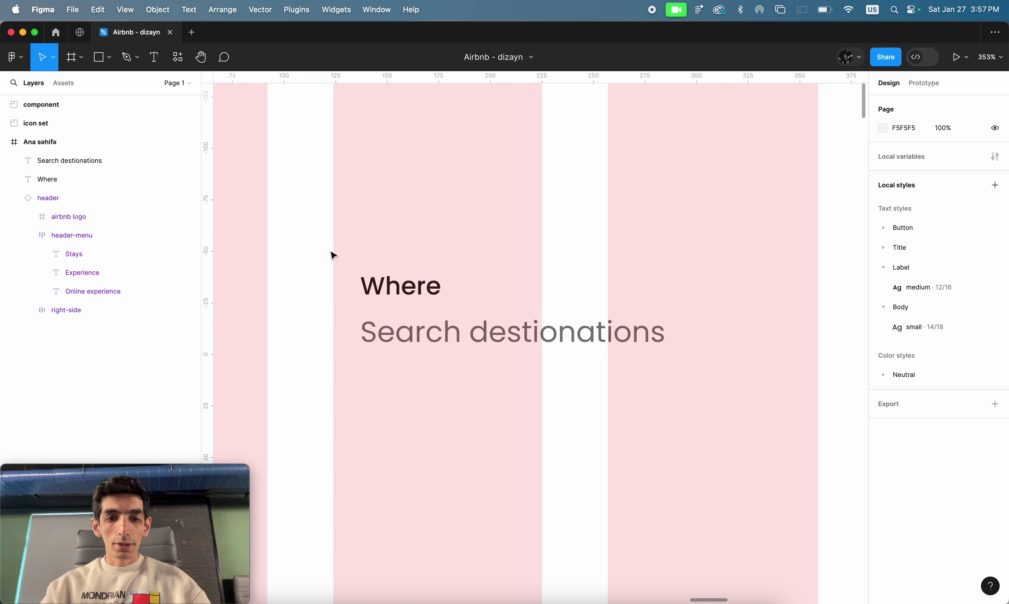
{"action": "mouse_move", "coordinate": [329, 251]}
{"action": "left_mouse_down"}
{"action": "mouse_move", "coordinate": [513, 354]}
{"action": "mouse_move", "coordinate": [467, 346]}
{"action": "left_mouse_up"}
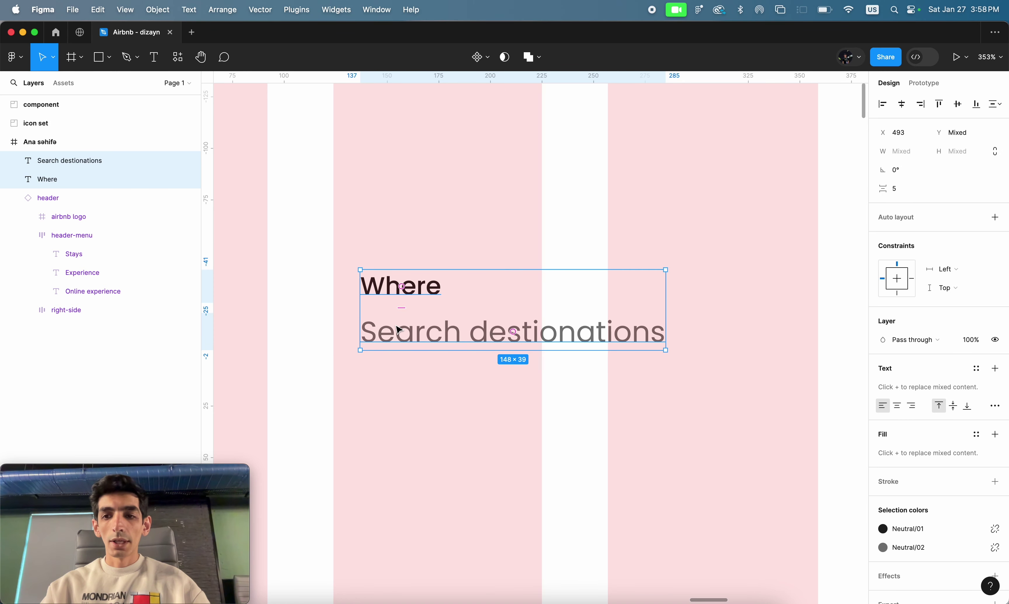
{"action": "left_click", "coordinate": [995, 217]}
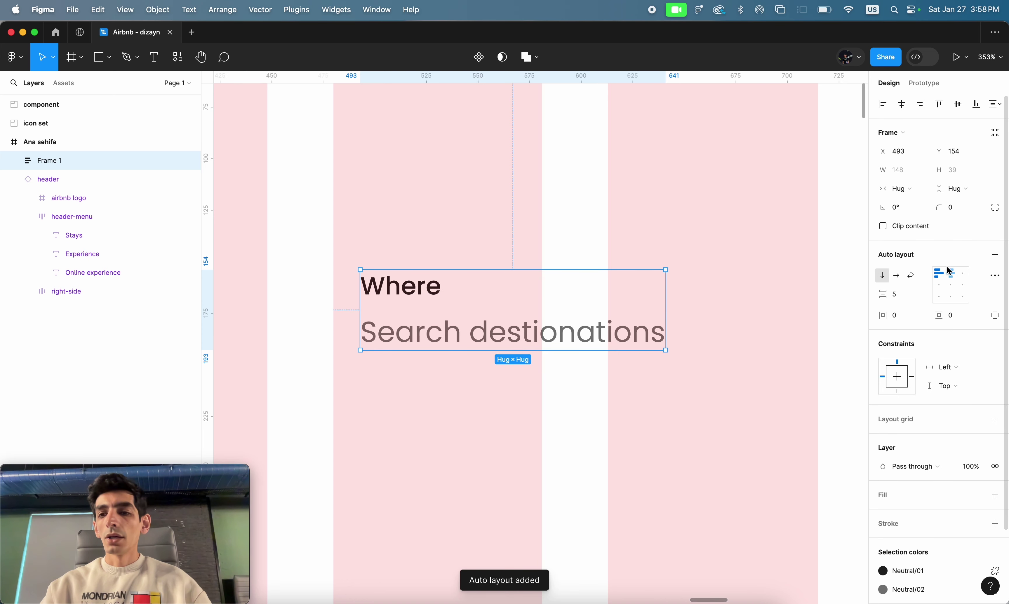
{"action": "left_click", "coordinate": [898, 296]}
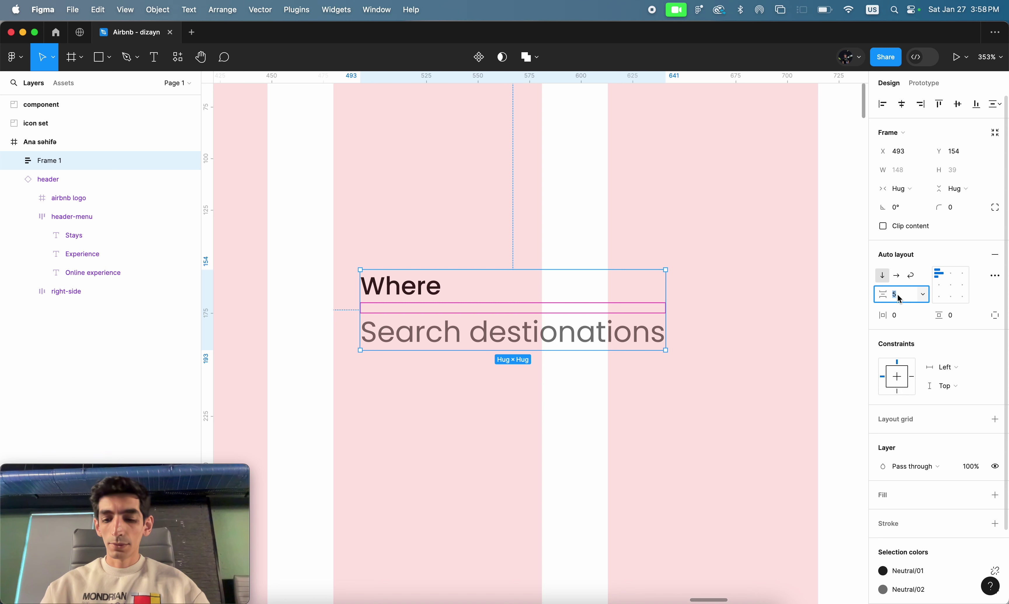
{"action": "key", "text": "Down"}
{"action": "key", "text": "Down"}
{"action": "key", "text": "Down"}
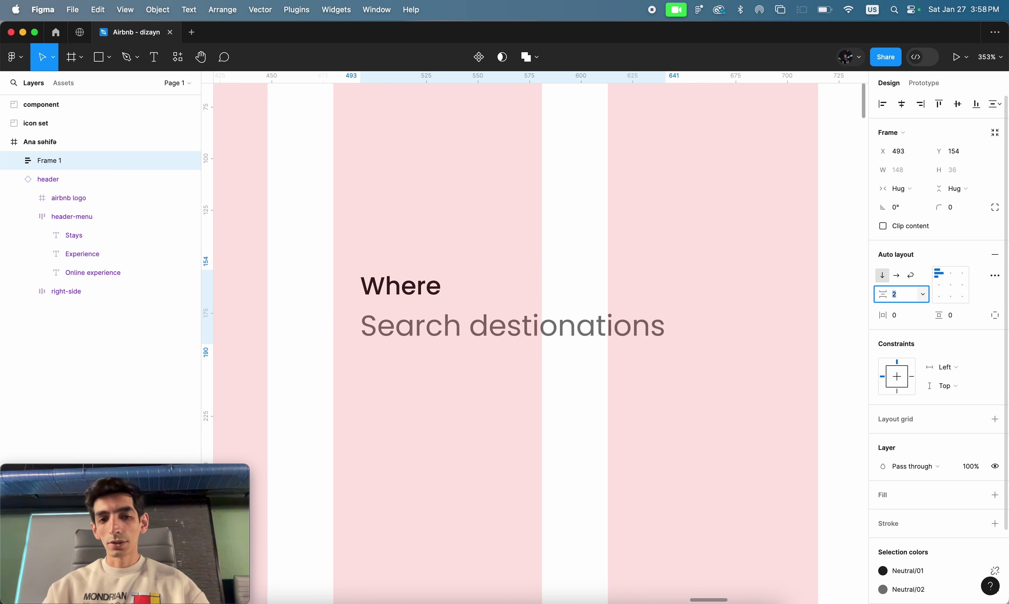
{"action": "key", "text": "Up"}
{"action": "key", "text": "Up"}
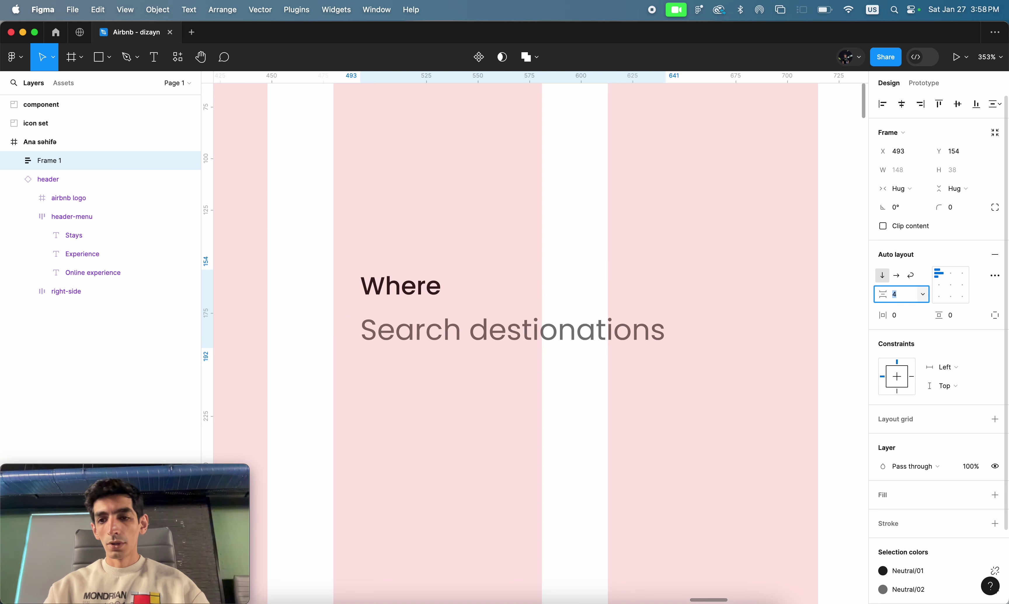
{"action": "key", "text": "Return"}
{"action": "left_click", "coordinate": [641, 601]}
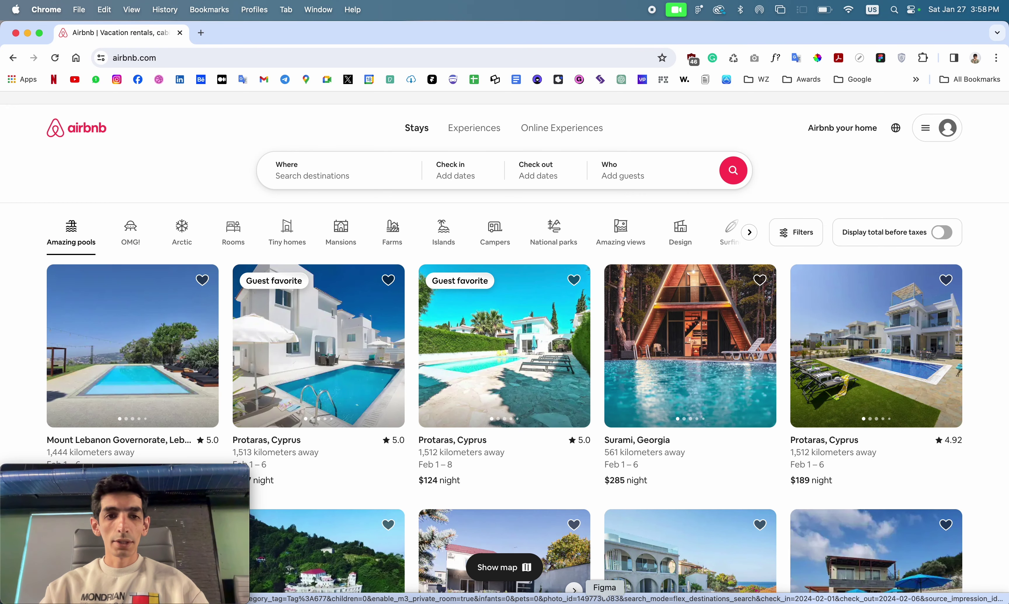
{"action": "left_click", "coordinate": [604, 601]}
{"action": "scroll", "coordinate": [464, 250], "scroll_direction": "down", "scroll_amount": 5}
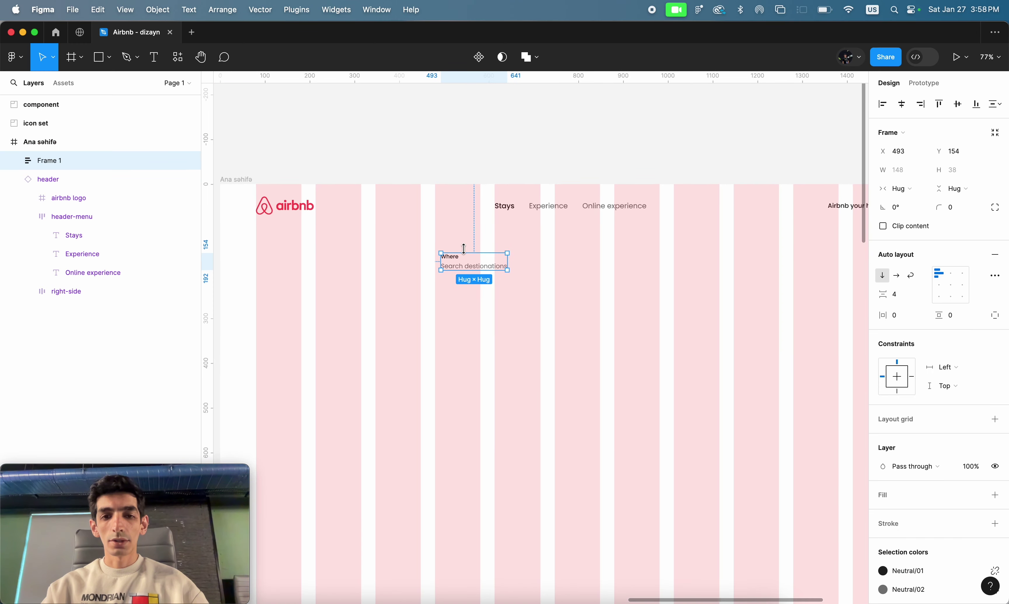
{"action": "scroll", "coordinate": [464, 249], "scroll_direction": "up", "scroll_amount": 5}
{"action": "scroll", "coordinate": [466, 253], "scroll_direction": "up", "scroll_amount": 2}
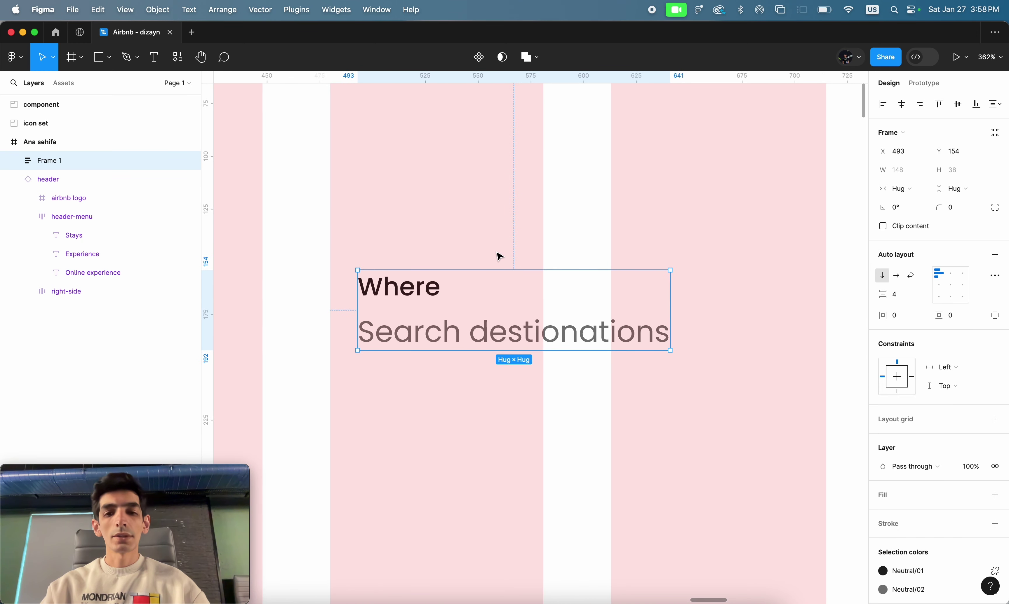
{"action": "scroll", "coordinate": [499, 256], "scroll_direction": "down", "scroll_amount": 5}
{"action": "scroll", "coordinate": [499, 255], "scroll_direction": "down", "scroll_amount": 1}
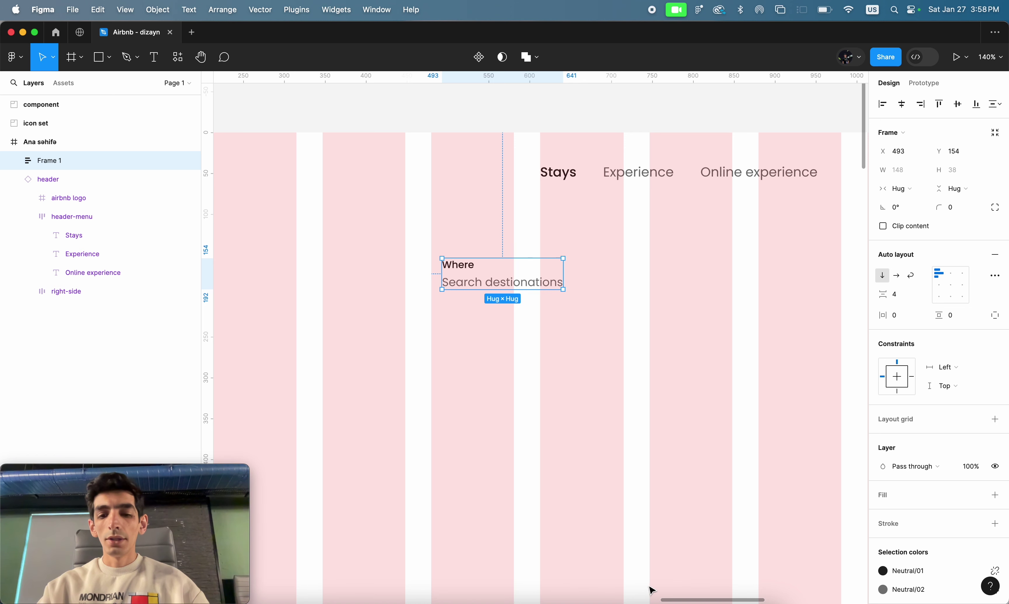
- Sample the Airbnb search-bar divider with the ColorPick eyedropper in Chrome, reading #DDDDDD
{"action": "mouse_move", "coordinate": [646, 600]}
{"action": "left_click", "coordinate": [641, 598]}
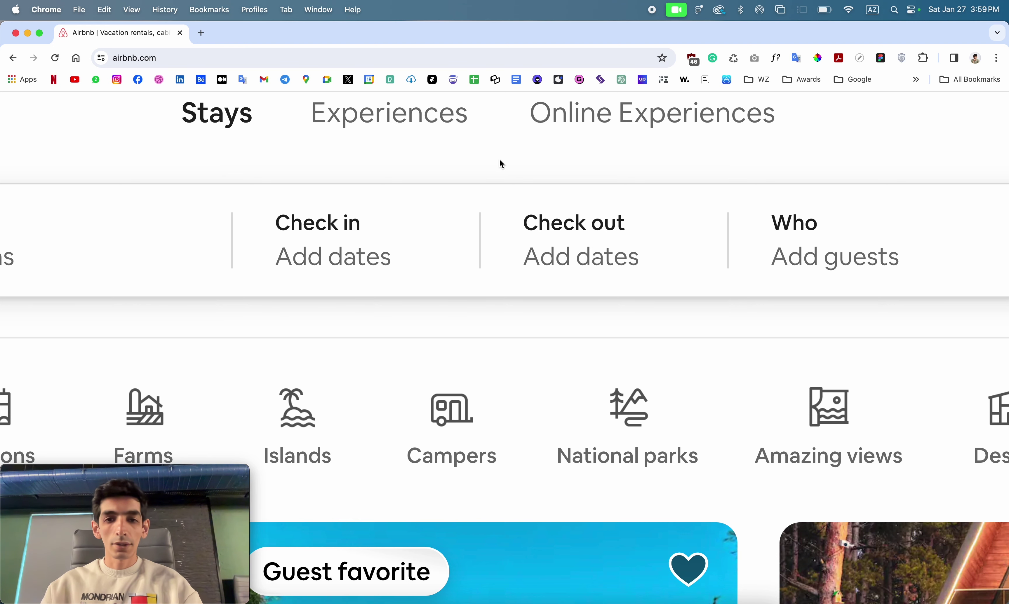
{"action": "scroll", "coordinate": [503, 157], "scroll_direction": "down", "scroll_amount": 2}
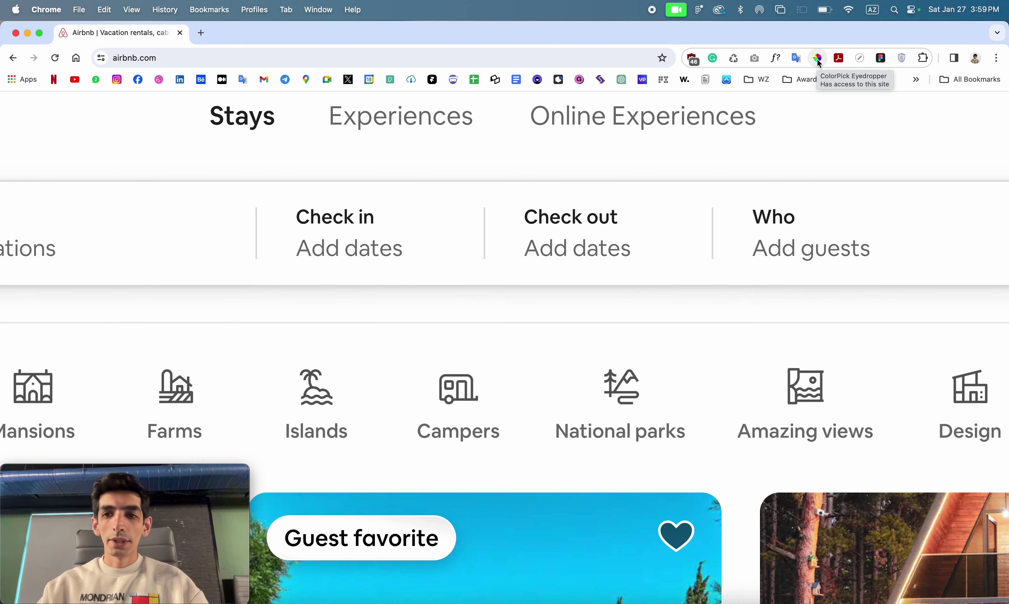
{"action": "left_click", "coordinate": [817, 62]}
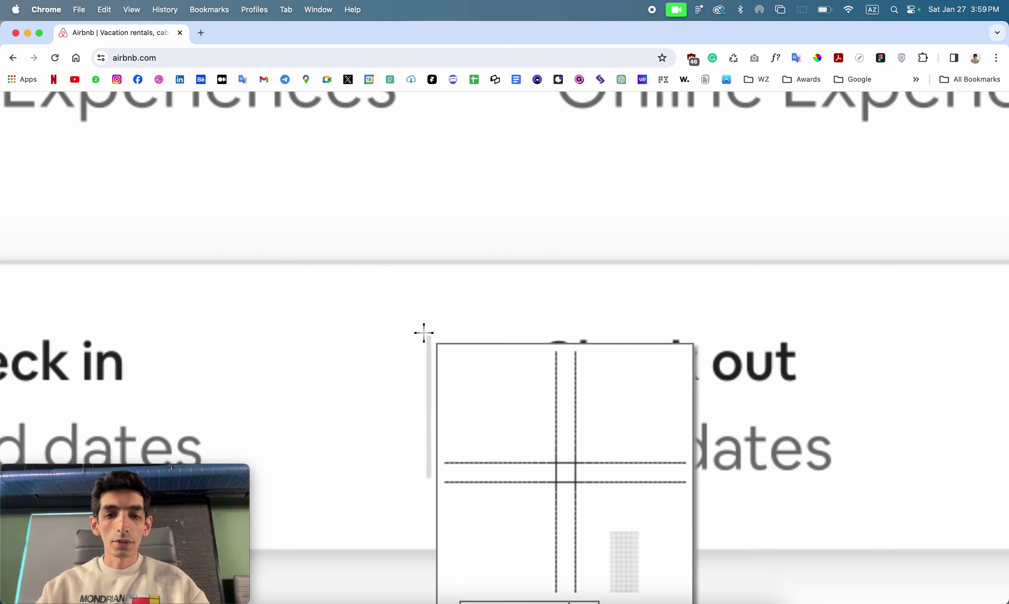
{"action": "left_click", "coordinate": [428, 350]}
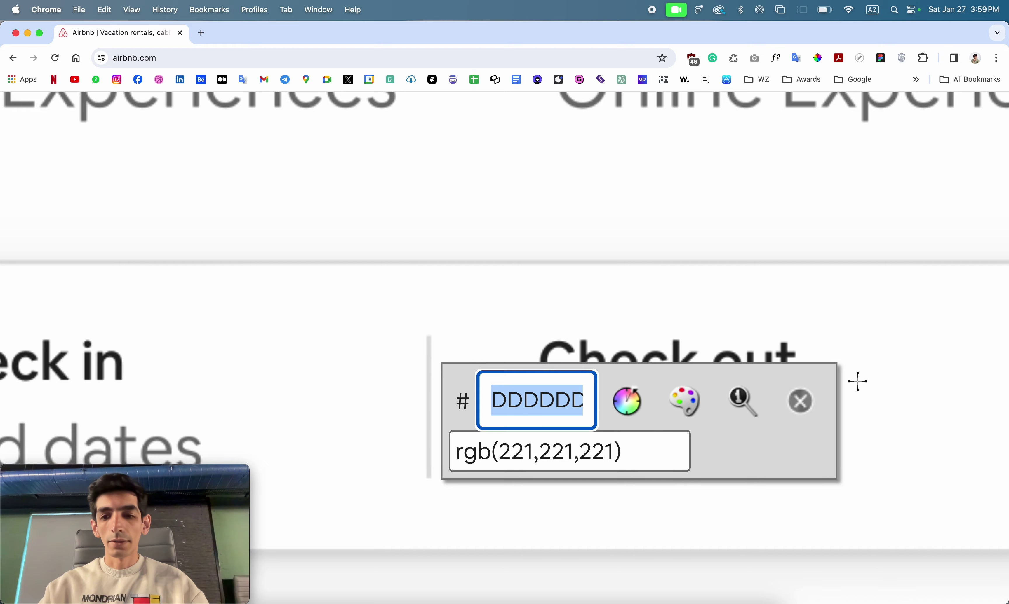
{"action": "left_click", "coordinate": [800, 401]}
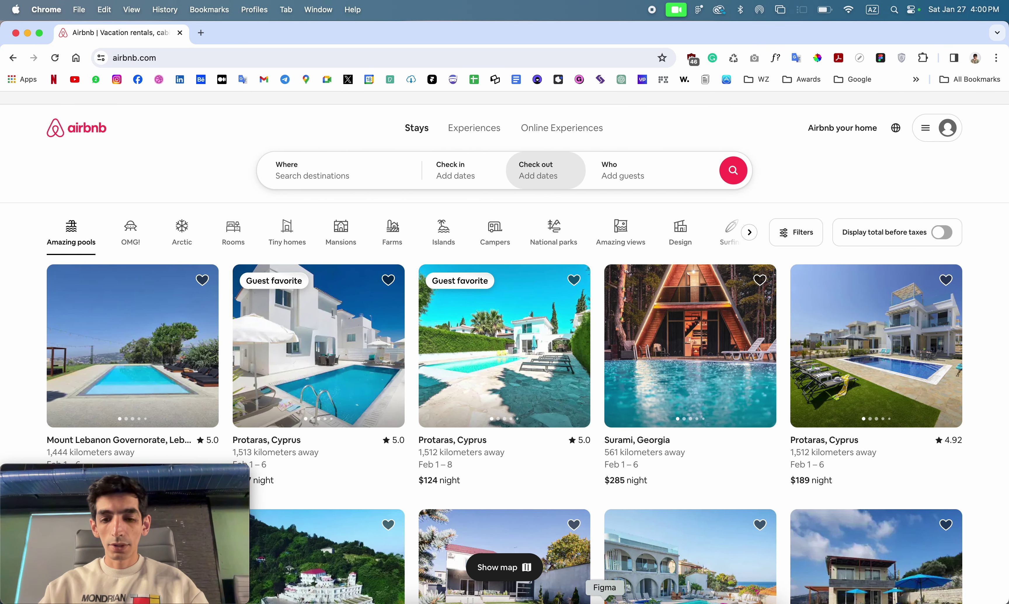
- Draw a 1×16 divider frame left of the Where text and fill it #DDDDDD
{"action": "left_click", "coordinate": [604, 601]}
{"action": "scroll", "coordinate": [451, 307], "scroll_direction": "up", "scroll_amount": 5}
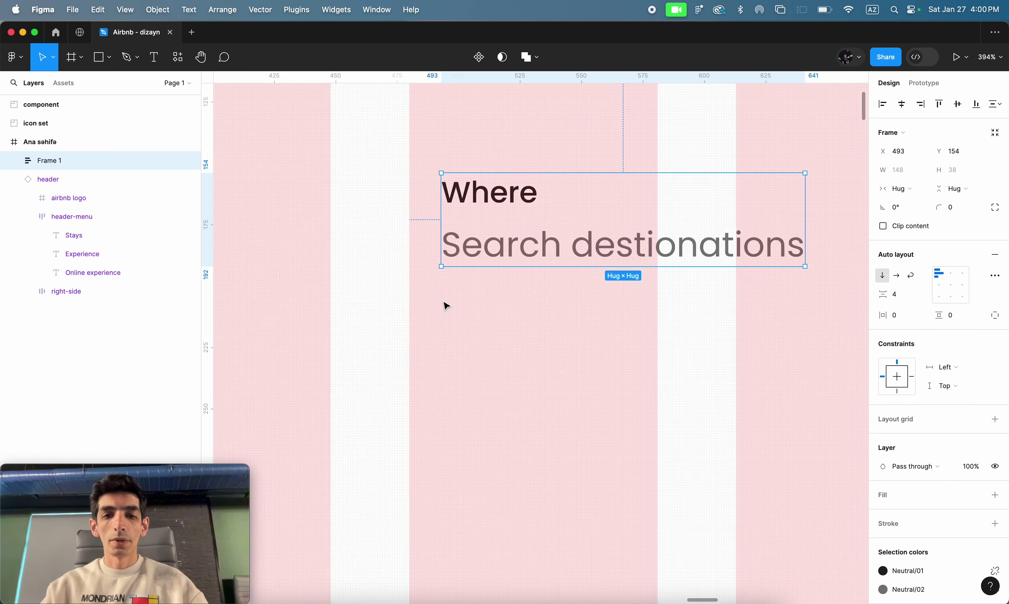
{"action": "scroll", "coordinate": [447, 306], "scroll_direction": "up", "scroll_amount": 5}
{"action": "scroll", "coordinate": [446, 306], "scroll_direction": "down", "scroll_amount": 2}
{"action": "scroll", "coordinate": [446, 304], "scroll_direction": "down", "scroll_amount": 3}
{"action": "scroll", "coordinate": [445, 307], "scroll_direction": "down", "scroll_amount": 2}
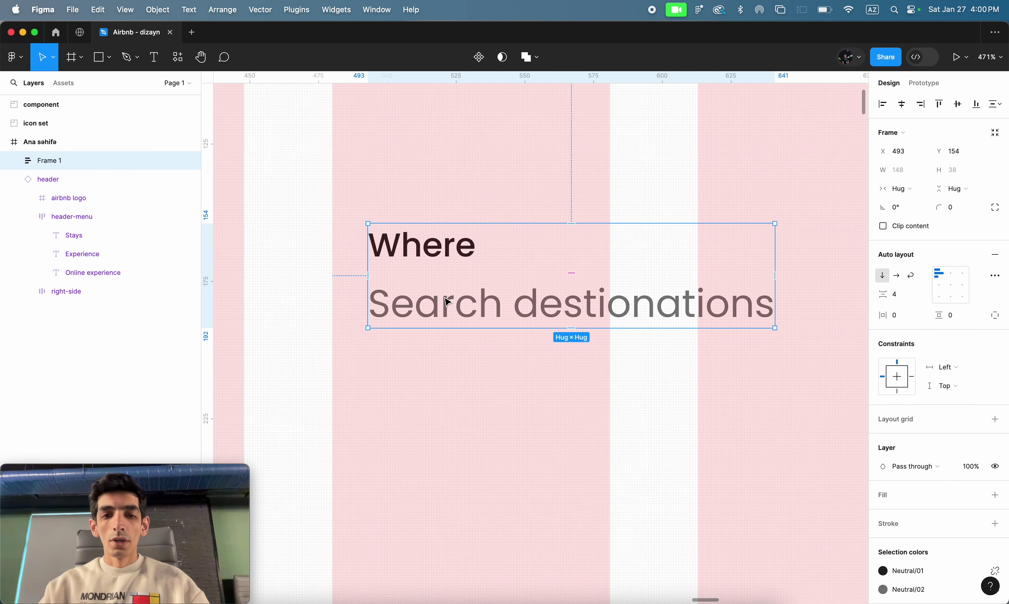
{"action": "left_click", "coordinate": [512, 196]}
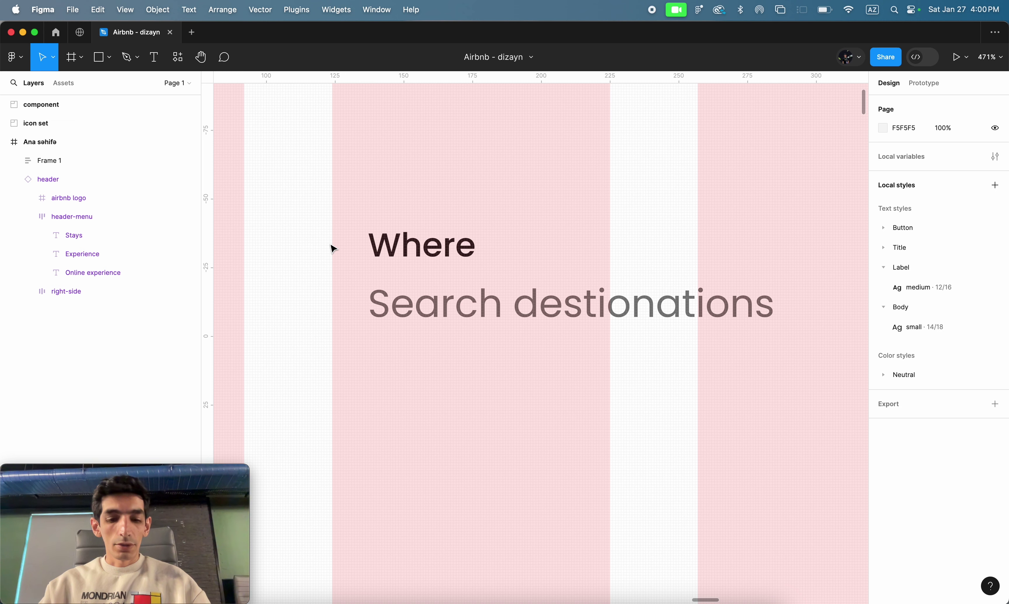
{"action": "key", "text": "f"}
{"action": "left_click_drag", "start_coordinate": [322, 236], "coordinate": [323, 282]}
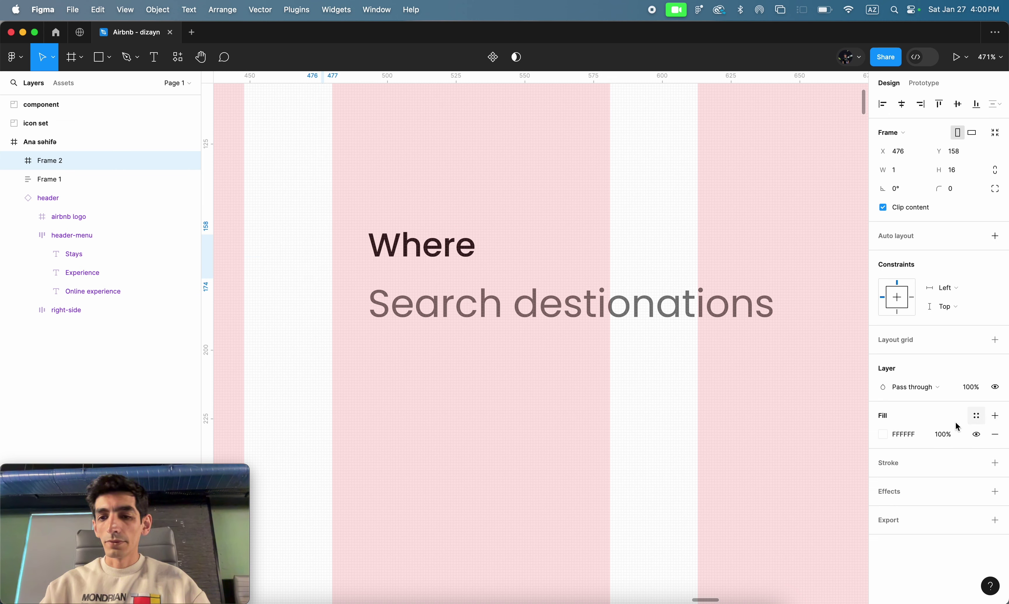
{"action": "left_click", "coordinate": [910, 434]}
{"action": "type", "text": "DDDDDD"}
{"action": "key", "text": "Tab"}
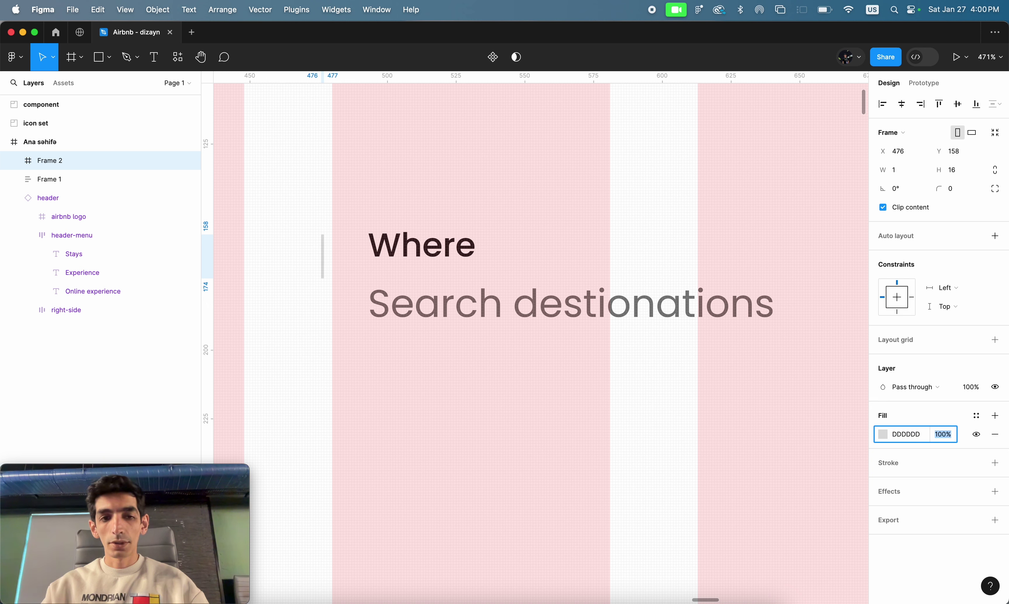
- Save the divider's DDDDDD fill as colour style Neutral/03
{"action": "left_click", "coordinate": [976, 415]}
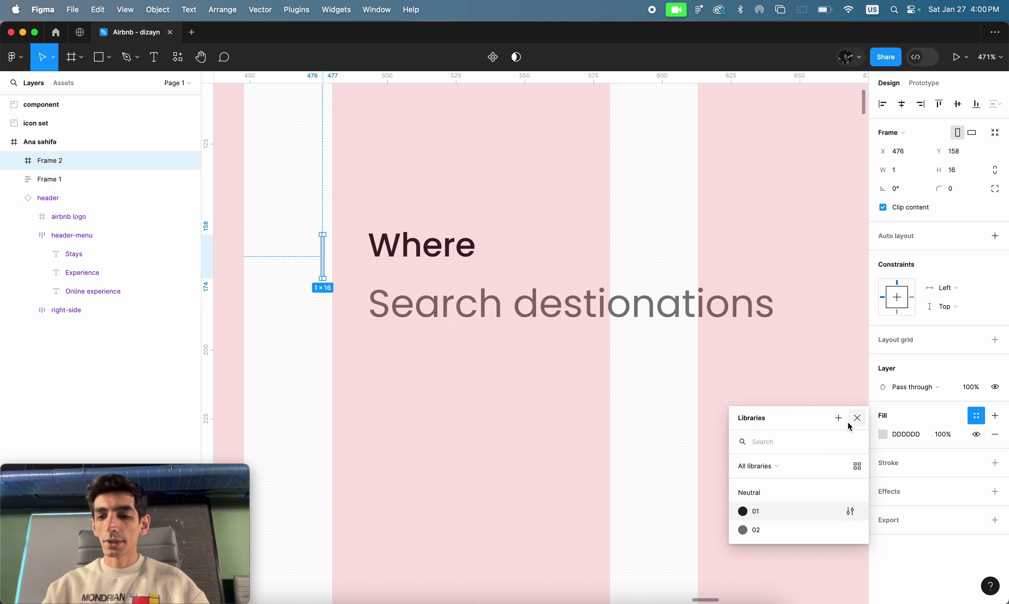
{"action": "left_click", "coordinate": [838, 418]}
{"action": "type", "text": "Ne"}
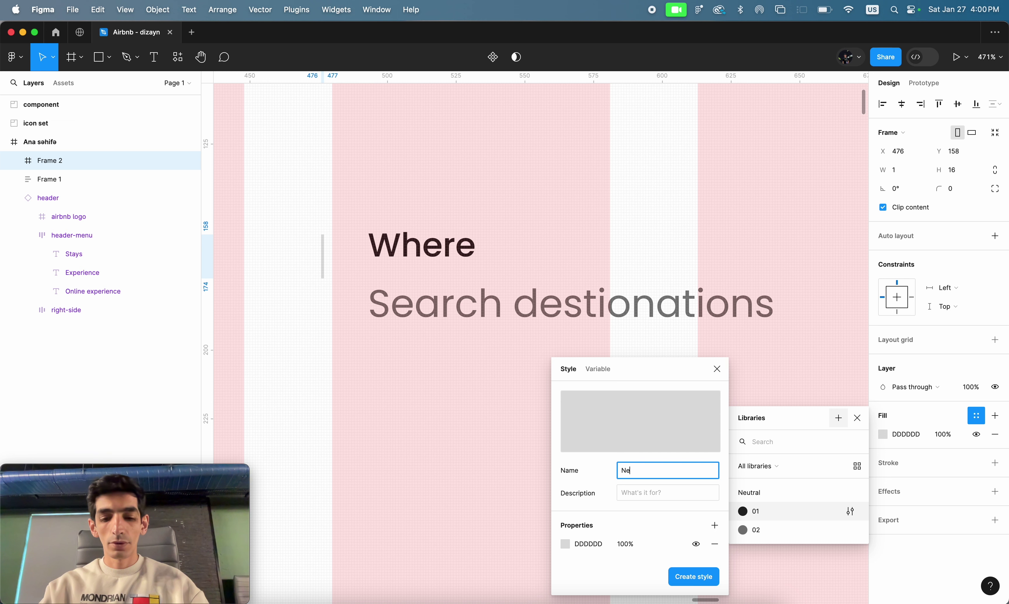
{"action": "type", "text": "utral/03"}
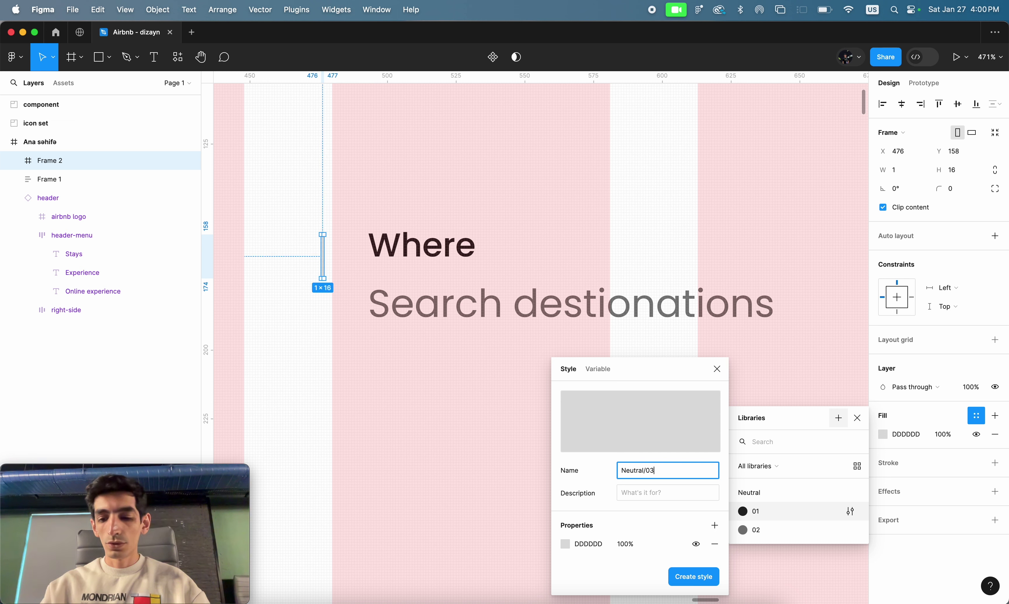
{"action": "key", "text": "Return"}
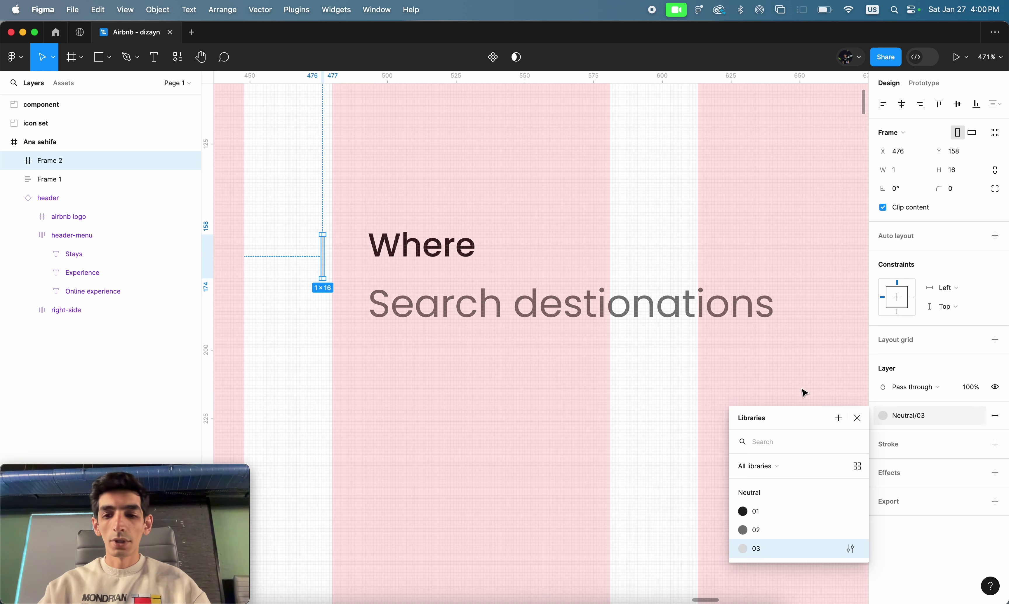
{"action": "left_click", "coordinate": [856, 418]}
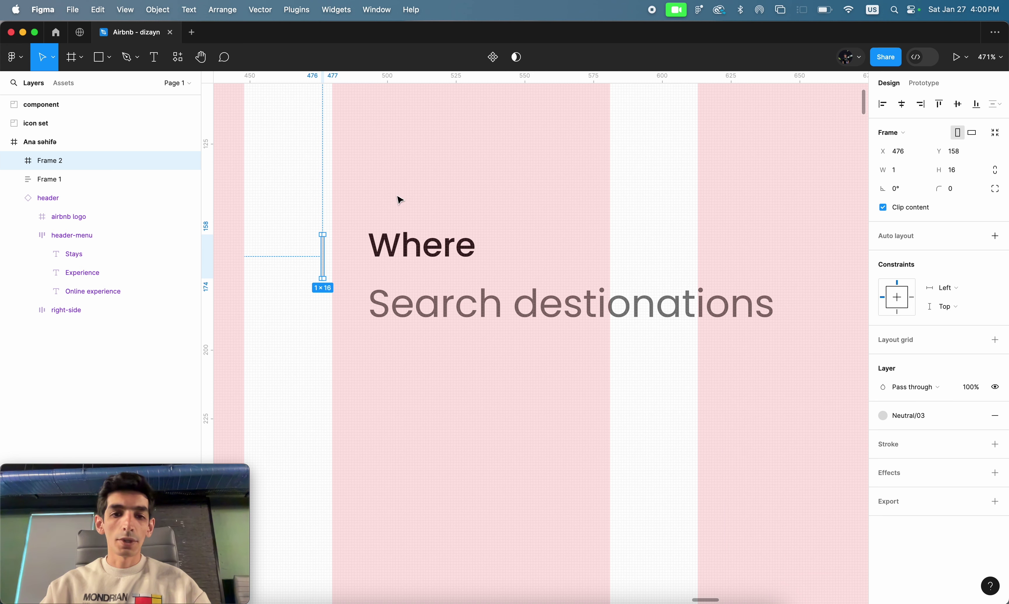
{"action": "left_click", "coordinate": [351, 169]}
- Wrap the divider and Where text frame in a horizontal auto-layout frame with 16 spacing
{"action": "left_click_drag", "start_coordinate": [303, 188], "coordinate": [462, 383]}
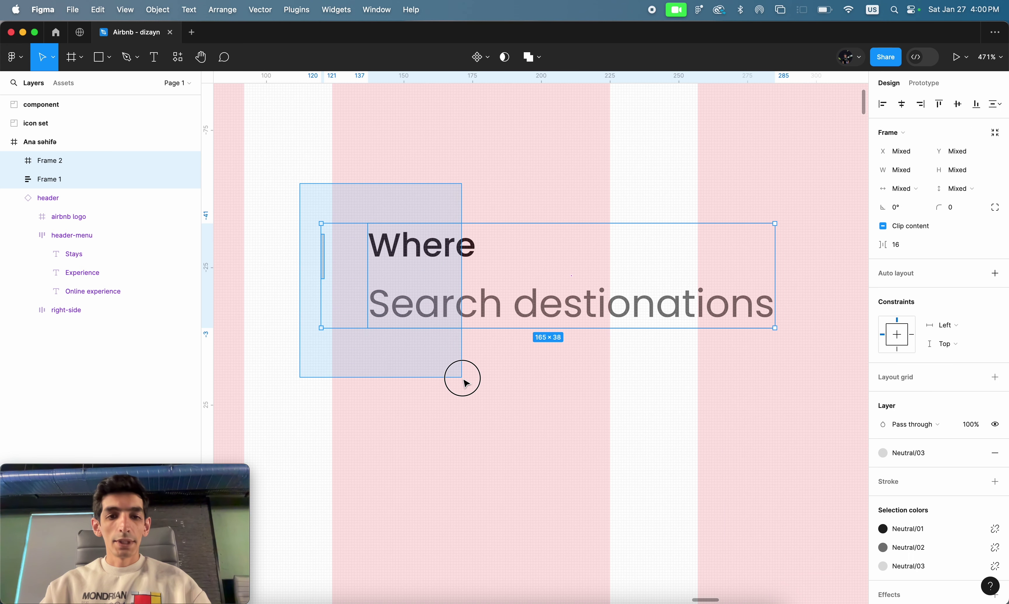
{"action": "left_click", "coordinate": [995, 274]}
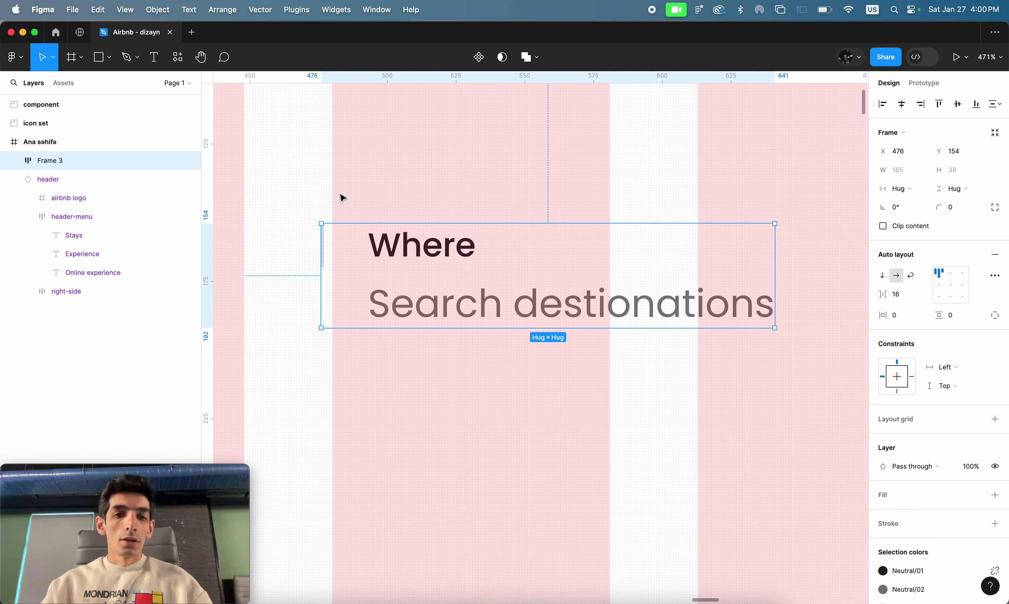
{"action": "scroll", "coordinate": [340, 195], "scroll_direction": "up", "scroll_amount": 3}
{"action": "scroll", "coordinate": [339, 194], "scroll_direction": "up", "scroll_amount": 2}
- Rename the text frame layer to 'text' and the divider layer to 'line'
{"action": "double_click", "coordinate": [413, 235]}
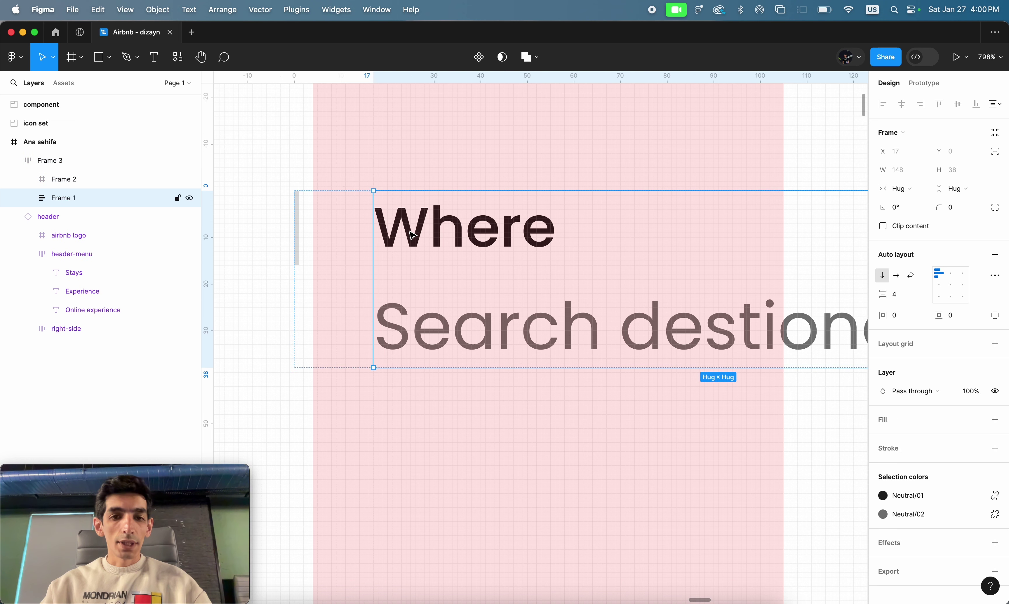
{"action": "mouse_move", "coordinate": [63, 198]}
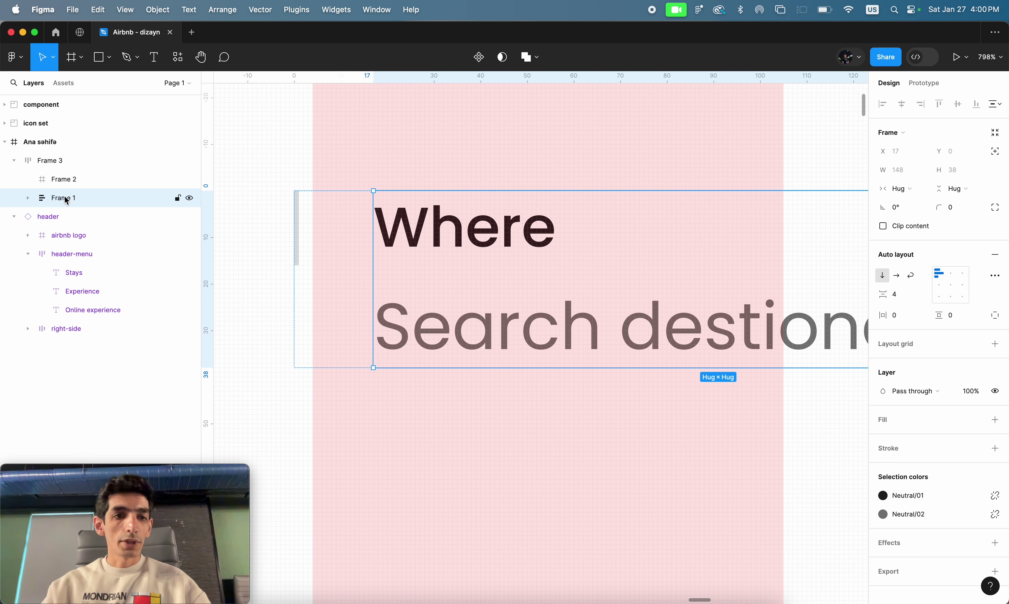
{"action": "double_click", "coordinate": [67, 199]}
{"action": "type", "text": "text"}
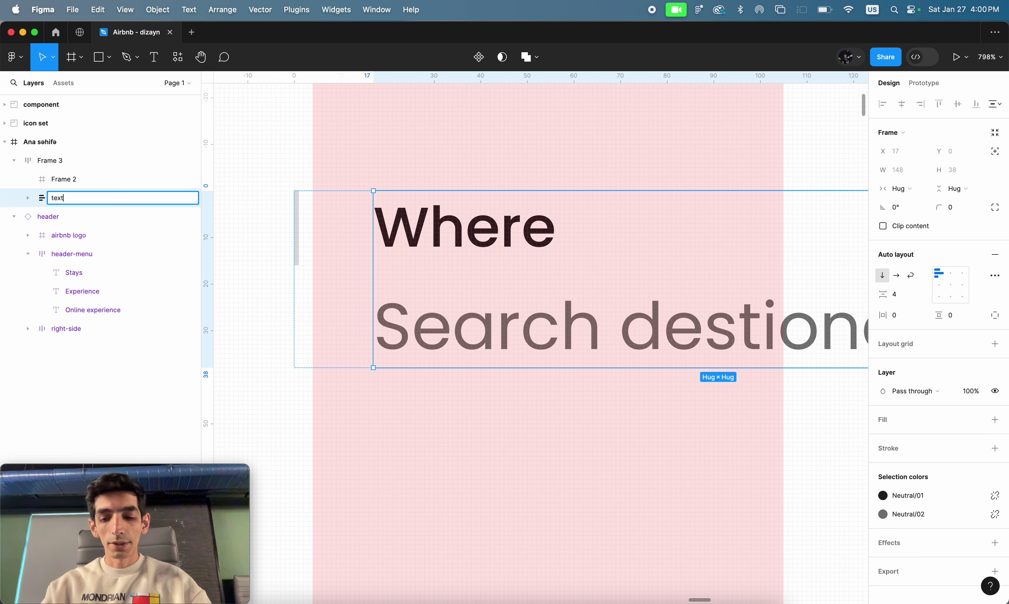
{"action": "key", "text": "Return"}
{"action": "left_click", "coordinate": [67, 179]}
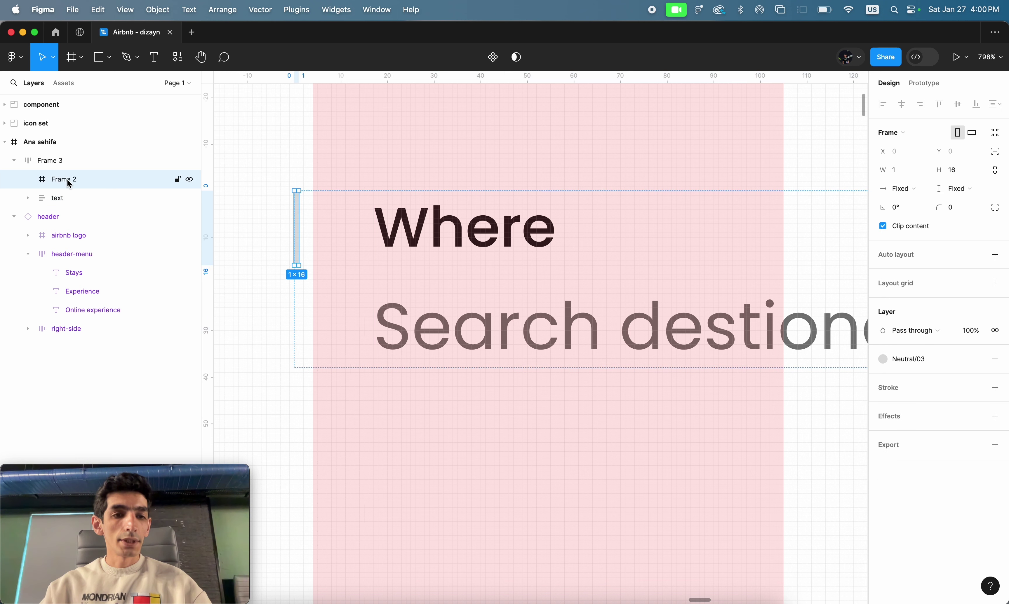
{"action": "key", "text": "super+r"}
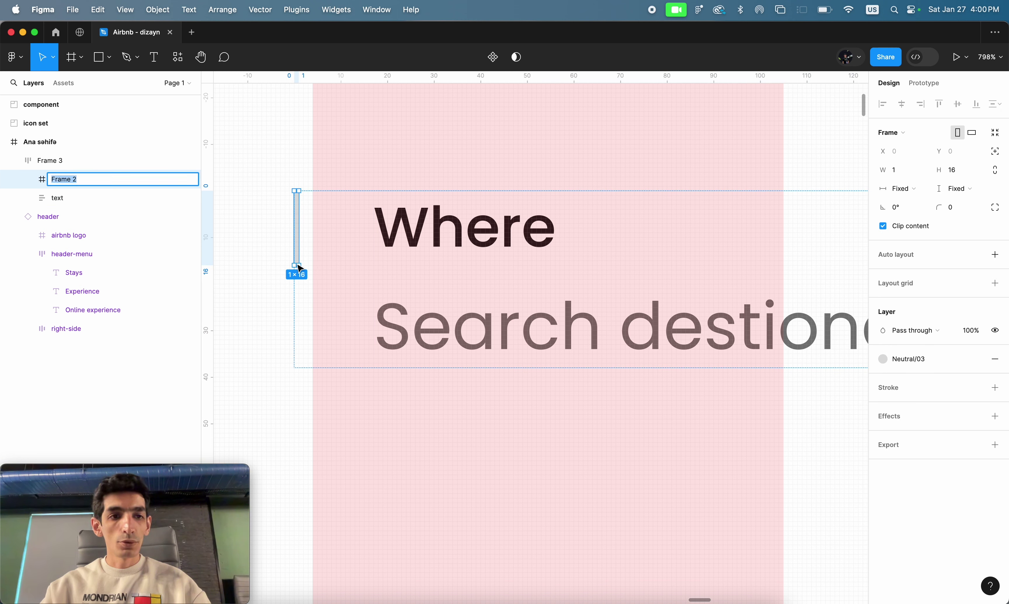
{"action": "type", "text": "line"}
{"action": "key", "text": "Return"}
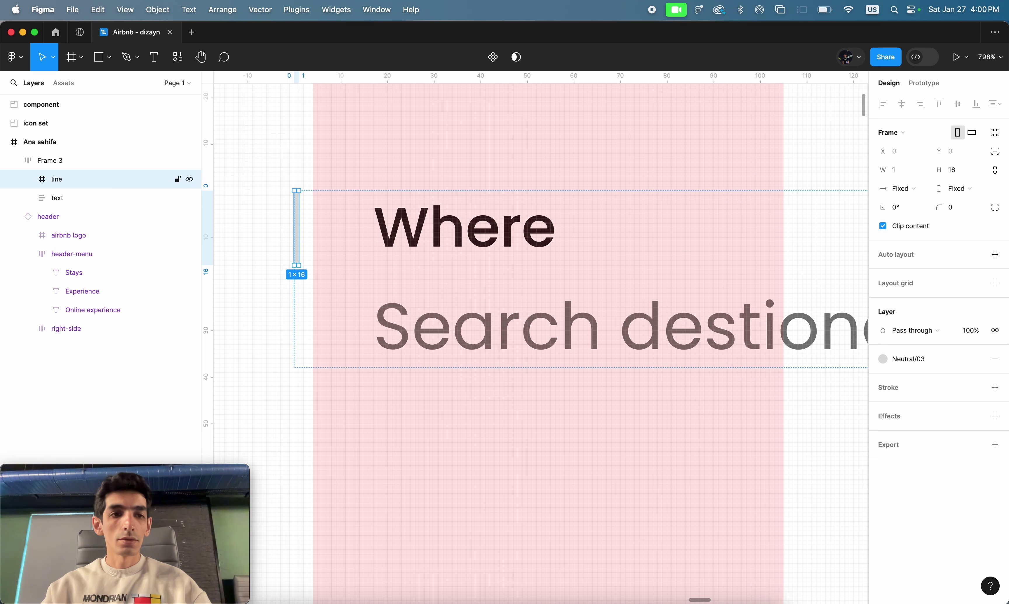
- Rename the wrapping auto-layout frame to 'search-text'
{"action": "left_click", "coordinate": [454, 159]}
{"action": "scroll", "coordinate": [454, 159], "scroll_direction": "down", "scroll_amount": 5}
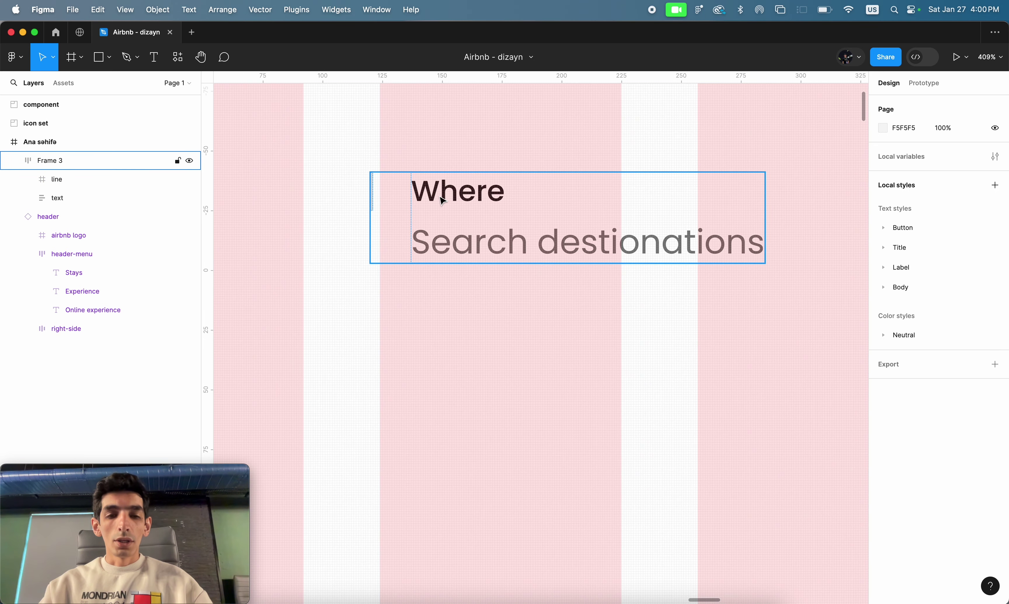
{"action": "left_click", "coordinate": [443, 201]}
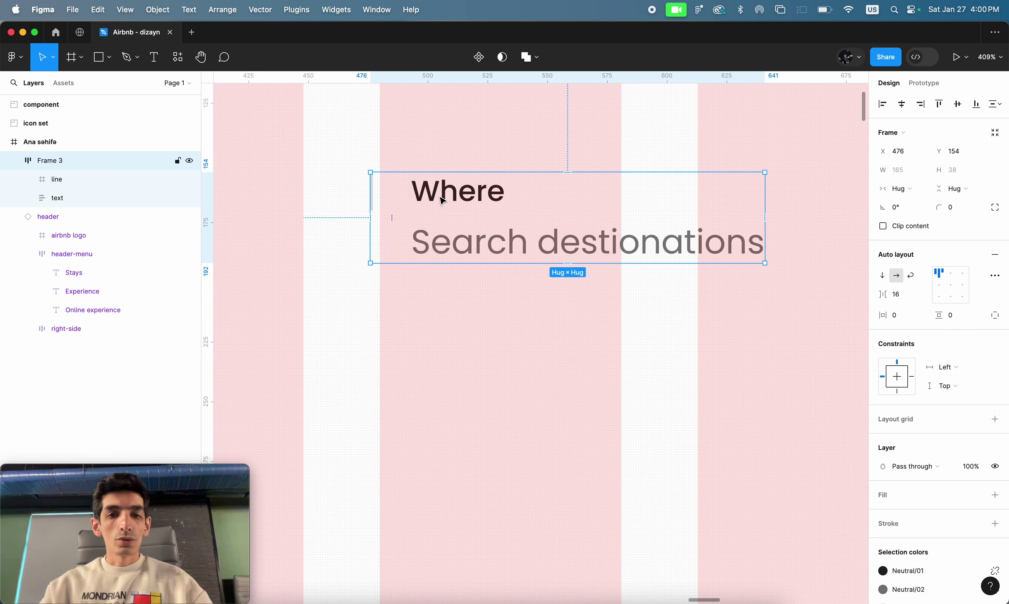
{"action": "double_click", "coordinate": [54, 165]}
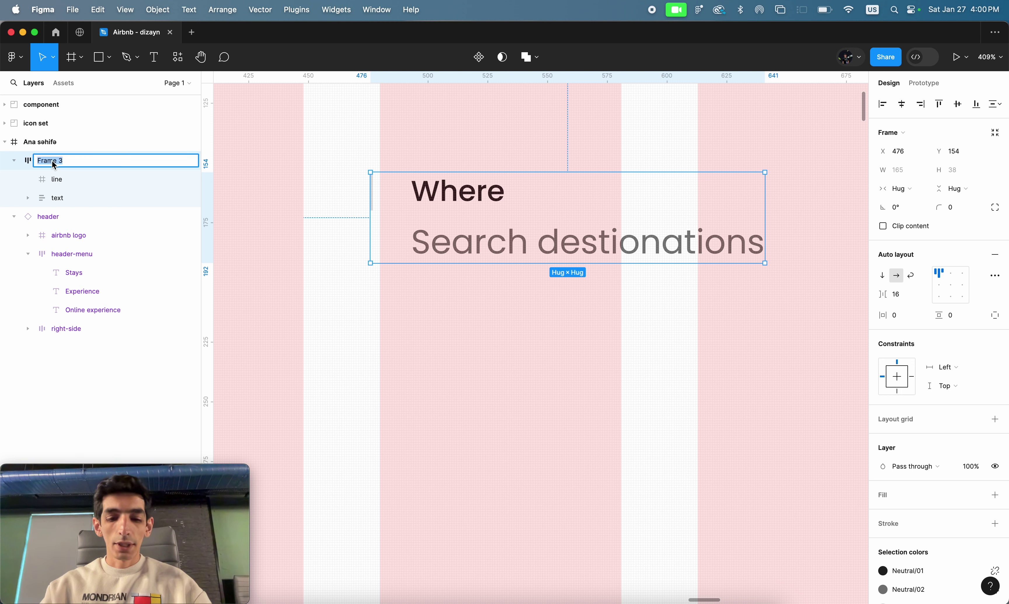
{"action": "type", "text": "sear"}
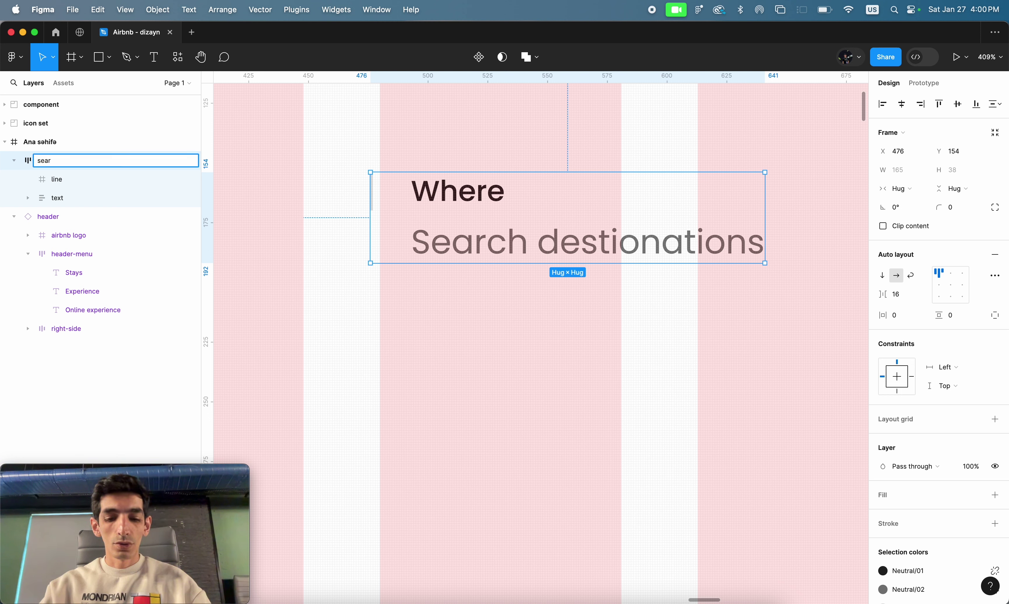
{"action": "type", "text": "ch-te"}
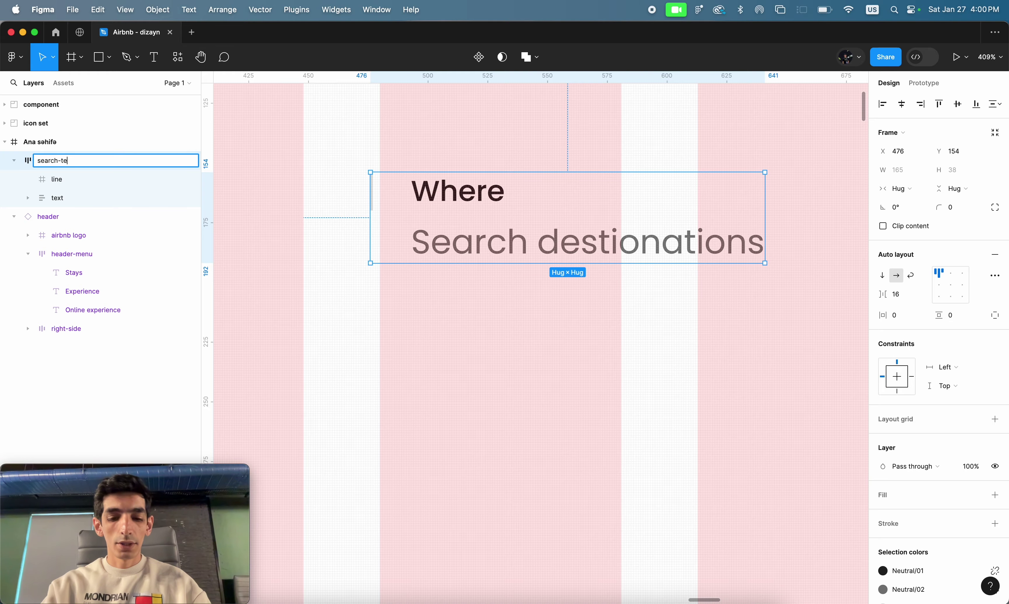
{"action": "type", "text": "xt"}
{"action": "key", "text": "Return"}
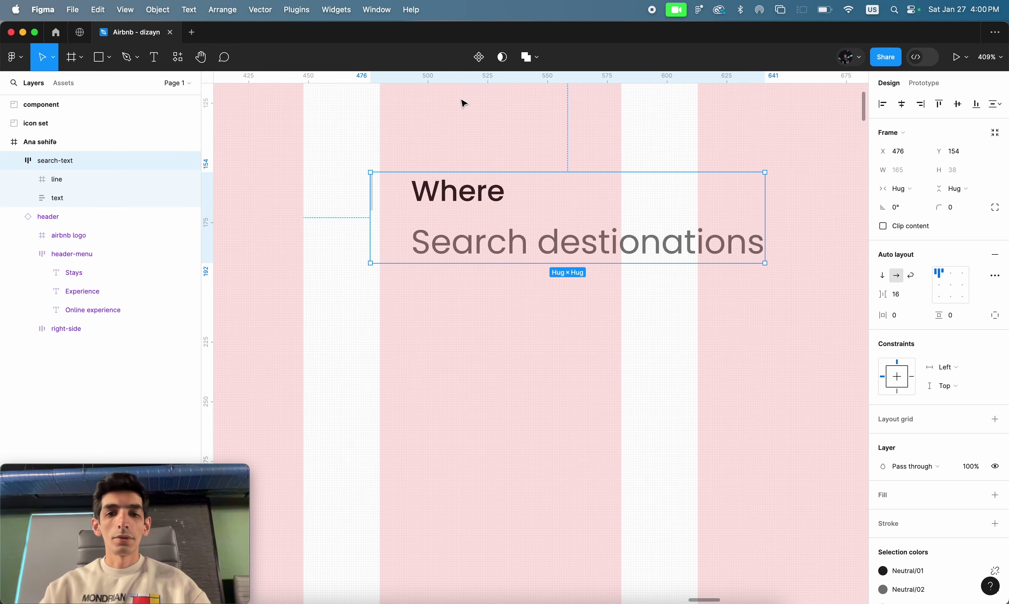
{"action": "left_click", "coordinate": [430, 157]}
{"action": "scroll", "coordinate": [433, 159], "scroll_direction": "up", "scroll_amount": 3}
- Set the line divider's vertical resizing to Fill container so it stretches 38 tall
{"action": "left_click", "coordinate": [428, 198]}
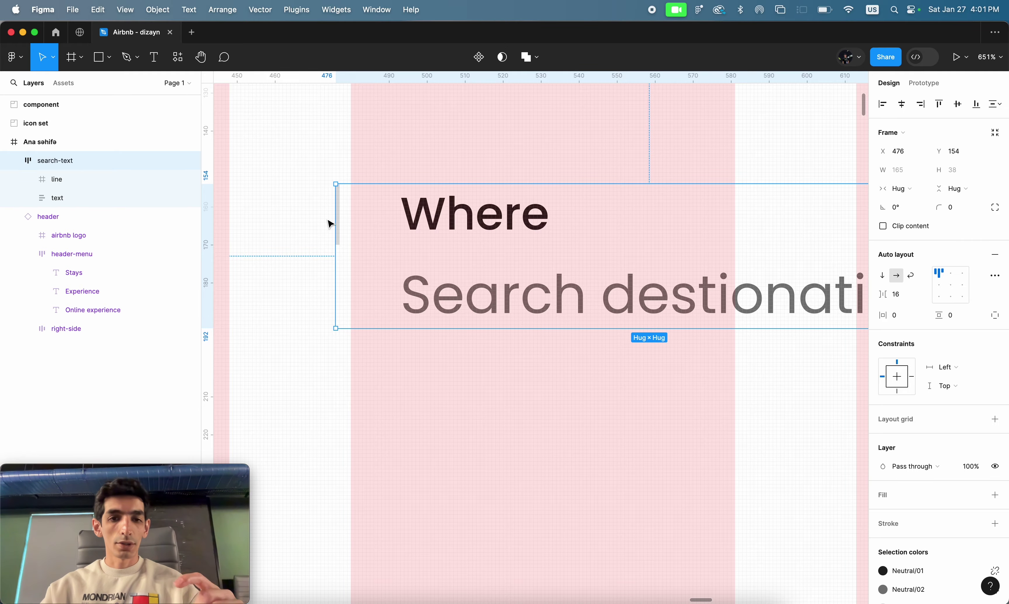
{"action": "scroll", "coordinate": [334, 230], "scroll_direction": "up", "scroll_amount": 1}
{"action": "scroll", "coordinate": [336, 238], "scroll_direction": "up", "scroll_amount": 3}
{"action": "scroll", "coordinate": [336, 238], "scroll_direction": "down", "scroll_amount": 3}
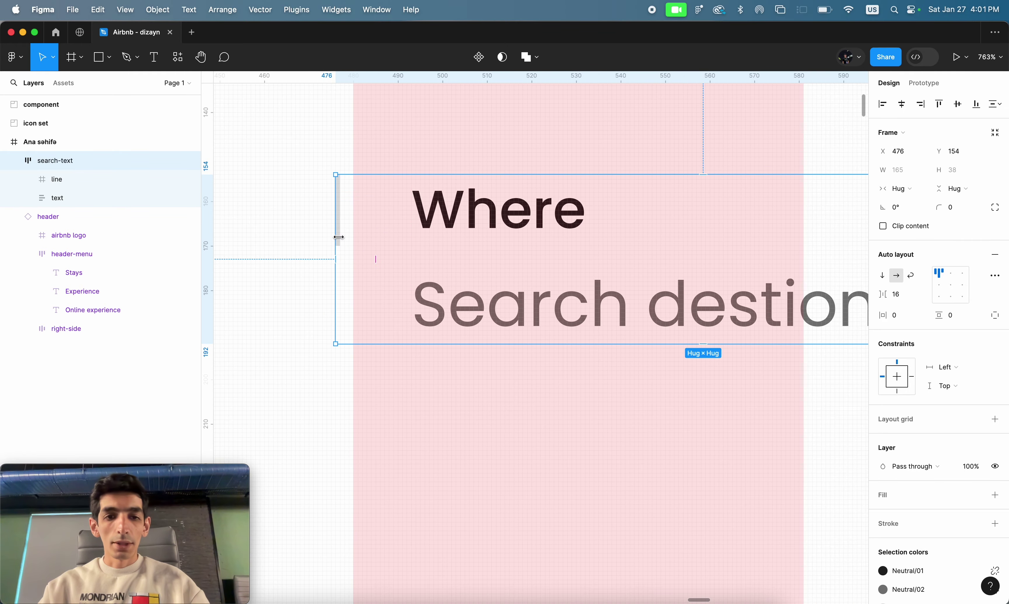
{"action": "scroll", "coordinate": [339, 240], "scroll_direction": "up", "scroll_amount": 3}
{"action": "scroll", "coordinate": [339, 240], "scroll_direction": "up", "scroll_amount": 2}
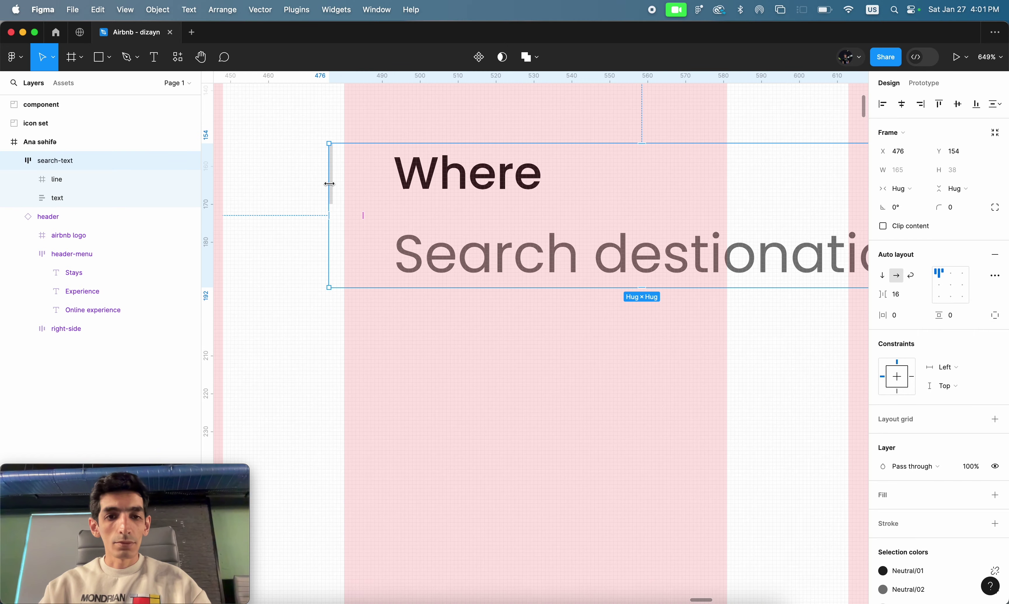
{"action": "left_click", "coordinate": [117, 177]}
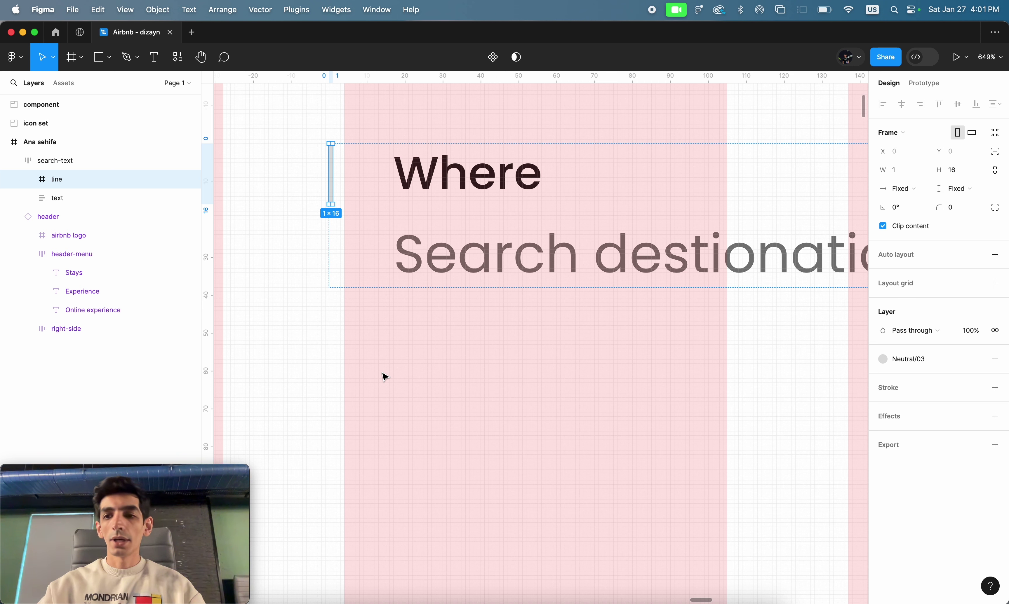
{"action": "left_click", "coordinate": [978, 194]}
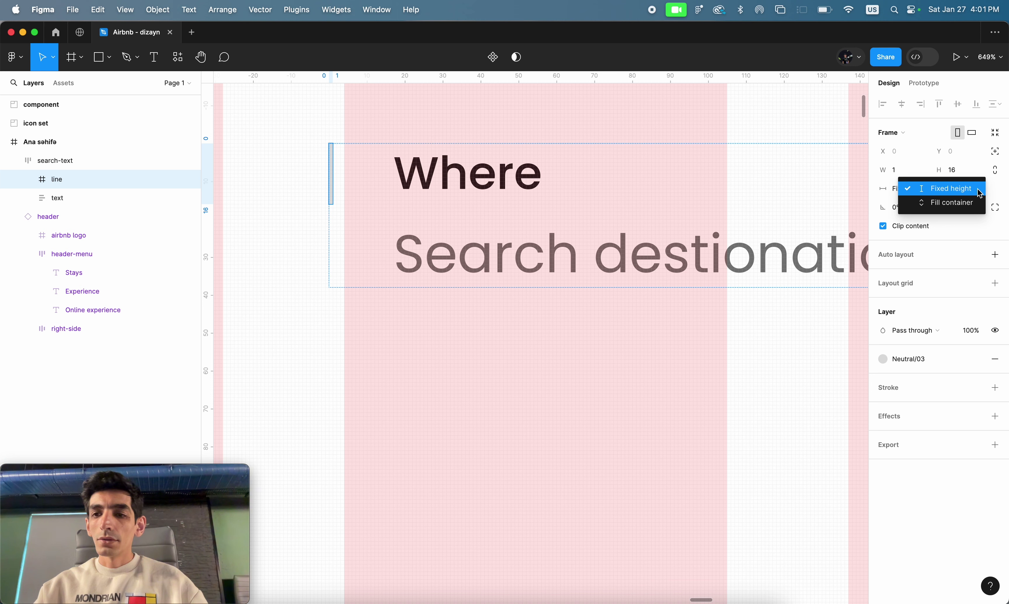
{"action": "left_click", "coordinate": [967, 189]}
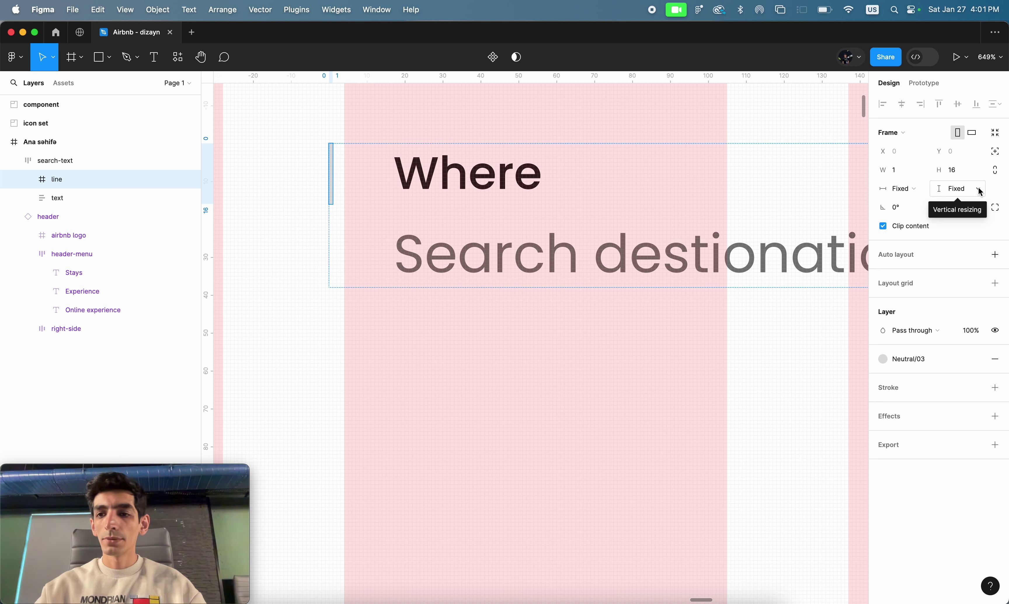
{"action": "left_click", "coordinate": [979, 192]}
{"action": "left_click", "coordinate": [956, 204]}
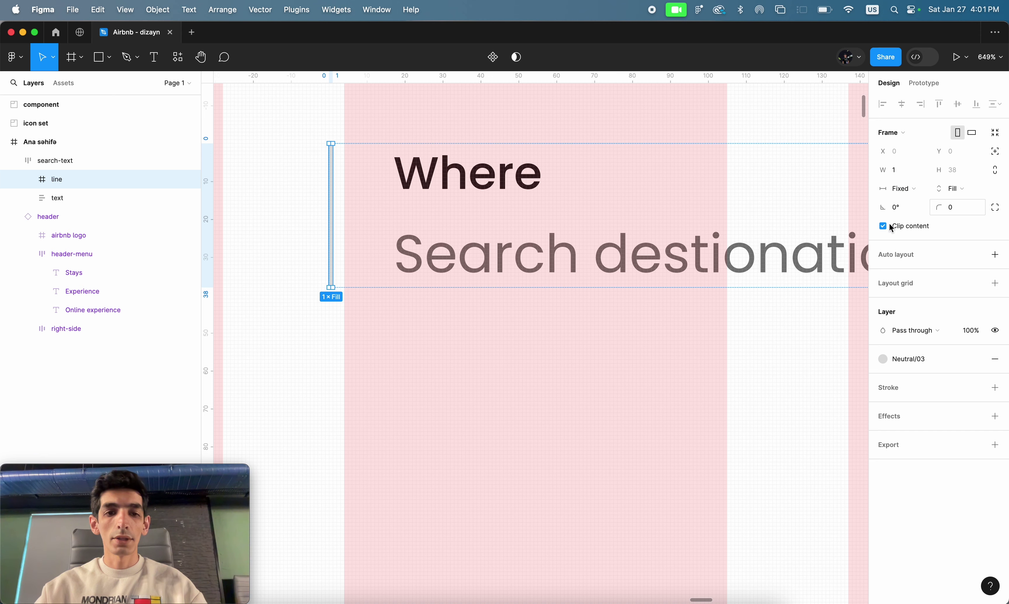
- Convert the search-text frame into a component
{"action": "left_click", "coordinate": [374, 335]}
{"action": "scroll", "coordinate": [434, 338], "scroll_direction": "down", "scroll_amount": 5}
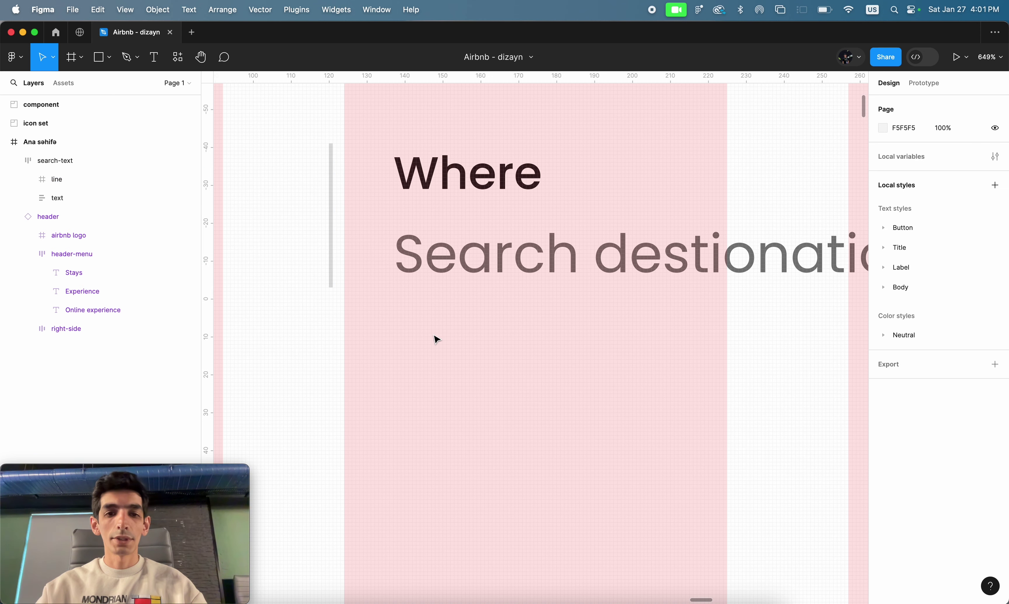
{"action": "left_click", "coordinate": [422, 273]}
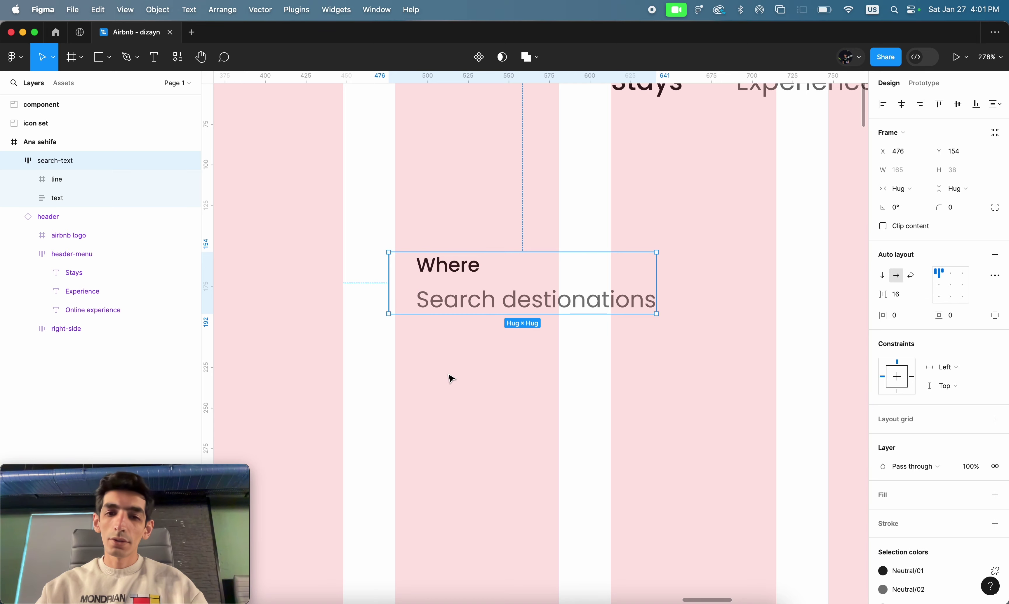
{"action": "scroll", "coordinate": [450, 376], "scroll_direction": "down", "scroll_amount": 5}
{"action": "scroll", "coordinate": [450, 375], "scroll_direction": "up", "scroll_amount": 2}
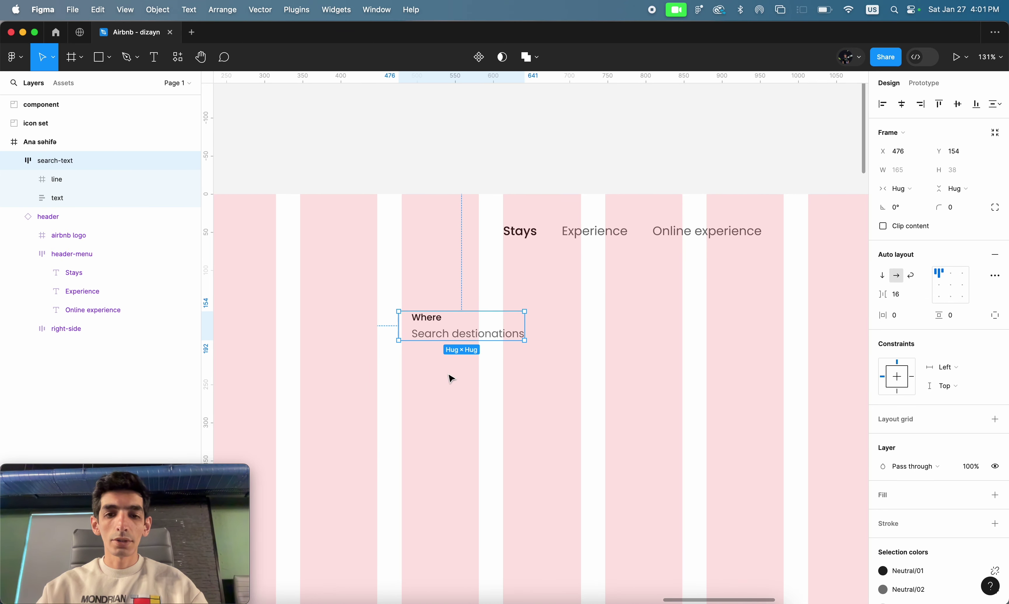
{"action": "scroll", "coordinate": [450, 376], "scroll_direction": "up", "scroll_amount": 3}
{"action": "scroll", "coordinate": [450, 375], "scroll_direction": "up", "scroll_amount": 2}
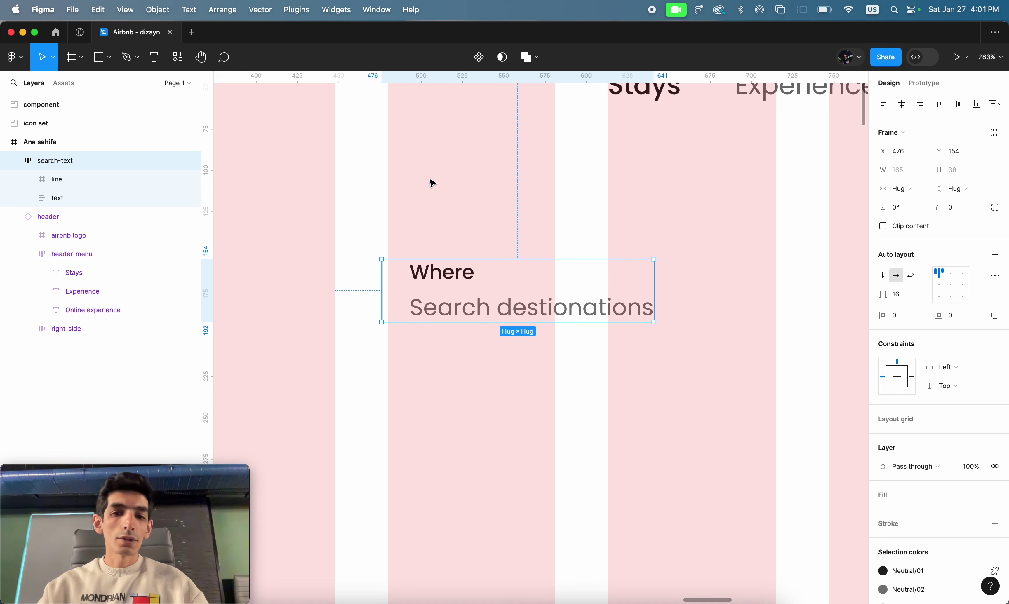
{"action": "left_click", "coordinate": [479, 58]}
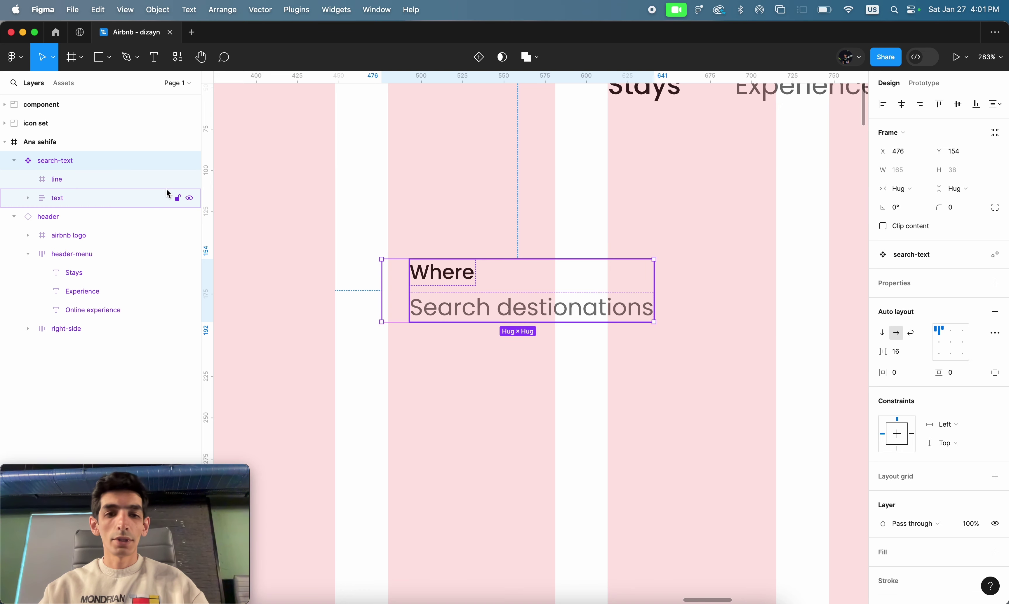
- Duplicate an instance, park the main component above the page frame and place the instance below the header
{"action": "scroll", "coordinate": [473, 219], "scroll_direction": "down", "scroll_amount": 5}
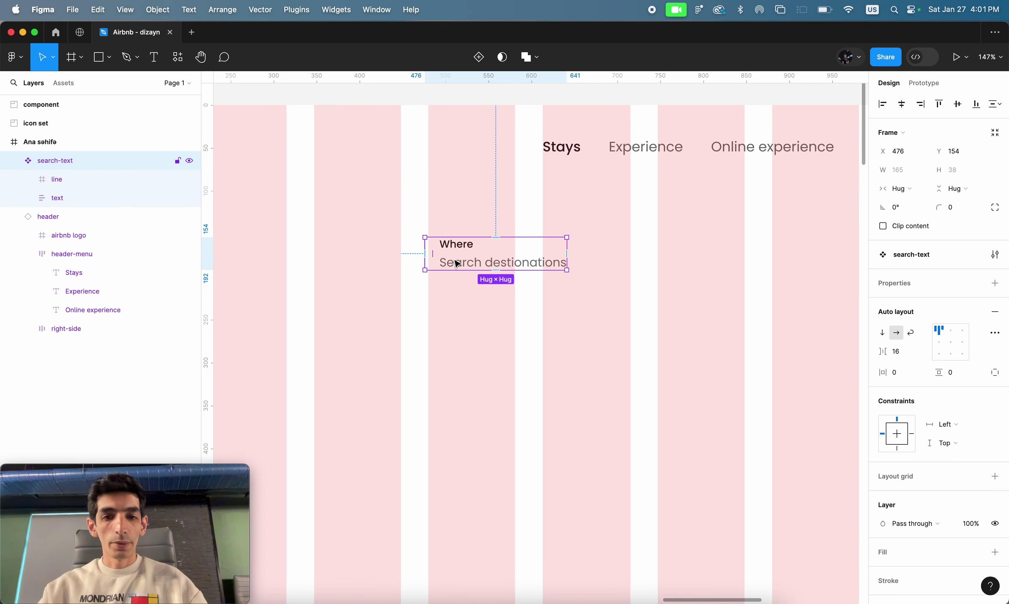
{"action": "left_click_drag", "start_coordinate": [458, 264], "coordinate": [639, 270]}
{"action": "left_click", "coordinate": [485, 271]}
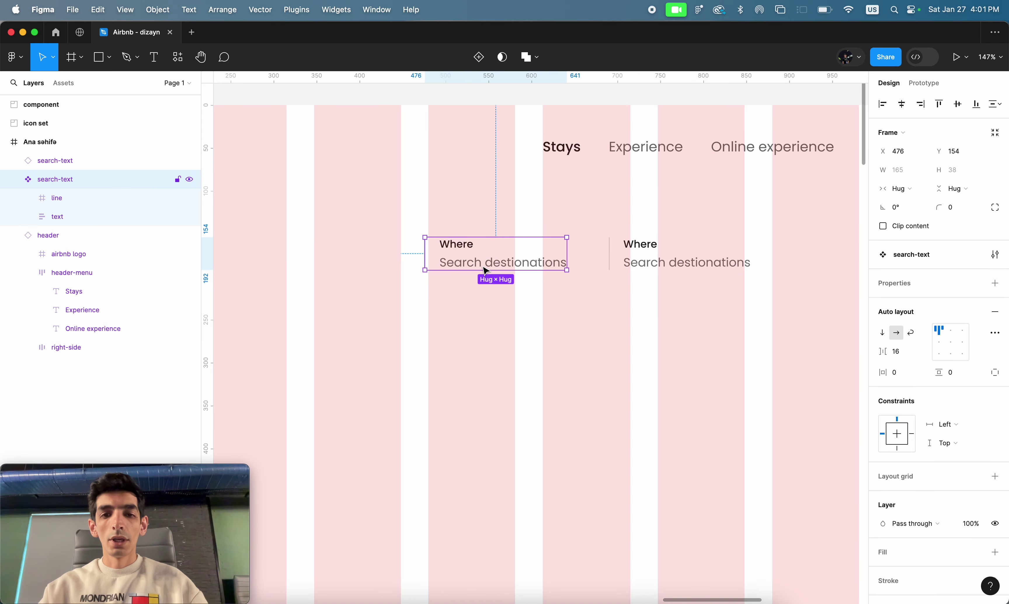
{"action": "scroll", "coordinate": [485, 271], "scroll_direction": "down", "scroll_amount": 3}
{"action": "left_click_drag", "start_coordinate": [473, 268], "coordinate": [490, 127]}
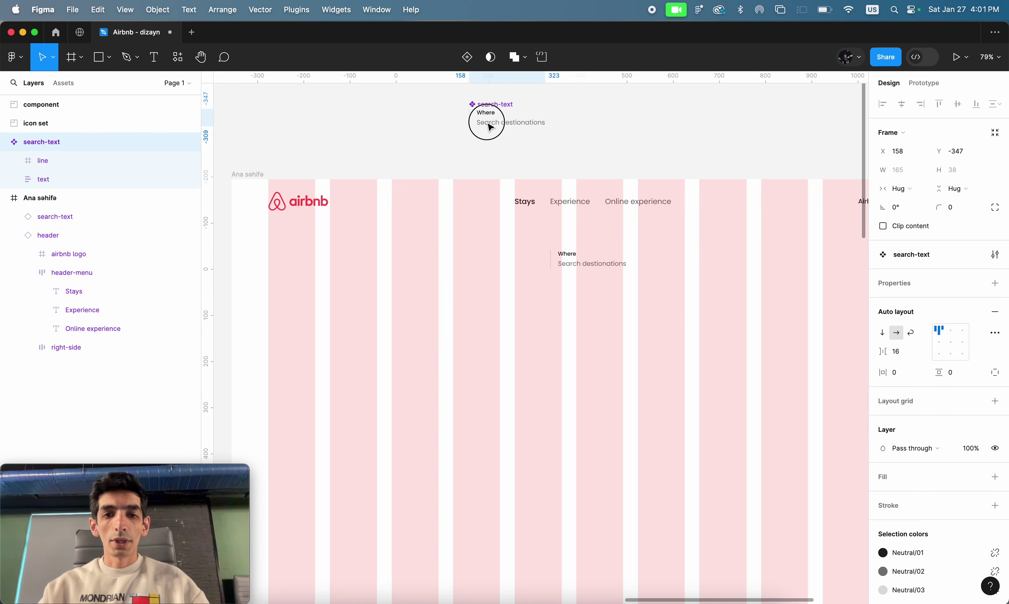
{"action": "left_click_drag", "start_coordinate": [579, 268], "coordinate": [458, 266]}
{"action": "scroll", "coordinate": [458, 266], "scroll_direction": "up", "scroll_amount": 5}
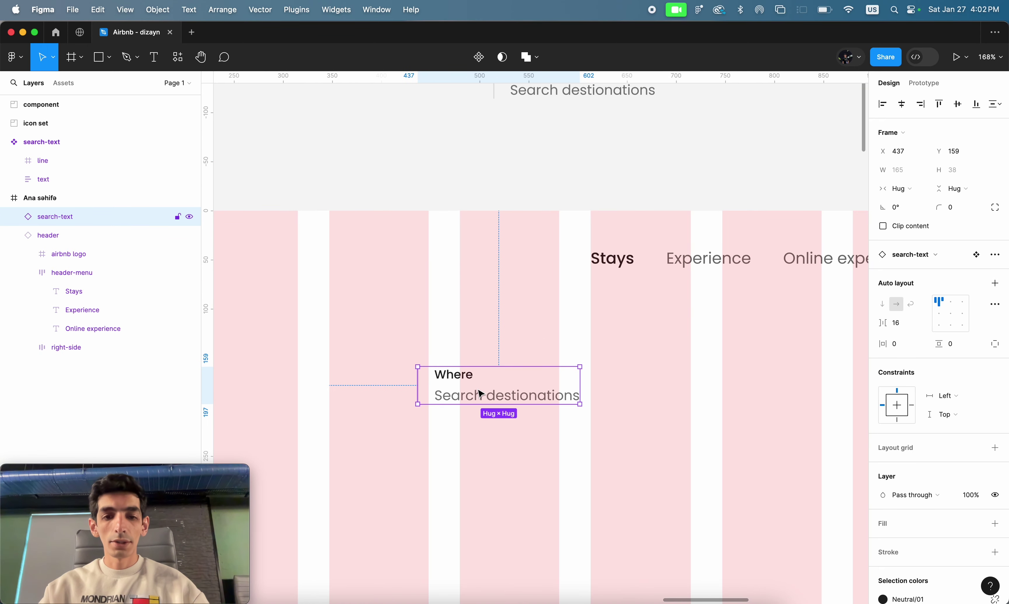
{"action": "scroll", "coordinate": [477, 391], "scroll_direction": "down", "scroll_amount": 3}
{"action": "scroll", "coordinate": [477, 389], "scroll_direction": "up", "scroll_amount": 2}
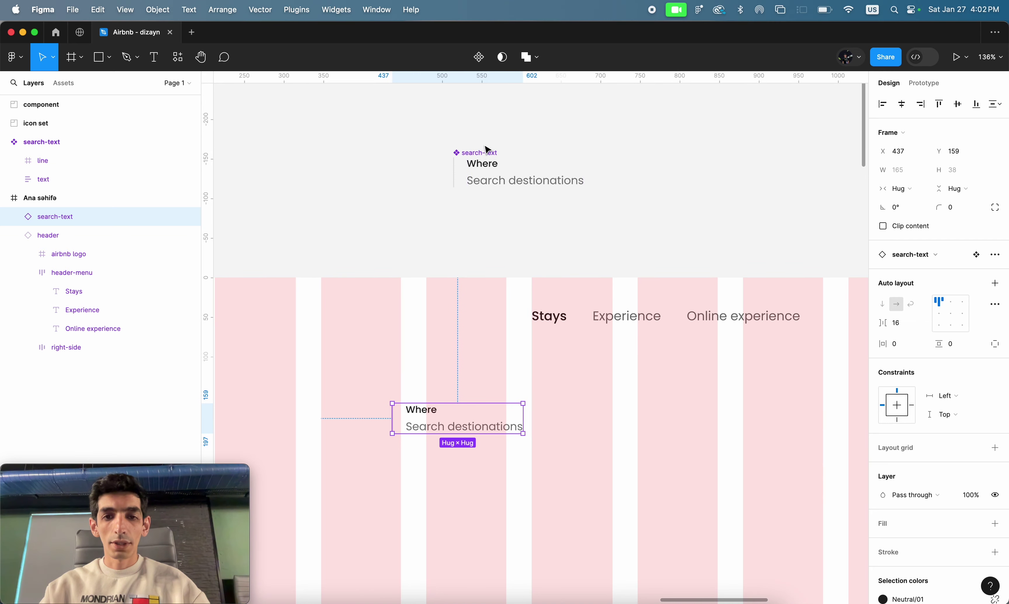
{"action": "scroll", "coordinate": [487, 150], "scroll_direction": "up", "scroll_amount": 3}
{"action": "scroll", "coordinate": [485, 155], "scroll_direction": "up", "scroll_amount": 2}
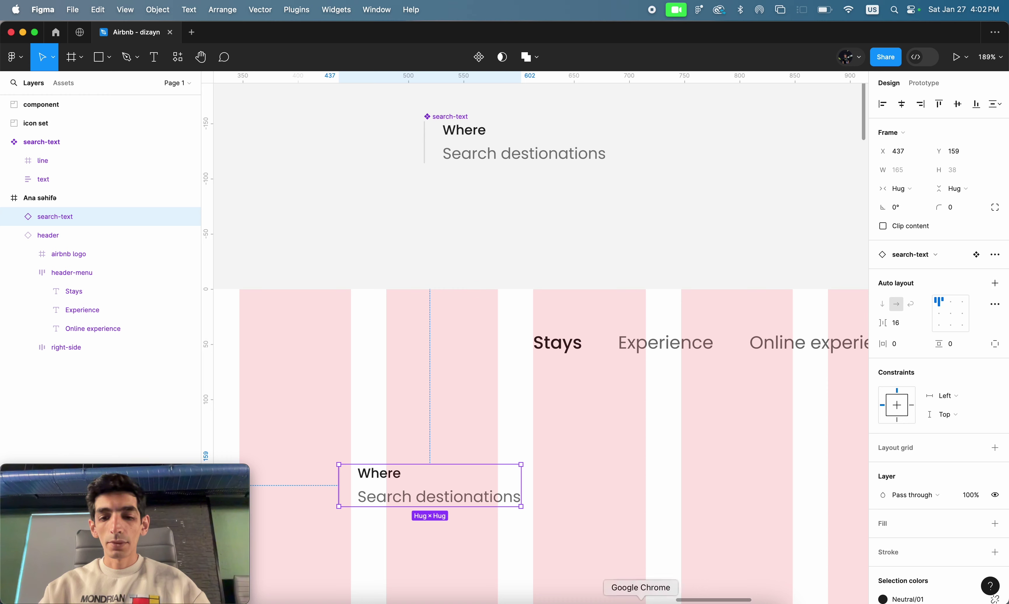
{"action": "left_click", "coordinate": [641, 599]}
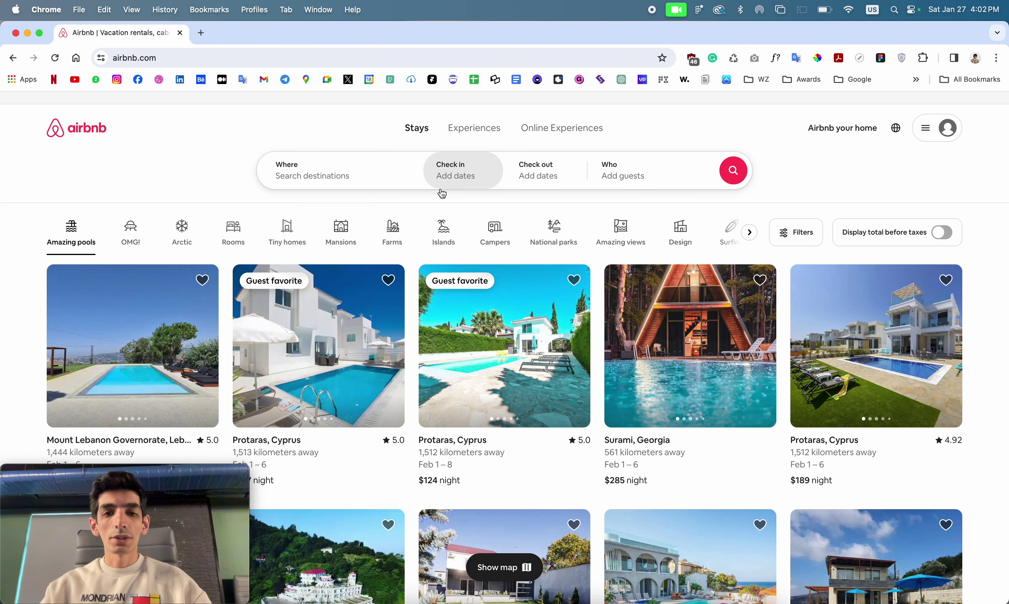
{"action": "mouse_move", "coordinate": [504, 555]}
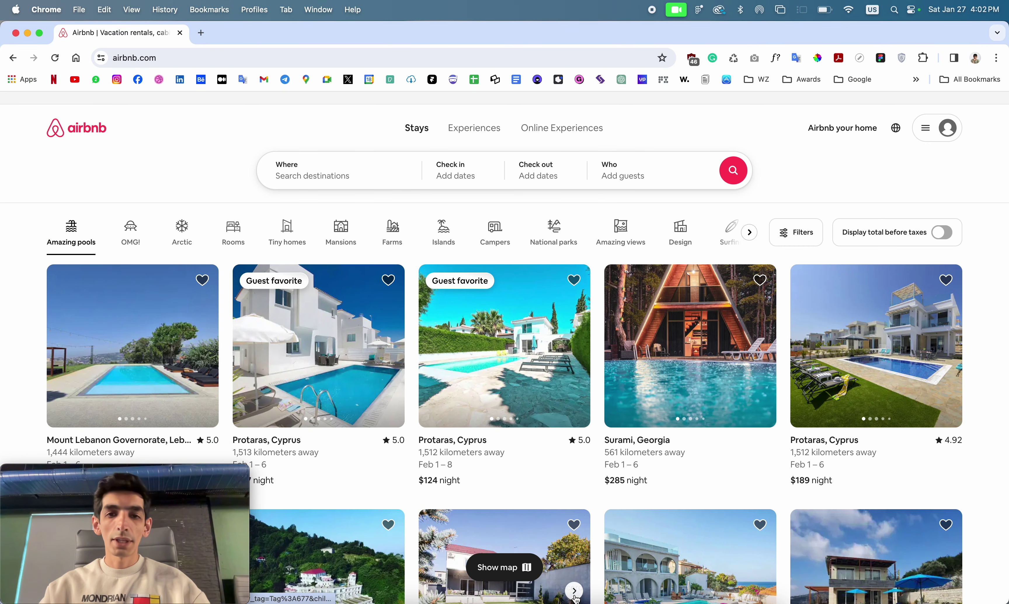
{"action": "left_click", "coordinate": [605, 601]}
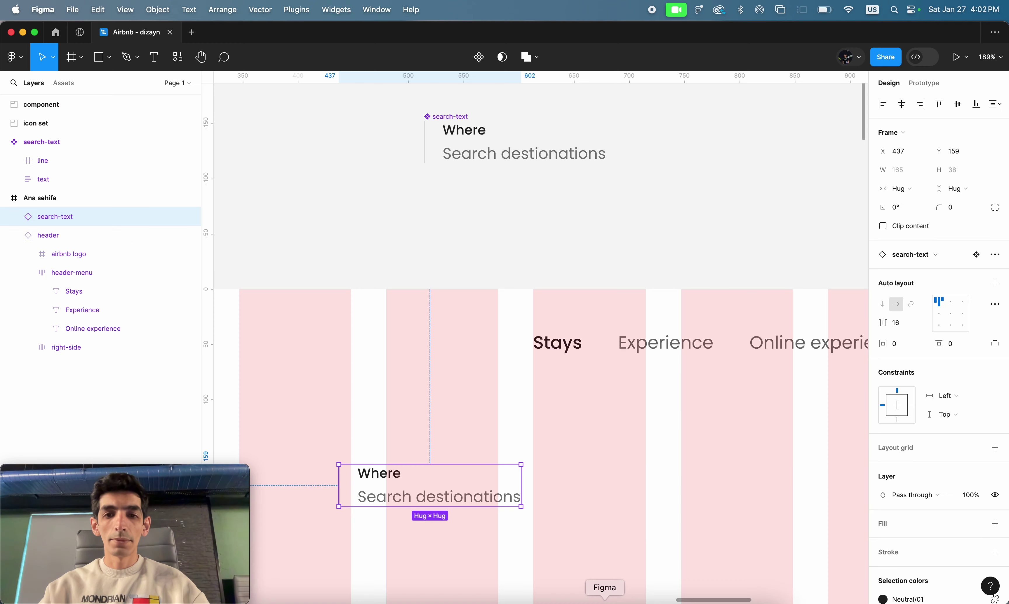
- Bind the main component's Where label to a new text property named Title
{"action": "left_click", "coordinate": [469, 136]}
{"action": "left_click", "coordinate": [469, 137]}
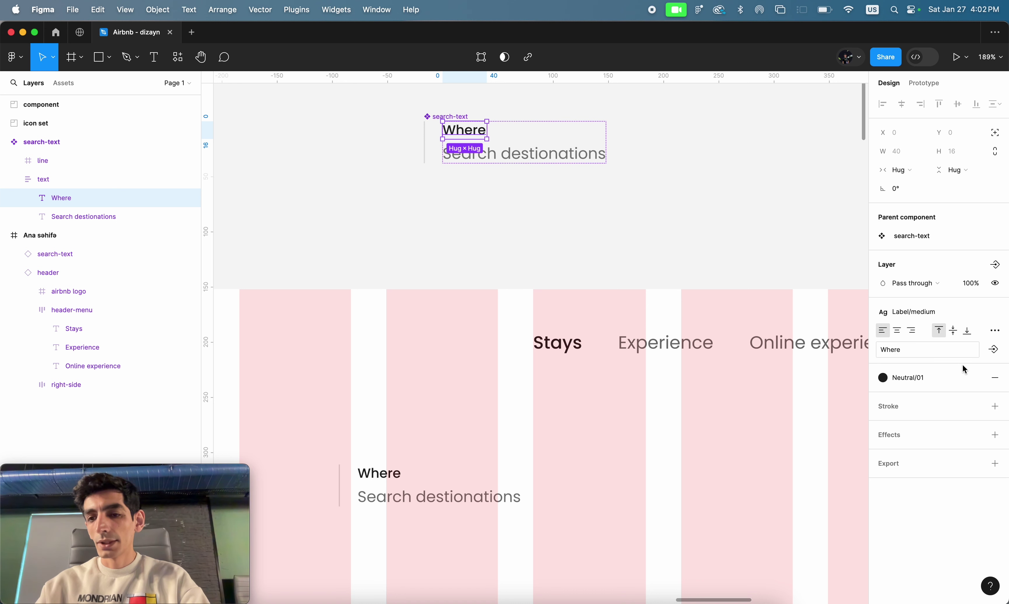
{"action": "left_click", "coordinate": [995, 351]}
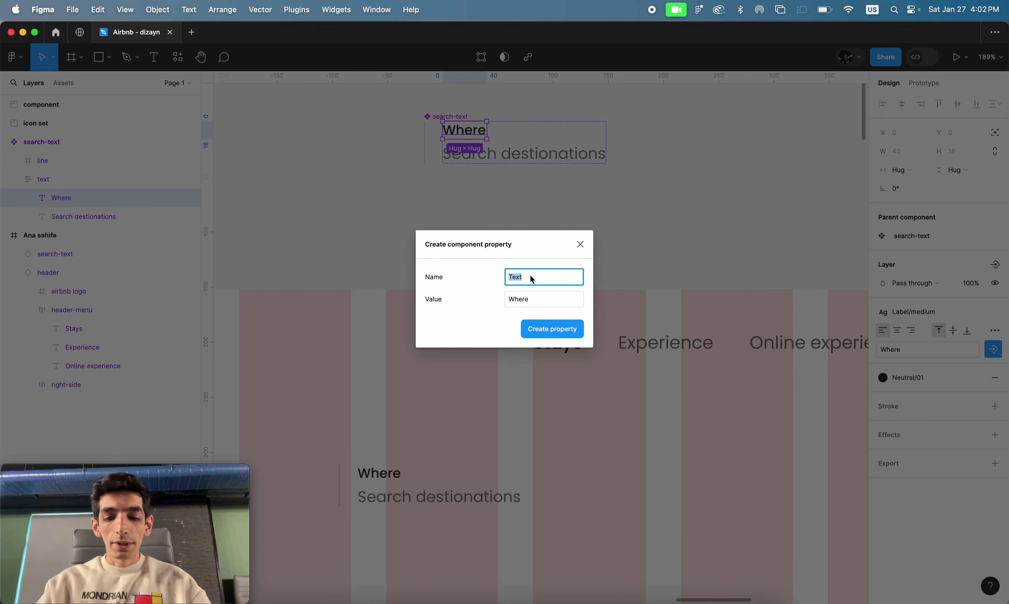
{"action": "type", "text": "t"}
{"action": "key", "text": "BackSpace"}
{"action": "type", "text": "Titl"}
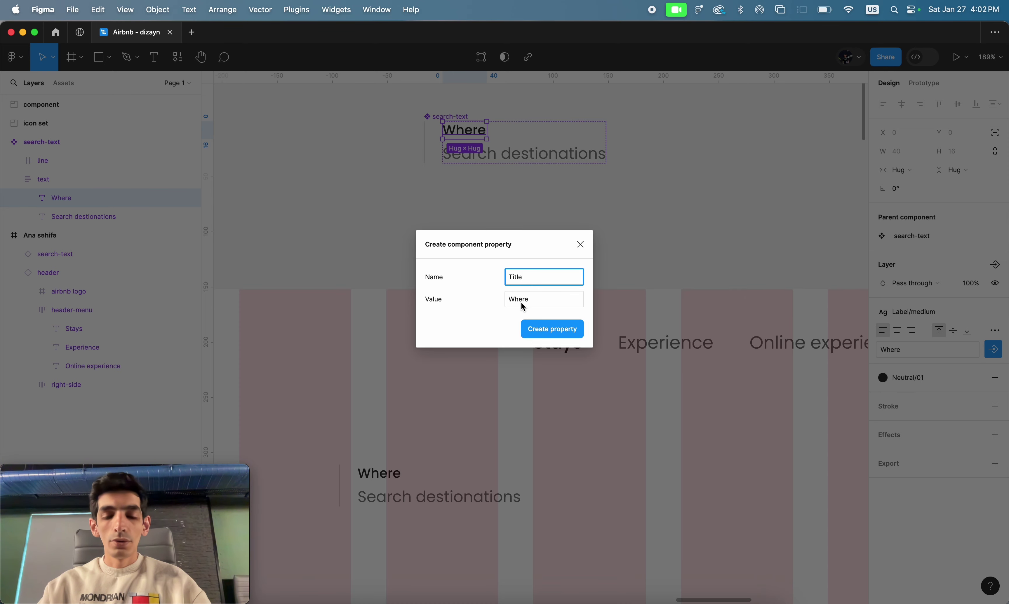
{"action": "left_click", "coordinate": [541, 337]}
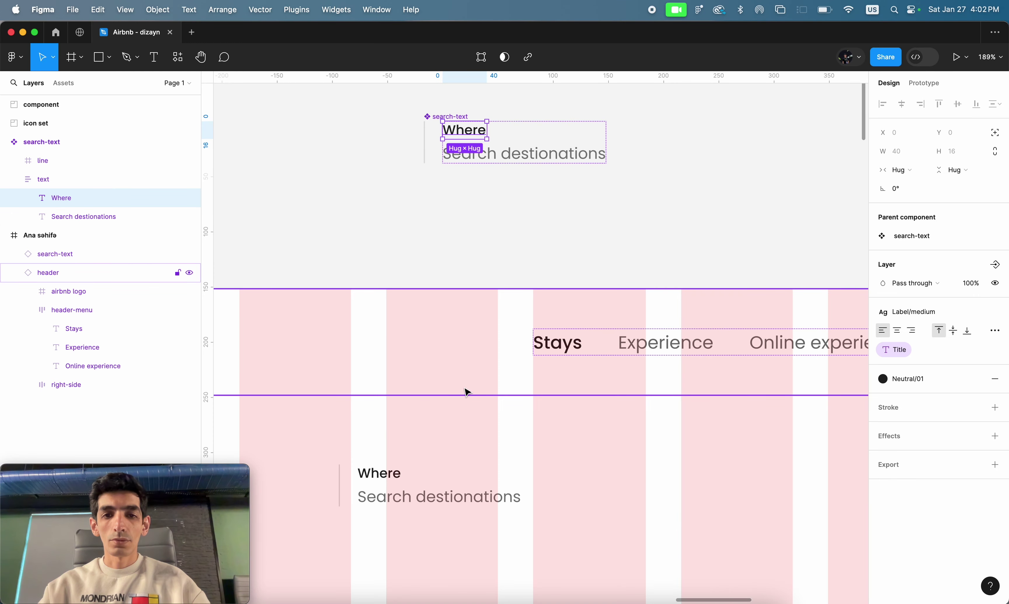
{"action": "scroll", "coordinate": [467, 389], "scroll_direction": "down", "scroll_amount": 2}
{"action": "scroll", "coordinate": [462, 423], "scroll_direction": "up", "scroll_amount": 1}
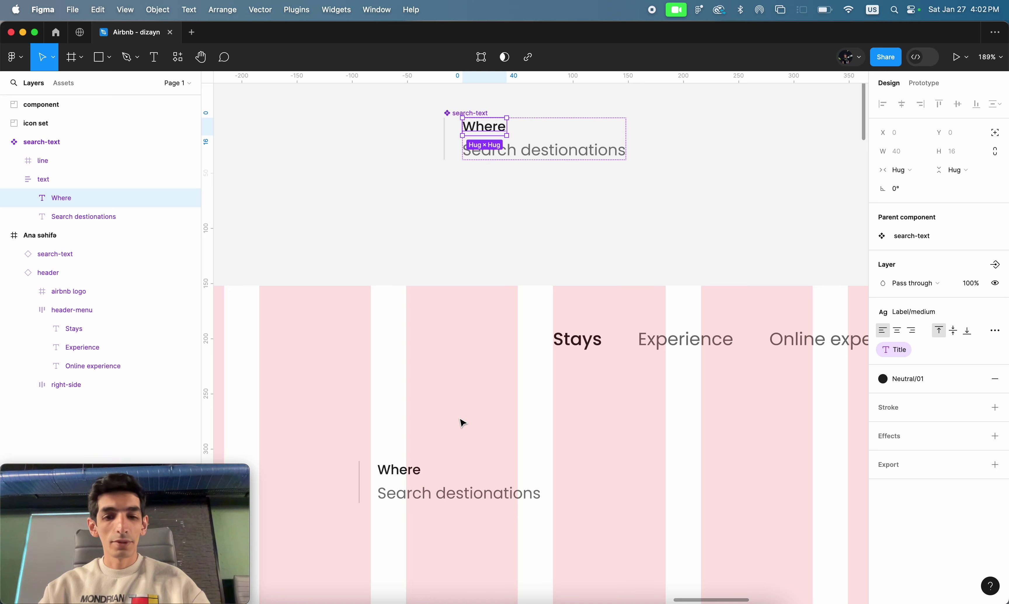
{"action": "left_click", "coordinate": [378, 428]}
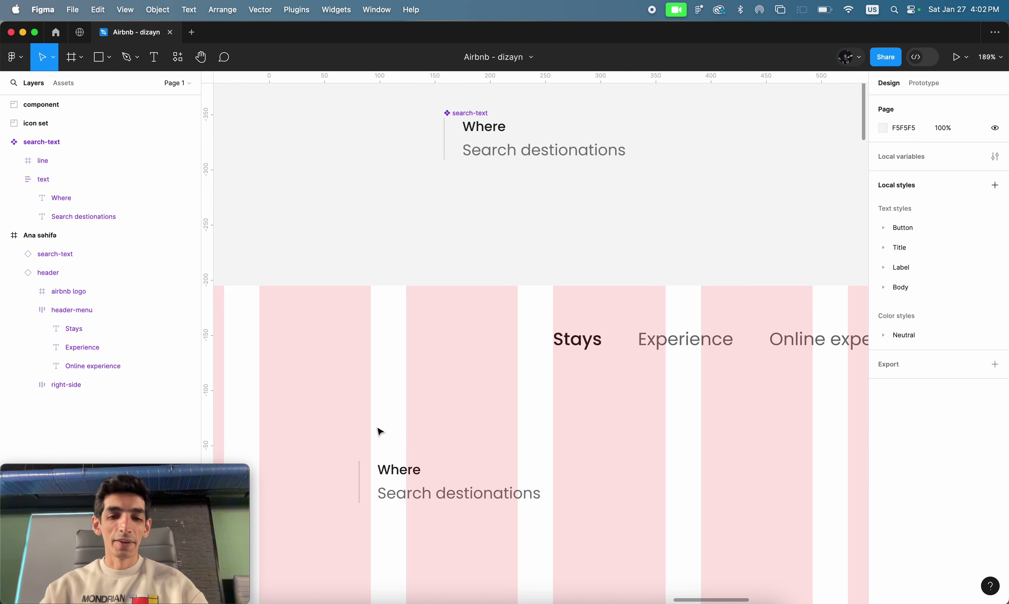
{"action": "left_click", "coordinate": [403, 478]}
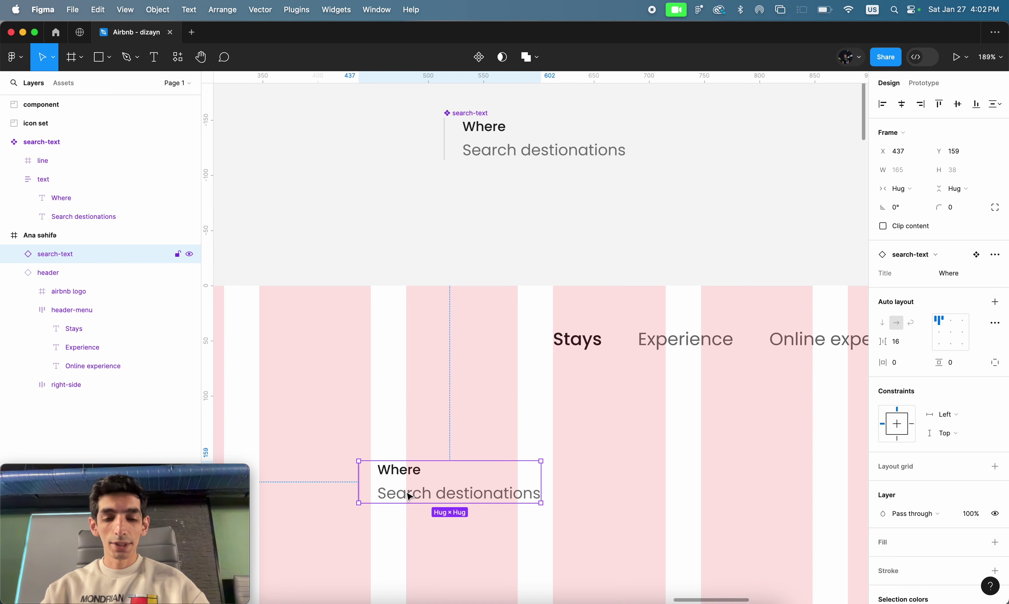
{"action": "left_click", "coordinate": [951, 279]}
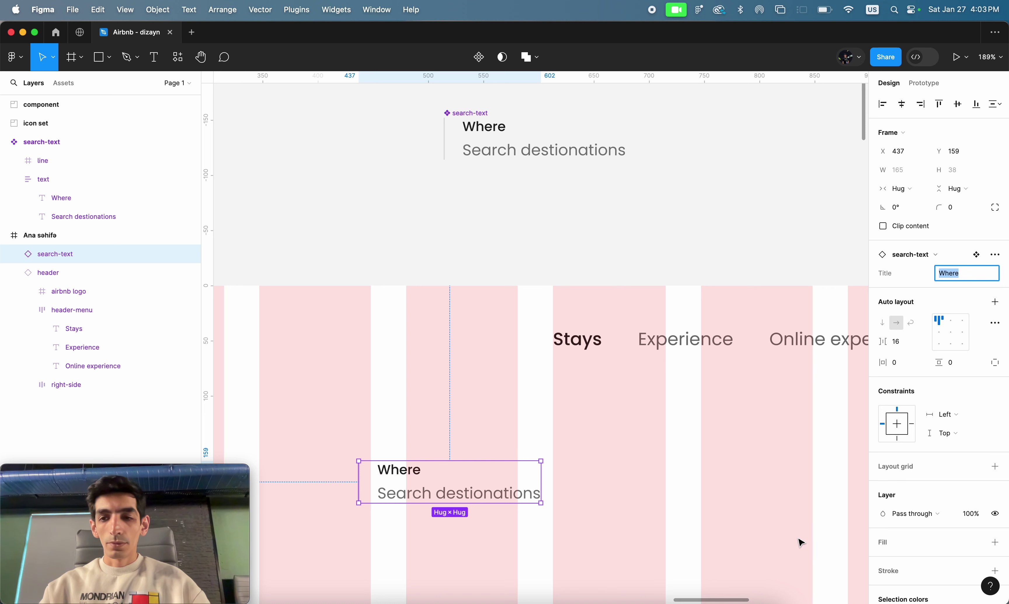
{"action": "type", "text": "Check"}
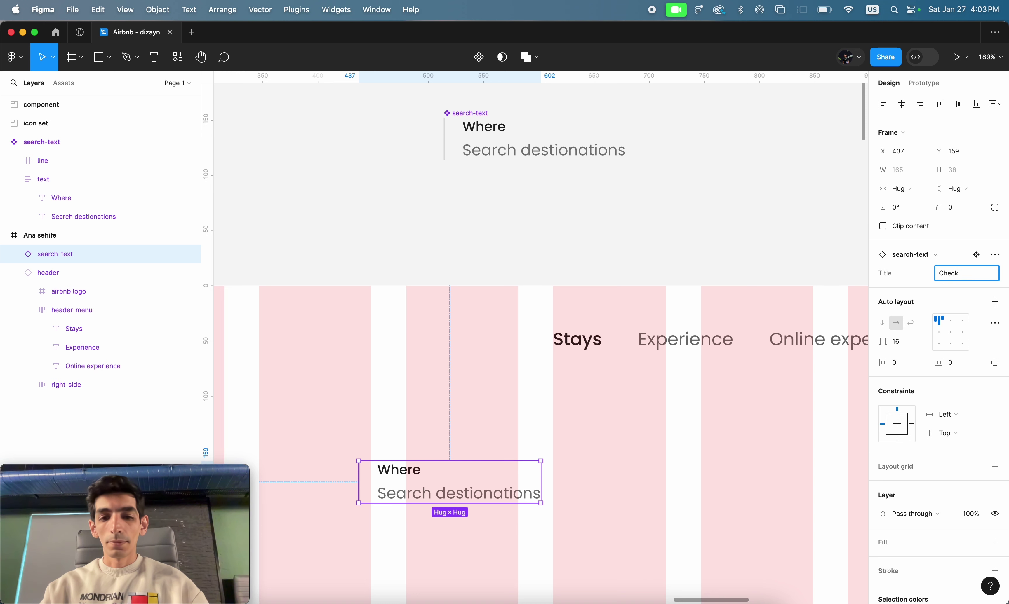
{"action": "key", "text": "Return"}
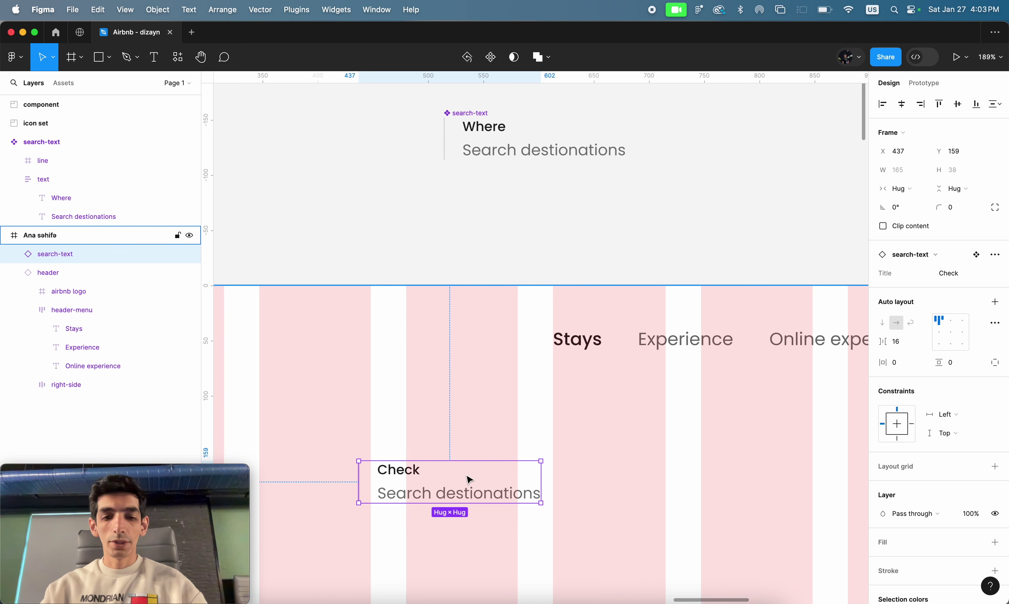
{"action": "key", "text": "super+z"}
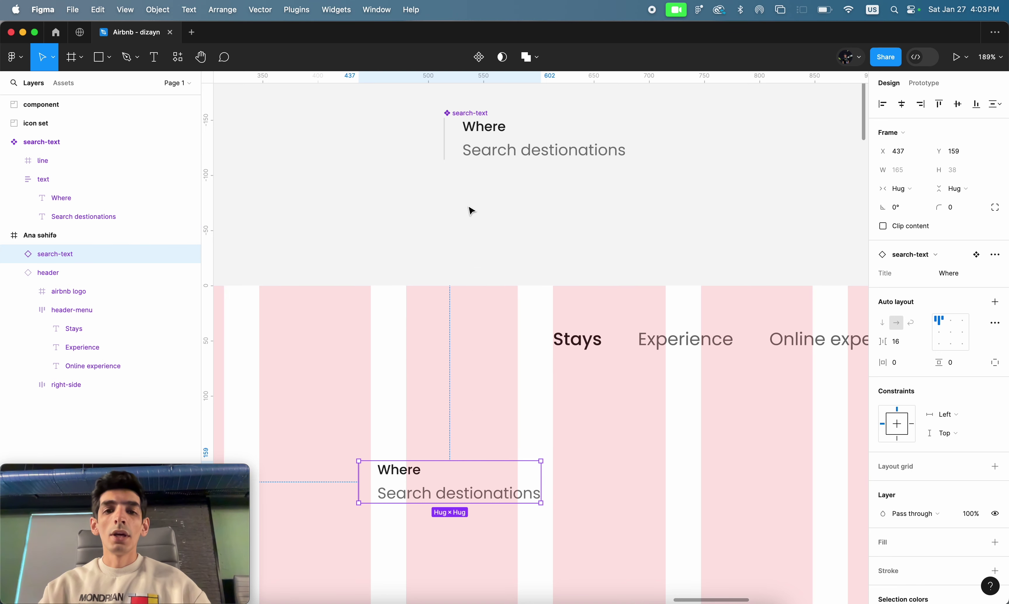
{"action": "left_click", "coordinate": [555, 154]}
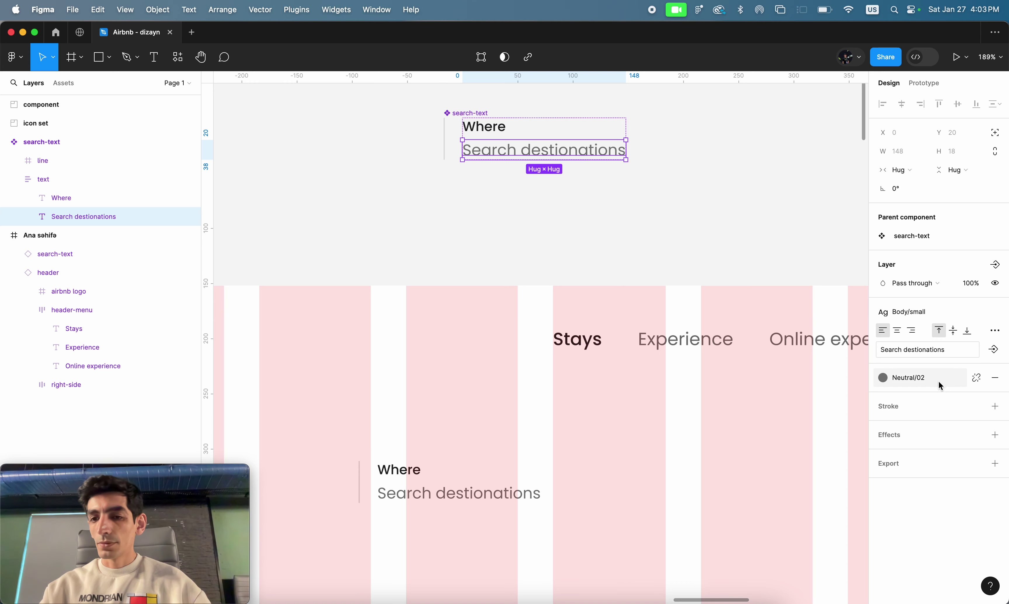
- Bind the 'Search destionations' text to a new component text property named Body
{"action": "left_click", "coordinate": [995, 350]}
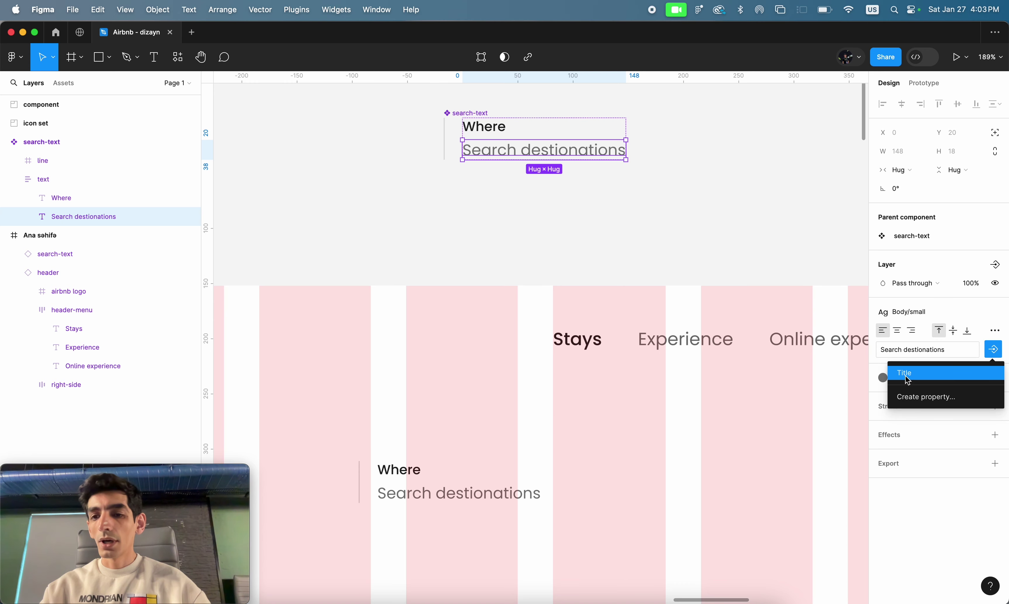
{"action": "left_click", "coordinate": [908, 398]}
{"action": "type", "text": "Bod"}
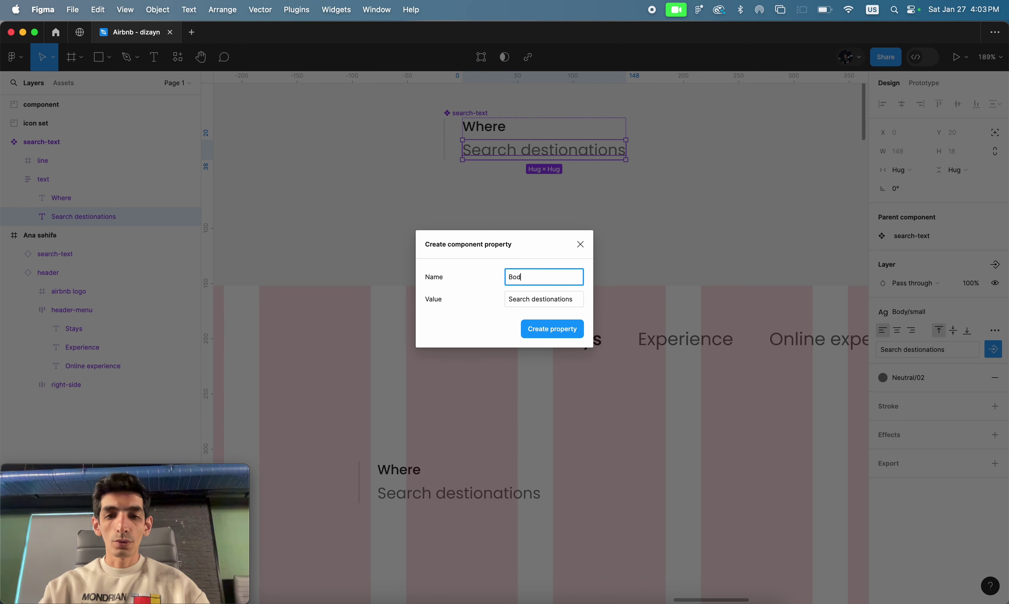
{"action": "type", "text": "y"}
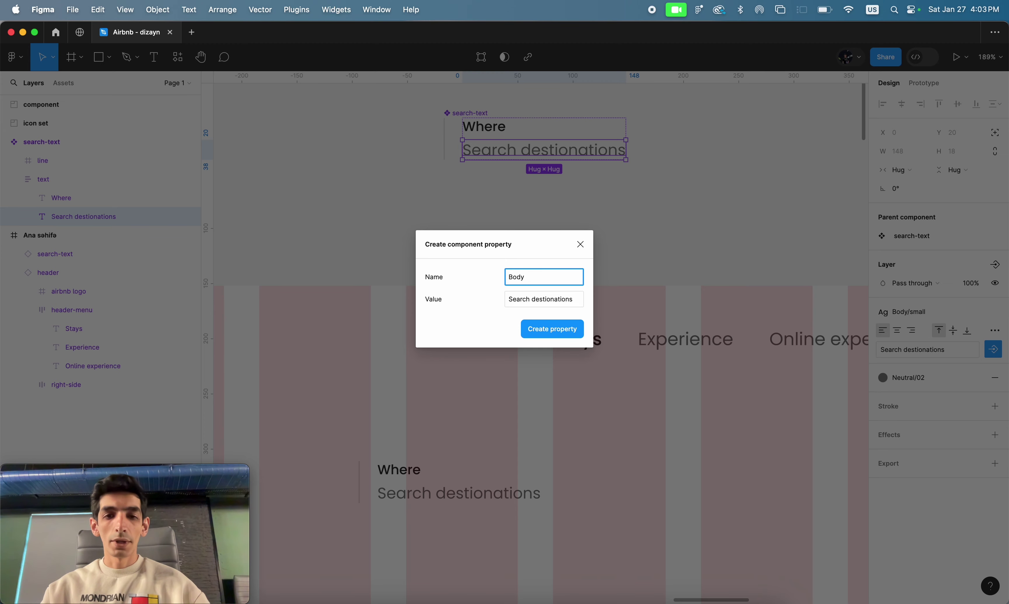
{"action": "key", "text": "Return"}
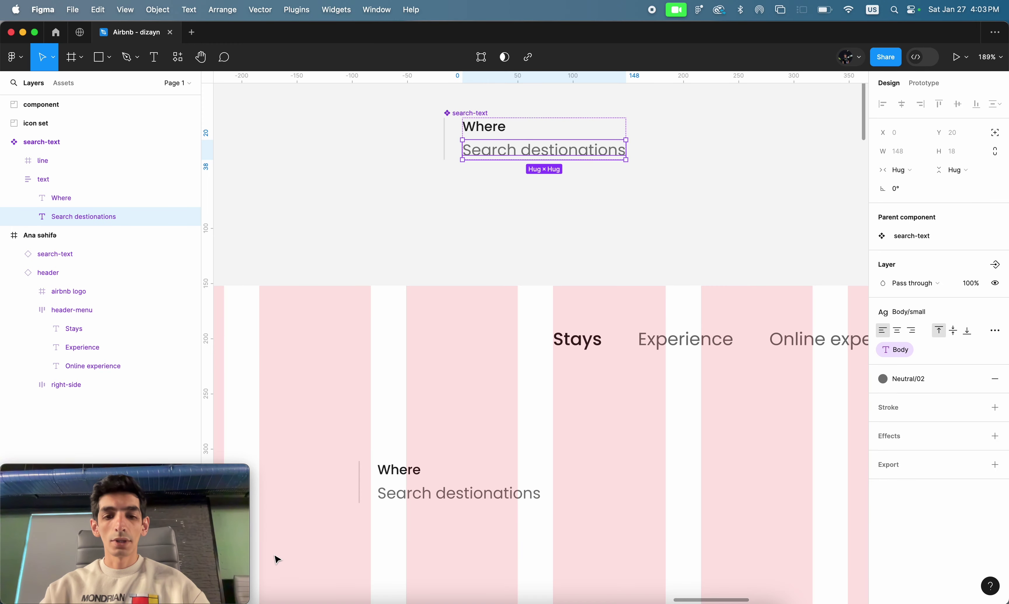
- Check the Body text value on the homepage's search-text instance
{"action": "left_click", "coordinate": [436, 489]}
{"action": "double_click", "coordinate": [435, 488]}
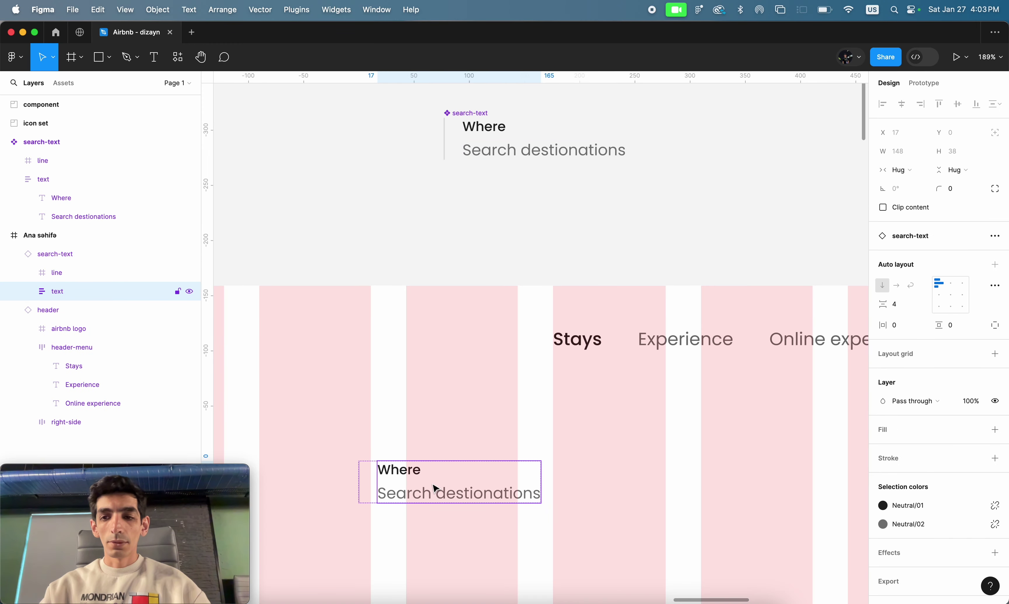
{"action": "left_click", "coordinate": [593, 474]}
{"action": "left_click", "coordinate": [464, 497]}
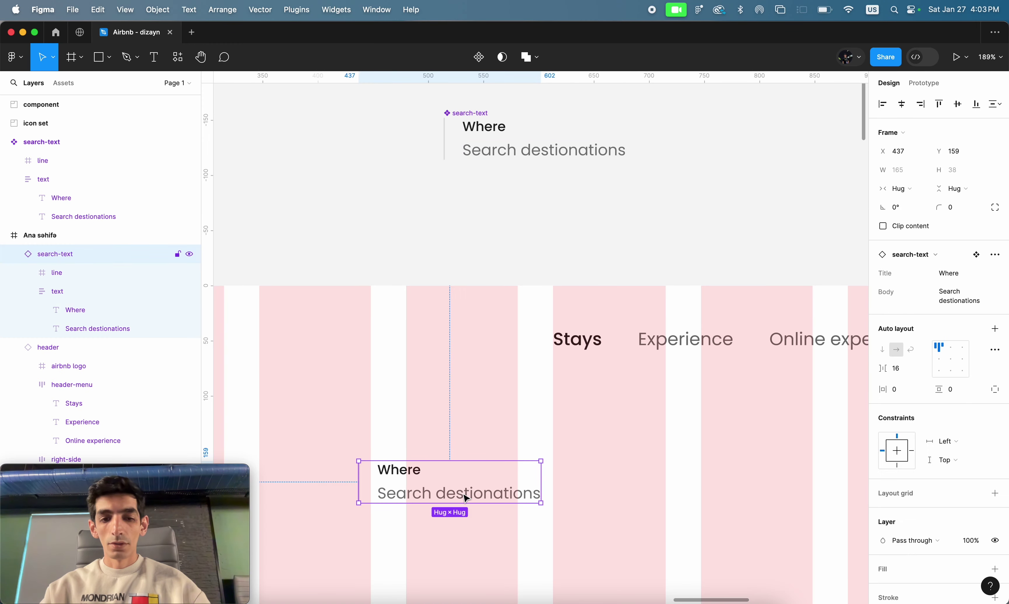
{"action": "left_click", "coordinate": [949, 303]}
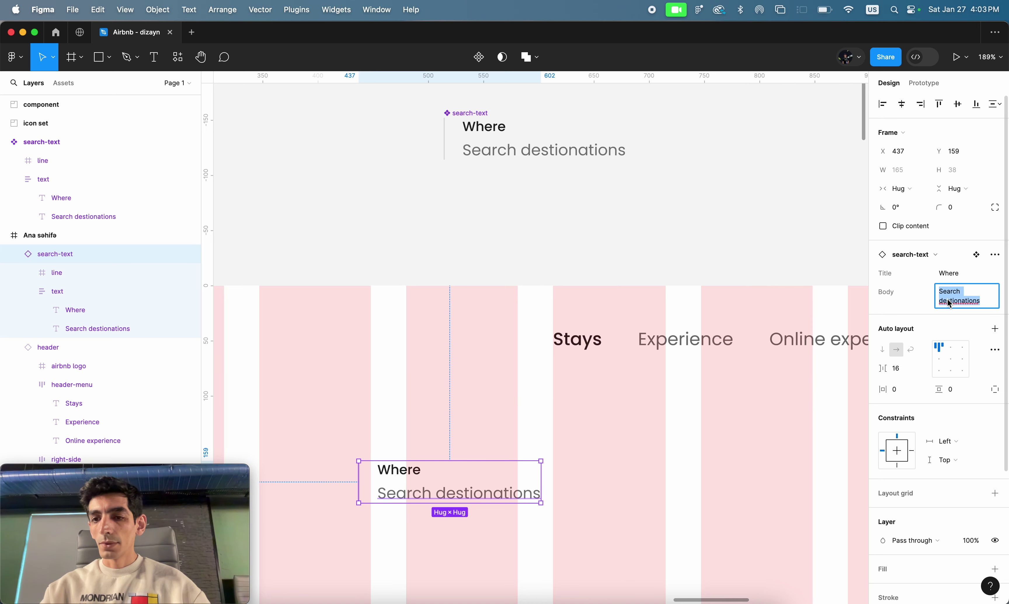
{"action": "left_click", "coordinate": [608, 457]}
{"action": "scroll", "coordinate": [608, 457], "scroll_direction": "down", "scroll_amount": 5}
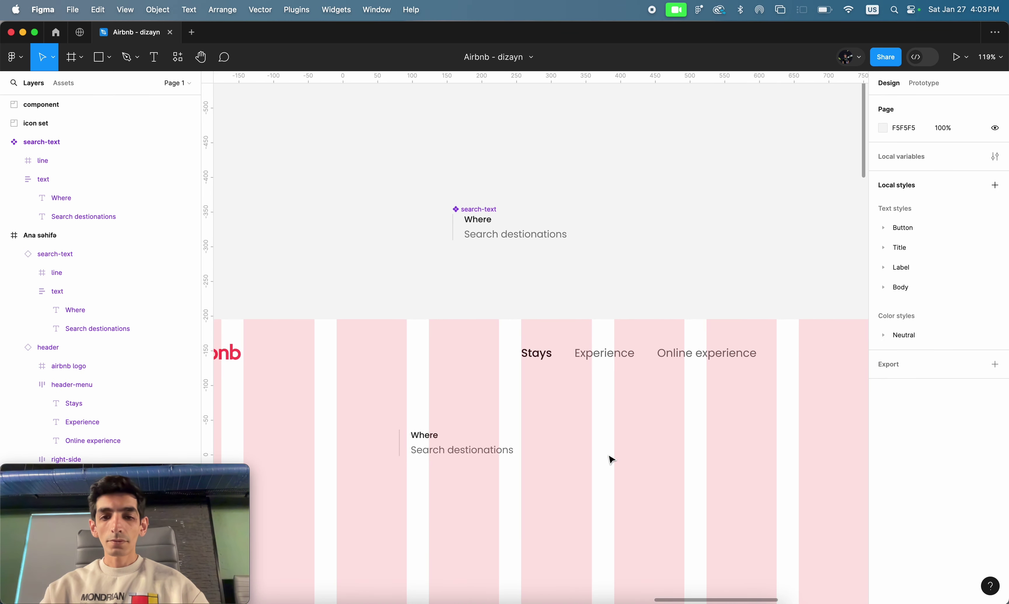
{"action": "left_click", "coordinate": [417, 446]}
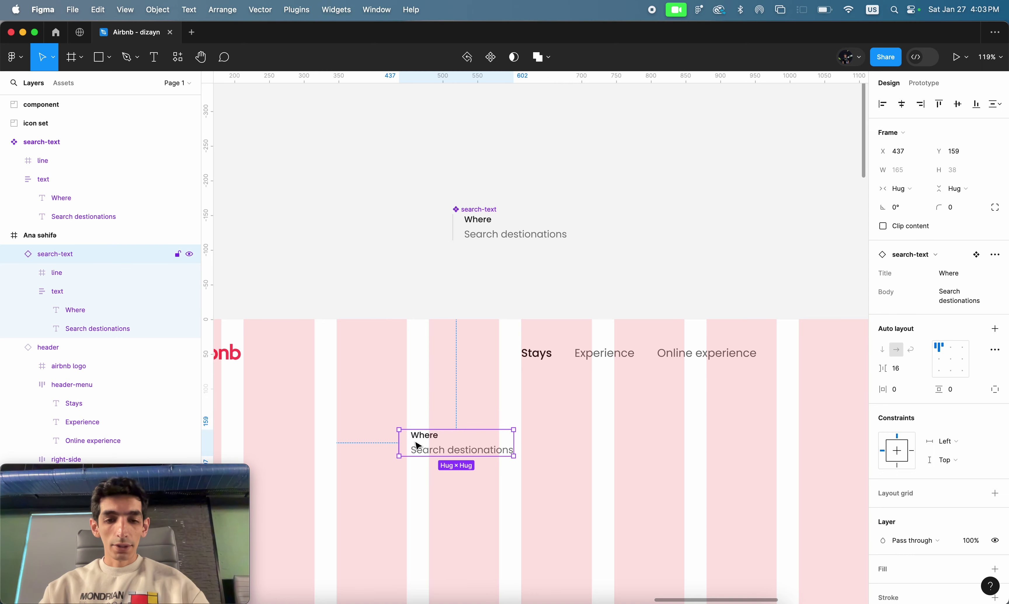
- Duplicate the search field 49 to the right and wrap both instances in a horizontal auto-layout row
{"action": "left_click_drag", "start_coordinate": [511, 445], "coordinate": [569, 441]}
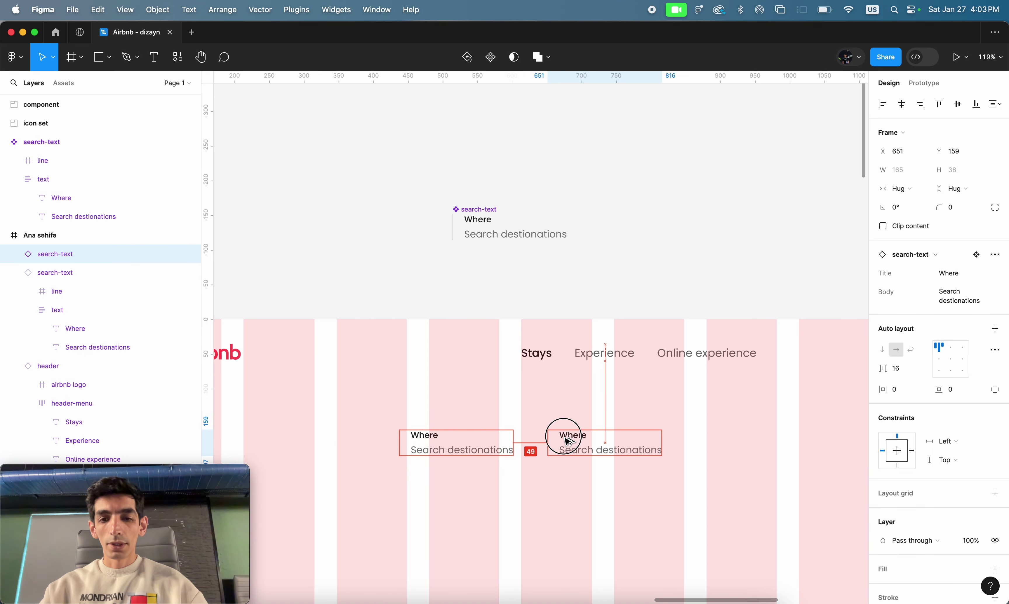
{"action": "left_click_drag", "start_coordinate": [395, 508], "coordinate": [677, 426]}
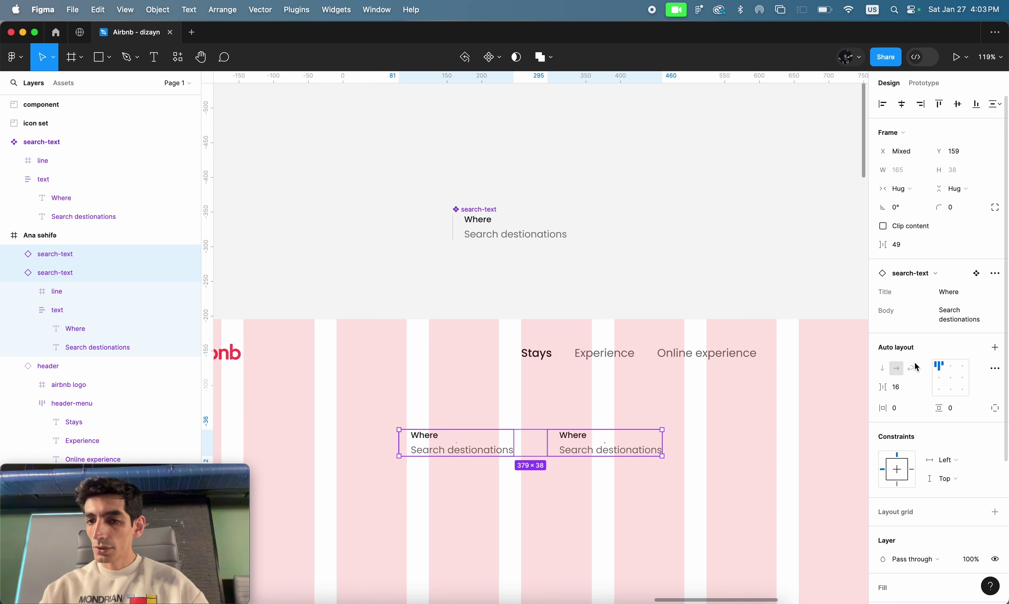
{"action": "left_click", "coordinate": [996, 350]}
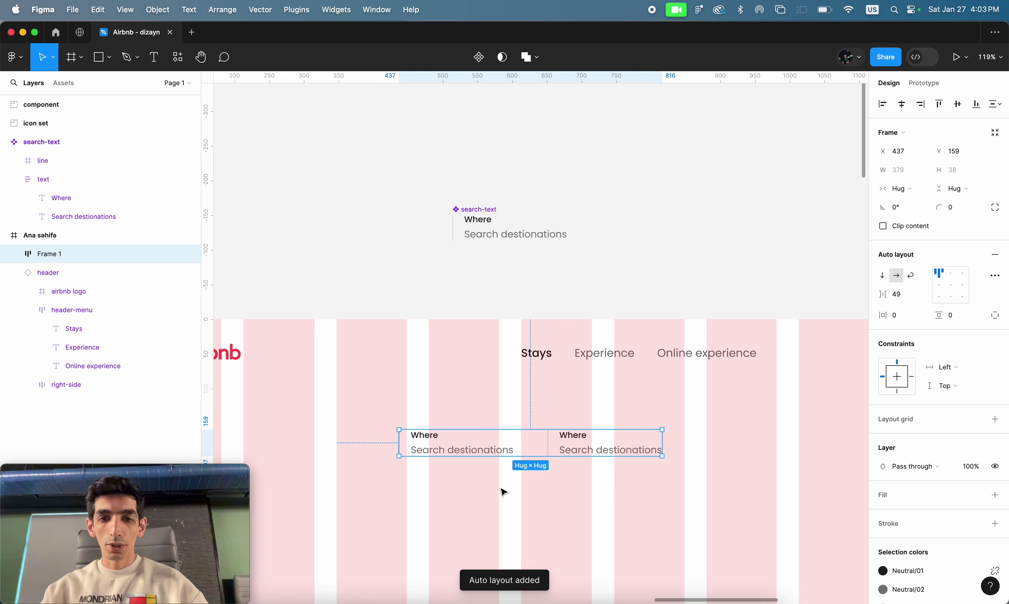
{"action": "scroll", "coordinate": [485, 475], "scroll_direction": "up", "scroll_amount": 2}
{"action": "scroll", "coordinate": [484, 474], "scroll_direction": "up", "scroll_amount": 3}
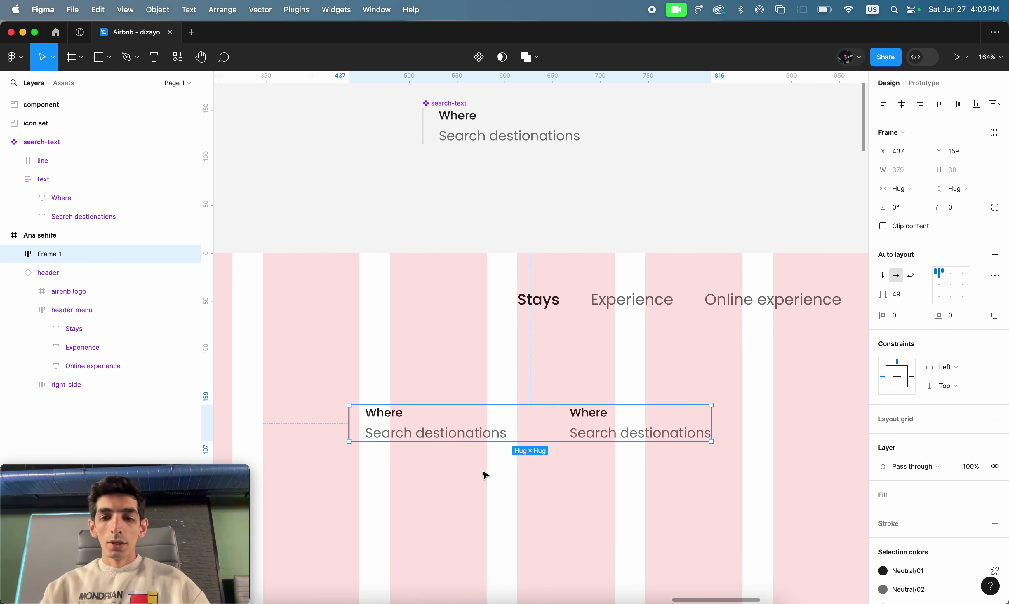
{"action": "scroll", "coordinate": [484, 474], "scroll_direction": "up", "scroll_amount": 2}
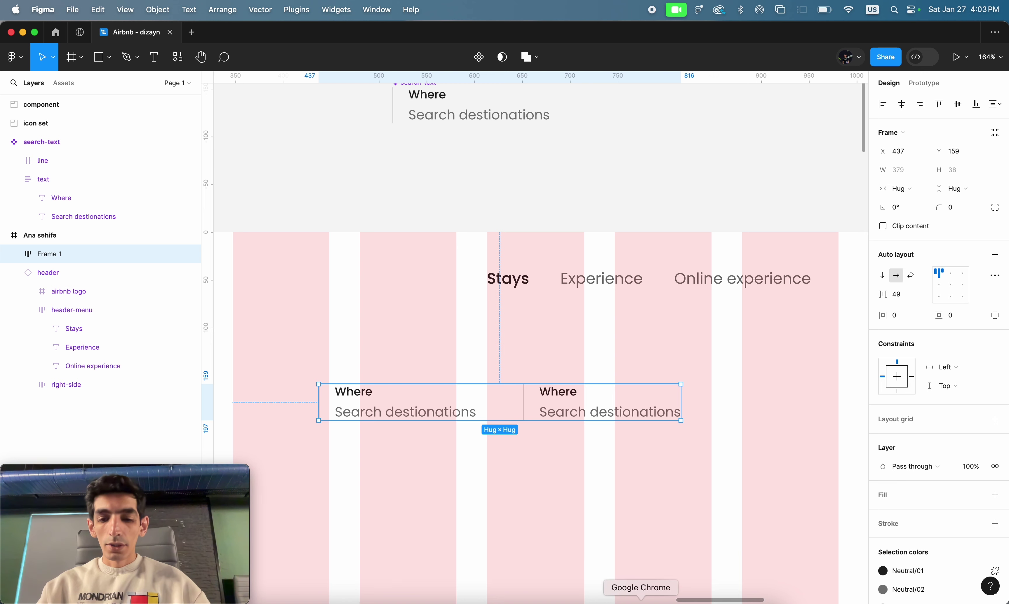
{"action": "left_click", "coordinate": [640, 601]}
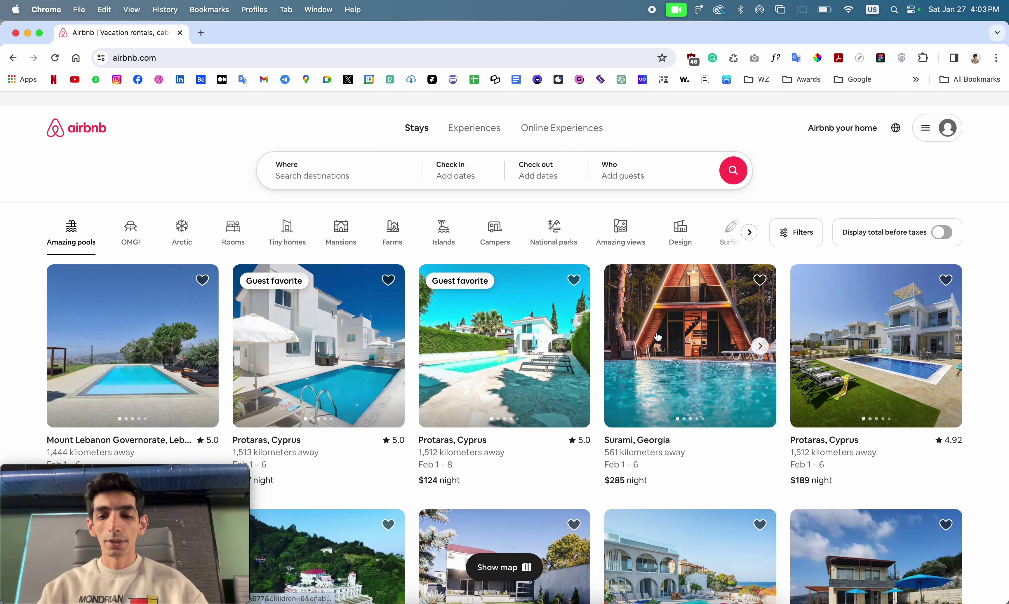
- Duplicate the search-text instance so the row holds four search fields
{"action": "left_click", "coordinate": [604, 601]}
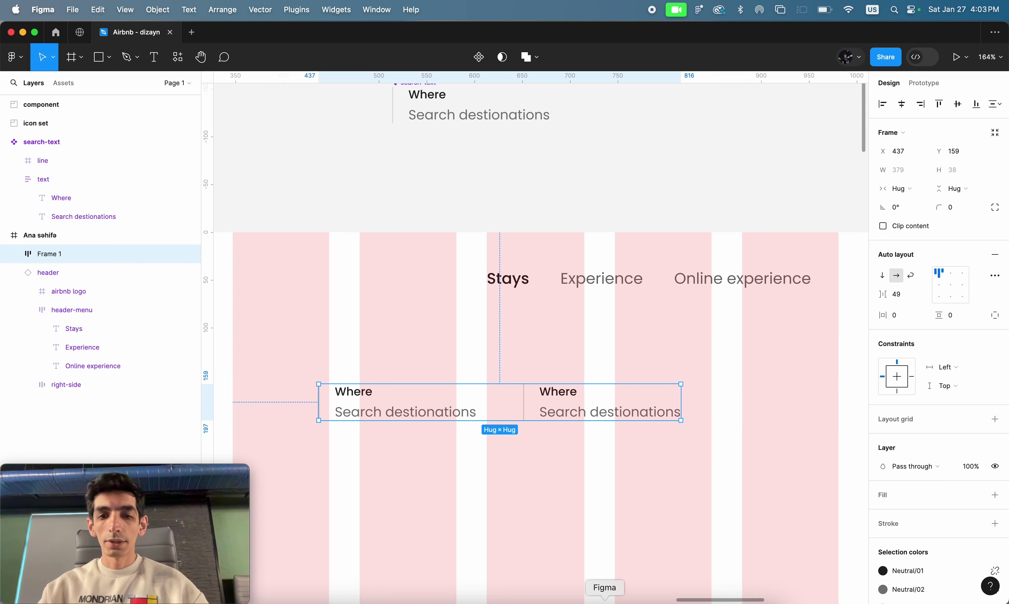
{"action": "left_click", "coordinate": [569, 409]}
{"action": "scroll", "coordinate": [567, 407], "scroll_direction": "down", "scroll_amount": 3}
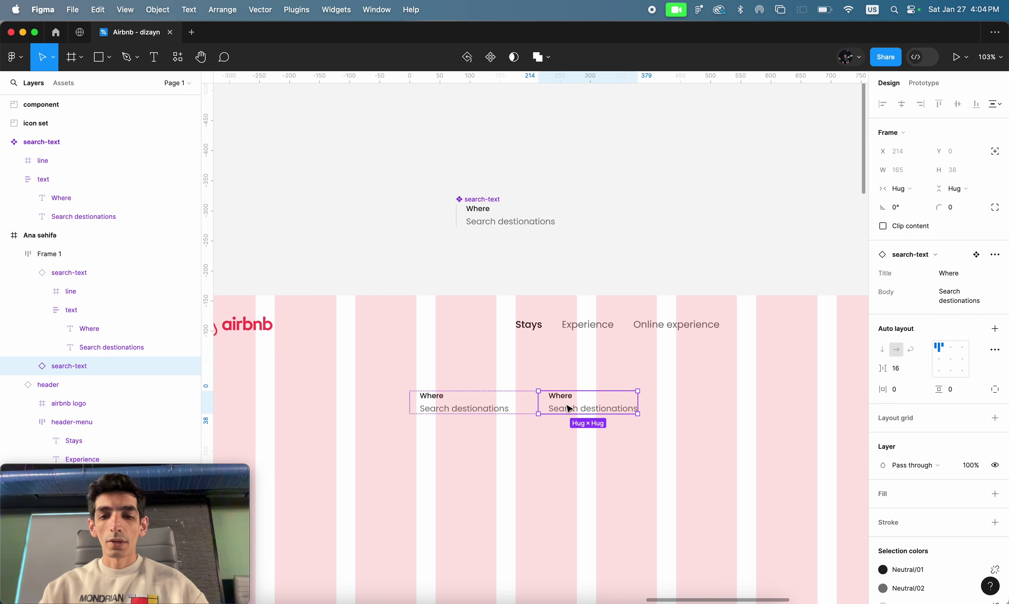
{"action": "scroll", "coordinate": [567, 408], "scroll_direction": "down", "scroll_amount": 2}
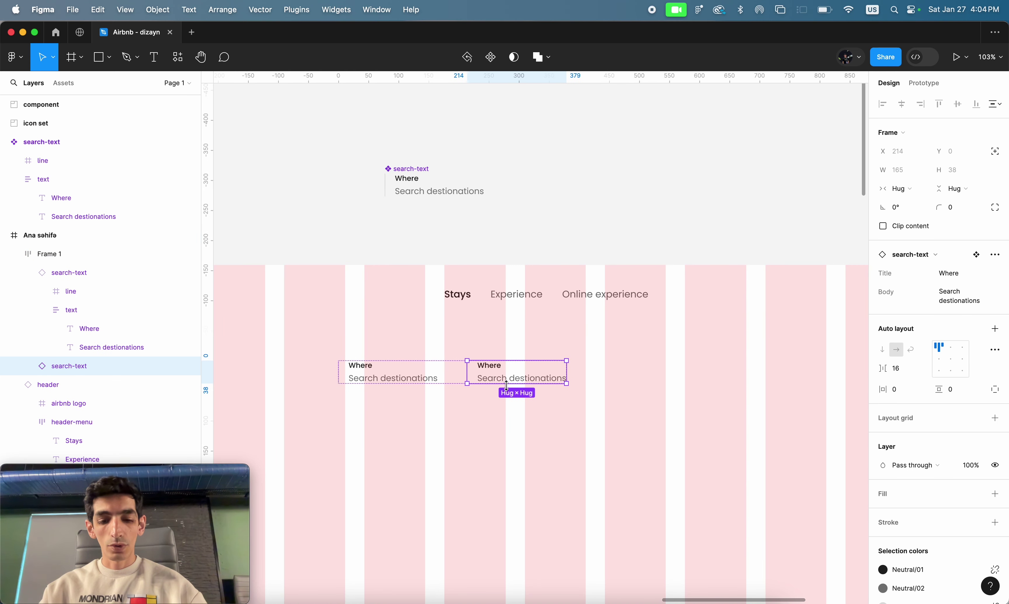
{"action": "key", "text": "super+d"}
{"action": "key", "text": "super+d"}
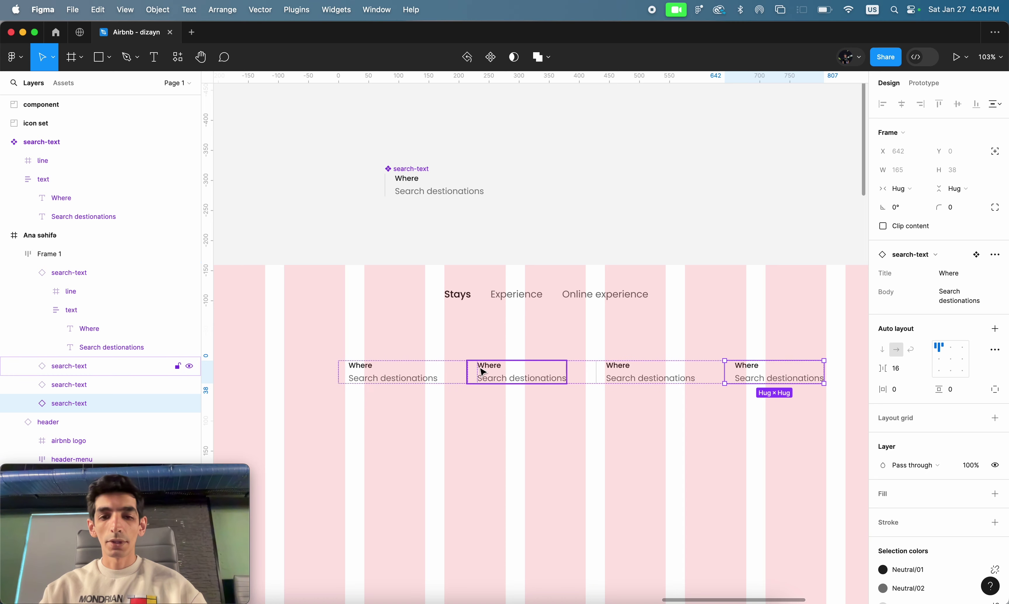
- Set the second field's title to Check in and body to Add dates
{"action": "left_click", "coordinate": [487, 374]}
{"action": "scroll", "coordinate": [487, 374], "scroll_direction": "up", "scroll_amount": 5}
{"action": "scroll", "coordinate": [485, 371], "scroll_direction": "right", "scroll_amount": 3}
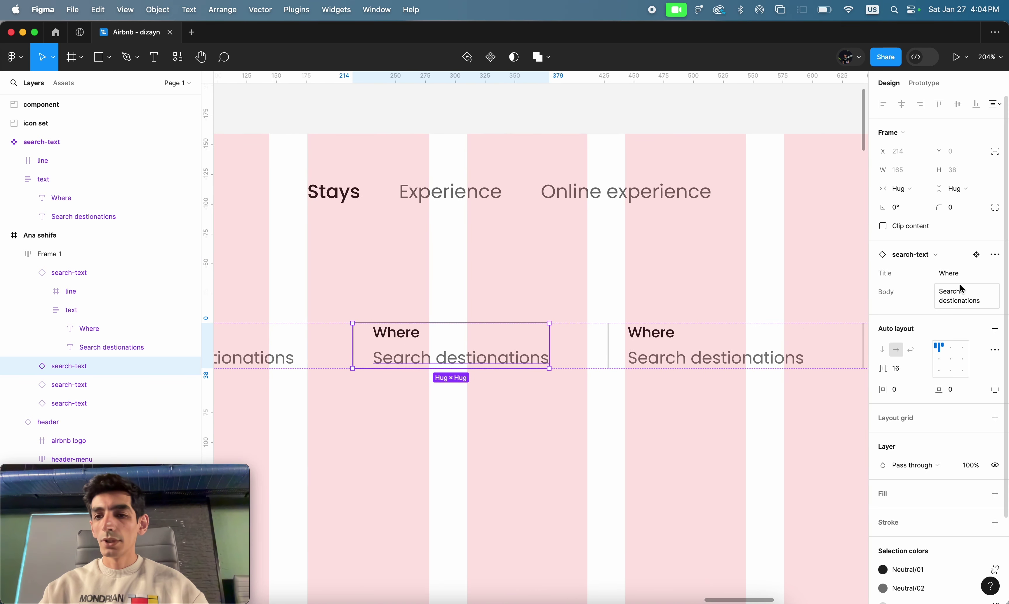
{"action": "left_click", "coordinate": [954, 278]}
{"action": "type", "text": "Check in"}
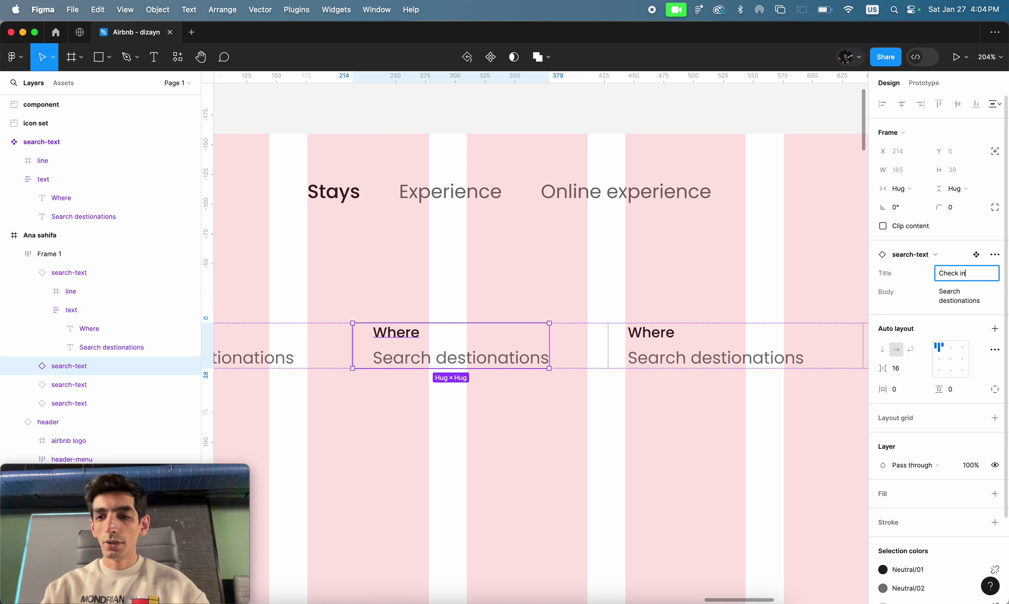
{"action": "key", "text": "Return"}
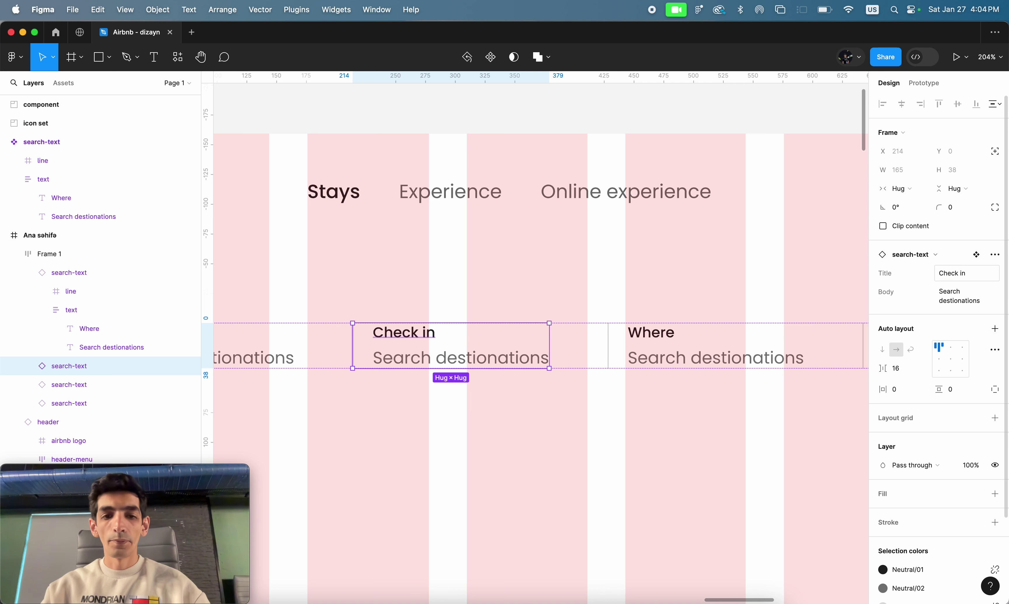
{"action": "left_click", "coordinate": [960, 307]}
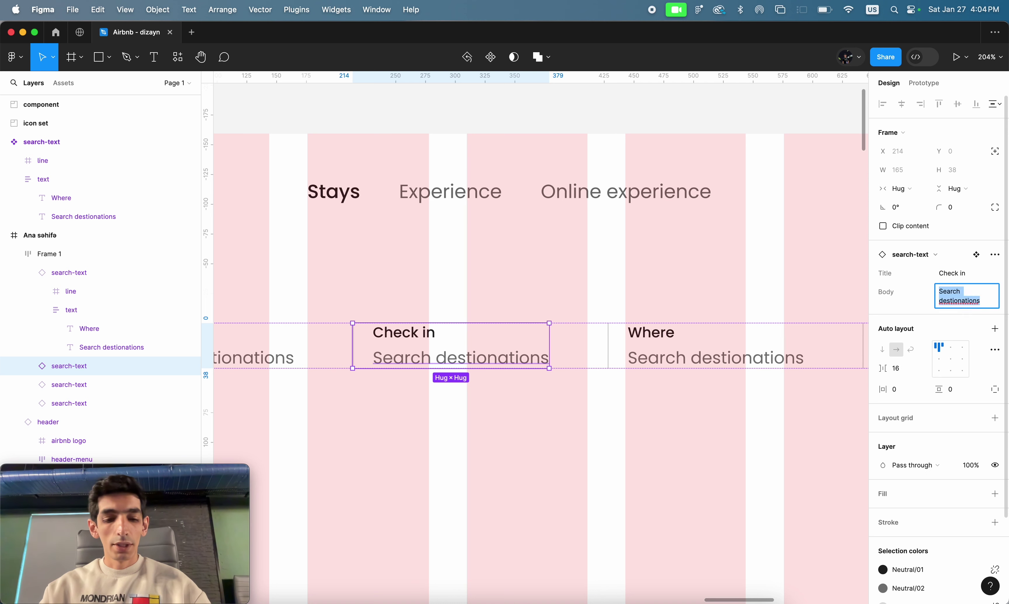
{"action": "type", "text": "Add dates"}
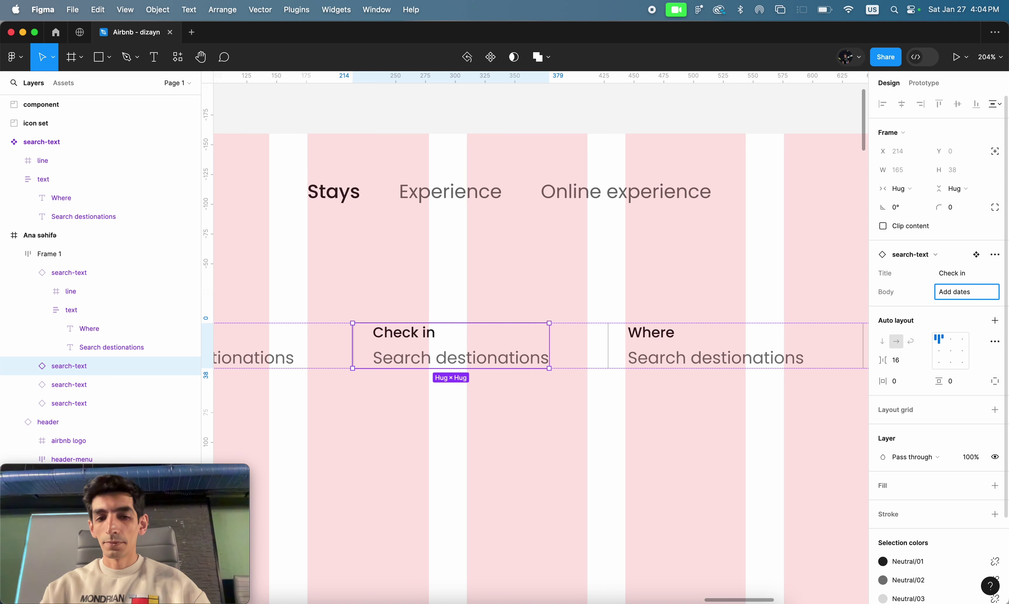
{"action": "key", "text": "Return"}
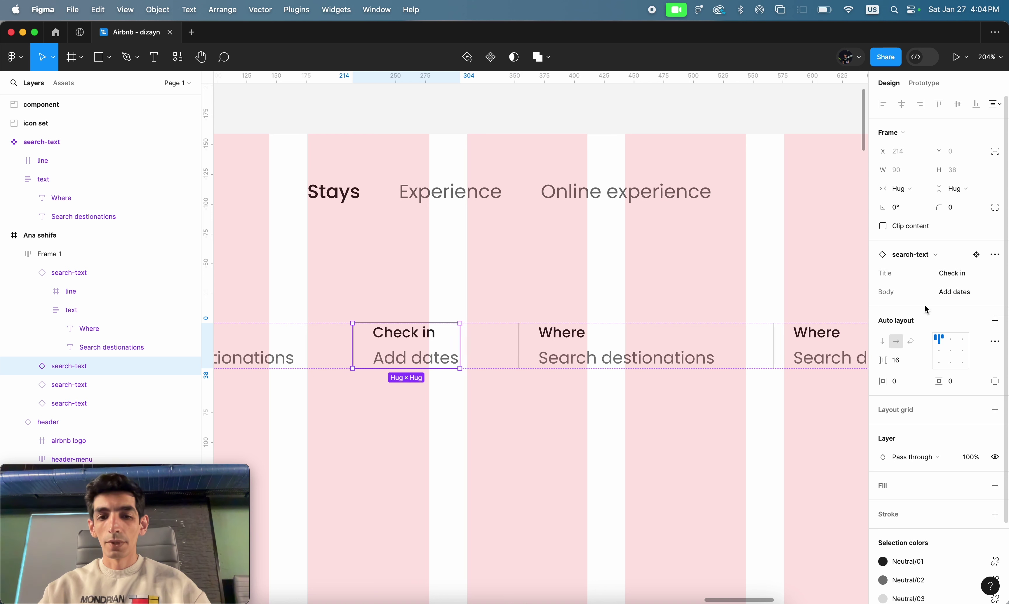
- Set the third field's title to Check out and body to Add dates
{"action": "left_click", "coordinate": [633, 349]}
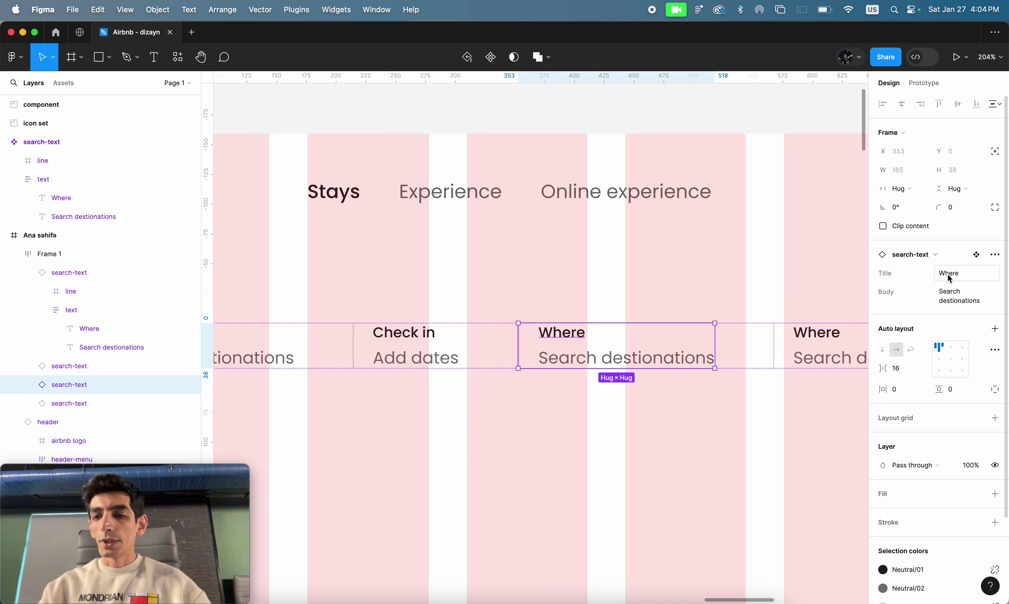
{"action": "left_click", "coordinate": [949, 278]}
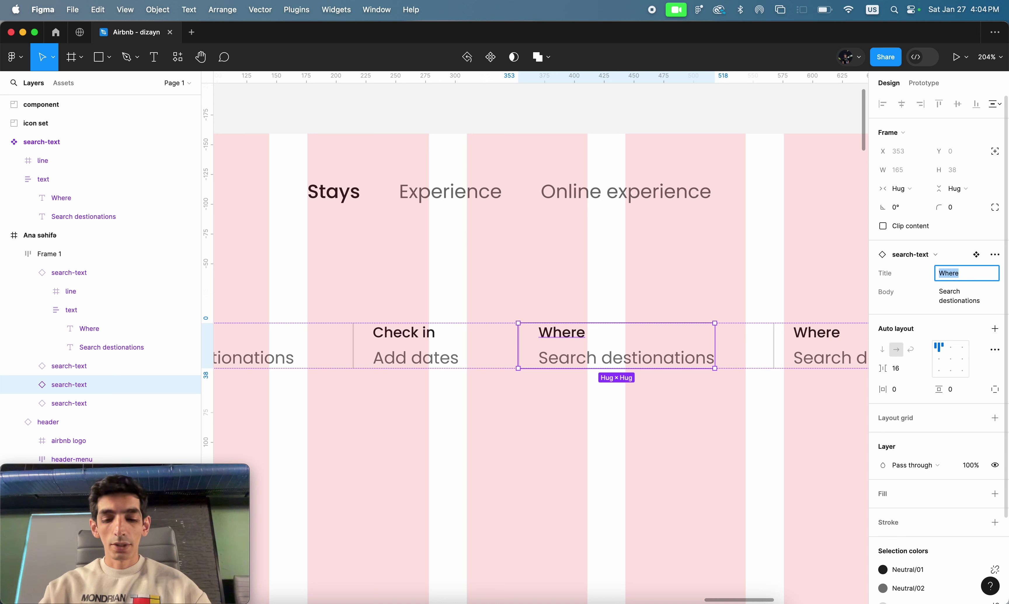
{"action": "type", "text": "Check out"}
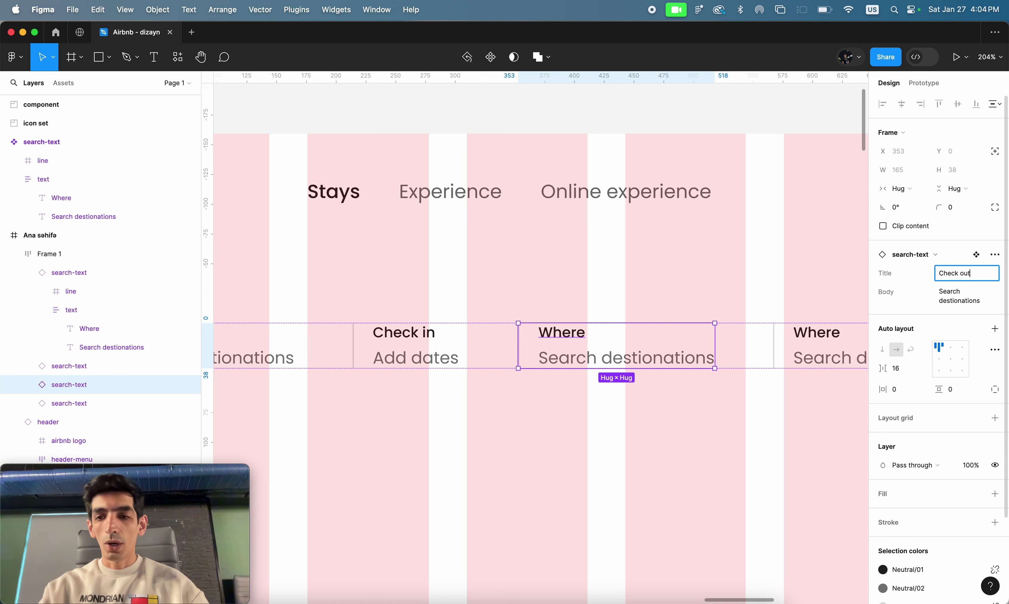
{"action": "key", "text": "Tab"}
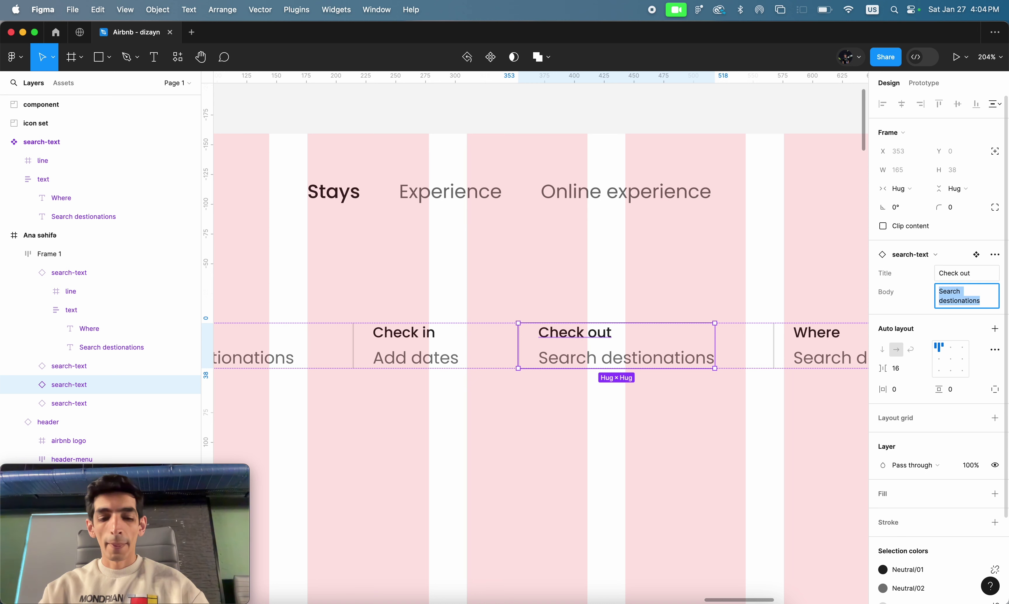
{"action": "type", "text": "Add dates"}
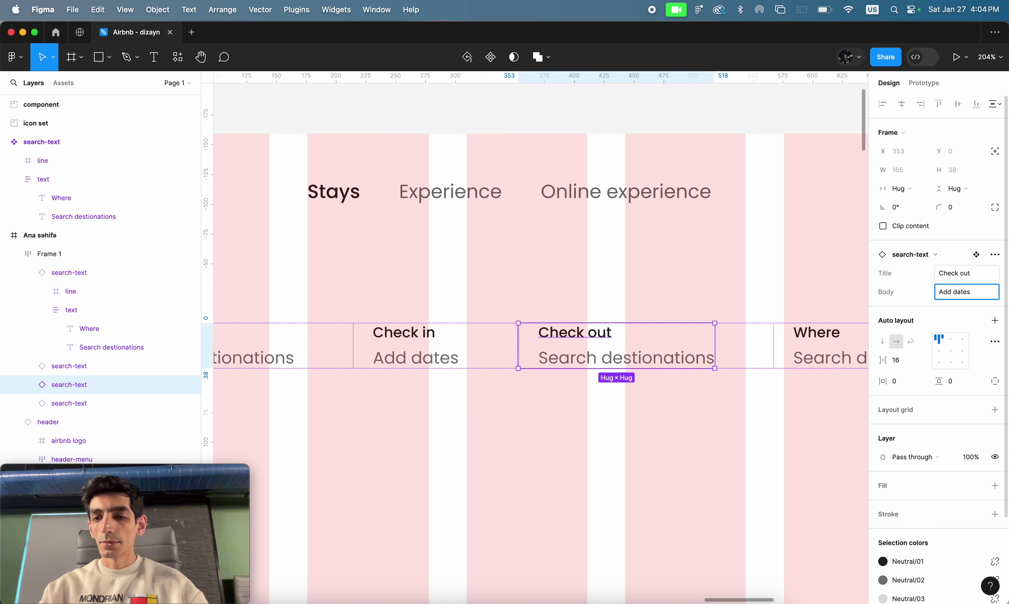
{"action": "key", "text": "Return"}
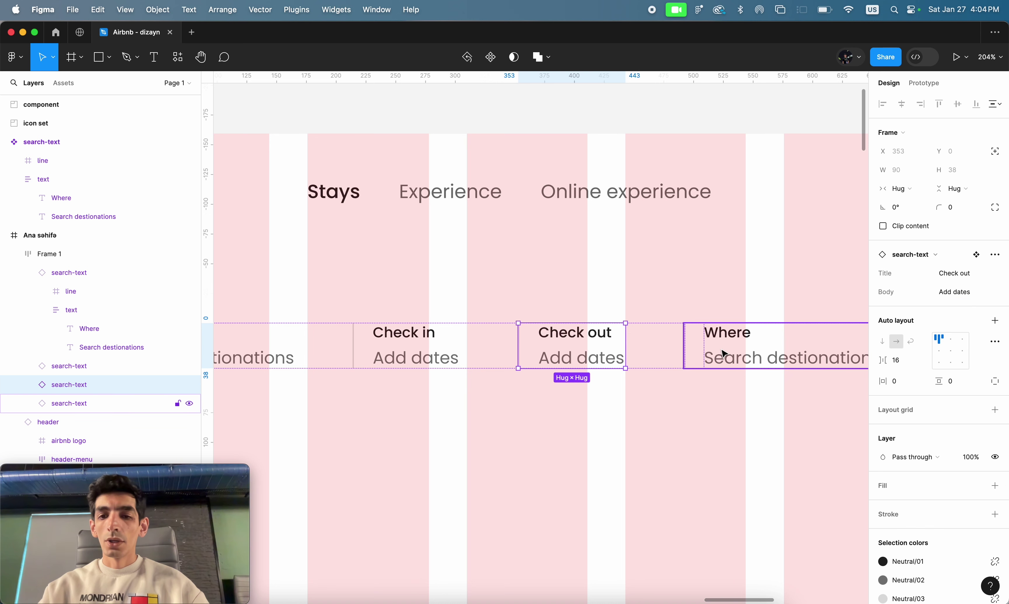
- Set the fourth field's title to Who and body to Add guests, then zoom to fit
{"action": "left_click", "coordinate": [721, 349]}
{"action": "scroll", "coordinate": [721, 348], "scroll_direction": "right", "scroll_amount": 5}
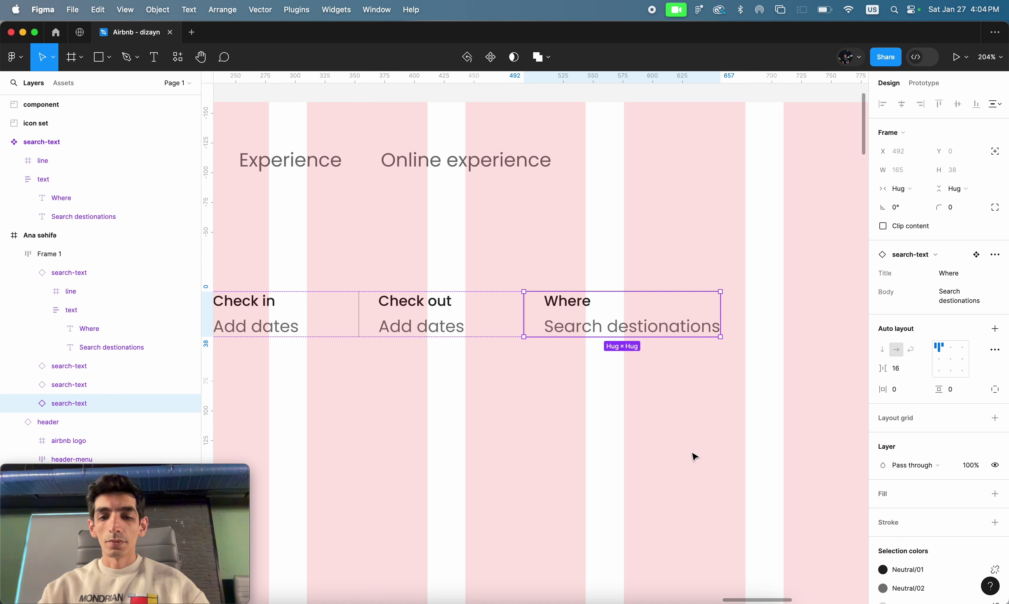
{"action": "left_click", "coordinate": [951, 273]}
{"action": "type", "text": "Who"}
{"action": "key", "text": "Tab"}
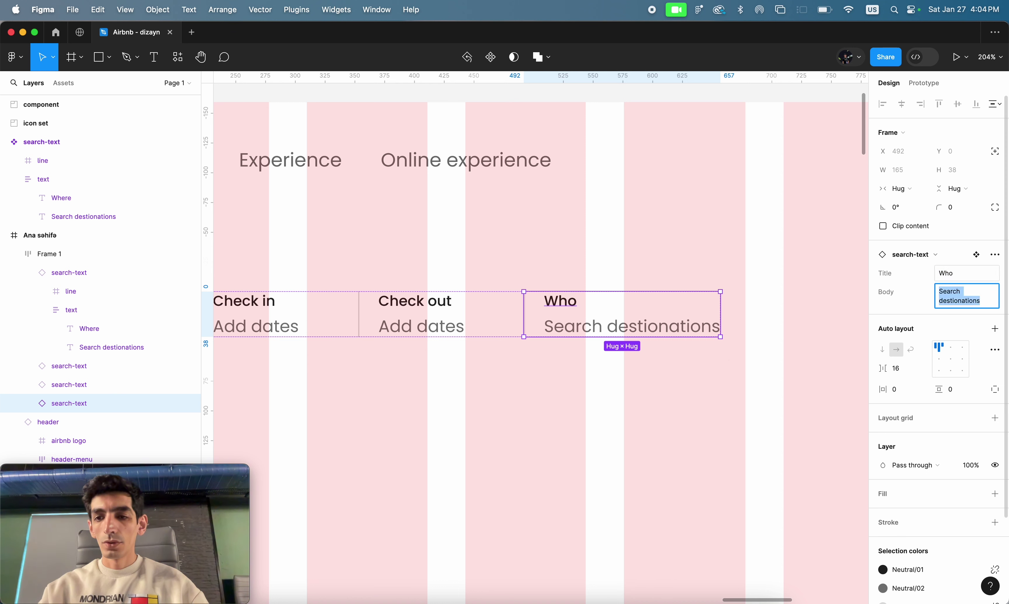
{"action": "type", "text": "Add guests"}
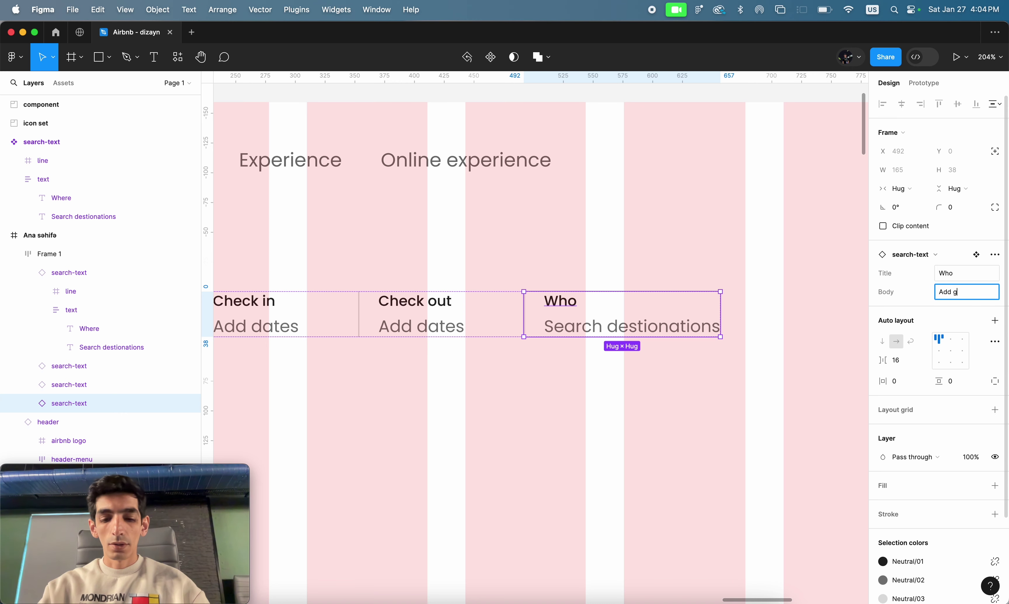
{"action": "left_click", "coordinate": [771, 408]}
{"action": "key", "text": "shift+1"}
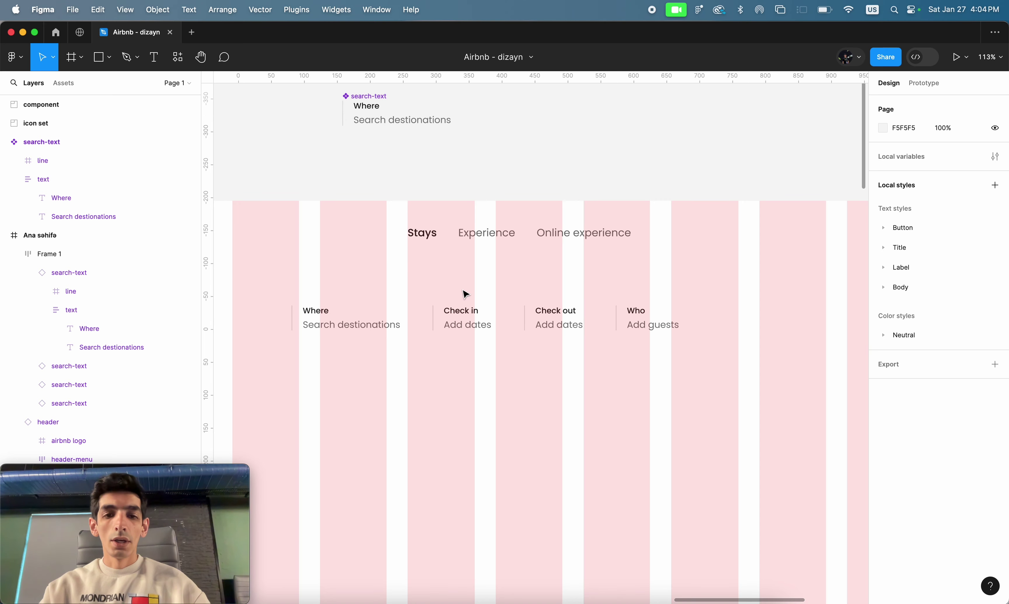
- Align the main search-text component's auto-layout contents to the middle left
{"action": "scroll", "coordinate": [463, 290], "scroll_direction": "up", "scroll_amount": 3}
{"action": "left_click", "coordinate": [403, 160]}
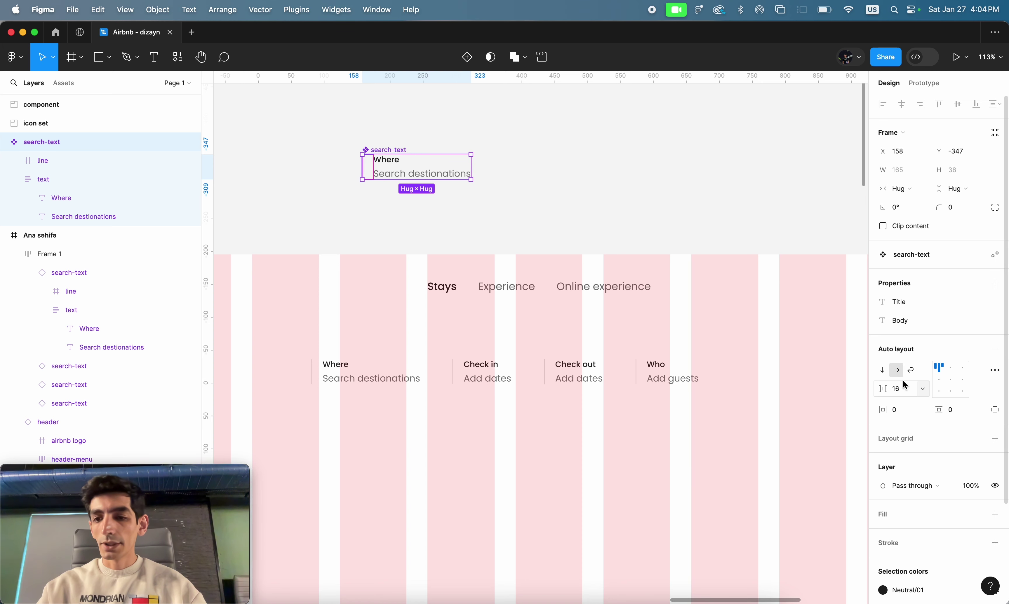
{"action": "left_click", "coordinate": [940, 380]}
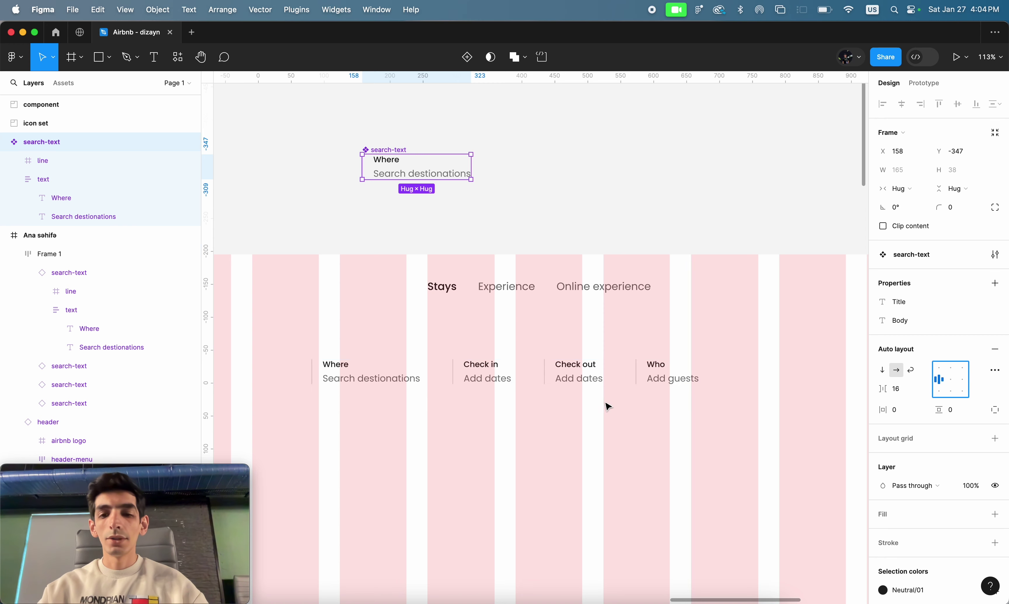
{"action": "key", "text": "Escape"}
- Select the four-field search row, then bring up the Airbnb homepage in Chrome
{"action": "scroll", "coordinate": [604, 417], "scroll_direction": "down", "scroll_amount": 3}
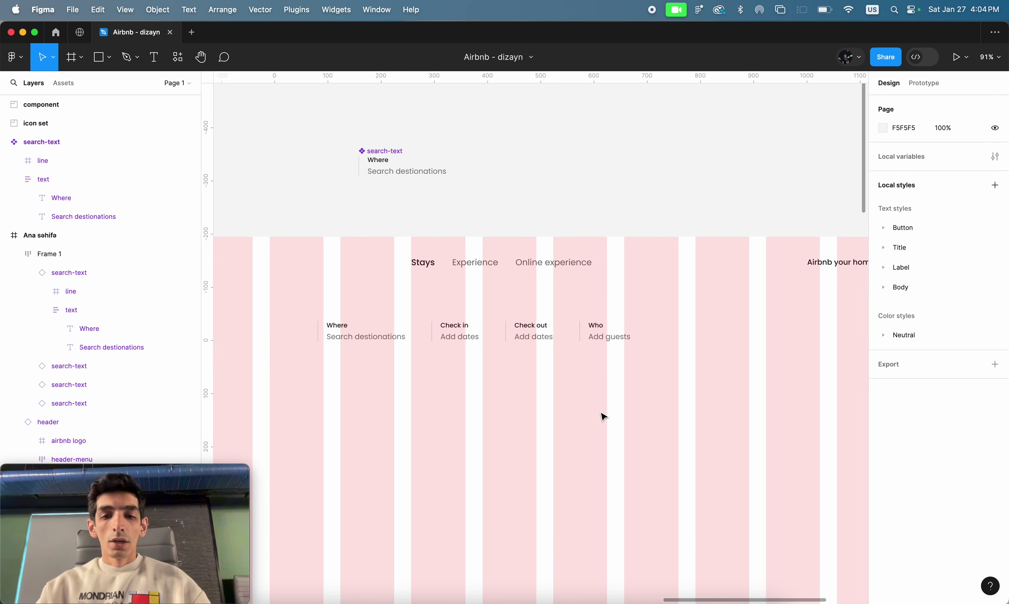
{"action": "left_click", "coordinate": [537, 340]}
{"action": "scroll", "coordinate": [674, 339], "scroll_direction": "up", "scroll_amount": 3}
{"action": "scroll", "coordinate": [672, 338], "scroll_direction": "up", "scroll_amount": 3}
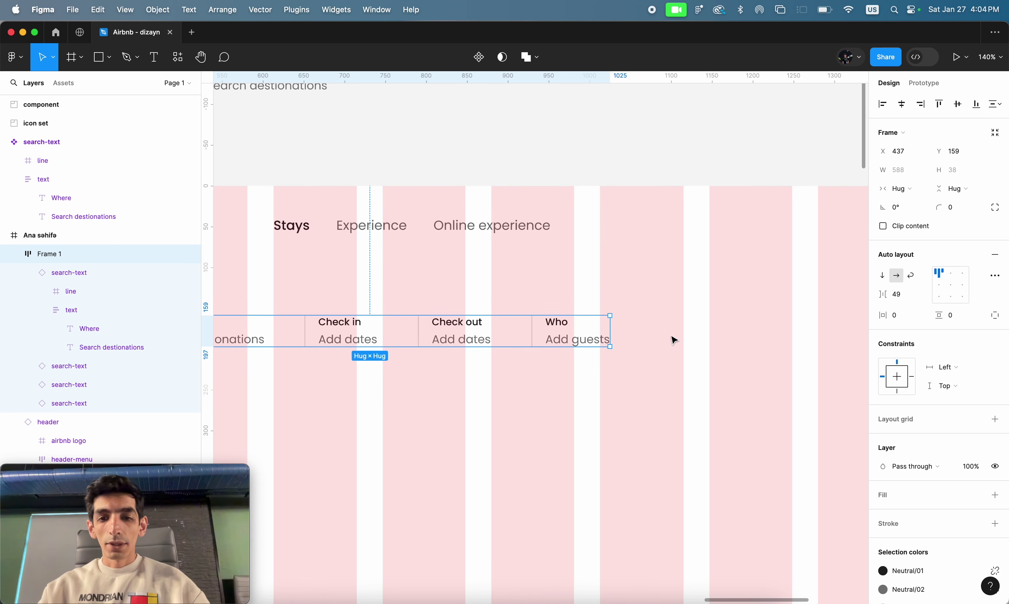
{"action": "left_click", "coordinate": [640, 601]}
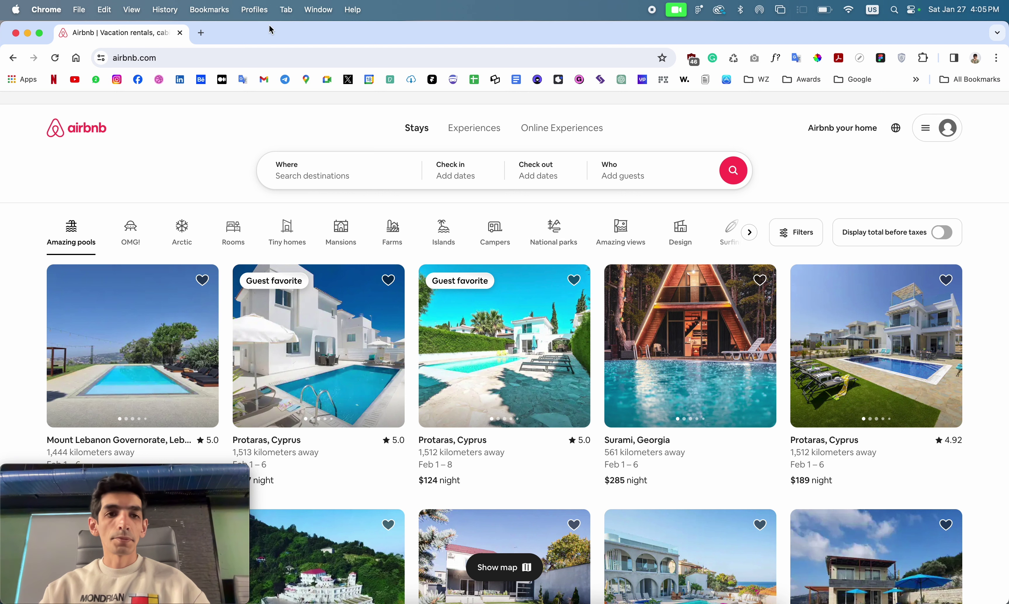
- Load tablericons.com in a new Chrome tab
{"action": "key", "text": "ctrl+space"}
{"action": "left_click", "coordinate": [201, 33]}
{"action": "type", "text": "tablericons.com"}
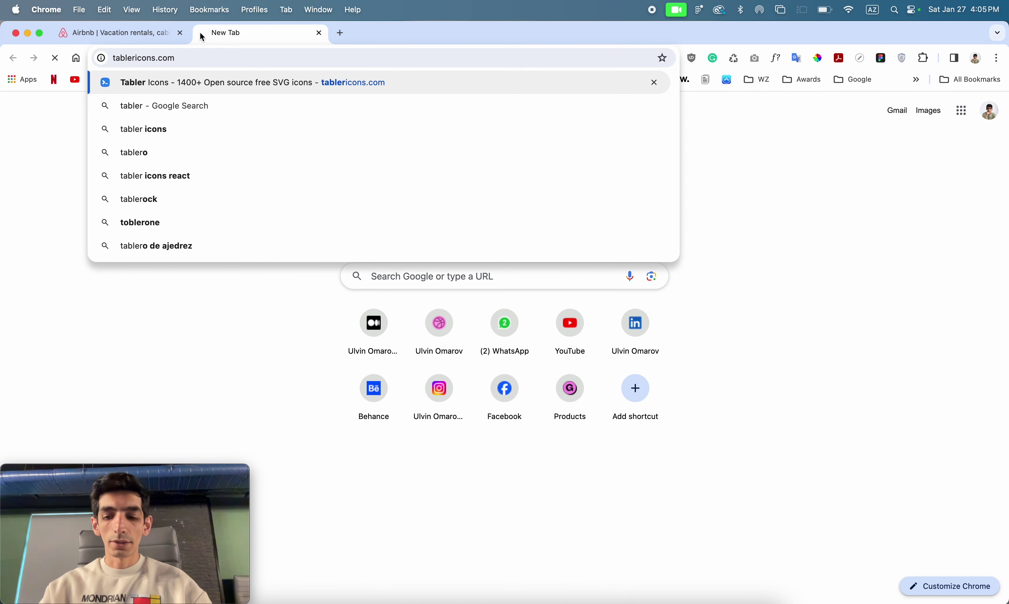
{"action": "key", "text": "Return"}
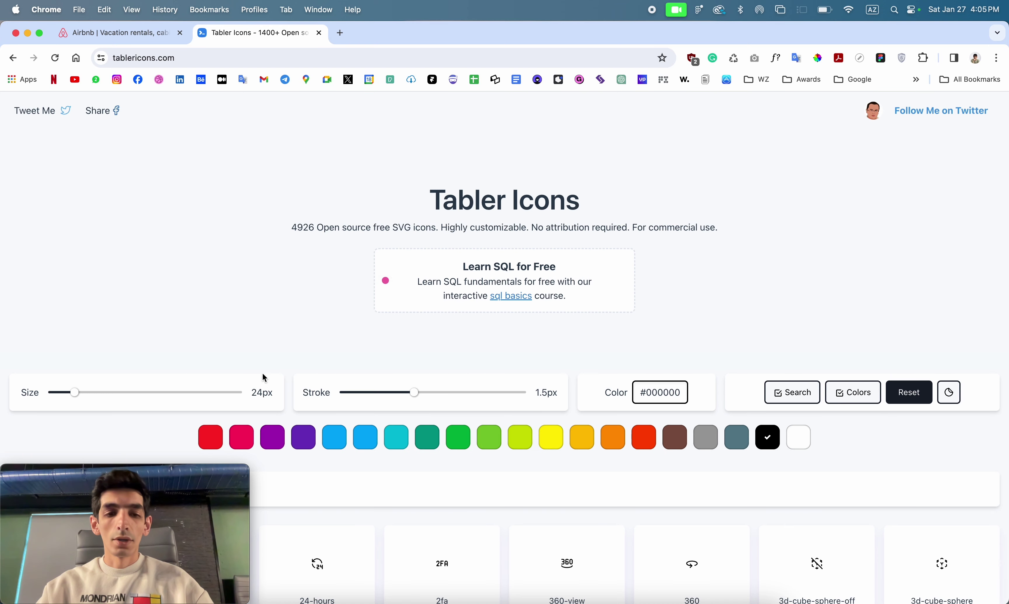
{"action": "left_click", "coordinate": [372, 488]}
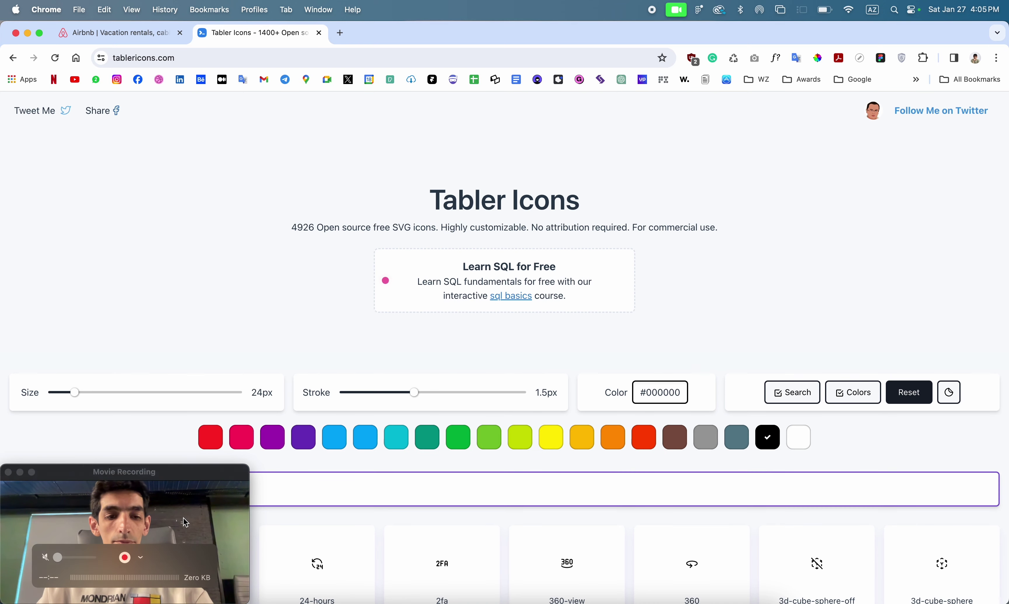
{"action": "mouse_move", "coordinate": [178, 512]}
{"action": "left_mouse_down"}
{"action": "mouse_move", "coordinate": [950, 259]}
{"action": "mouse_move", "coordinate": [922, 238]}
{"action": "left_mouse_up"}
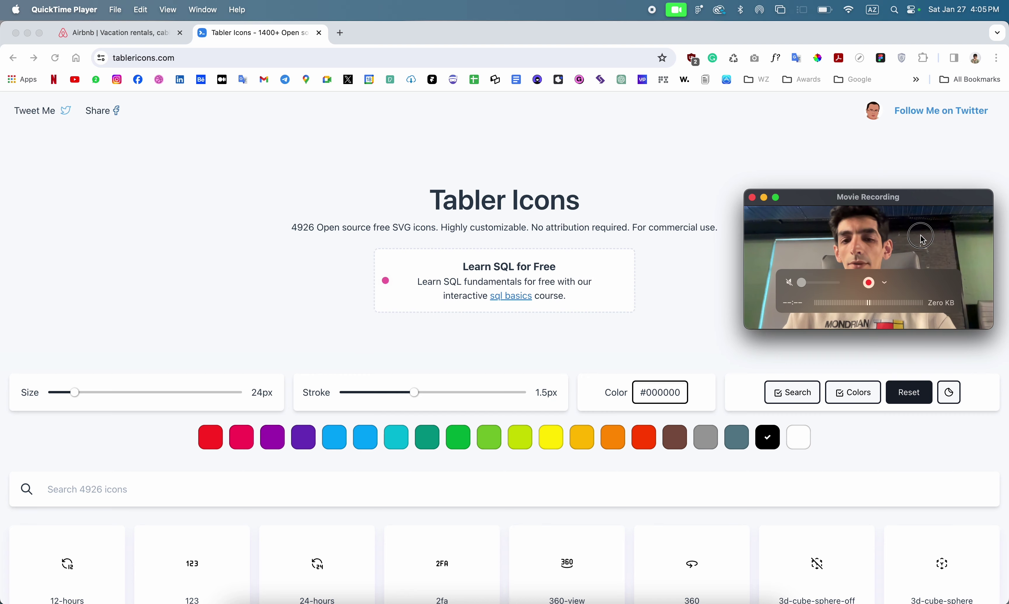
{"action": "left_click", "coordinate": [101, 497]}
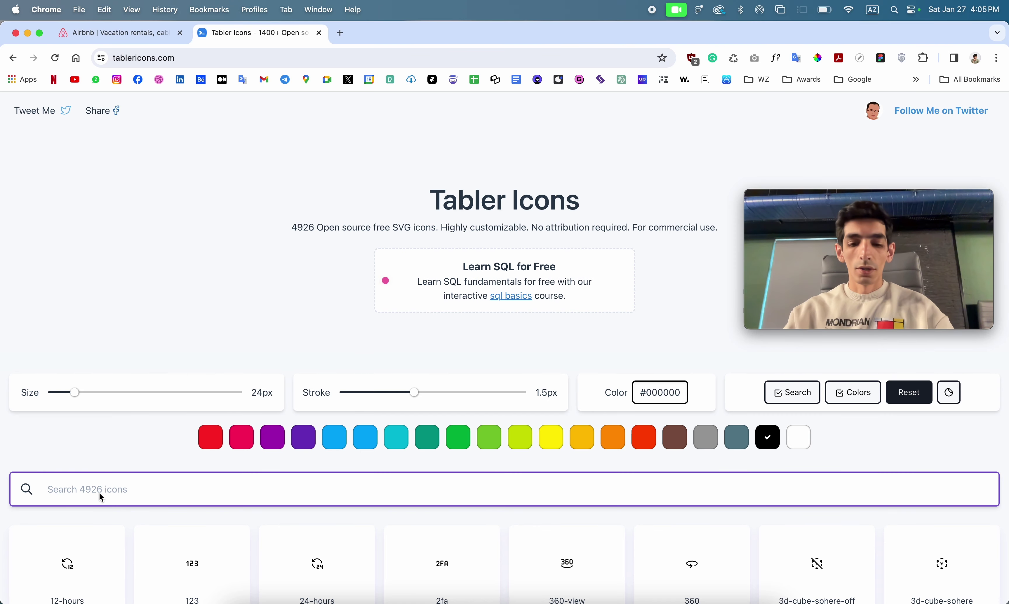
{"action": "left_click_drag", "start_coordinate": [832, 237], "coordinate": [86, 506]}
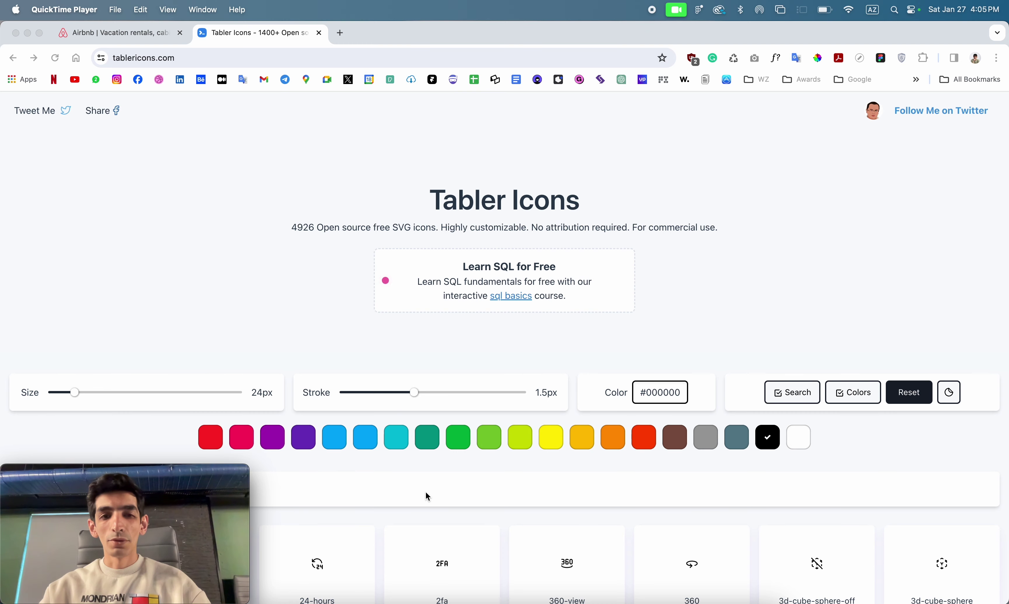
{"action": "scroll", "coordinate": [426, 491], "scroll_direction": "down", "scroll_amount": 3}
{"action": "scroll", "coordinate": [426, 491], "scroll_direction": "down", "scroll_amount": 2}
{"action": "scroll", "coordinate": [426, 491], "scroll_direction": "down", "scroll_amount": 1}
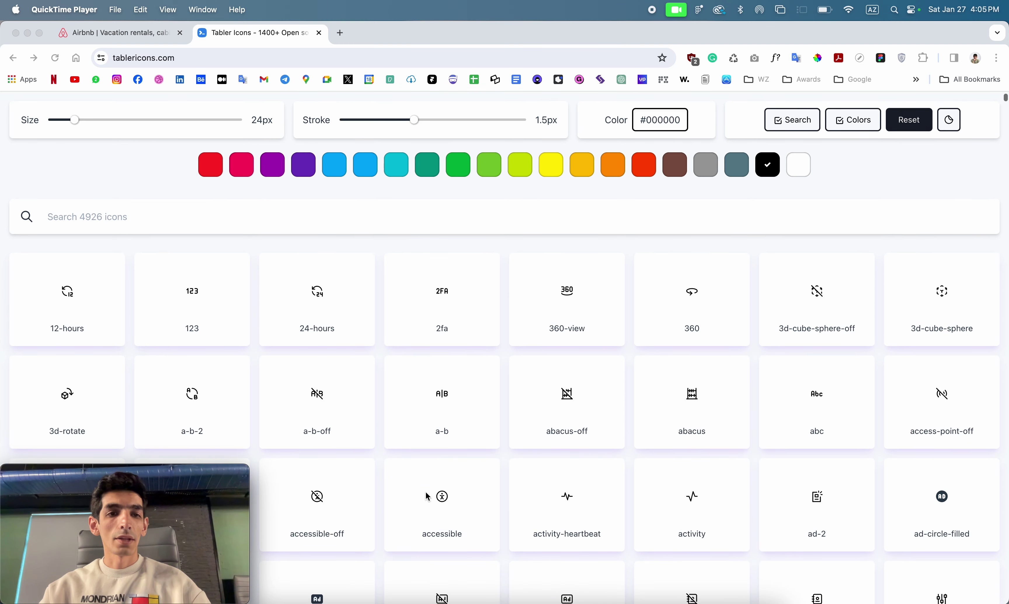
- Search Tabler Icons for 'search', copy the plain magnifier icon, and return to Figma
{"action": "left_click", "coordinate": [324, 221]}
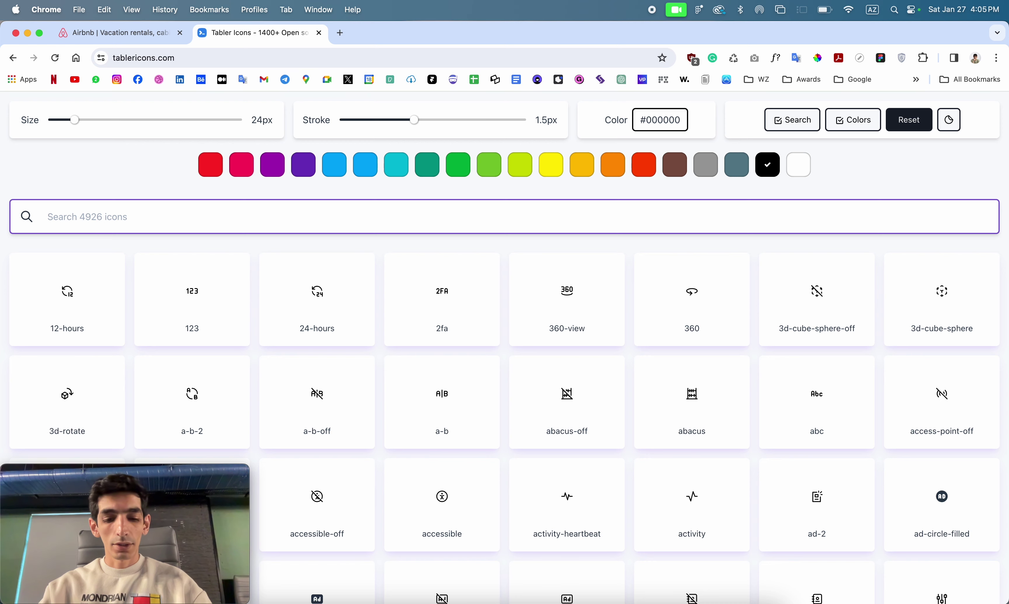
{"action": "type", "text": "search"}
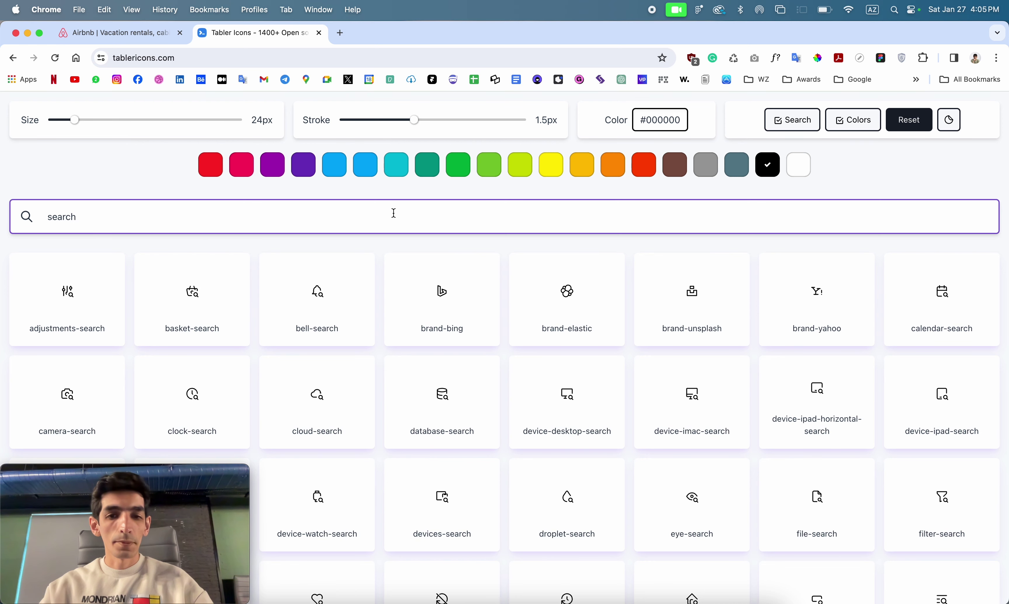
{"action": "scroll", "coordinate": [660, 354], "scroll_direction": "down", "scroll_amount": 1}
{"action": "scroll", "coordinate": [658, 355], "scroll_direction": "down", "scroll_amount": 1}
{"action": "scroll", "coordinate": [658, 355], "scroll_direction": "down", "scroll_amount": 2}
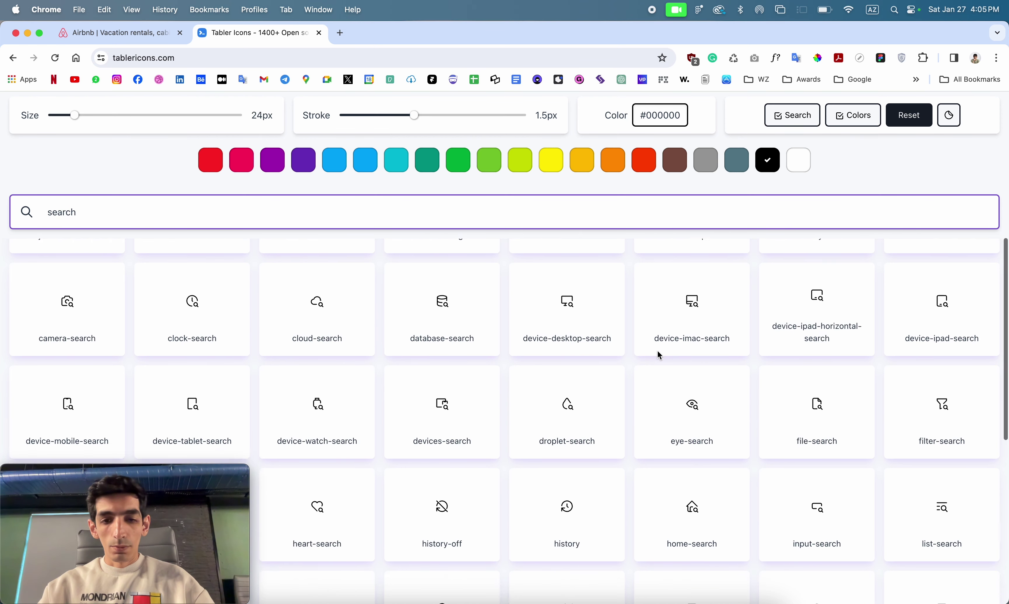
{"action": "scroll", "coordinate": [658, 355], "scroll_direction": "up", "scroll_amount": 3}
{"action": "scroll", "coordinate": [658, 355], "scroll_direction": "up", "scroll_amount": 2}
{"action": "scroll", "coordinate": [658, 355], "scroll_direction": "down", "scroll_amount": 2}
{"action": "scroll", "coordinate": [658, 355], "scroll_direction": "down", "scroll_amount": 2}
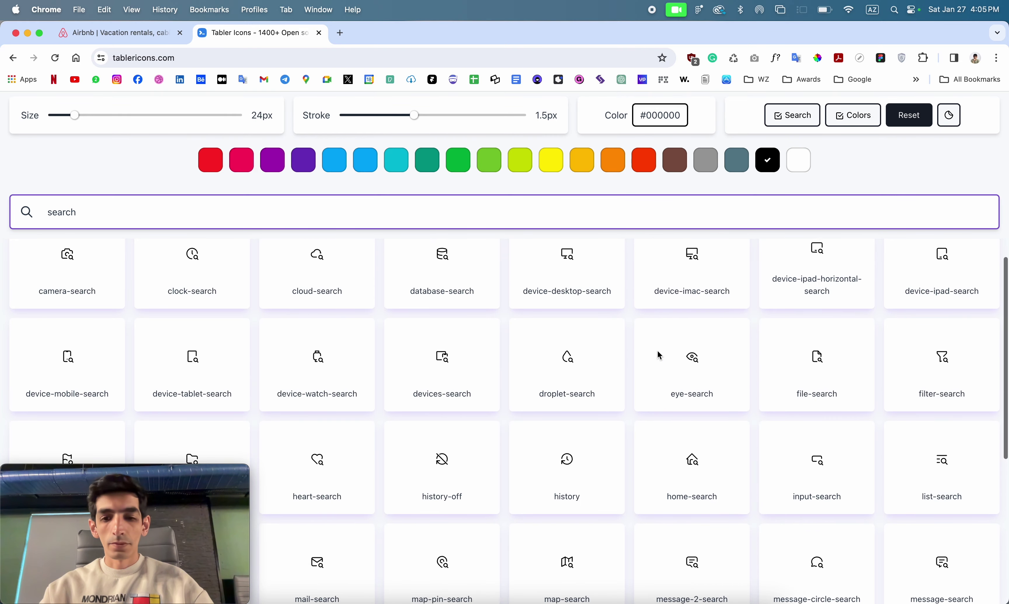
{"action": "scroll", "coordinate": [658, 355], "scroll_direction": "down", "scroll_amount": 1}
{"action": "scroll", "coordinate": [658, 355], "scroll_direction": "down", "scroll_amount": 1}
{"action": "scroll", "coordinate": [658, 356], "scroll_direction": "down", "scroll_amount": 1}
{"action": "scroll", "coordinate": [658, 356], "scroll_direction": "down", "scroll_amount": 2}
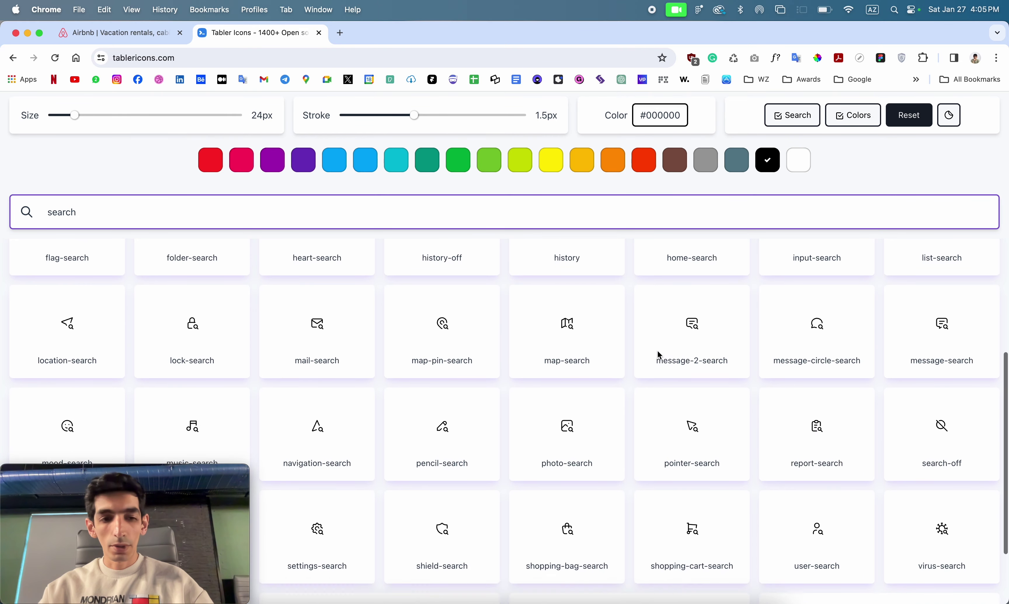
{"action": "scroll", "coordinate": [658, 356], "scroll_direction": "down", "scroll_amount": 2}
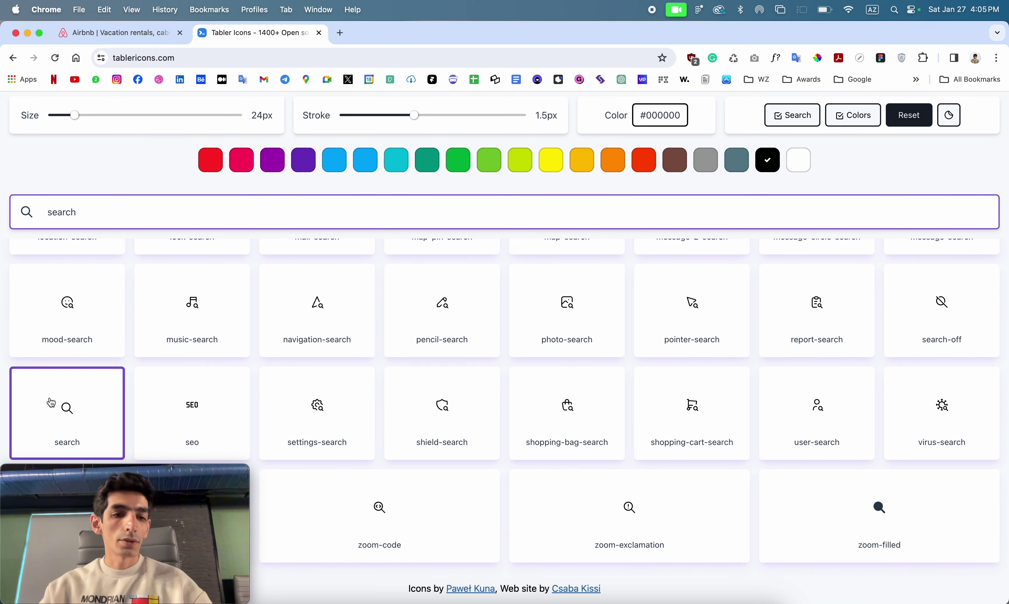
{"action": "left_click", "coordinate": [66, 412]}
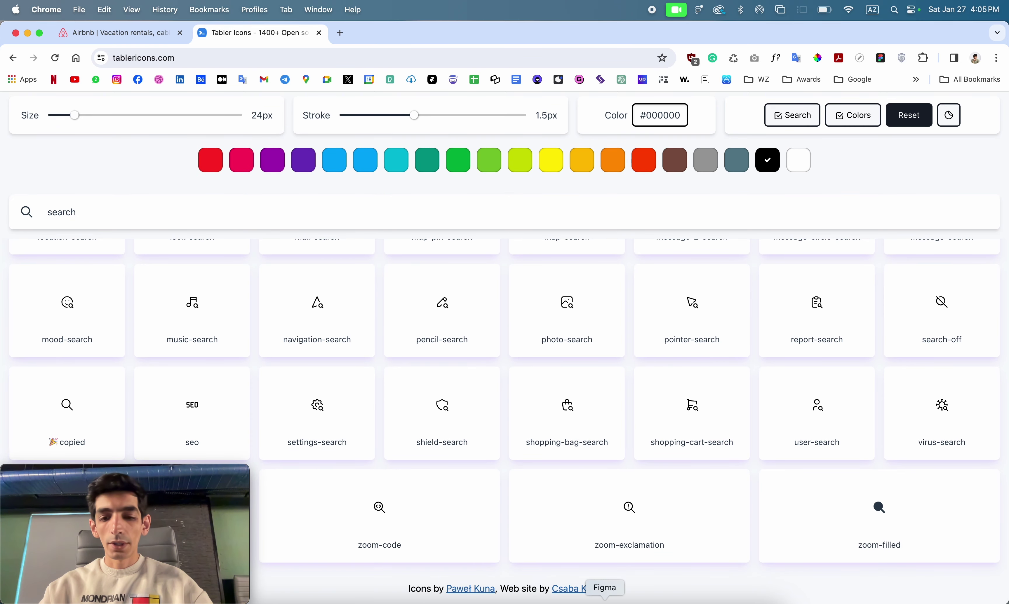
{"action": "left_click", "coordinate": [605, 601]}
- Paste the copied magnifier icon into the icon set, beside the globe icon
{"action": "left_click", "coordinate": [672, 338]}
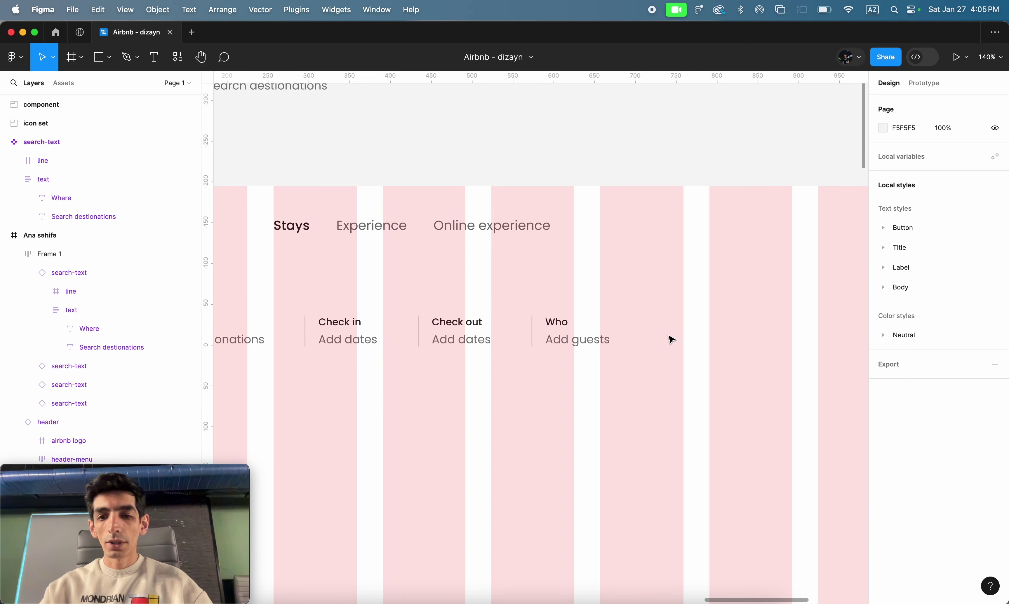
{"action": "scroll", "coordinate": [672, 340], "scroll_direction": "up", "scroll_amount": 5}
{"action": "scroll", "coordinate": [671, 339], "scroll_direction": "down", "scroll_amount": 1}
{"action": "scroll", "coordinate": [672, 339], "scroll_direction": "down", "scroll_amount": 2}
{"action": "scroll", "coordinate": [671, 339], "scroll_direction": "down", "scroll_amount": 3}
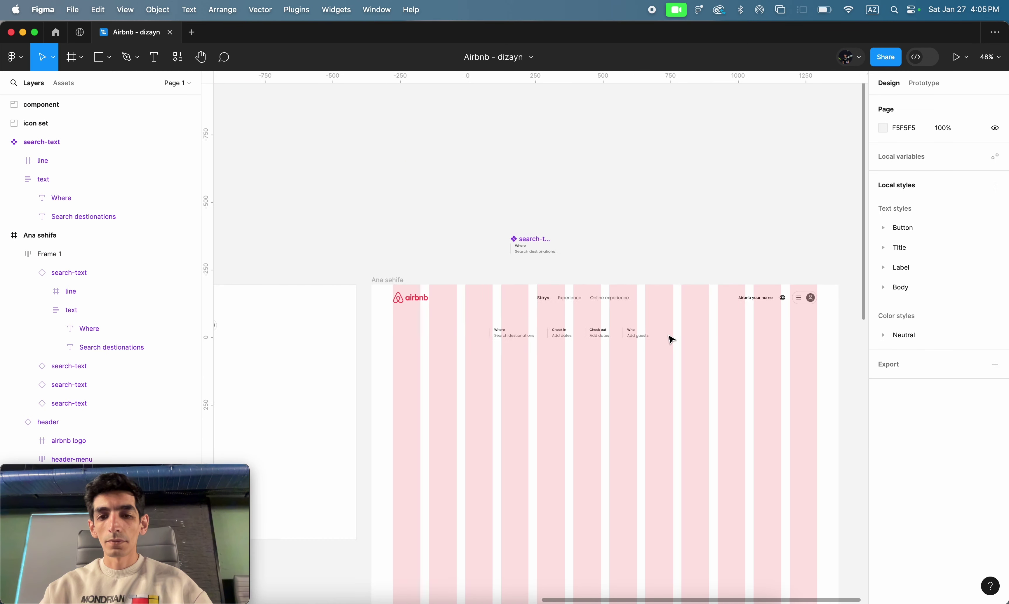
{"action": "scroll", "coordinate": [671, 339], "scroll_direction": "down", "scroll_amount": 2}
{"action": "scroll", "coordinate": [672, 339], "scroll_direction": "left", "scroll_amount": 10}
{"action": "scroll", "coordinate": [670, 338], "scroll_direction": "left", "scroll_amount": 5}
{"action": "scroll", "coordinate": [588, 221], "scroll_direction": "left", "scroll_amount": 2}
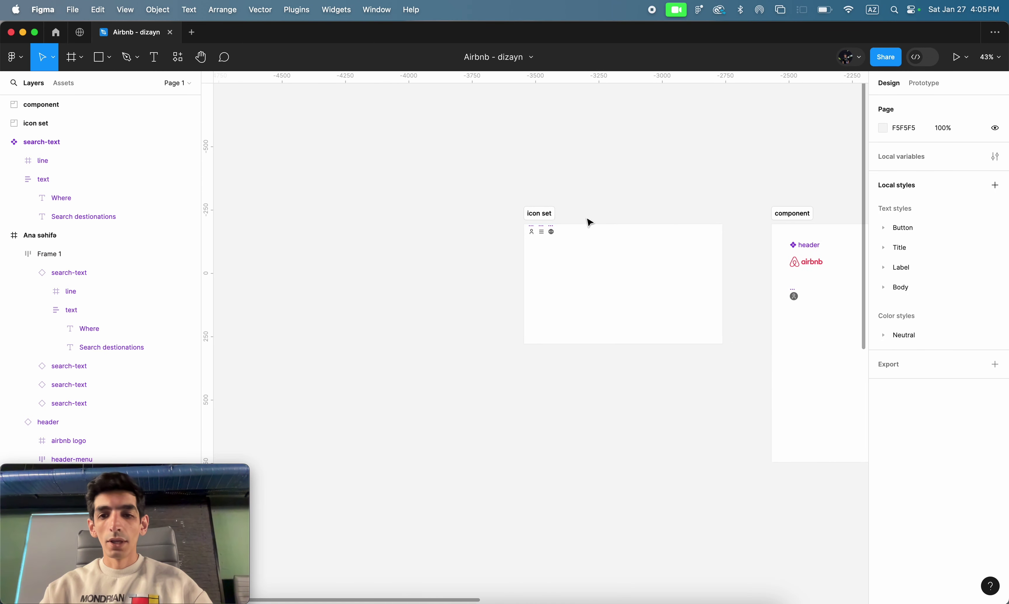
{"action": "scroll", "coordinate": [587, 239], "scroll_direction": "up", "scroll_amount": 5}
{"action": "scroll", "coordinate": [586, 238], "scroll_direction": "up", "scroll_amount": 5}
{"action": "scroll", "coordinate": [587, 237], "scroll_direction": "left", "scroll_amount": 5}
{"action": "scroll", "coordinate": [532, 234], "scroll_direction": "left", "scroll_amount": 3}
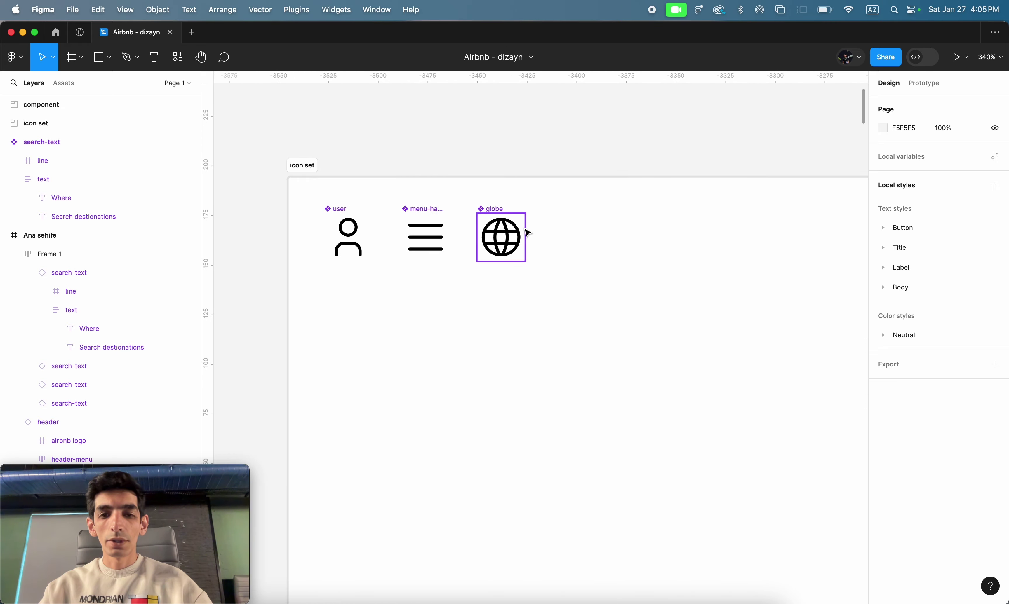
{"action": "scroll", "coordinate": [527, 233], "scroll_direction": "up", "scroll_amount": 5}
{"action": "scroll", "coordinate": [527, 232], "scroll_direction": "right", "scroll_amount": 2}
{"action": "key", "text": "super+v"}
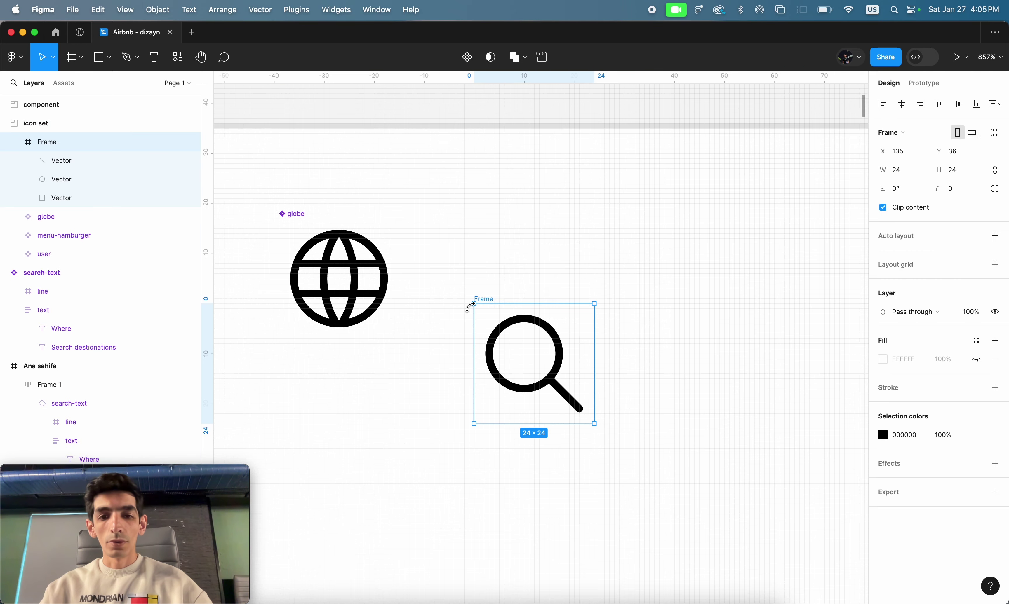
{"action": "left_click_drag", "start_coordinate": [490, 302], "coordinate": [512, 216]}
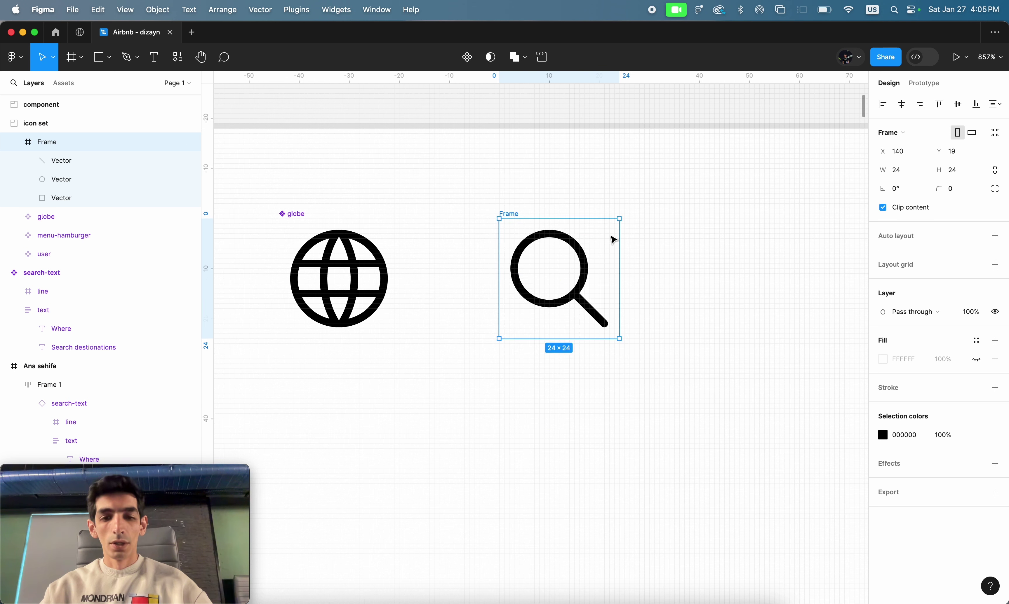
- Rename the 24×24 icon frame to 'search'
{"action": "key", "text": "super+r"}
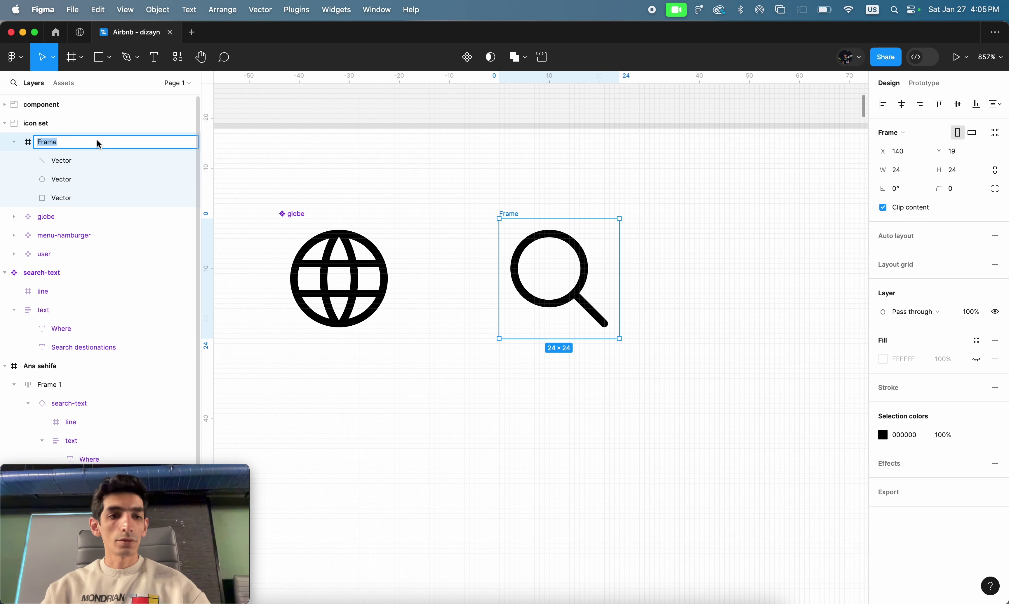
{"action": "type", "text": "sear"}
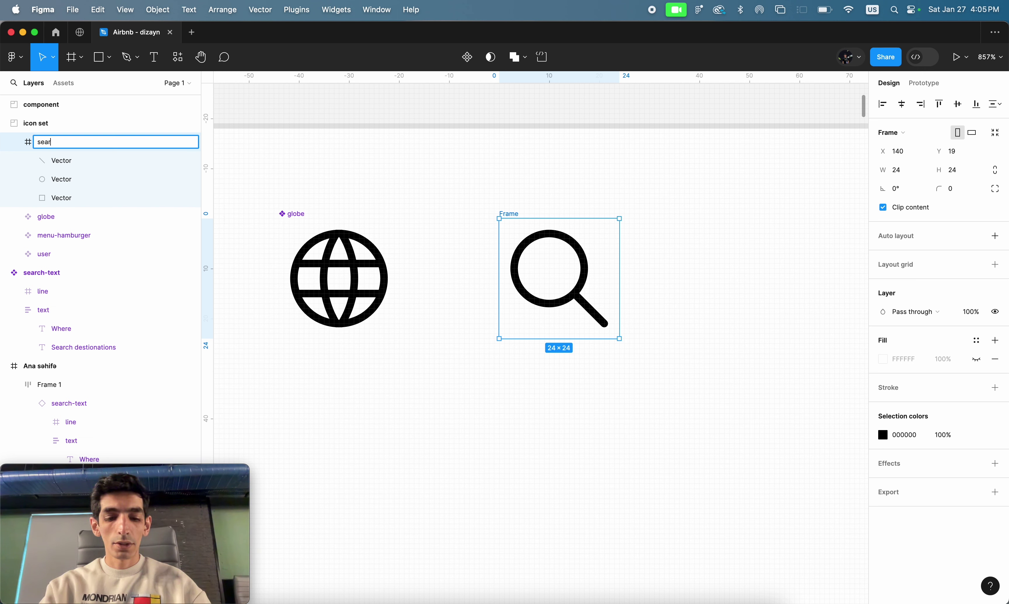
{"action": "type", "text": "ch"}
{"action": "key", "text": "Return"}
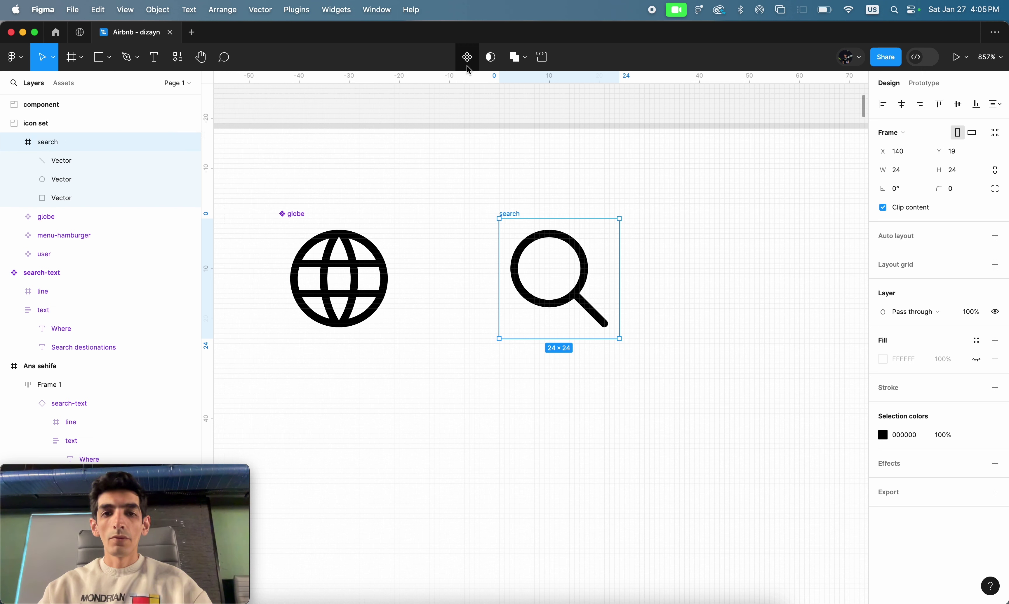
- Turn the 'search' icon frame into a component
{"action": "left_click", "coordinate": [467, 57]}
{"action": "scroll", "coordinate": [444, 299], "scroll_direction": "down", "scroll_amount": 3}
{"action": "scroll", "coordinate": [444, 300], "scroll_direction": "down", "scroll_amount": 5}
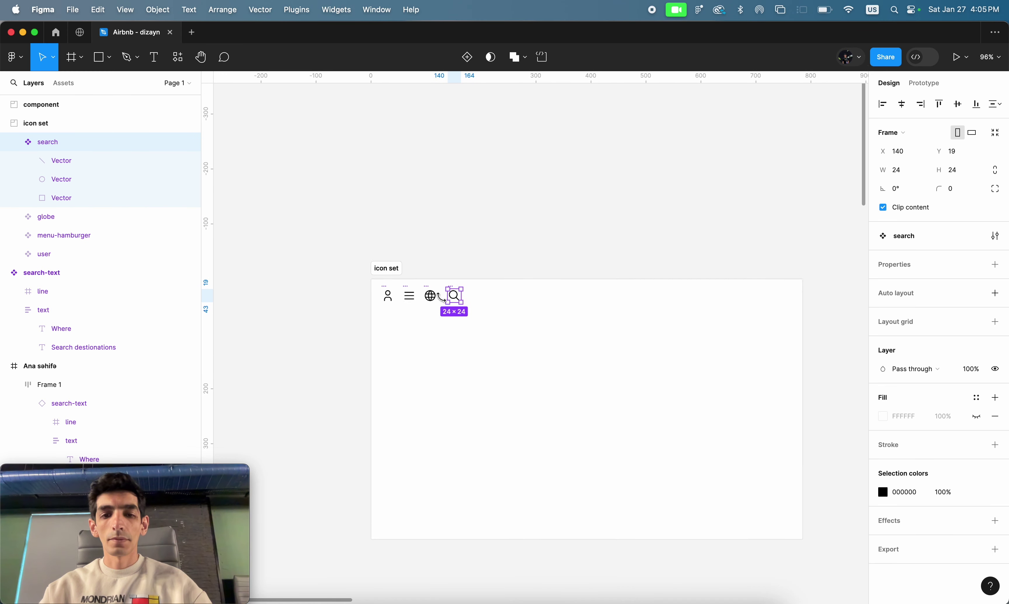
{"action": "scroll", "coordinate": [442, 298], "scroll_direction": "down", "scroll_amount": 5}
{"action": "scroll", "coordinate": [442, 298], "scroll_direction": "right", "scroll_amount": 2}
{"action": "scroll", "coordinate": [446, 300], "scroll_direction": "right", "scroll_amount": 7}
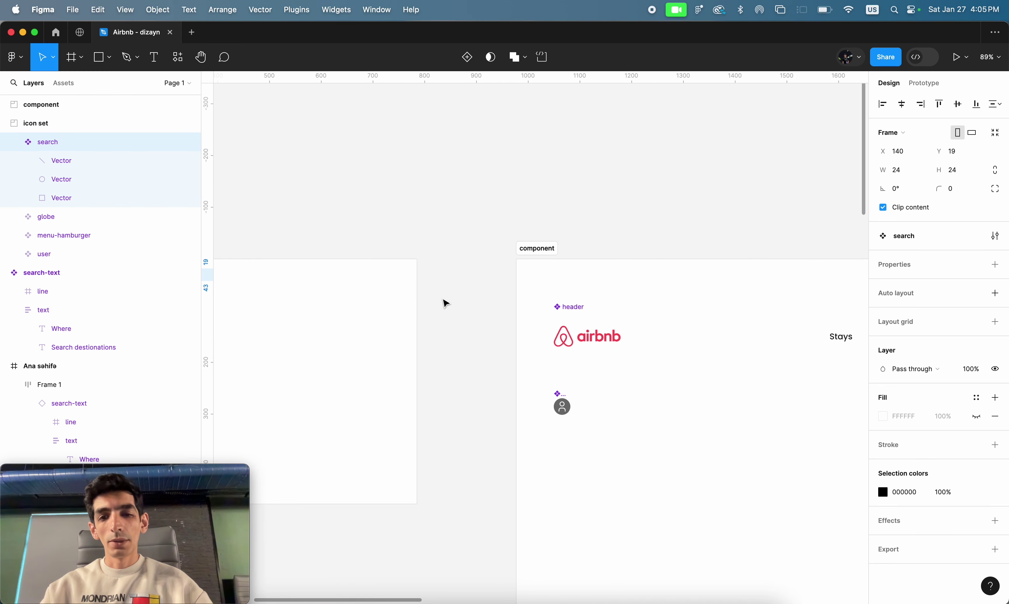
{"action": "scroll", "coordinate": [446, 301], "scroll_direction": "right", "scroll_amount": 2}
{"action": "scroll", "coordinate": [446, 301], "scroll_direction": "left", "scroll_amount": 13}
{"action": "scroll", "coordinate": [445, 301], "scroll_direction": "right", "scroll_amount": 3}
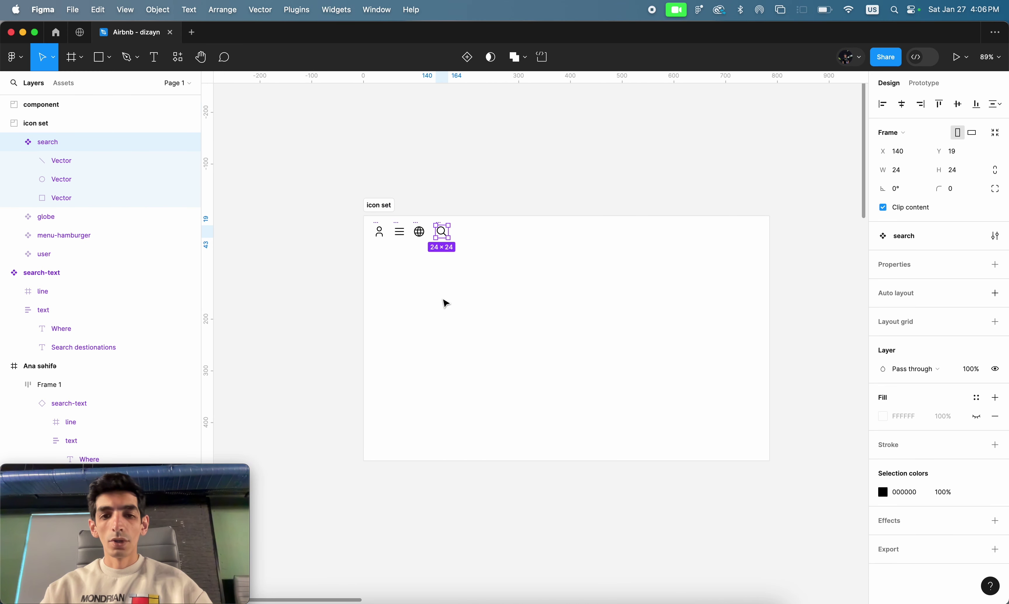
{"action": "scroll", "coordinate": [458, 298], "scroll_direction": "right", "scroll_amount": 1}
{"action": "scroll", "coordinate": [473, 297], "scroll_direction": "right", "scroll_amount": 10}
{"action": "scroll", "coordinate": [473, 298], "scroll_direction": "right", "scroll_amount": 7}
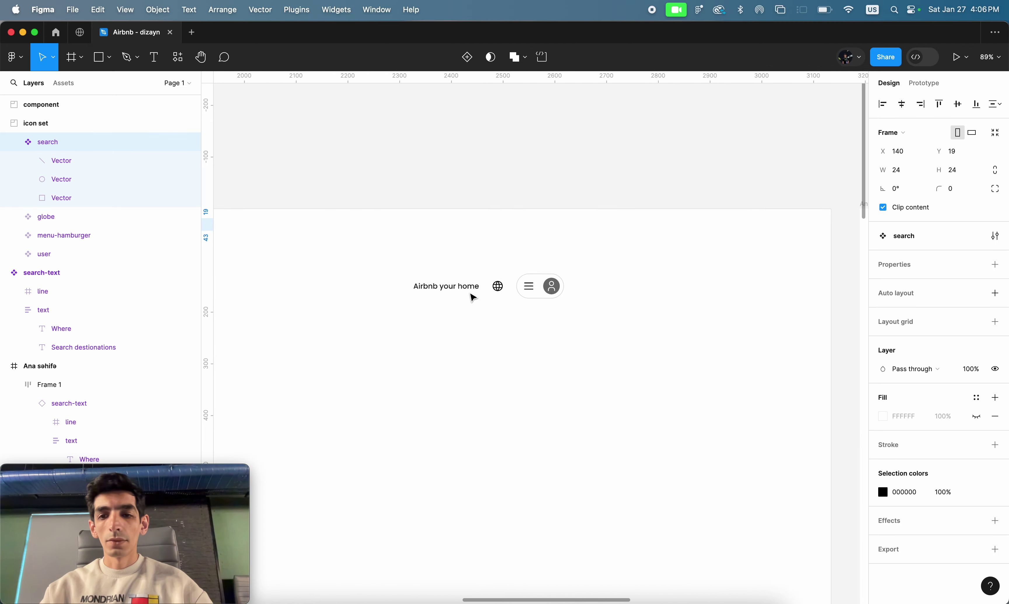
{"action": "scroll", "coordinate": [473, 298], "scroll_direction": "right", "scroll_amount": 4}
{"action": "scroll", "coordinate": [473, 297], "scroll_direction": "down", "scroll_amount": 4}
{"action": "scroll", "coordinate": [473, 298], "scroll_direction": "right", "scroll_amount": 5}
{"action": "scroll", "coordinate": [533, 293], "scroll_direction": "right", "scroll_amount": 3}
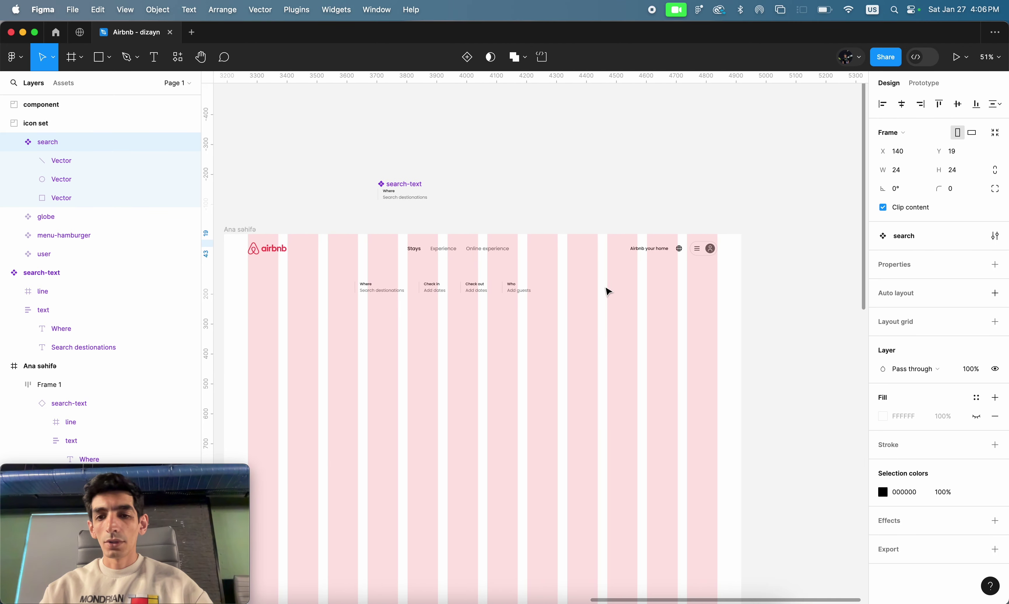
{"action": "scroll", "coordinate": [627, 286], "scroll_direction": "up", "scroll_amount": 3}
{"action": "scroll", "coordinate": [627, 289], "scroll_direction": "up", "scroll_amount": 6}
{"action": "scroll", "coordinate": [627, 289], "scroll_direction": "left", "scroll_amount": 5}
{"action": "scroll", "coordinate": [626, 289], "scroll_direction": "down", "scroll_amount": 1}
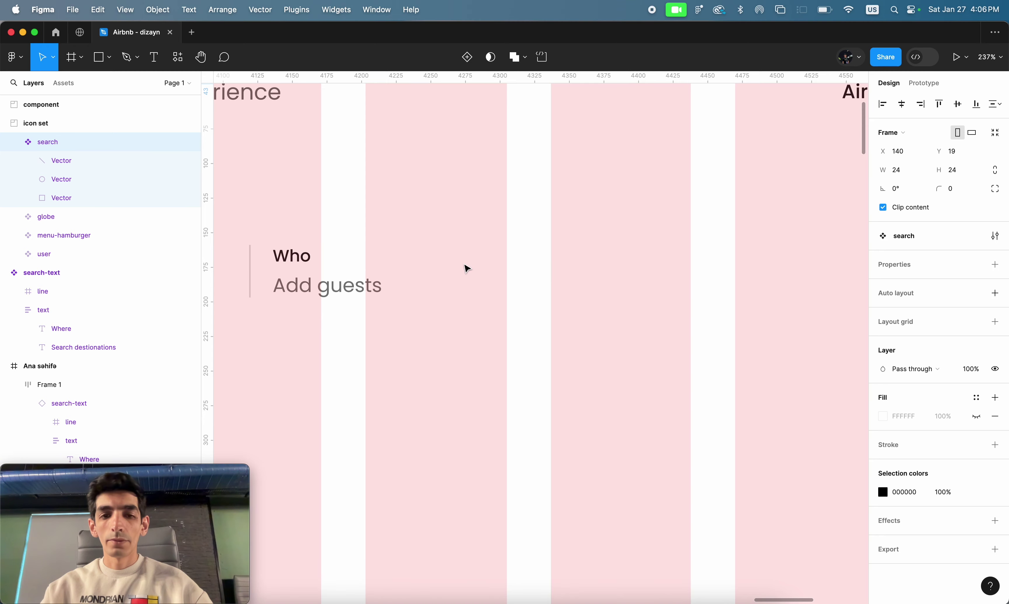
{"action": "scroll", "coordinate": [475, 262], "scroll_direction": "up", "scroll_amount": 3}
- Paste a search icon instance into the homepage frame, next to the Who field
{"action": "left_click", "coordinate": [585, 258]}
{"action": "key", "text": "ctrl+v"}
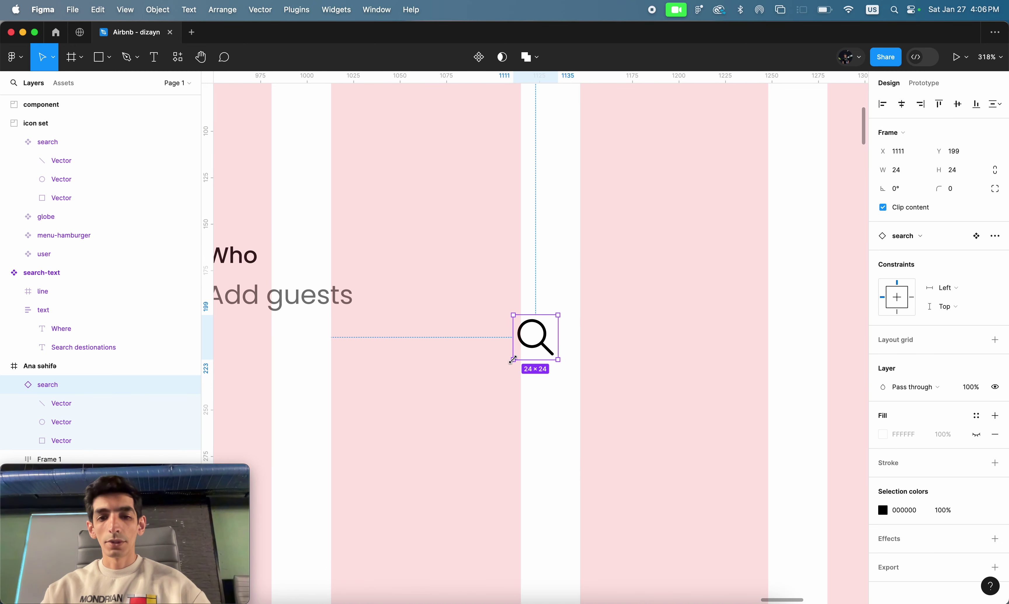
{"action": "left_click_drag", "start_coordinate": [543, 348], "coordinate": [592, 273]}
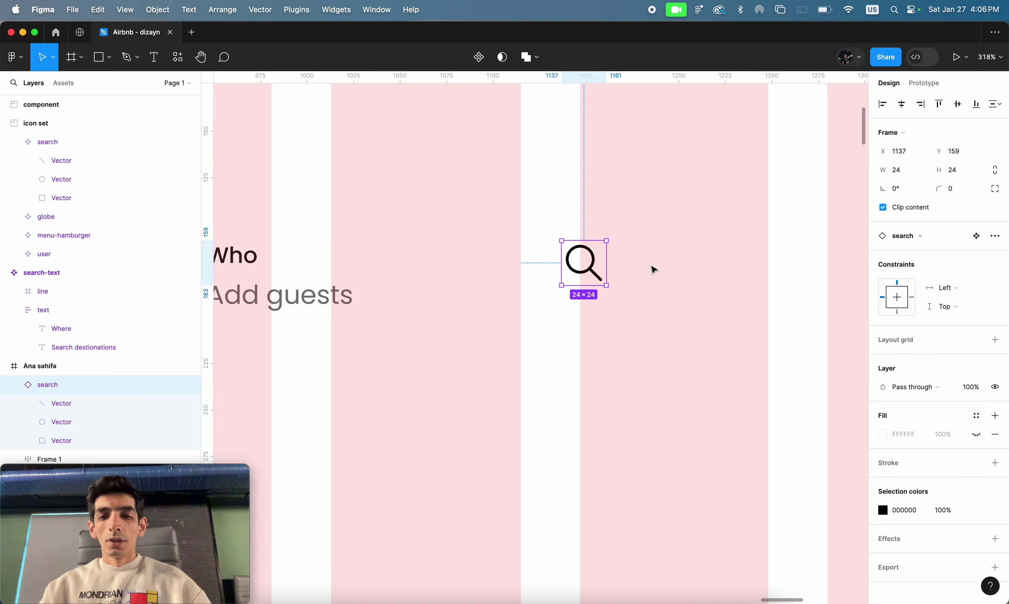
{"action": "scroll", "coordinate": [82, 364], "scroll_direction": "down", "scroll_amount": 2}
{"action": "scroll", "coordinate": [29, 369], "scroll_direction": "down", "scroll_amount": 3}
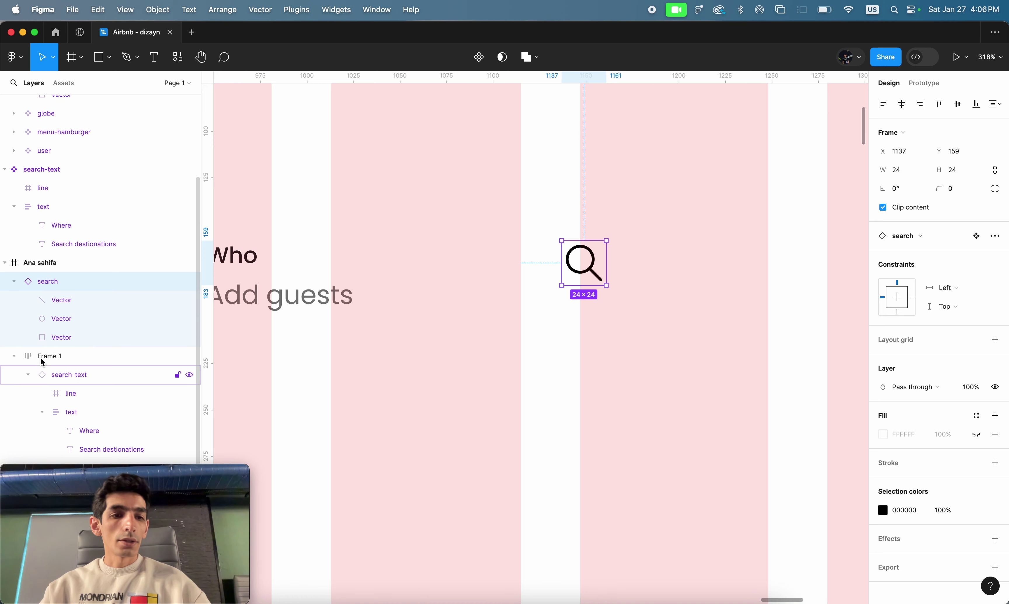
{"action": "left_click", "coordinate": [15, 282]}
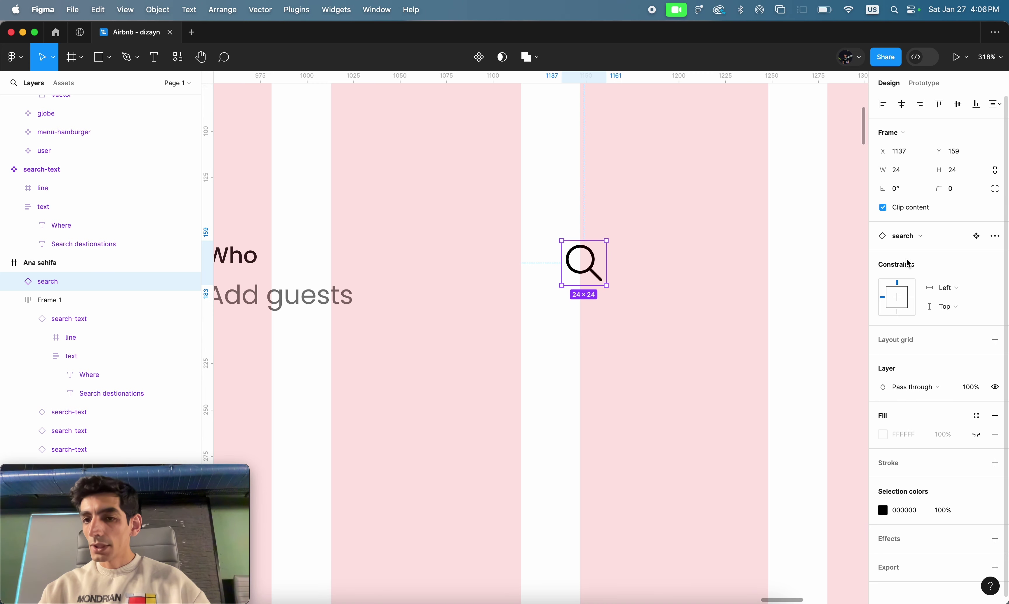
- Wrap the search icon instance in a 40×40 auto-layout frame, Frame 2
{"action": "right_click", "coordinate": [587, 262]}
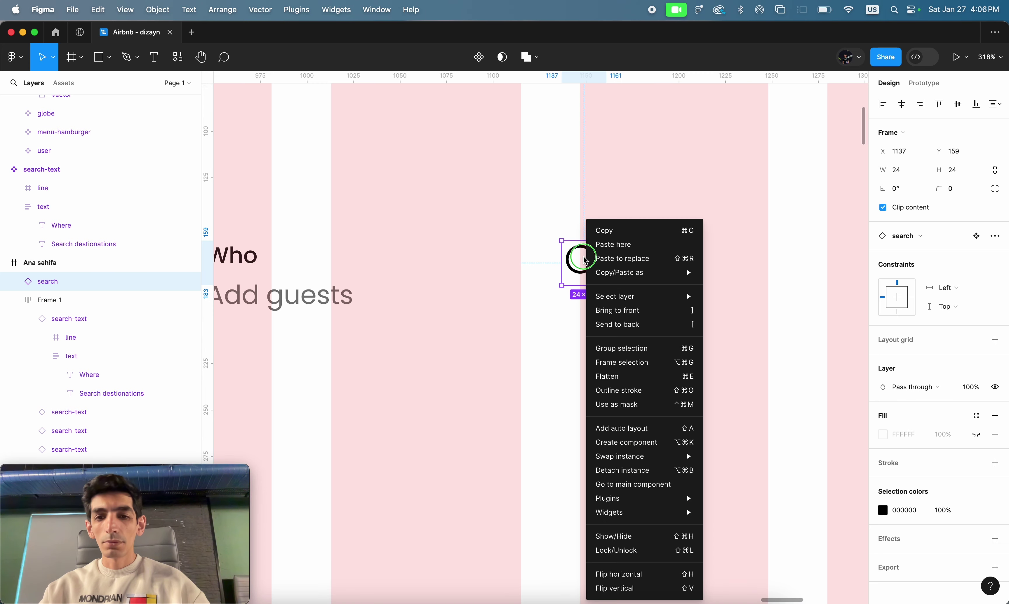
{"action": "left_click", "coordinate": [621, 430]}
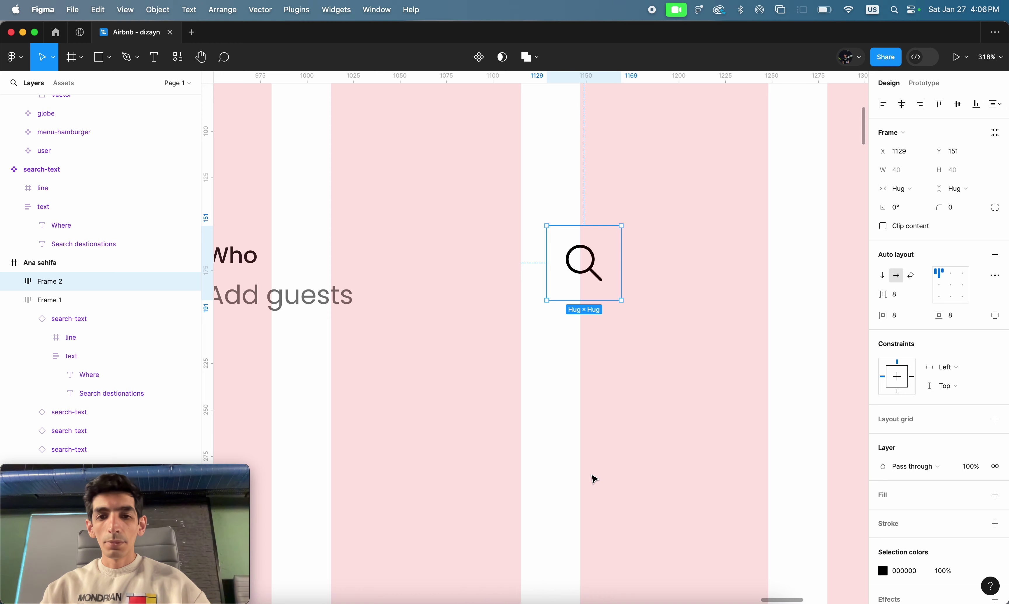
{"action": "scroll", "coordinate": [637, 405], "scroll_direction": "down", "scroll_amount": 5}
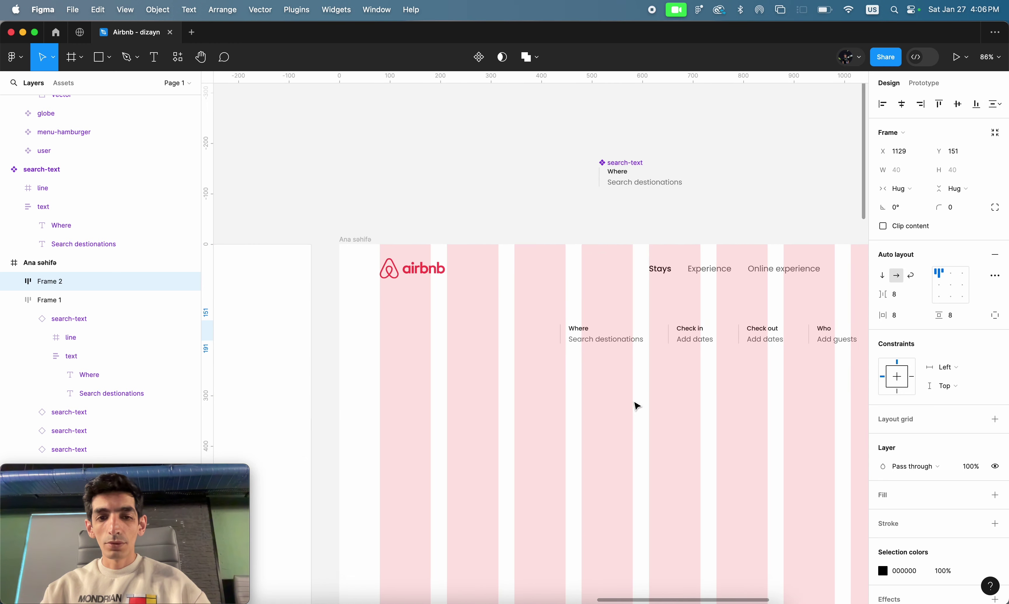
{"action": "scroll", "coordinate": [636, 406], "scroll_direction": "down", "scroll_amount": 5}
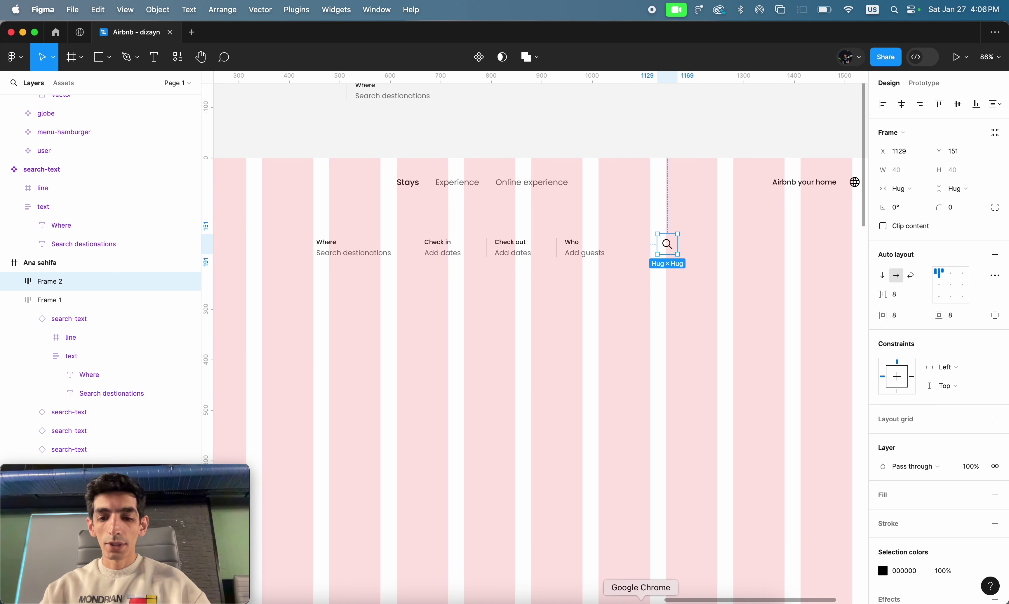
{"action": "left_click", "coordinate": [641, 601]}
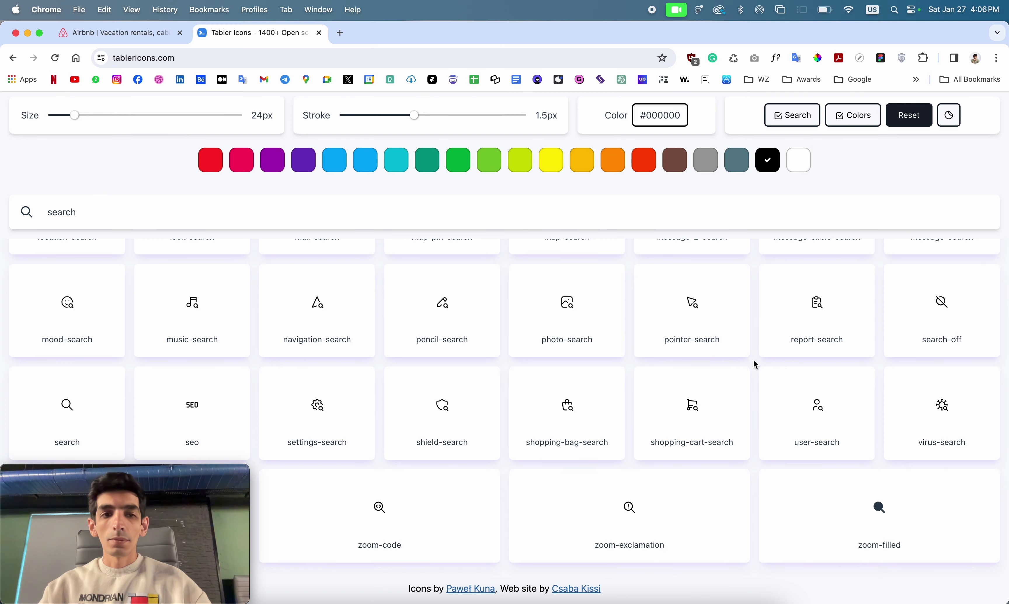
- Sample Airbnb's red search button colour with ColorPick as #FF385C, then return to Figma
{"action": "left_click", "coordinate": [132, 32]}
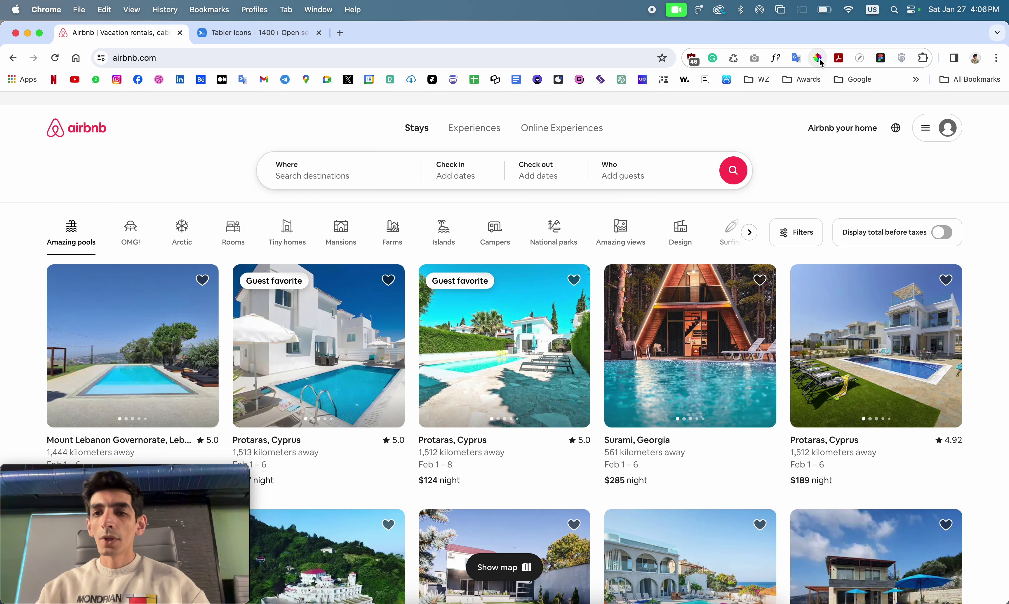
{"action": "left_click", "coordinate": [820, 62]}
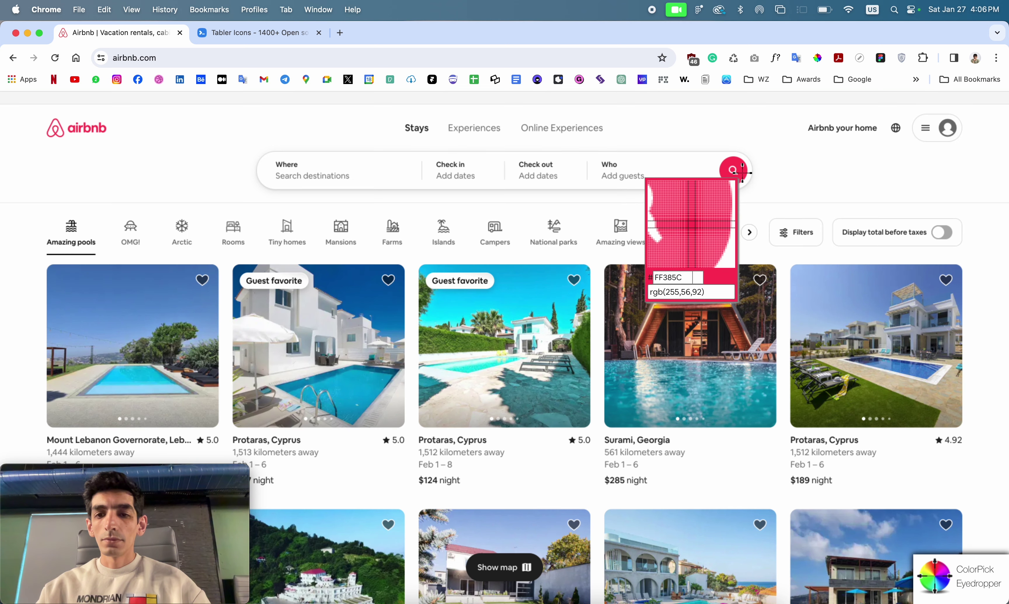
{"action": "left_click", "coordinate": [742, 172]}
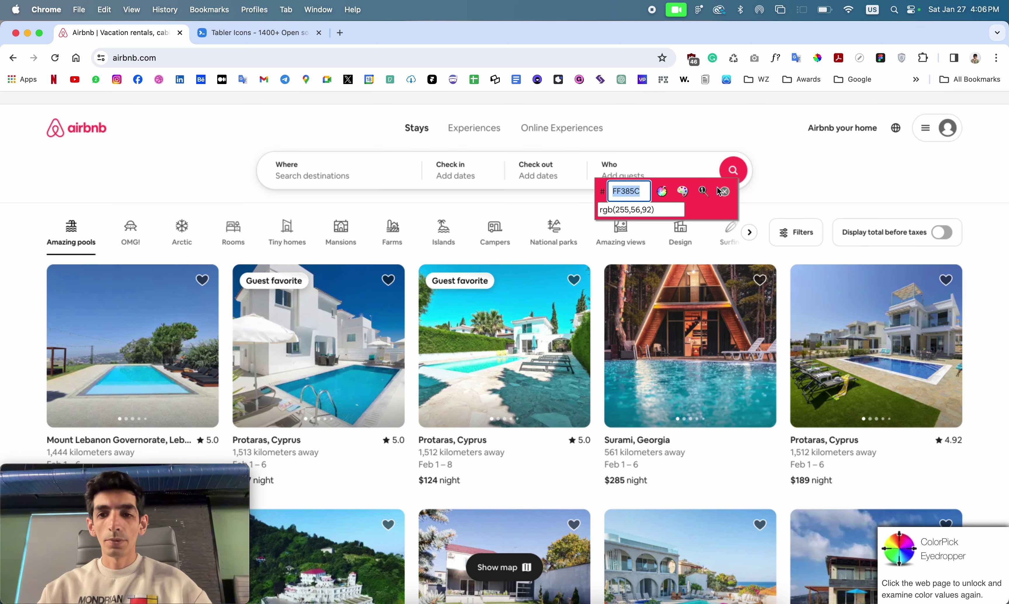
{"action": "left_click", "coordinate": [724, 192]}
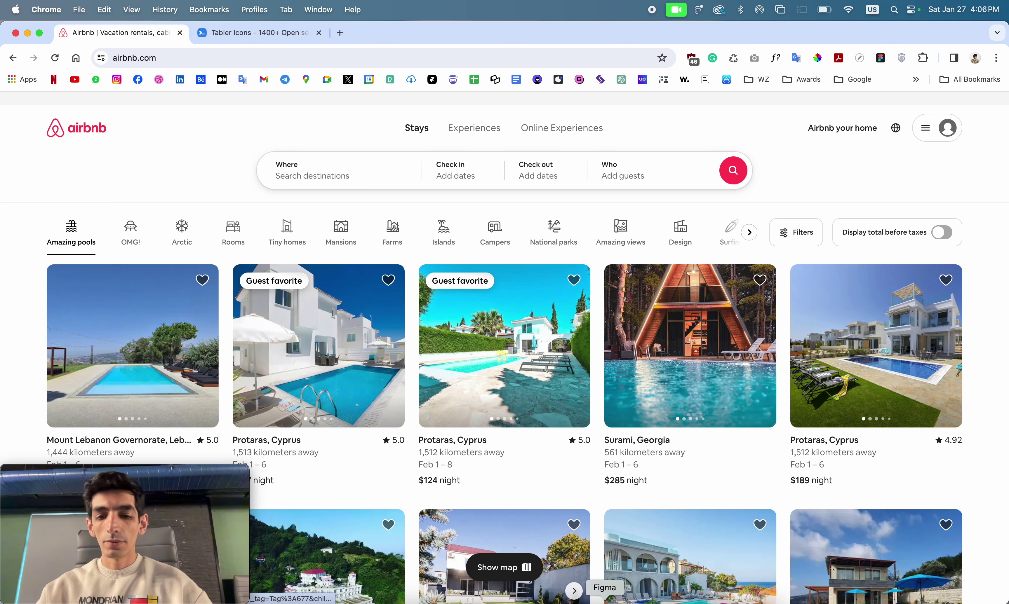
{"action": "left_click", "coordinate": [604, 600]}
{"action": "left_click", "coordinate": [734, 289]}
{"action": "scroll", "coordinate": [734, 288], "scroll_direction": "right", "scroll_amount": 3}
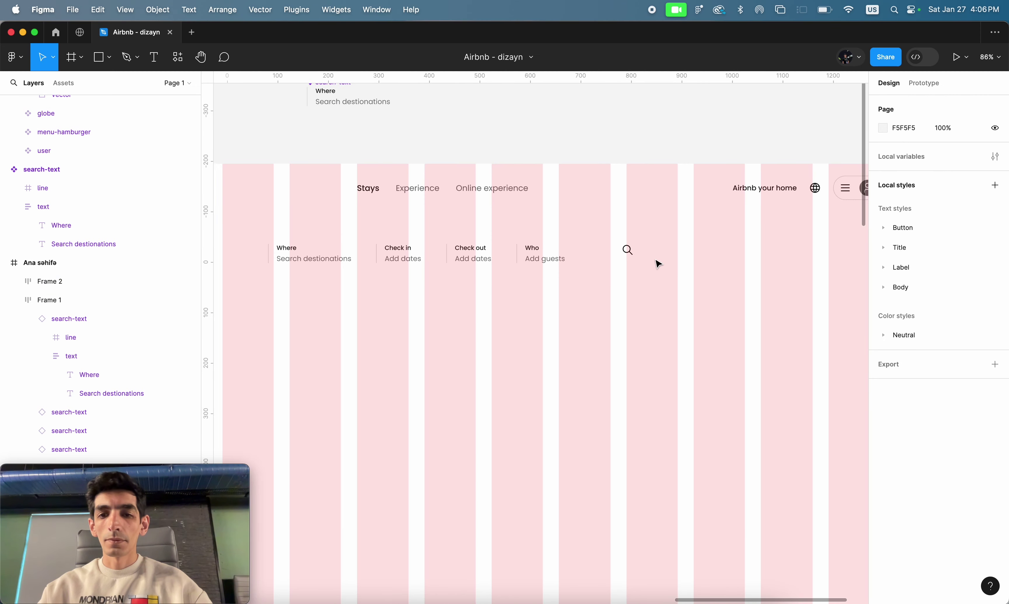
- Give the search icon's Frame 2 an FF385C red fill and bring up the colour styles list
{"action": "left_click", "coordinate": [633, 254]}
{"action": "scroll", "coordinate": [632, 255], "scroll_direction": "up", "scroll_amount": 10}
{"action": "scroll", "coordinate": [634, 257], "scroll_direction": "up", "scroll_amount": 2}
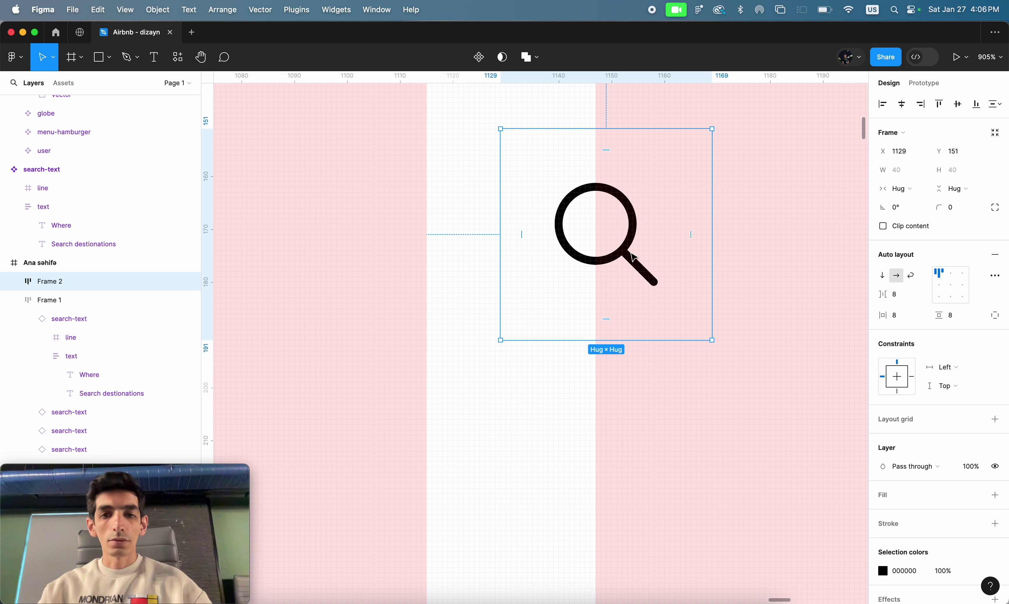
{"action": "left_click", "coordinate": [994, 496]}
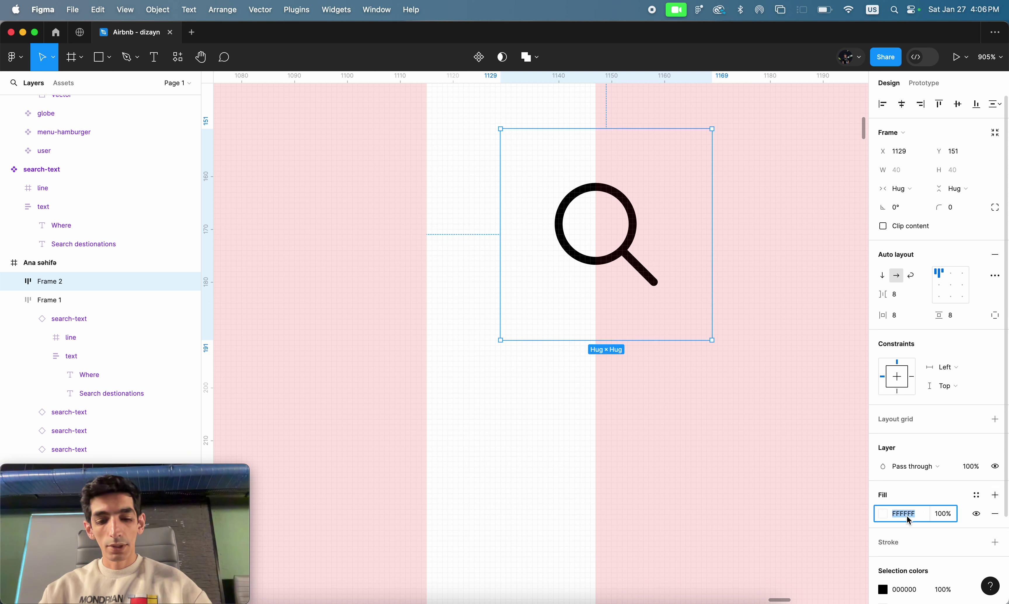
{"action": "key", "text": "Tab"}
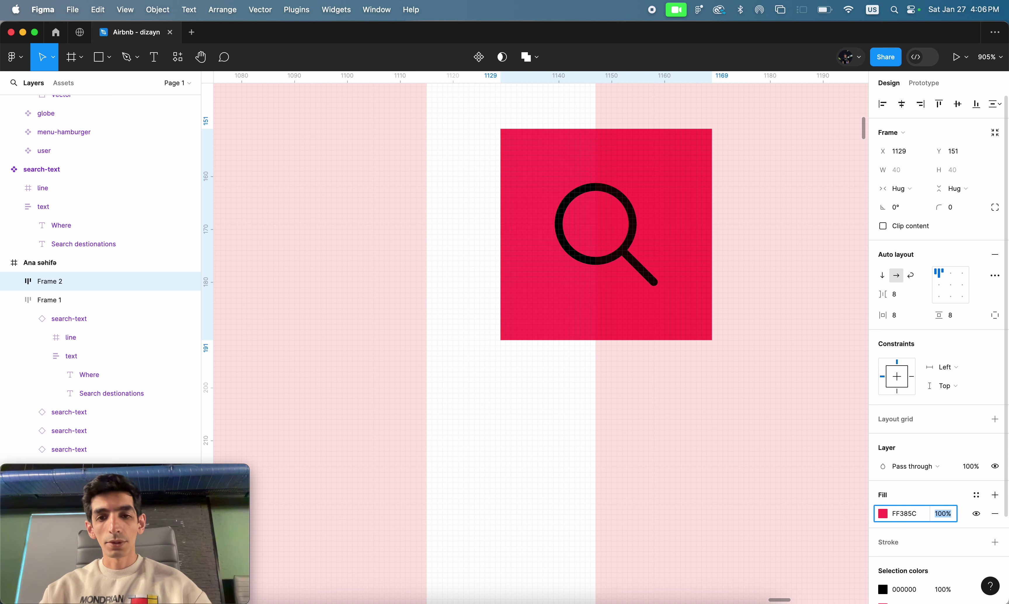
{"action": "left_click", "coordinate": [977, 496]}
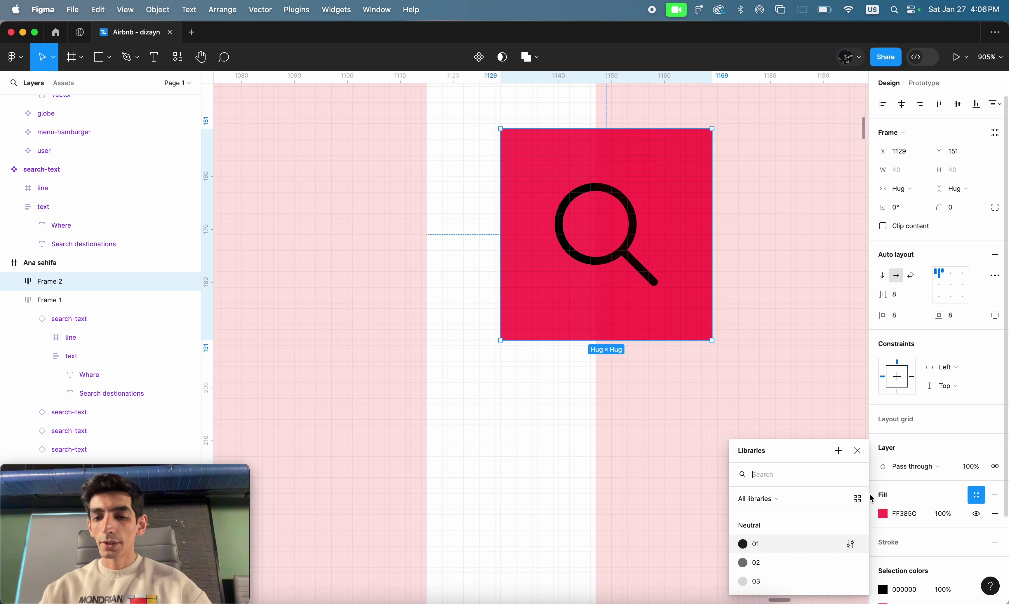
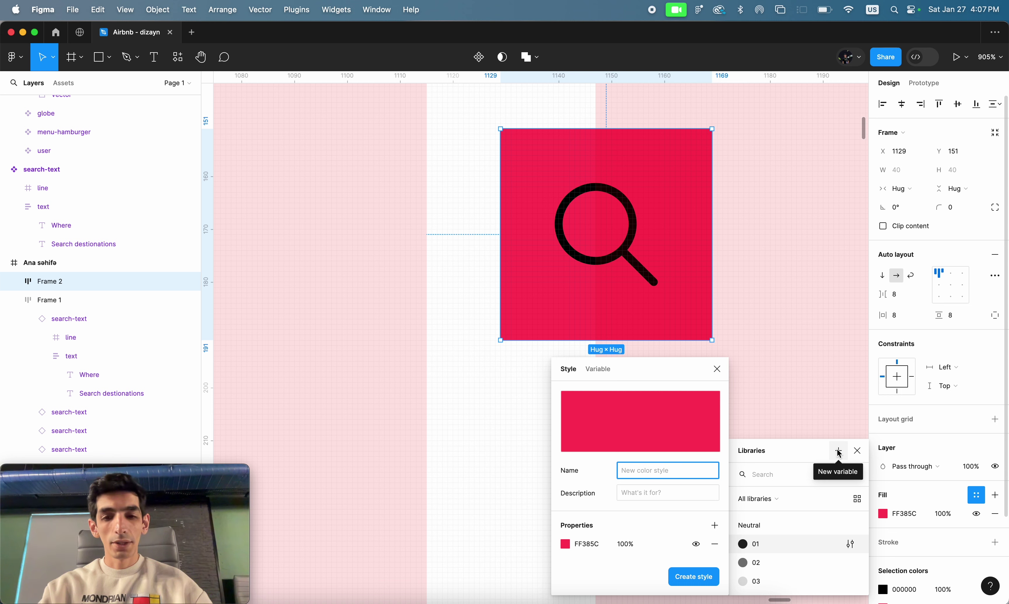
- Save the search button's pink fill as a colour style named Accent
{"action": "type", "text": "A"}
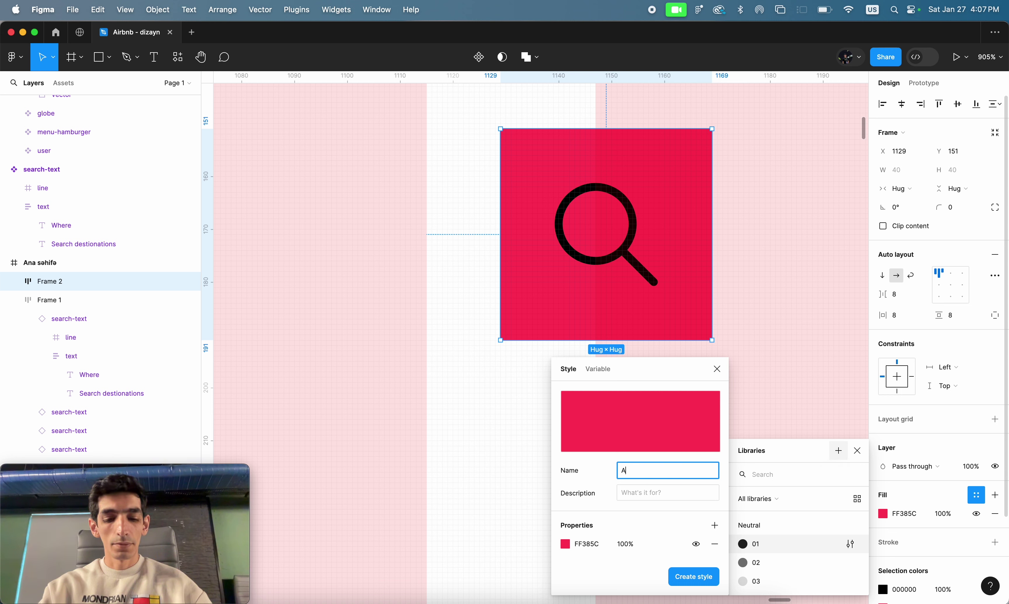
{"action": "type", "text": "ccent"}
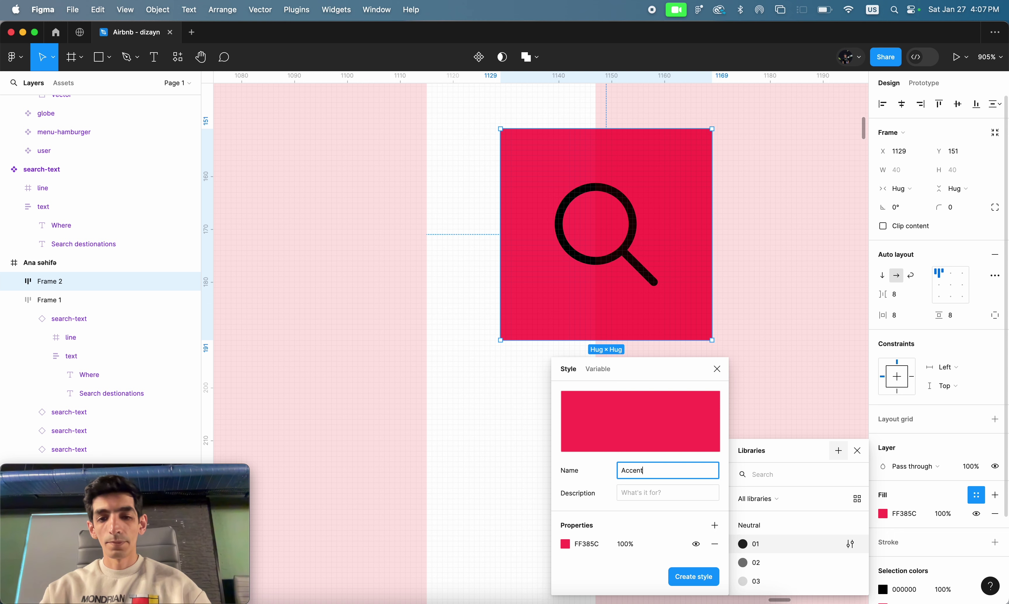
{"action": "key", "text": "Return"}
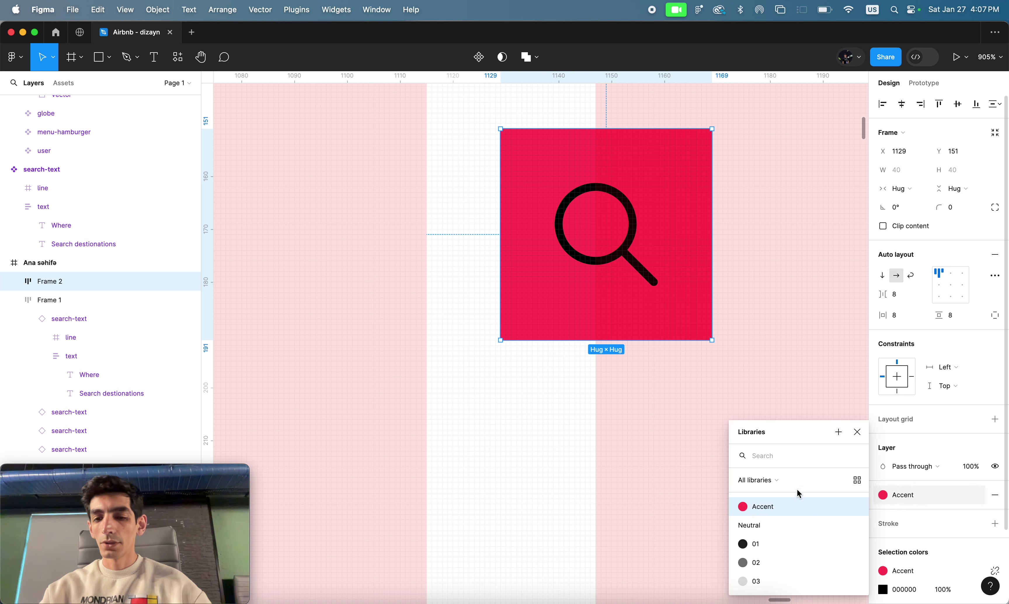
{"action": "left_click", "coordinate": [858, 433]}
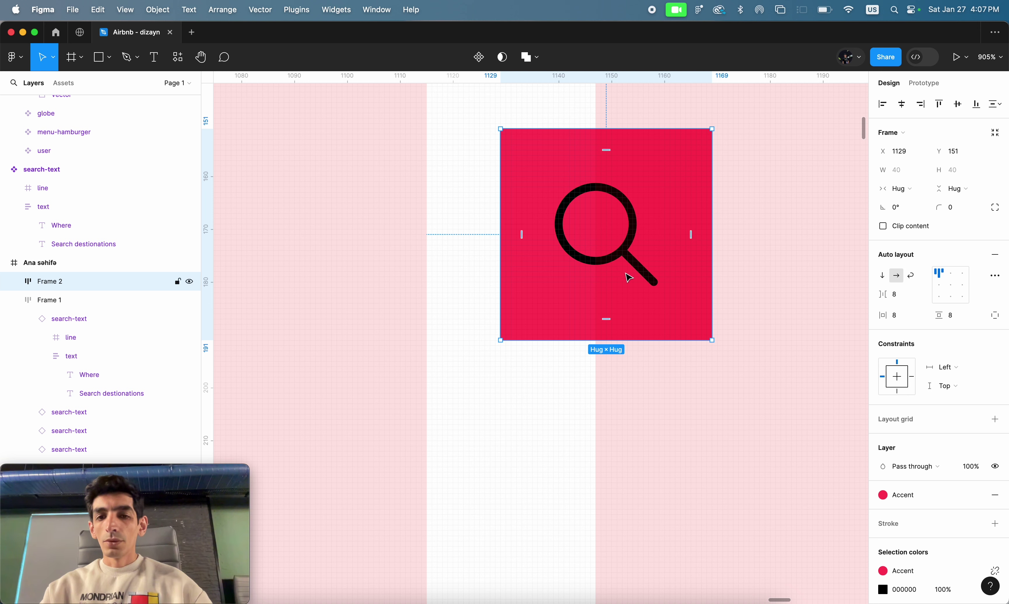
- Change the magnifier icon's black selection colour to white (FFFFFF)
{"action": "scroll", "coordinate": [901, 491], "scroll_direction": "down", "scroll_amount": 2}
{"action": "scroll", "coordinate": [923, 506], "scroll_direction": "down", "scroll_amount": 2}
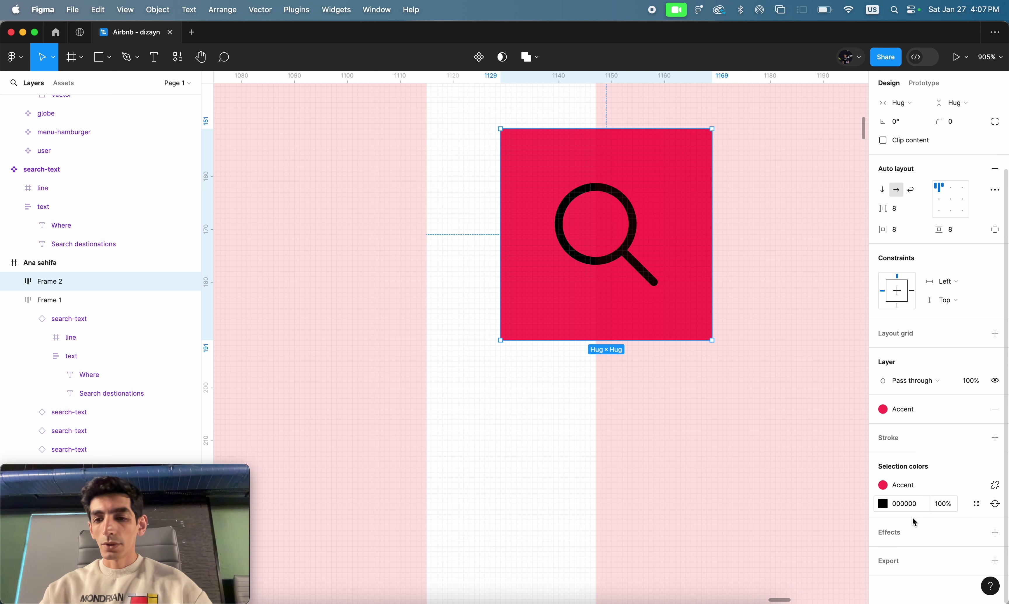
{"action": "left_click", "coordinate": [882, 505]}
{"action": "left_click", "coordinate": [730, 305]}
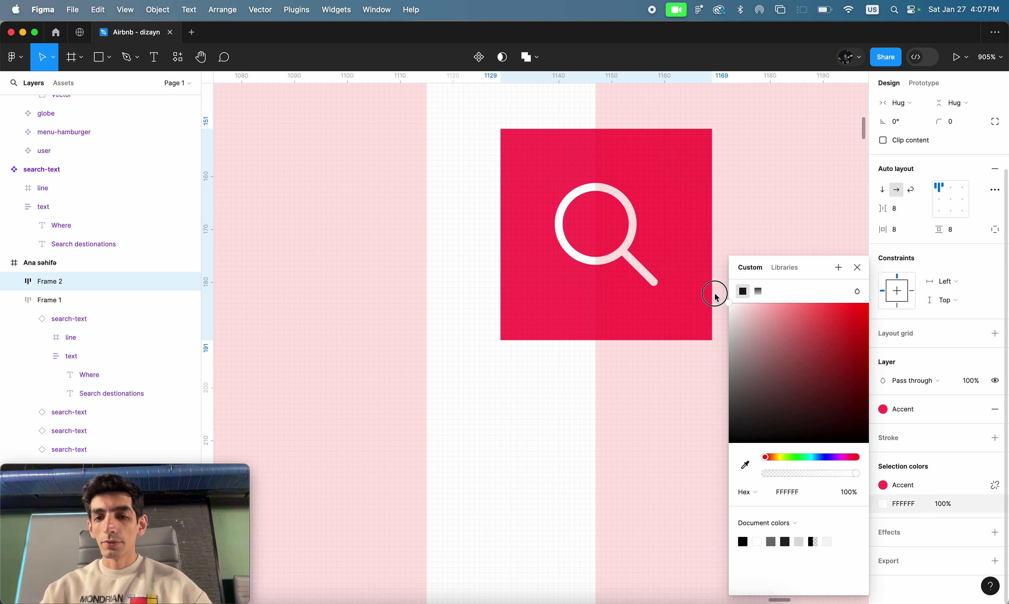
{"action": "left_click", "coordinate": [858, 268]}
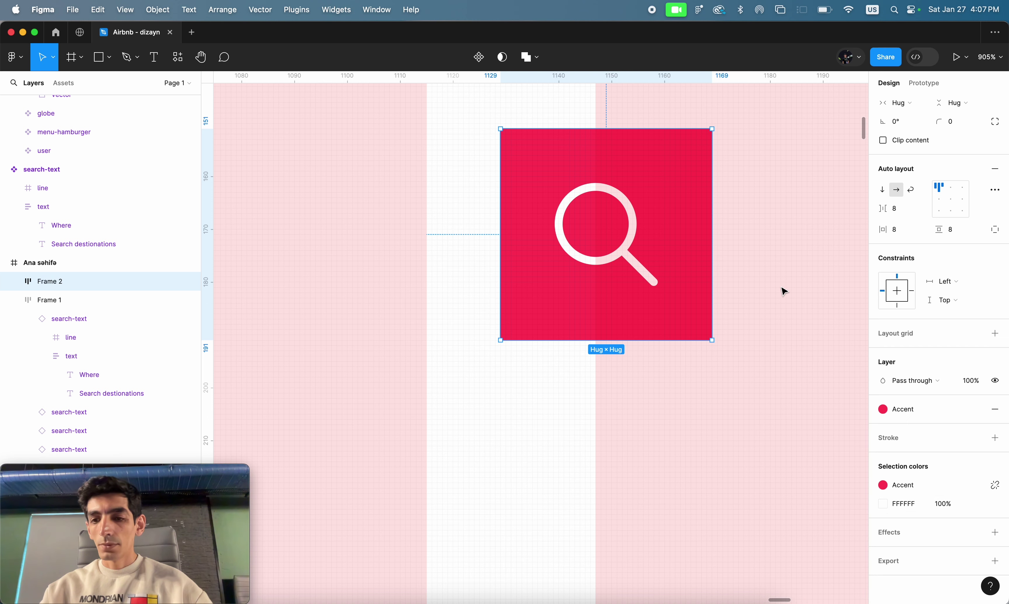
{"action": "left_click", "coordinate": [625, 263]}
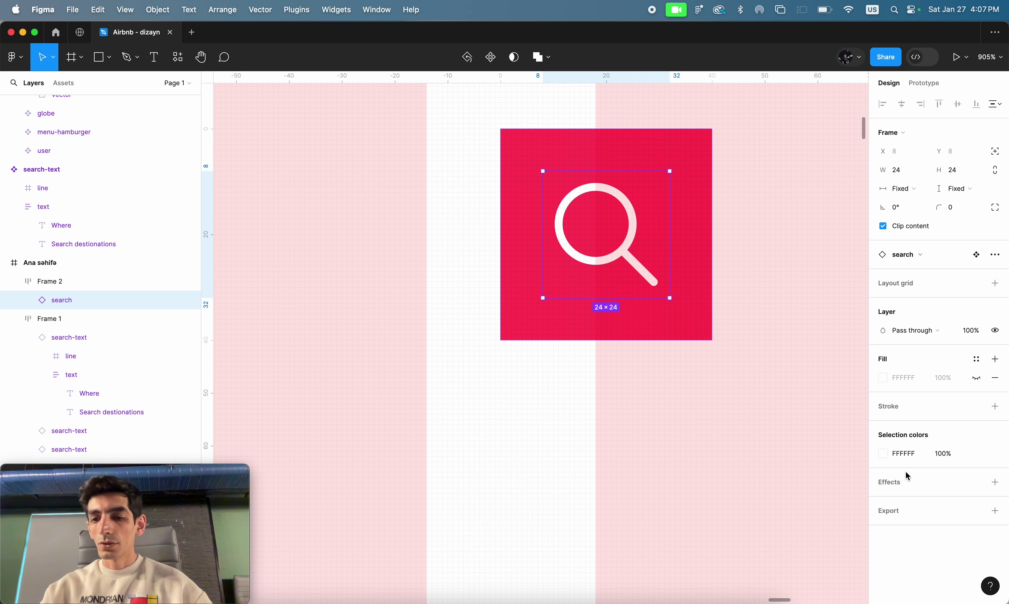
- Save the magnifier icon's FFFFFF fill as a colour style called white
{"action": "left_click", "coordinate": [883, 455]}
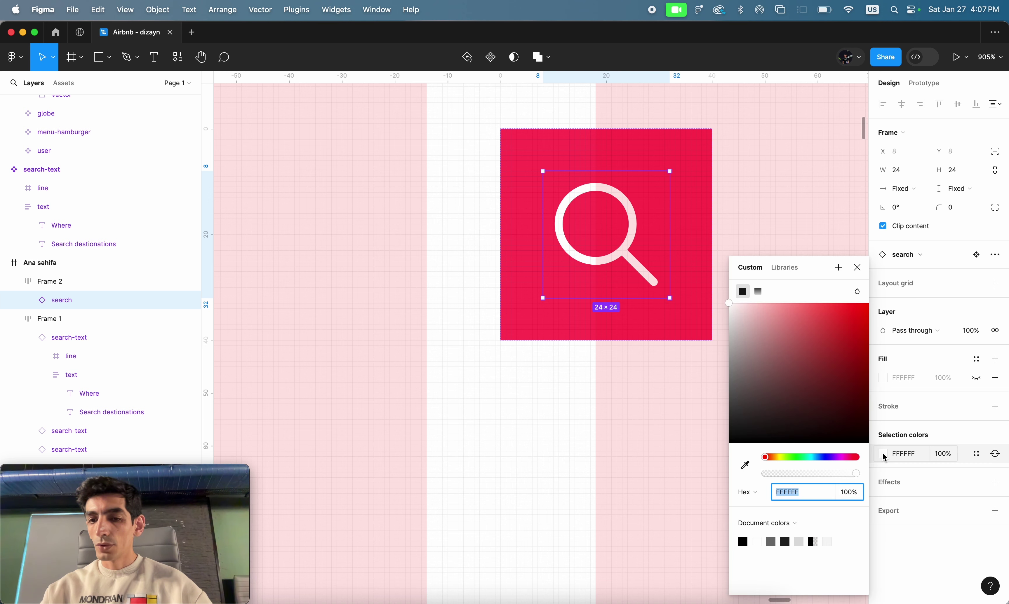
{"action": "left_click", "coordinate": [838, 269]}
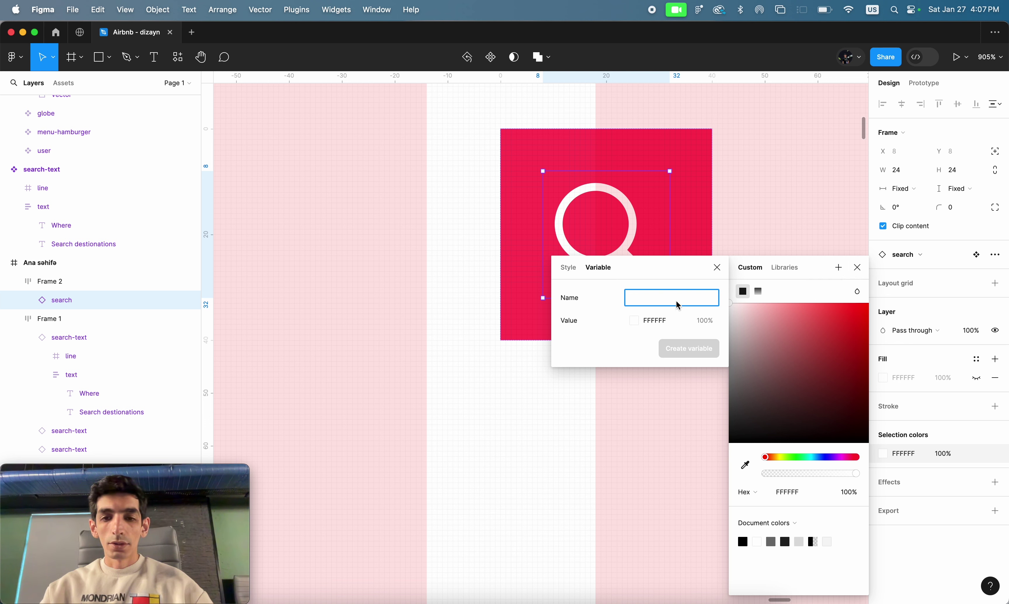
{"action": "left_click", "coordinate": [568, 270]}
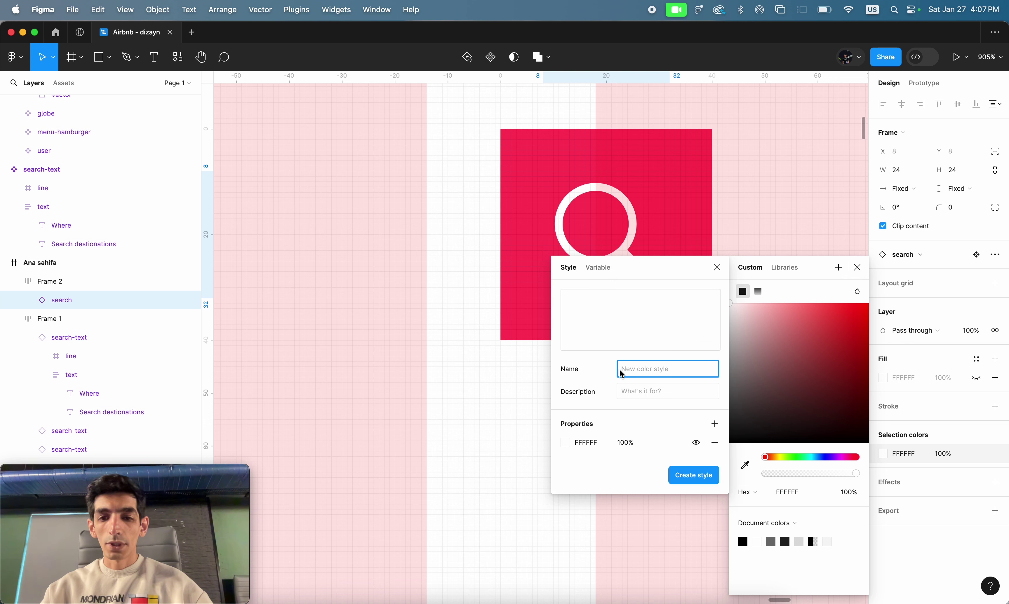
{"action": "type", "text": "w"}
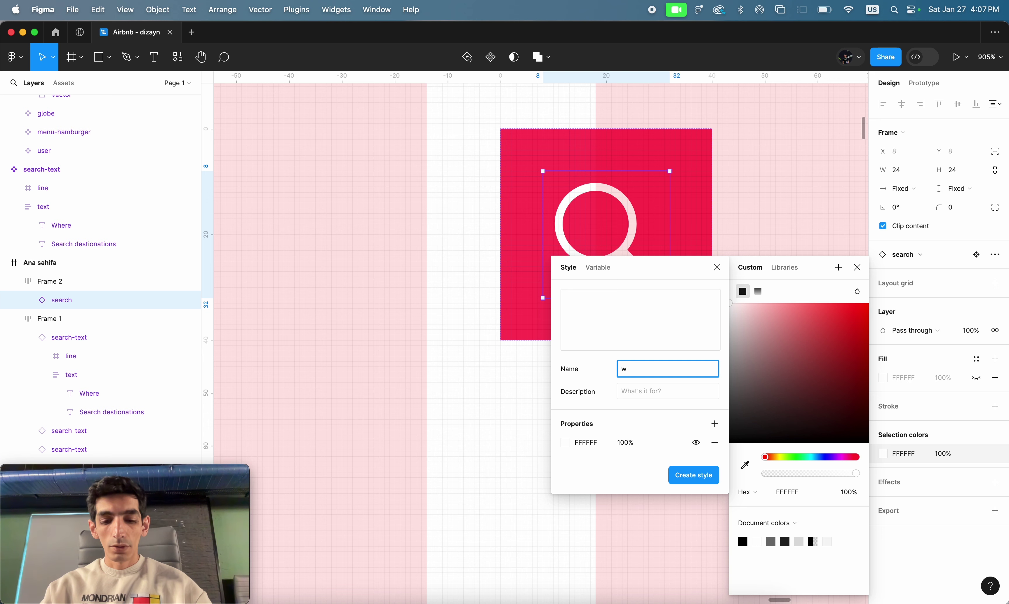
{"action": "type", "text": "hite"}
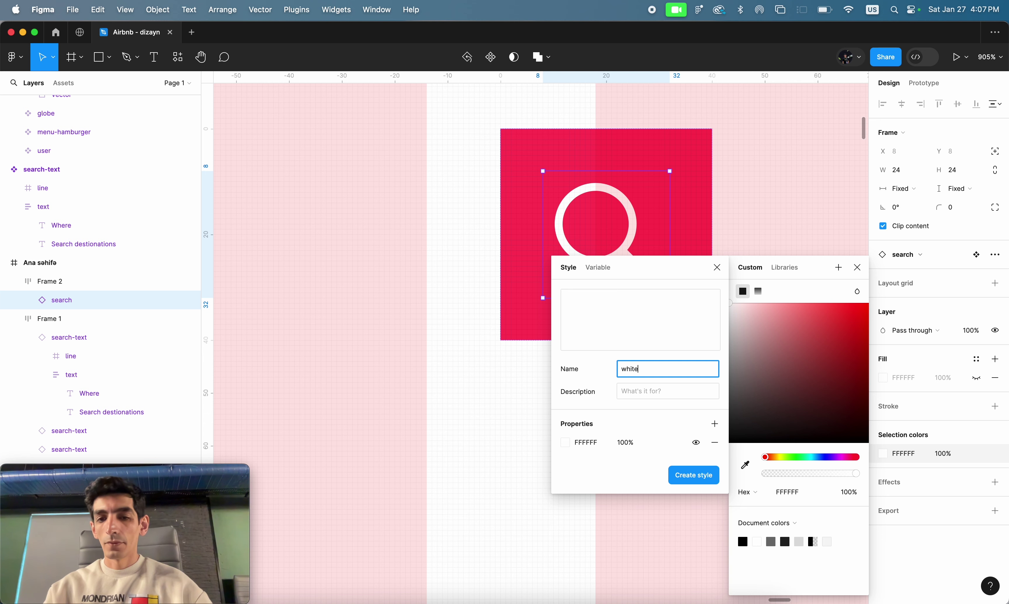
{"action": "key", "text": "Return"}
- Centre the icon inside the pink button frame using auto-layout alignment
{"action": "left_click", "coordinate": [703, 164]}
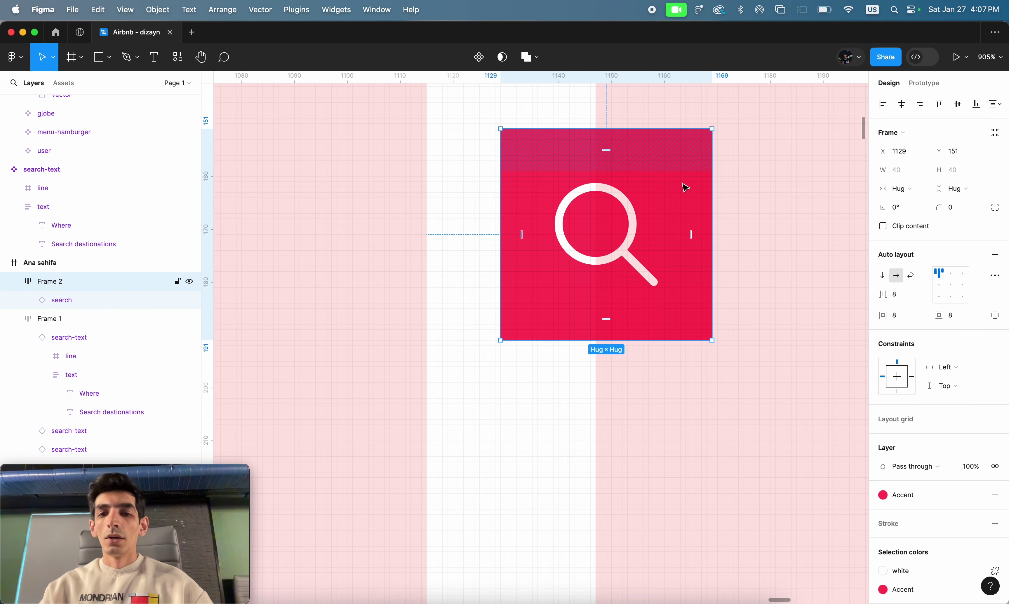
{"action": "scroll", "coordinate": [931, 544], "scroll_direction": "down", "scroll_amount": 3}
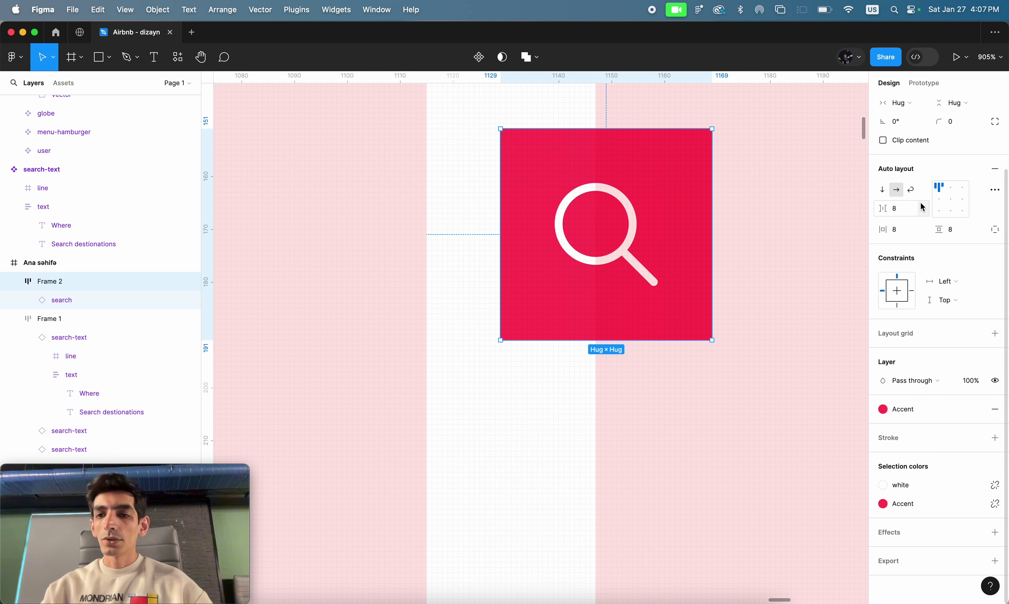
{"action": "scroll", "coordinate": [962, 222], "scroll_direction": "up", "scroll_amount": 1}
{"action": "scroll", "coordinate": [962, 223], "scroll_direction": "up", "scroll_amount": 3}
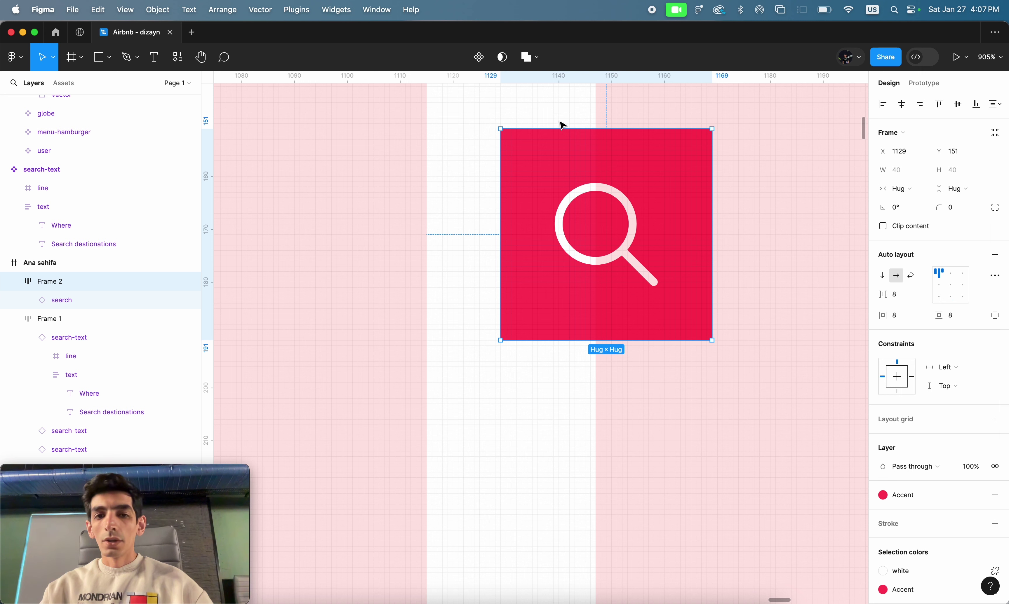
{"action": "left_click", "coordinate": [951, 292]}
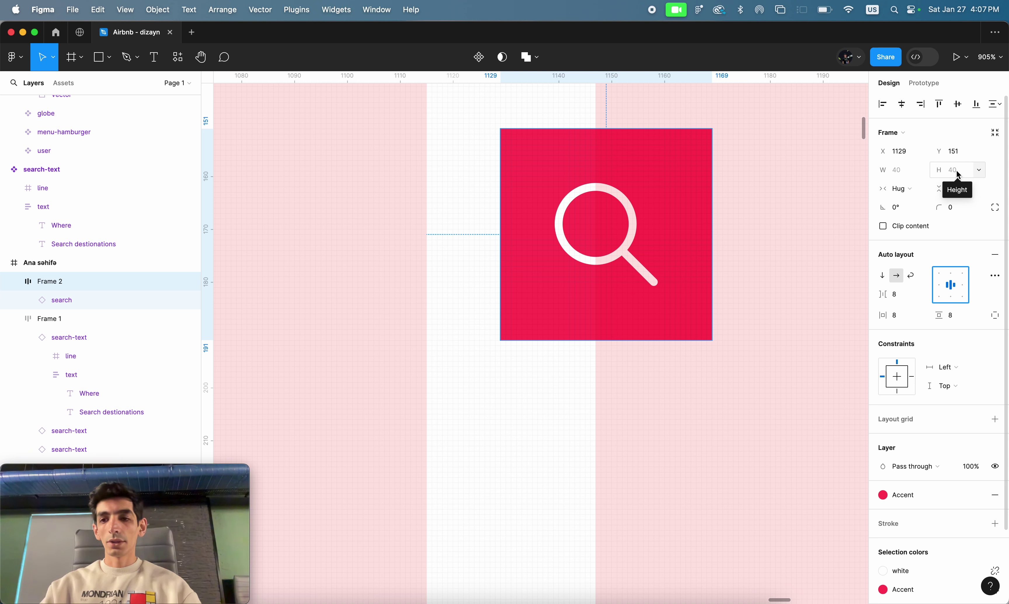
- Round the button with a 20 corner radius, then bring up Chrome
{"action": "left_click", "coordinate": [953, 208]}
{"action": "type", "text": "20"}
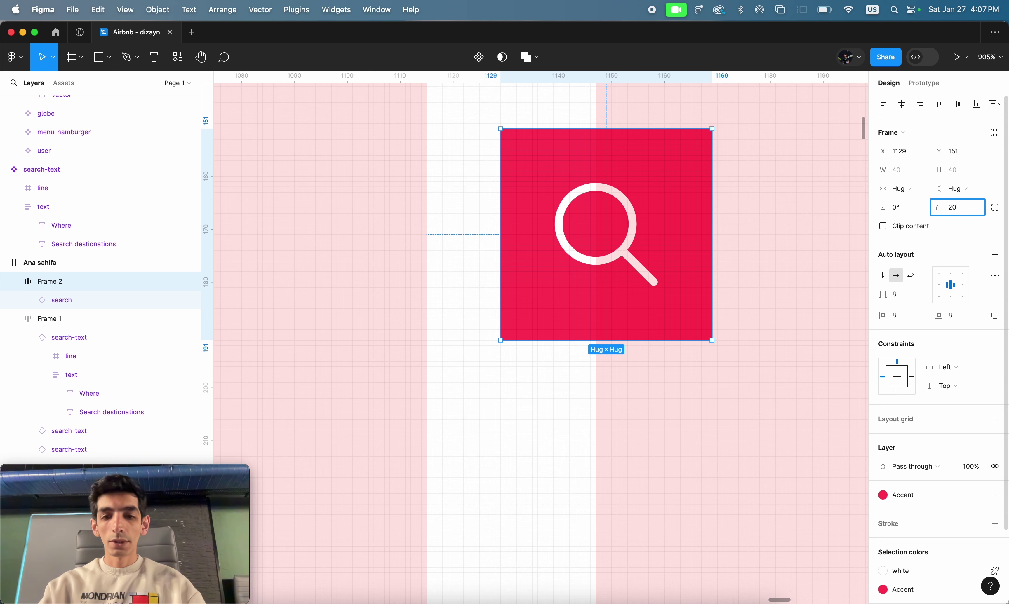
{"action": "key", "text": "Tab"}
{"action": "scroll", "coordinate": [606, 196], "scroll_direction": "down", "scroll_amount": 10}
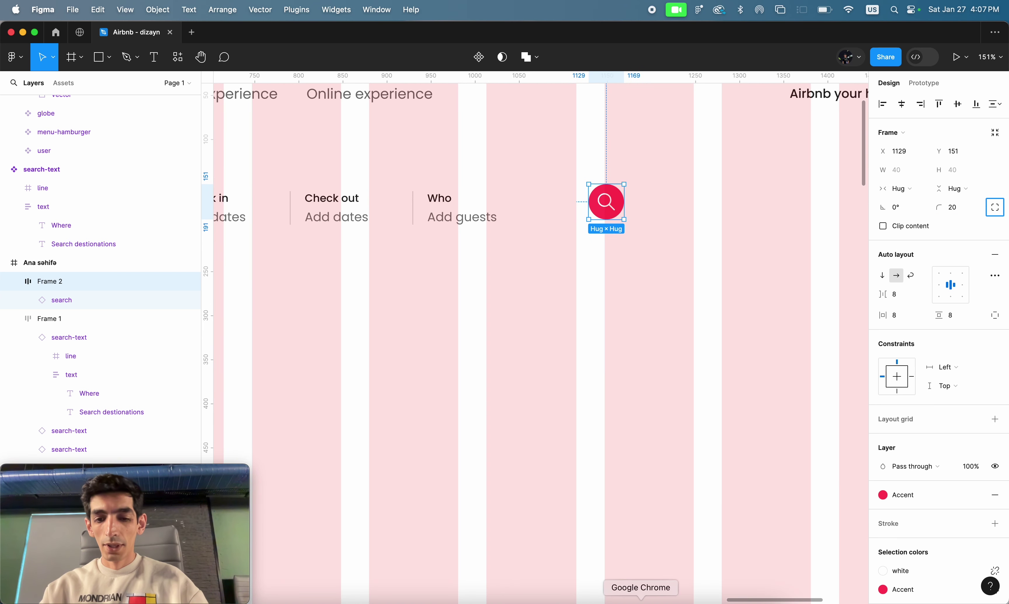
{"action": "left_click", "coordinate": [642, 596]}
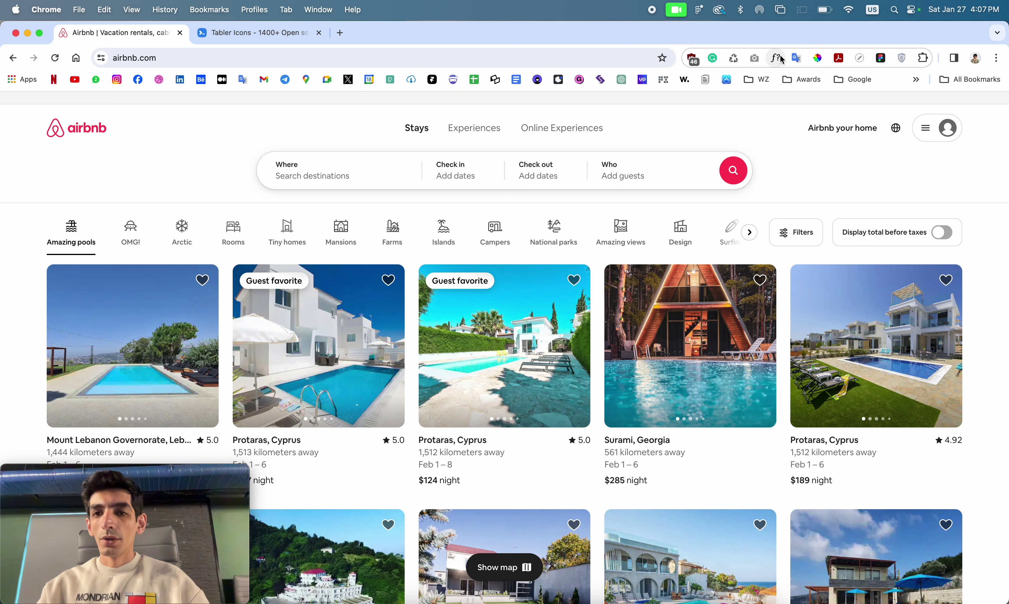
- Measure Airbnb's live search button with the ruler extension, then return to Figma
{"action": "left_click", "coordinate": [858, 60]}
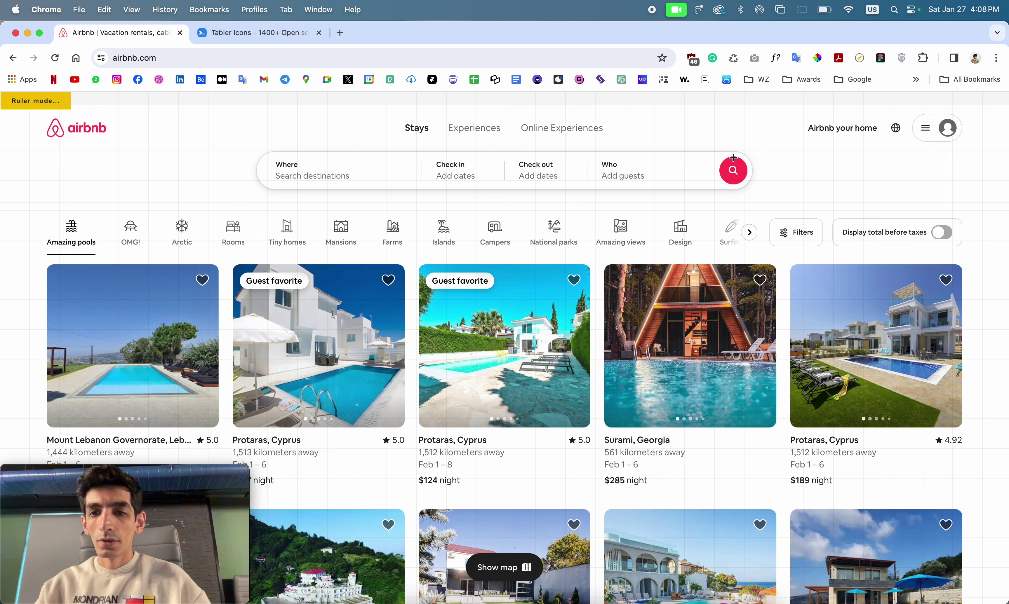
{"action": "left_click_drag", "start_coordinate": [733, 158], "coordinate": [743, 184]}
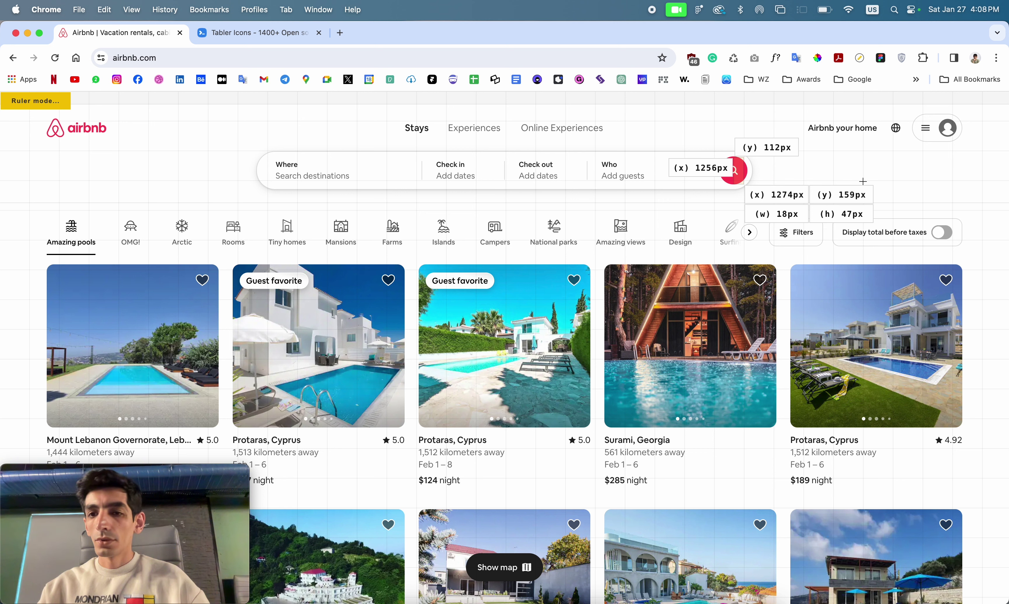
{"action": "left_click", "coordinate": [22, 108]}
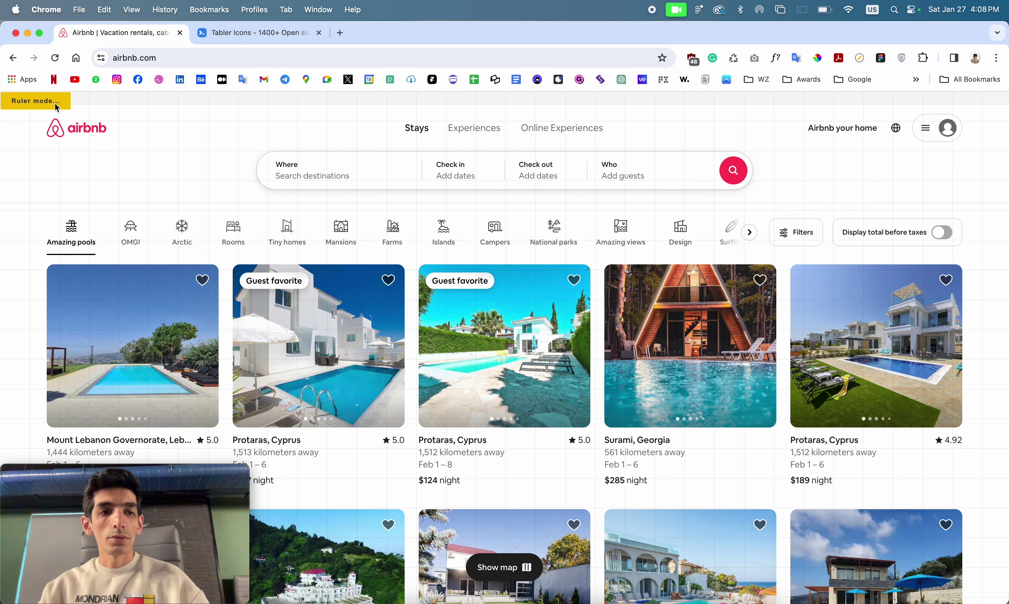
{"action": "left_click", "coordinate": [861, 60]}
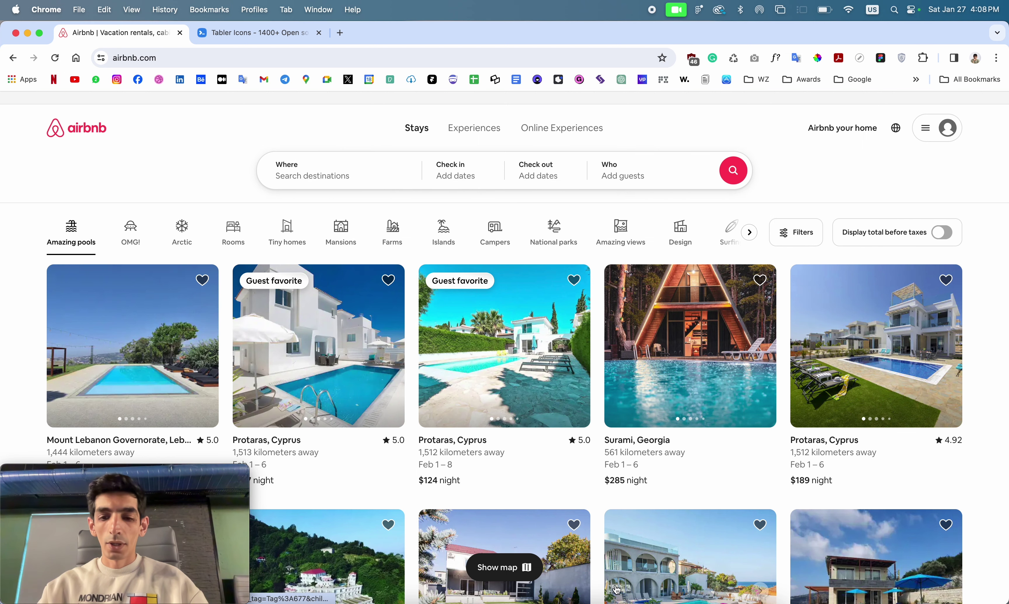
{"action": "left_click", "coordinate": [604, 600]}
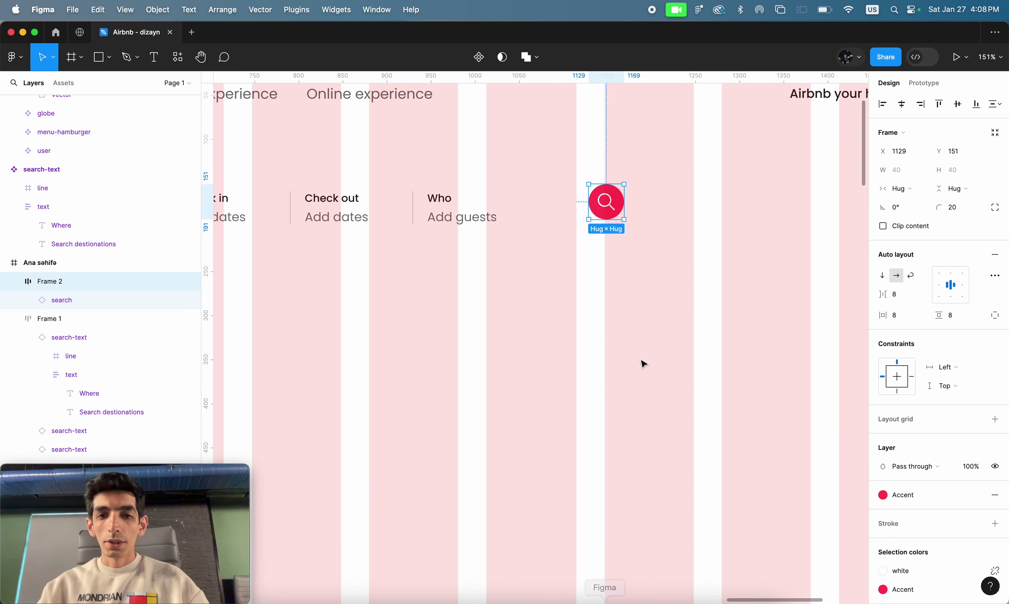
- Rename the Frame 1 search bar layer to search-box
{"action": "scroll", "coordinate": [646, 355], "scroll_direction": "down", "scroll_amount": 5}
{"action": "left_click", "coordinate": [599, 321]}
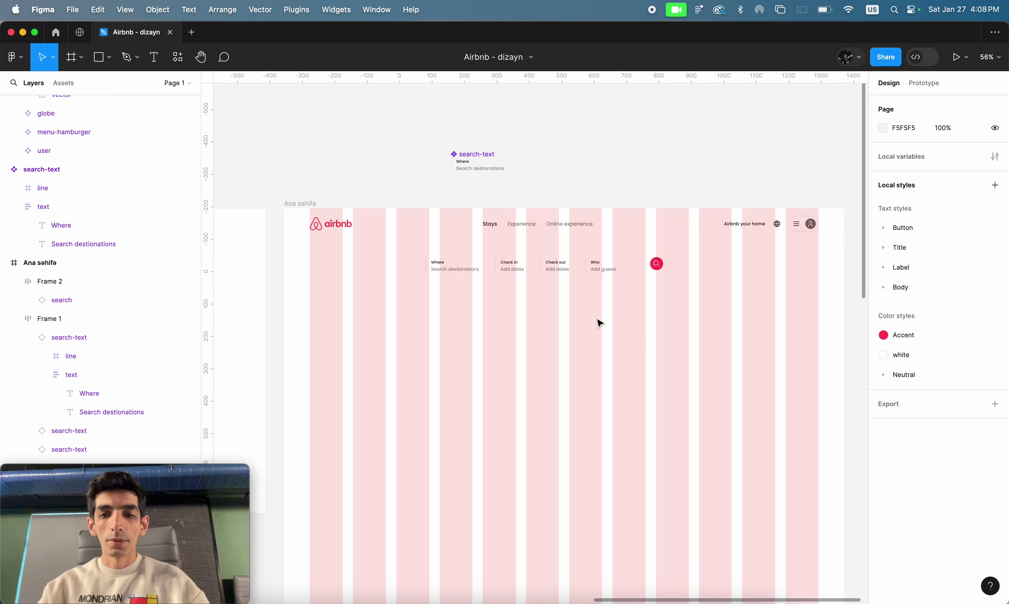
{"action": "scroll", "coordinate": [599, 322], "scroll_direction": "up", "scroll_amount": 10}
{"action": "key", "text": "ctrl+z"}
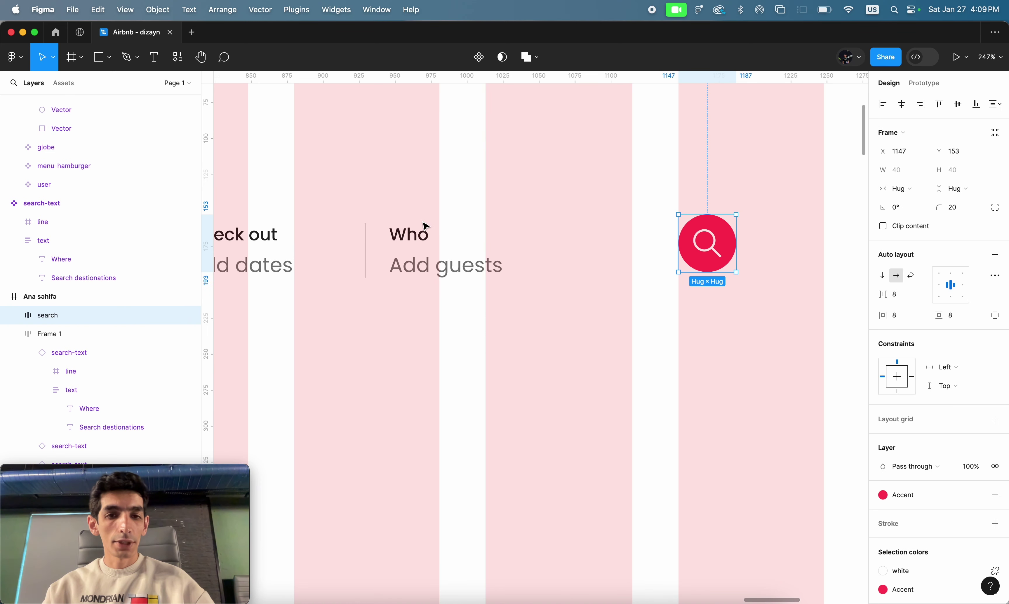
{"action": "scroll", "coordinate": [412, 257], "scroll_direction": "left", "scroll_amount": 3}
{"action": "scroll", "coordinate": [412, 257], "scroll_direction": "down", "scroll_amount": 5}
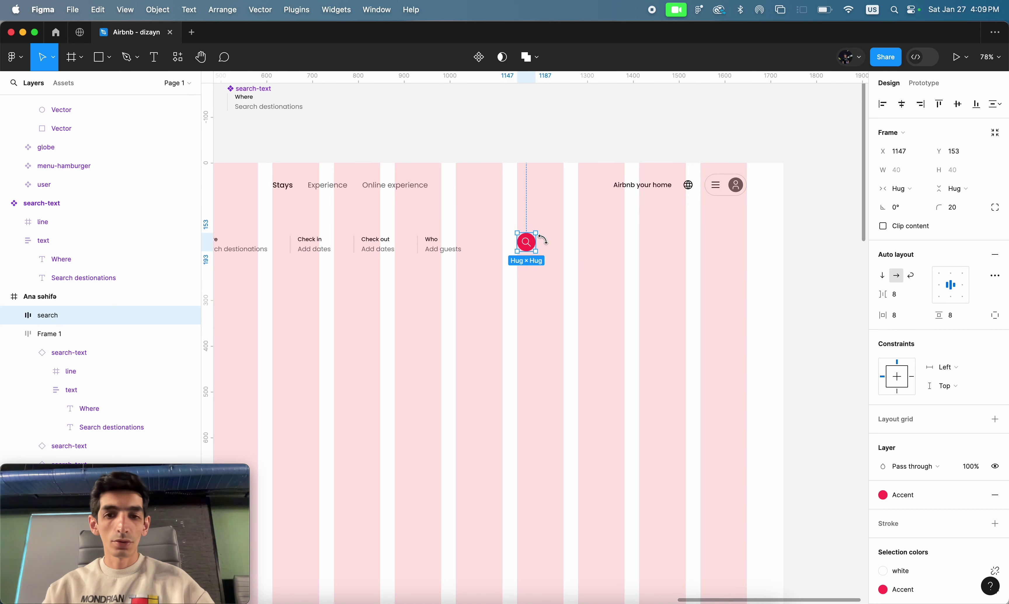
{"action": "scroll", "coordinate": [21, 335], "scroll_direction": "down", "scroll_amount": 1}
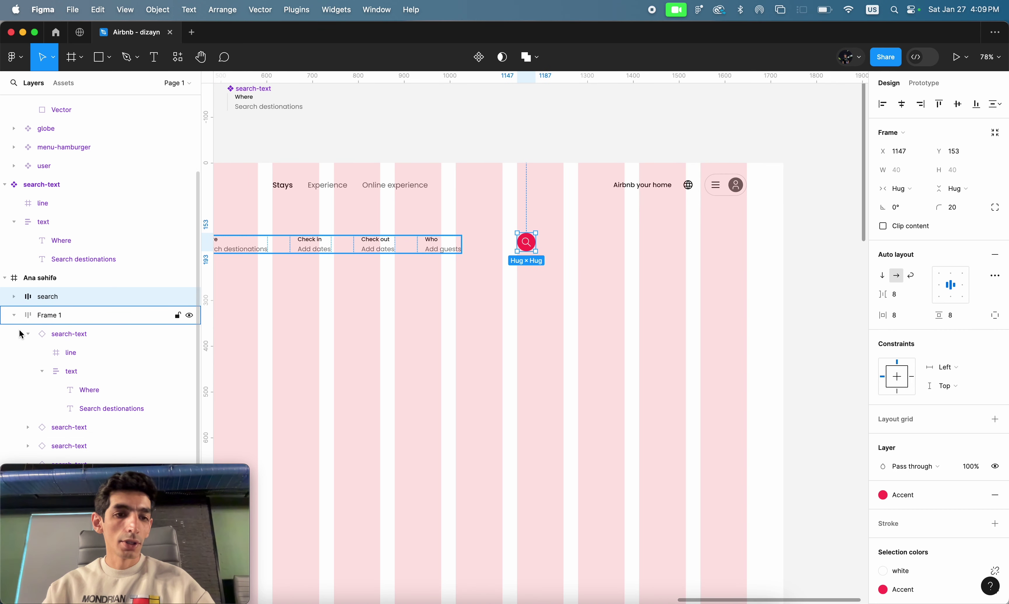
{"action": "scroll", "coordinate": [263, 331], "scroll_direction": "left", "scroll_amount": 3}
{"action": "scroll", "coordinate": [335, 280], "scroll_direction": "left", "scroll_amount": 3}
{"action": "scroll", "coordinate": [451, 208], "scroll_direction": "up", "scroll_amount": 3}
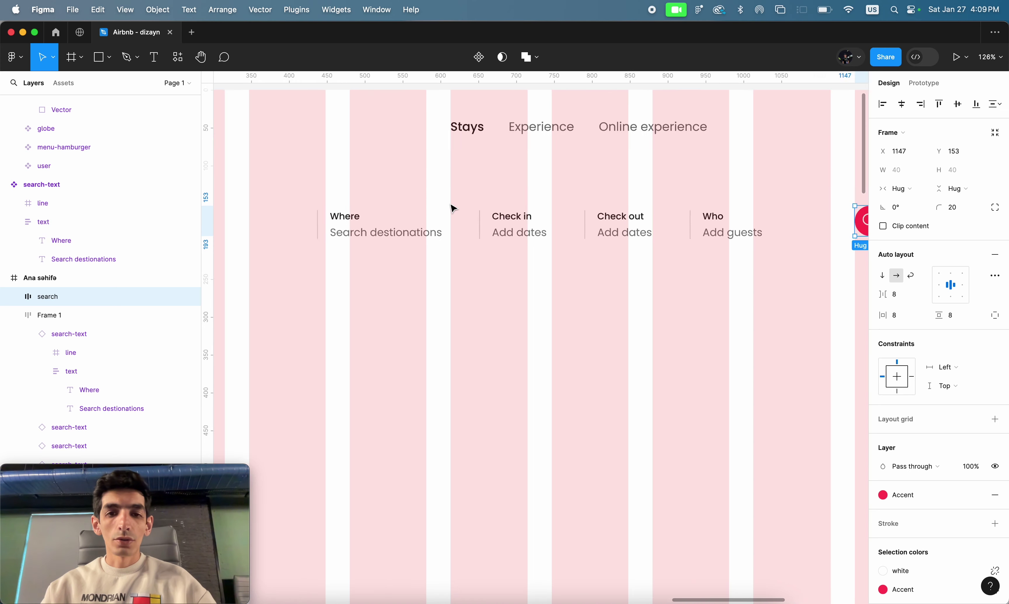
{"action": "scroll", "coordinate": [451, 208], "scroll_direction": "up", "scroll_amount": 3}
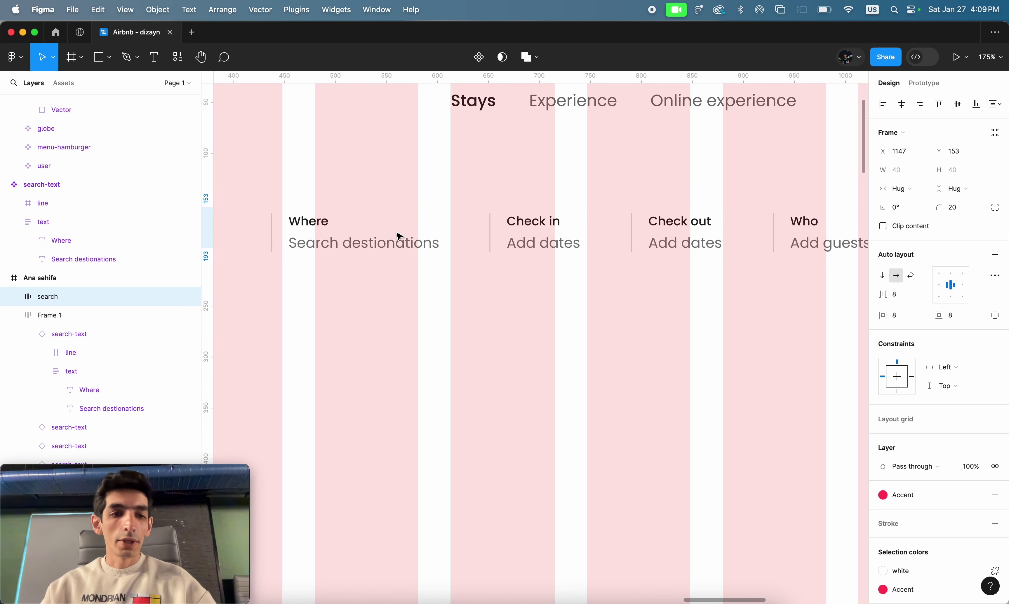
{"action": "double_click", "coordinate": [49, 314]}
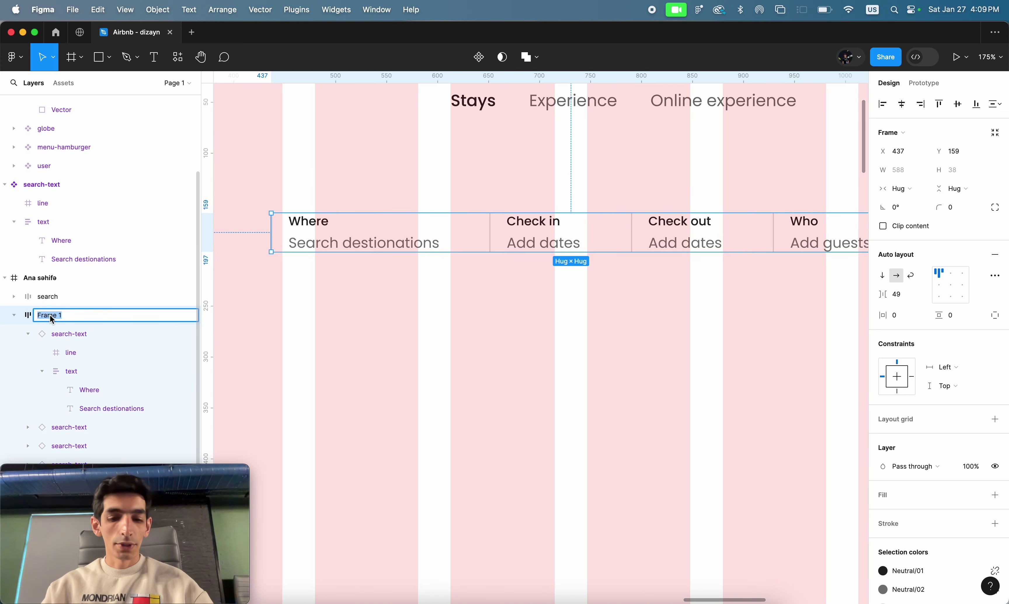
{"action": "type", "text": "search"}
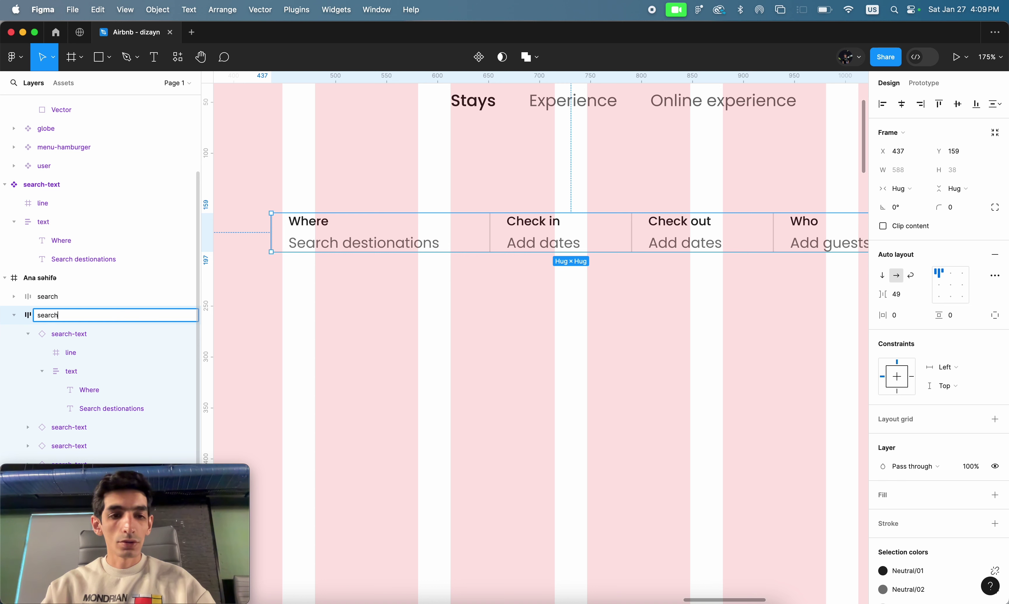
{"action": "type", "text": "-box"}
{"action": "key", "text": "Return"}
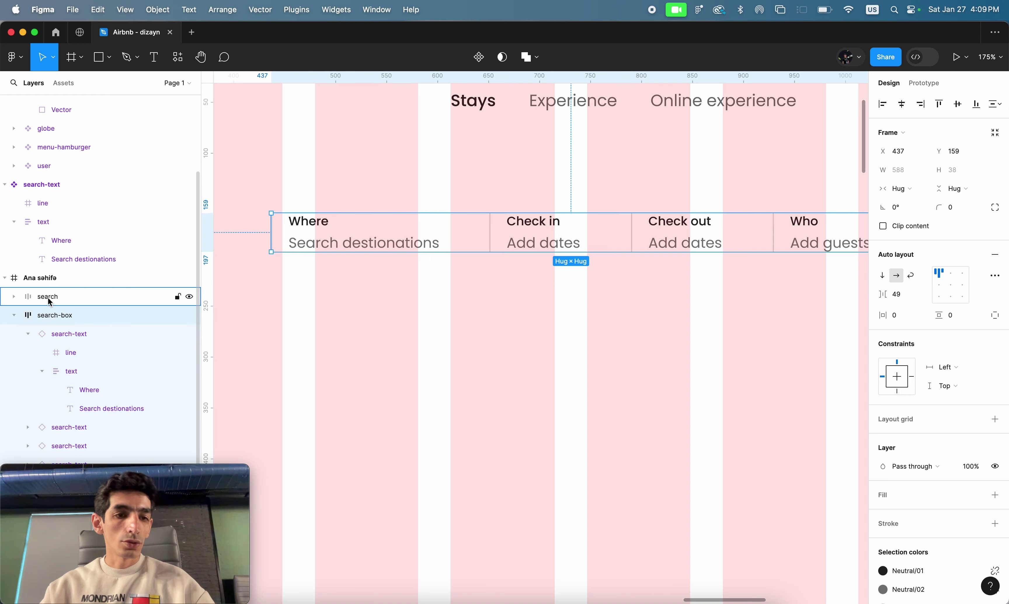
- Move the search button into search-box as its last item after Who, then switch to Chrome
{"action": "left_click_drag", "start_coordinate": [47, 297], "coordinate": [50, 323]}
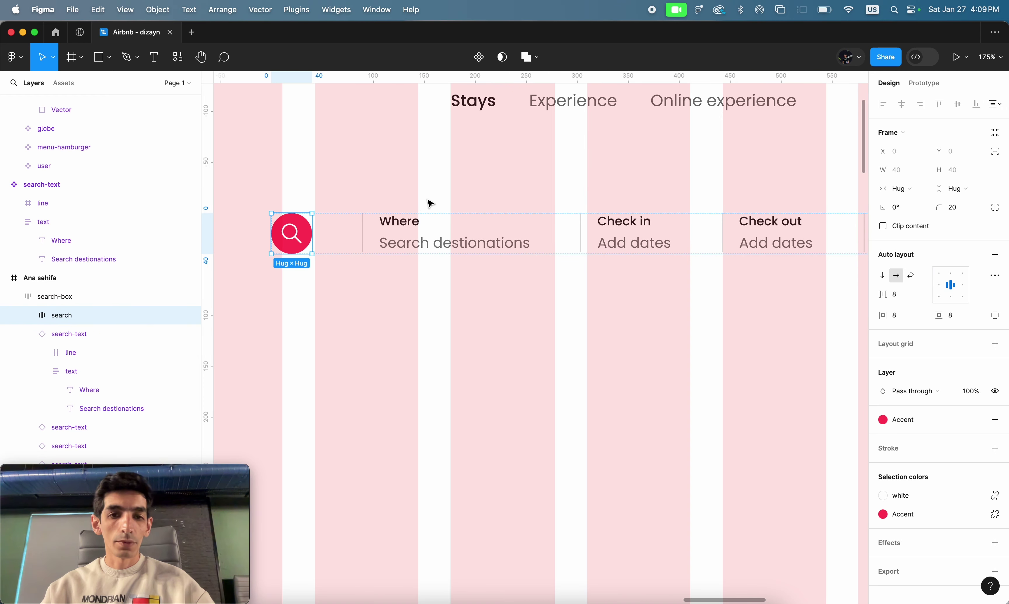
{"action": "scroll", "coordinate": [428, 204], "scroll_direction": "down", "scroll_amount": 5}
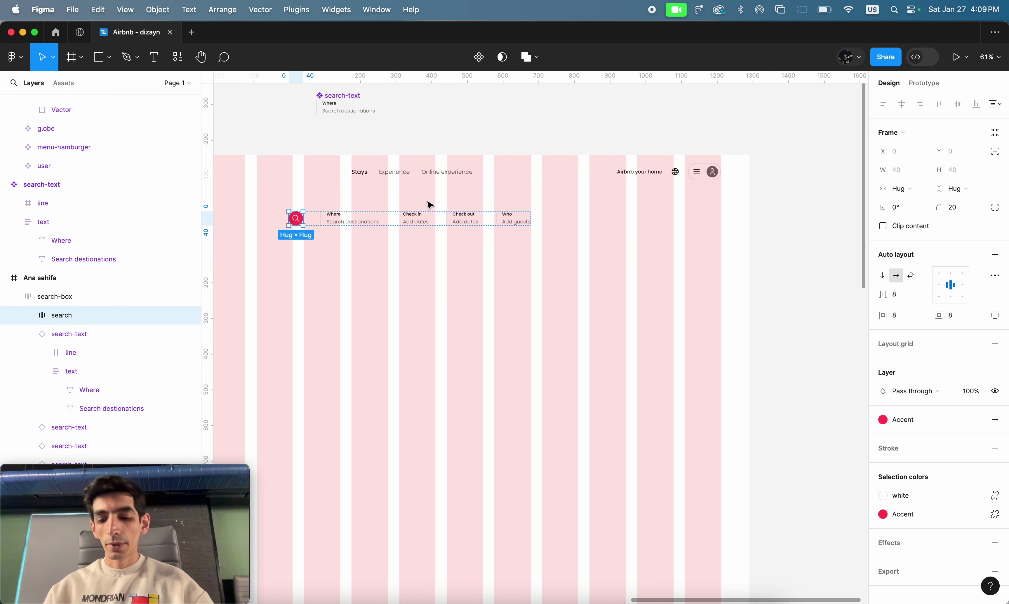
{"action": "key", "text": "Right"}
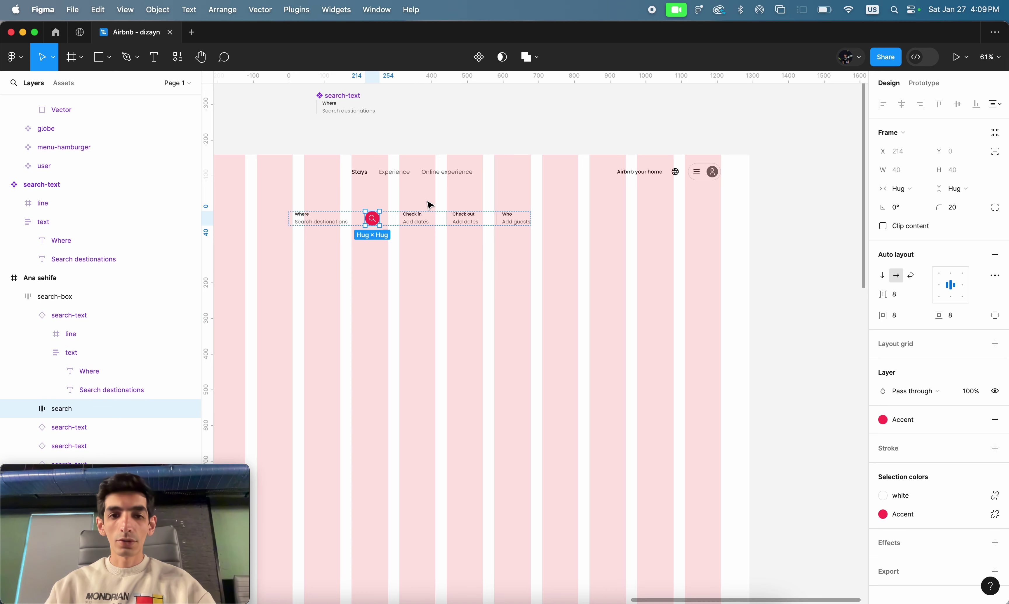
{"action": "key", "text": "Right"}
{"action": "key", "text": "Right"}
{"action": "key", "text": "Right"}
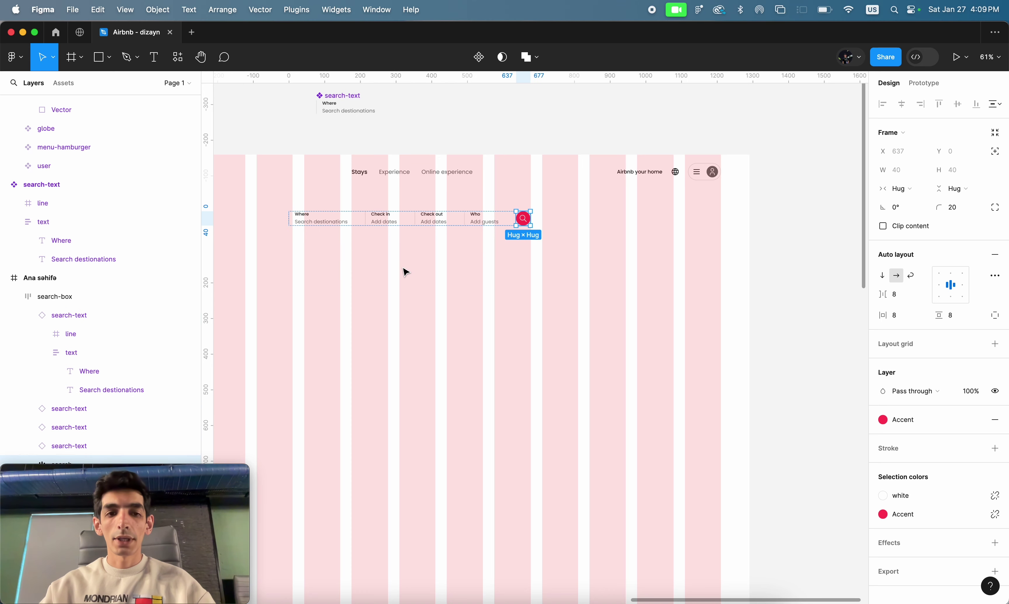
{"action": "left_click", "coordinate": [406, 270]}
{"action": "scroll", "coordinate": [406, 270], "scroll_direction": "up", "scroll_amount": 5}
{"action": "scroll", "coordinate": [405, 270], "scroll_direction": "down", "scroll_amount": 2}
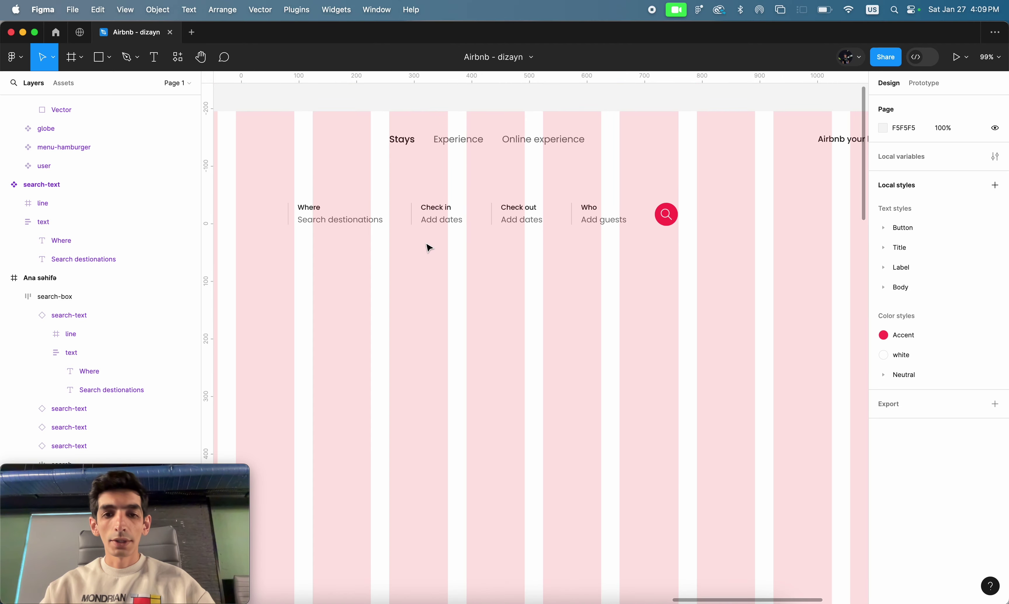
{"action": "left_click", "coordinate": [441, 219]}
{"action": "scroll", "coordinate": [536, 243], "scroll_direction": "down", "scroll_amount": 1}
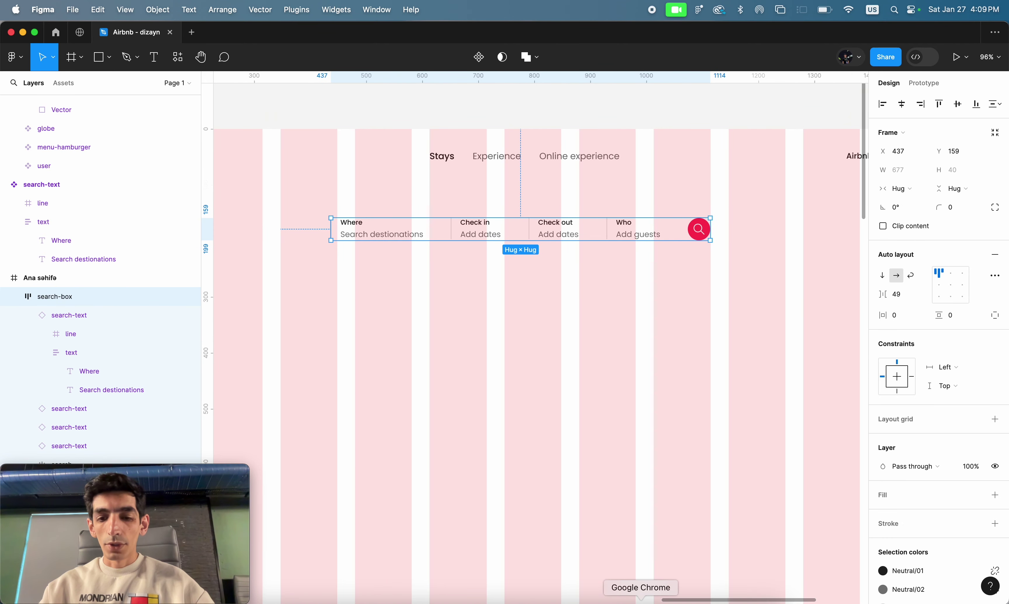
{"action": "left_click", "coordinate": [641, 601]}
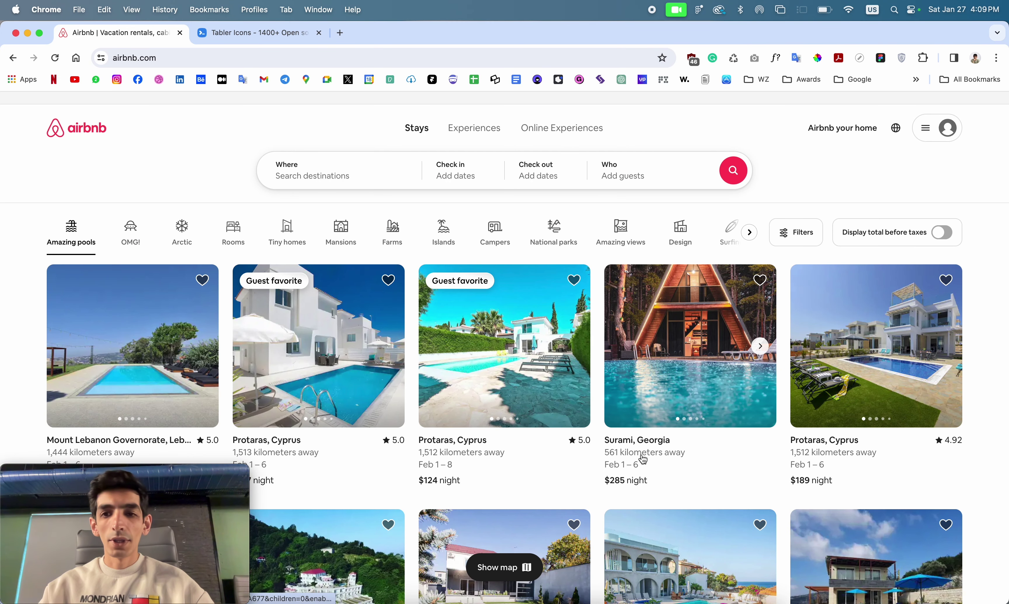
{"action": "mouse_move", "coordinate": [689, 371]}
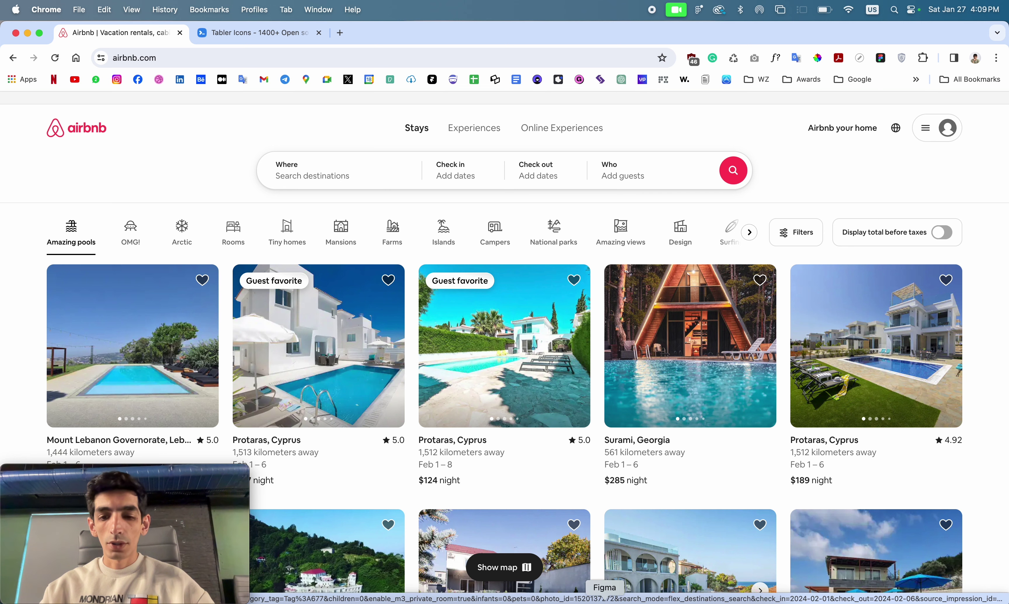
- Give search-box 16 vertical and 16 horizontal padding with centred contents
{"action": "left_click", "coordinate": [605, 601]}
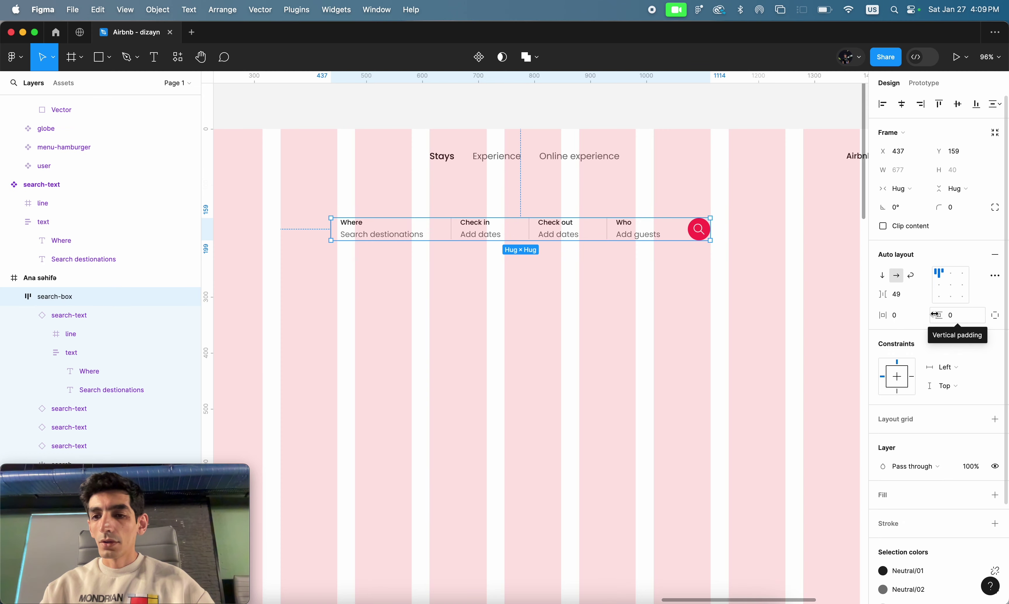
{"action": "left_click", "coordinate": [956, 322]}
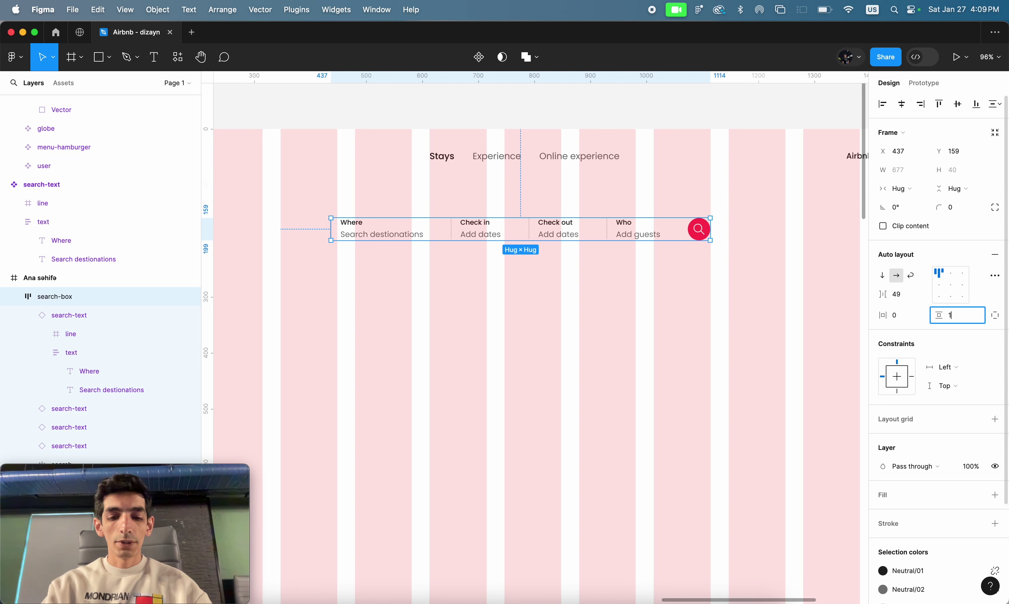
{"action": "type", "text": "16"}
{"action": "key", "text": "Tab"}
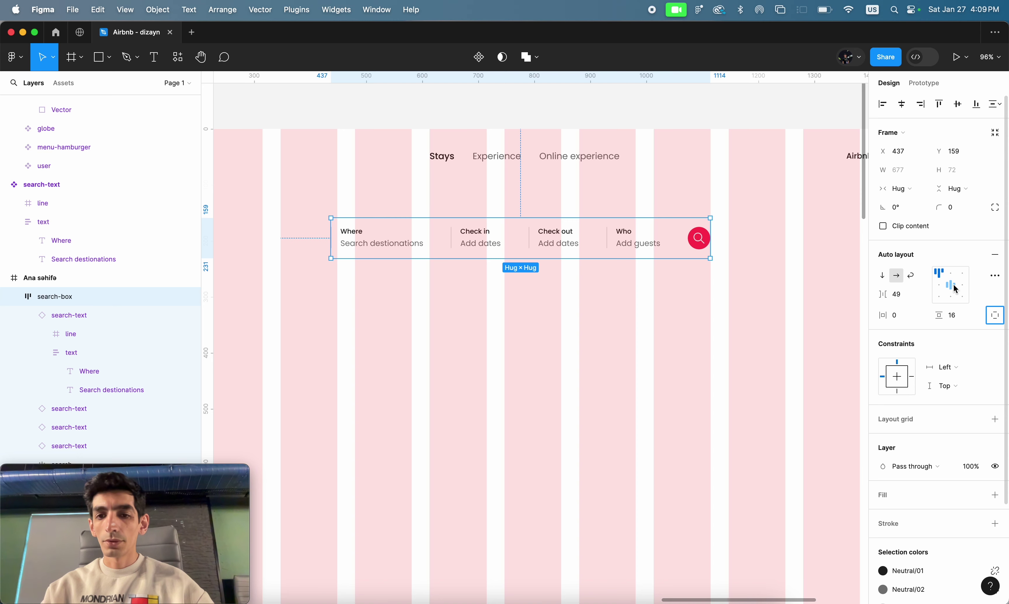
{"action": "left_click", "coordinate": [951, 285]}
{"action": "left_click", "coordinate": [905, 320]}
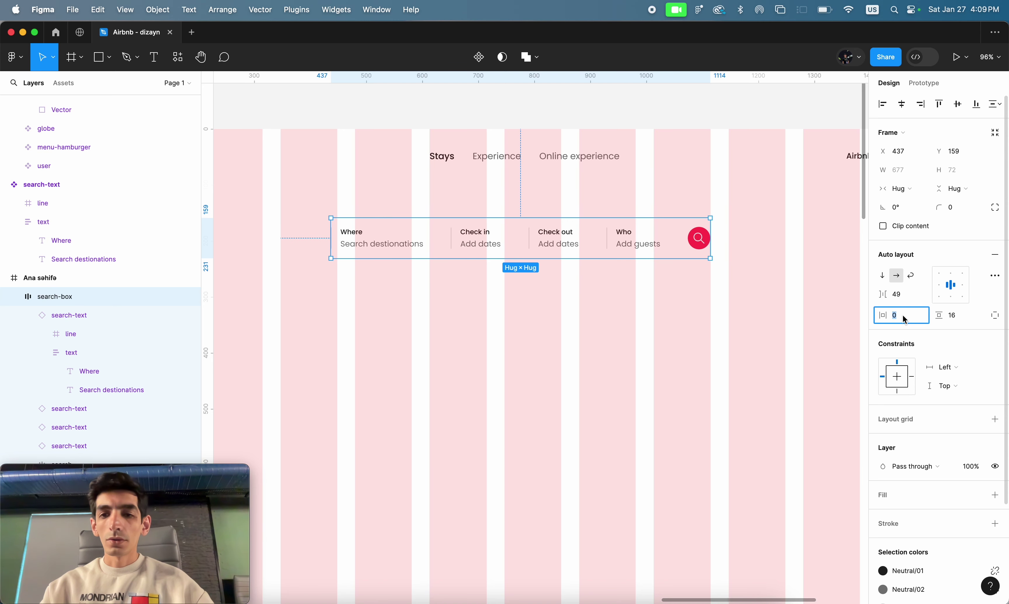
{"action": "type", "text": "16"}
{"action": "key", "text": "Tab"}
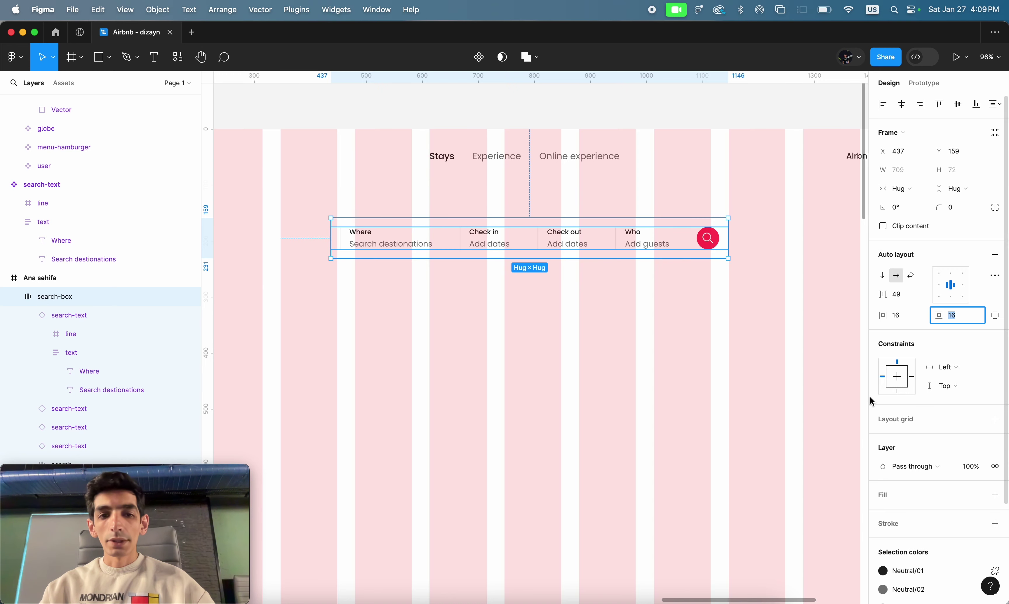
{"action": "scroll", "coordinate": [737, 186], "scroll_direction": "up", "scroll_amount": 3}
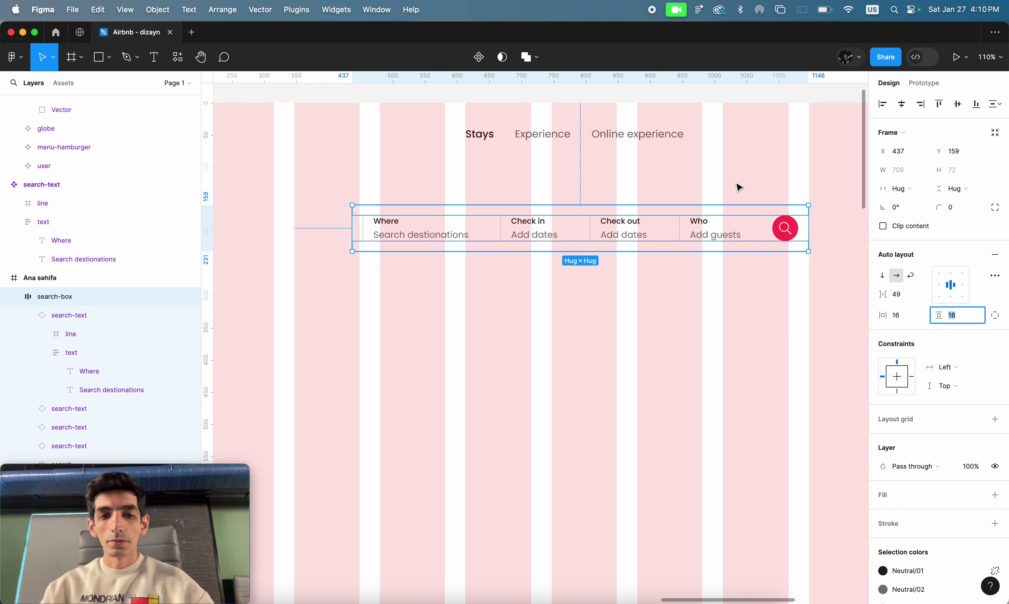
{"action": "scroll", "coordinate": [738, 187], "scroll_direction": "right", "scroll_amount": 2}
{"action": "scroll", "coordinate": [738, 188], "scroll_direction": "down", "scroll_amount": 1}
{"action": "scroll", "coordinate": [924, 455], "scroll_direction": "down", "scroll_amount": 2}
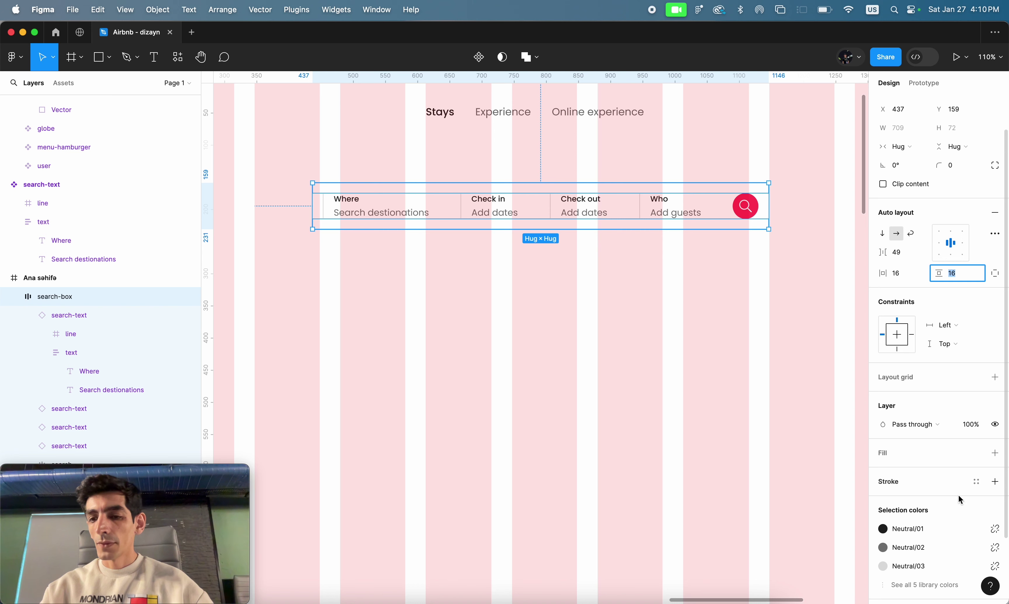
- Add a Neutral/03 stroke and a 36 corner radius to search-box
{"action": "left_click", "coordinate": [974, 482]}
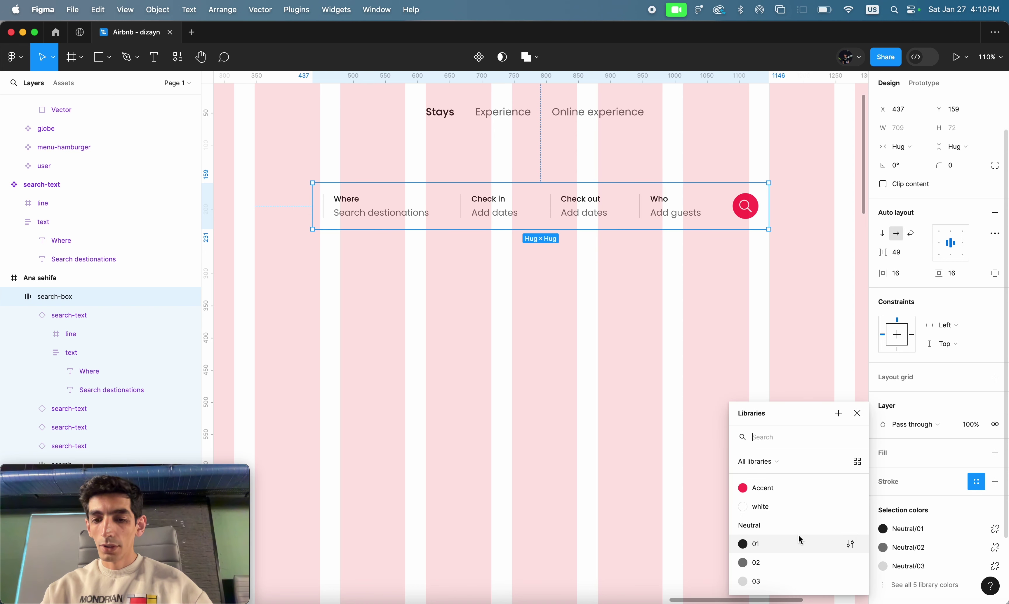
{"action": "left_click", "coordinate": [773, 580]}
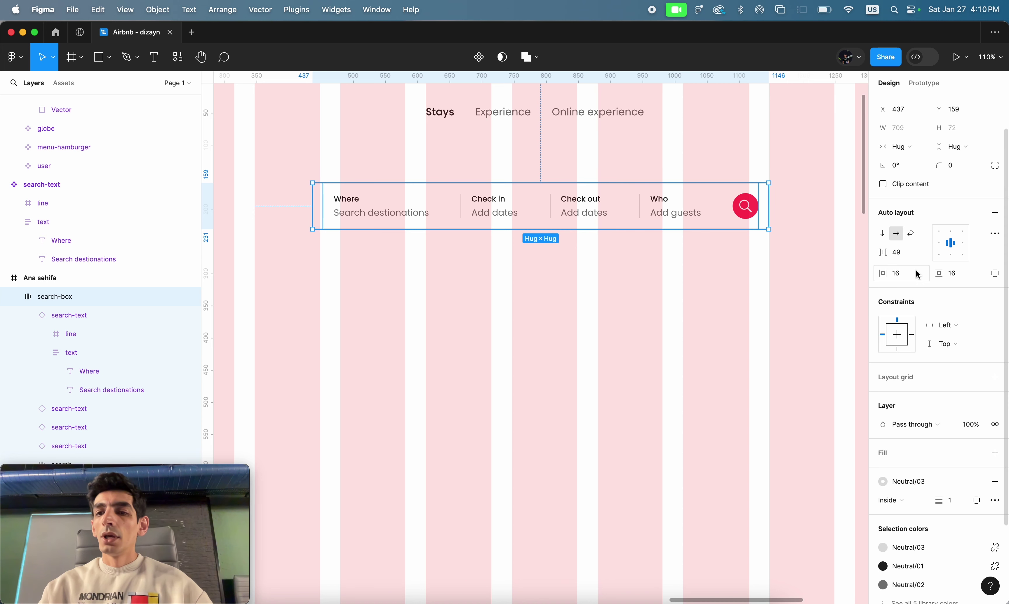
{"action": "scroll", "coordinate": [959, 170], "scroll_direction": "up", "scroll_amount": 2}
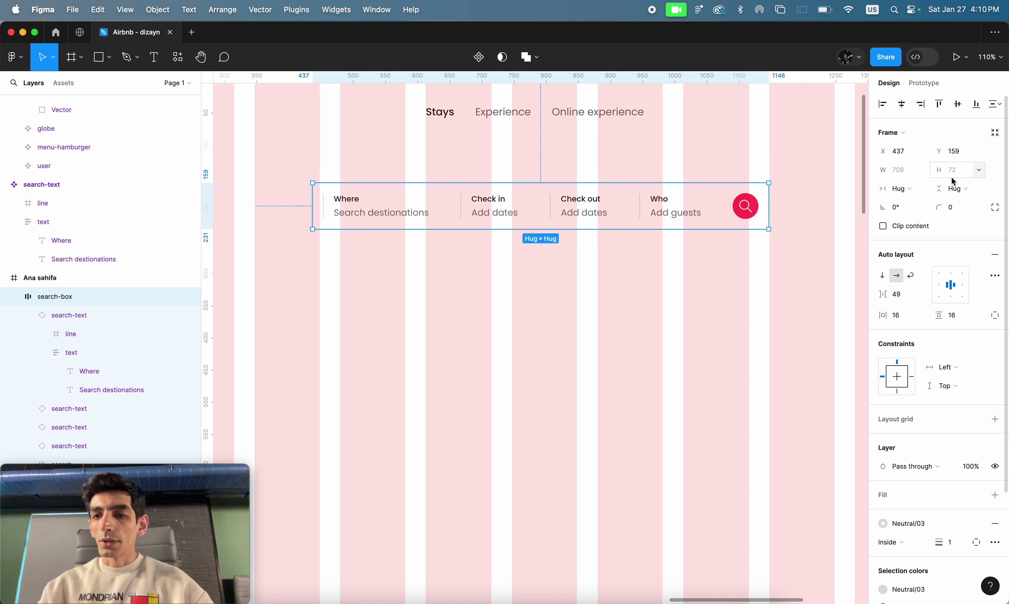
{"action": "left_click", "coordinate": [954, 208]}
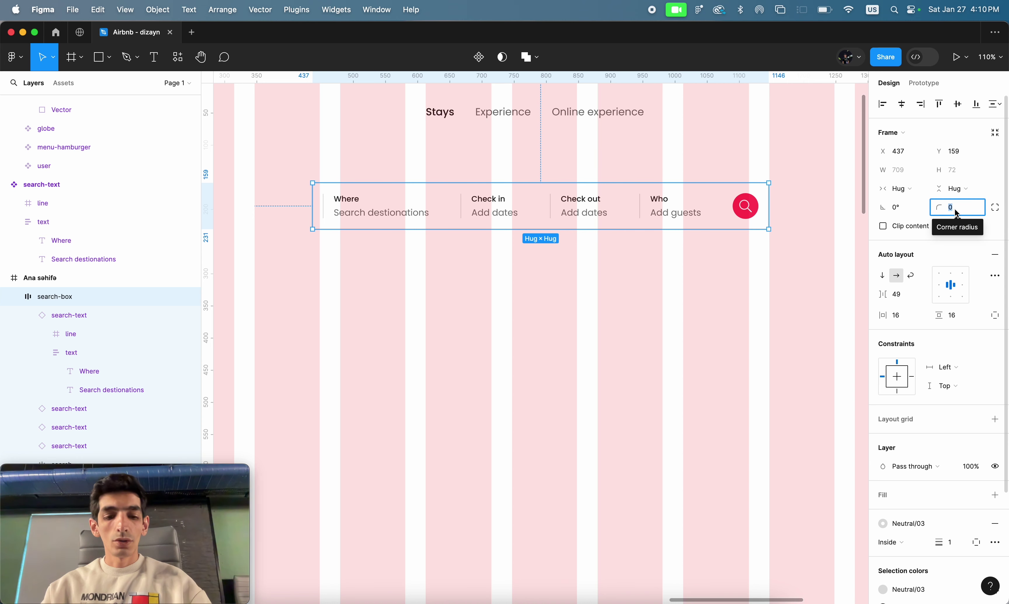
{"action": "type", "text": "36"}
{"action": "key", "text": "Tab"}
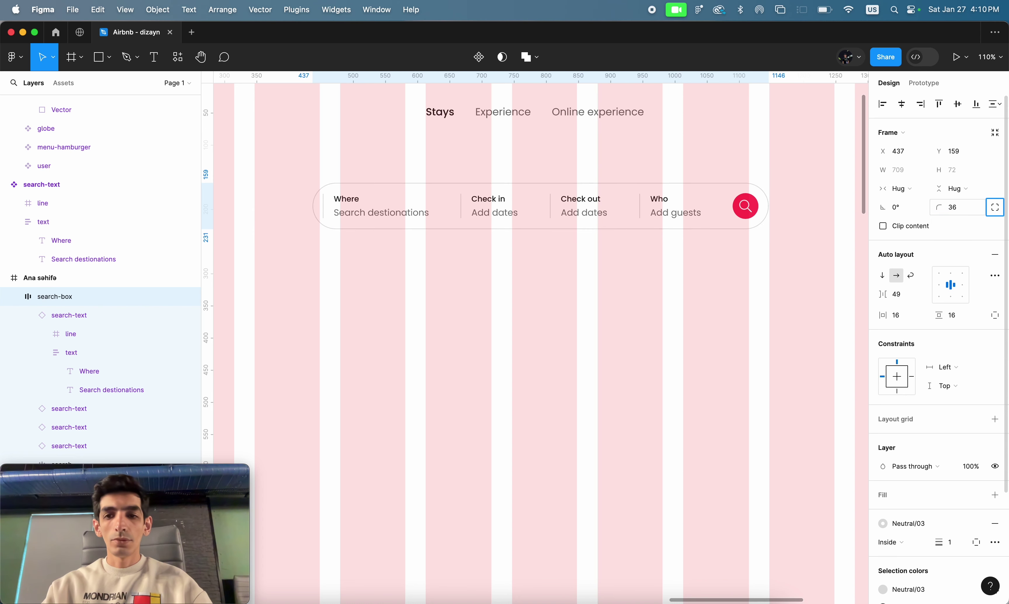
- Select the search-text component and zoom to fit it
{"action": "left_click", "coordinate": [657, 283]}
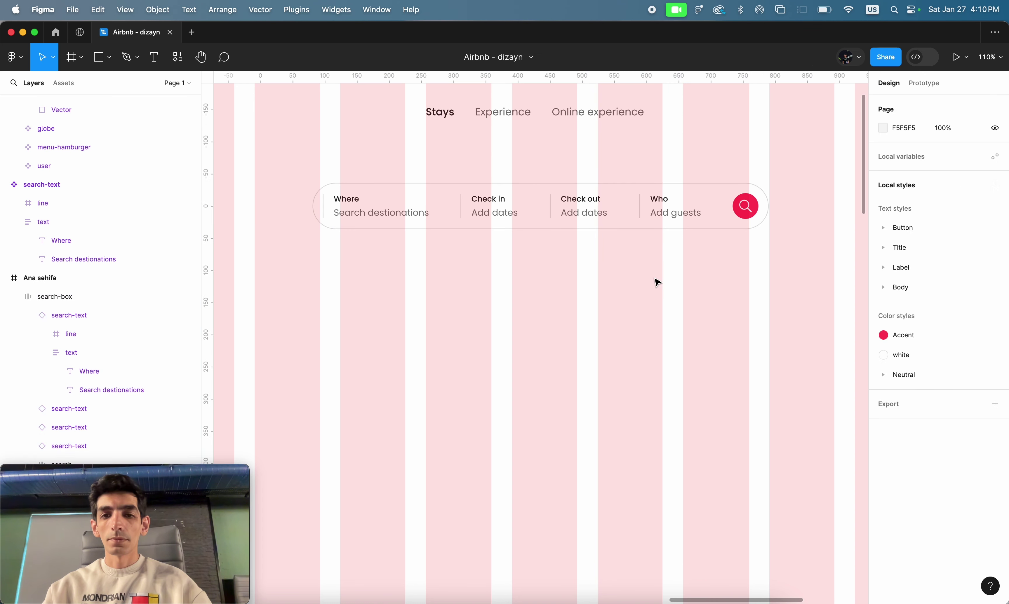
{"action": "scroll", "coordinate": [656, 283], "scroll_direction": "up", "scroll_amount": 2}
{"action": "scroll", "coordinate": [657, 283], "scroll_direction": "left", "scroll_amount": 2}
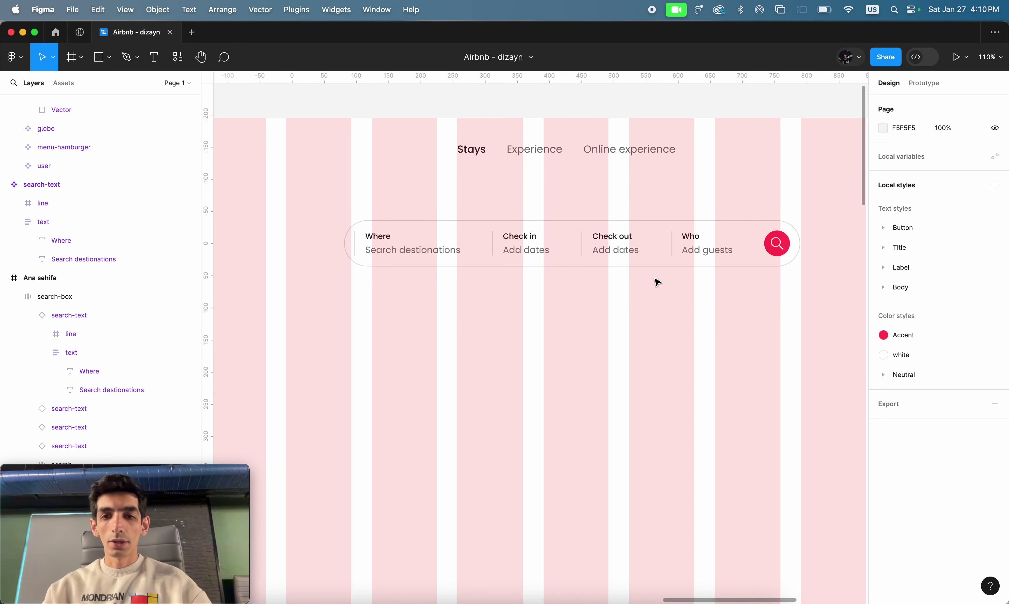
{"action": "left_click", "coordinate": [401, 259]}
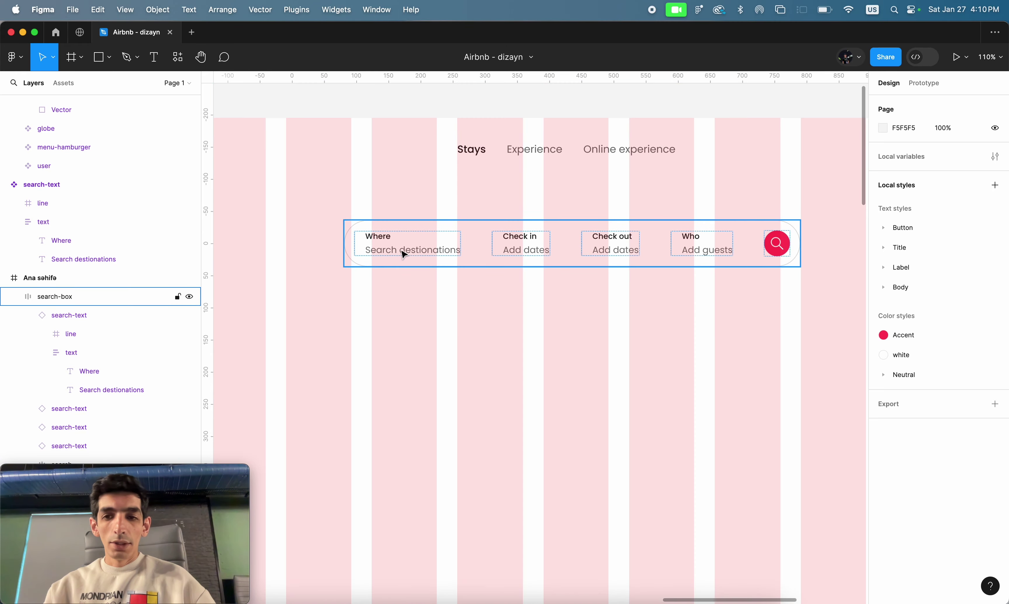
{"action": "scroll", "coordinate": [380, 248], "scroll_direction": "up", "scroll_amount": 5}
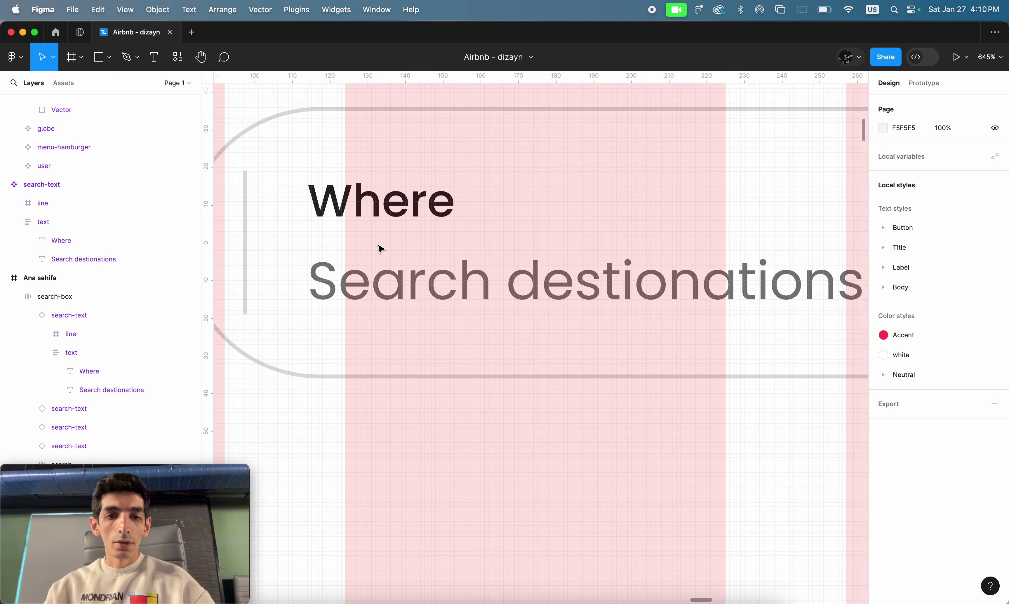
{"action": "scroll", "coordinate": [426, 248], "scroll_direction": "down", "scroll_amount": 1}
{"action": "scroll", "coordinate": [355, 279], "scroll_direction": "down", "scroll_amount": 5}
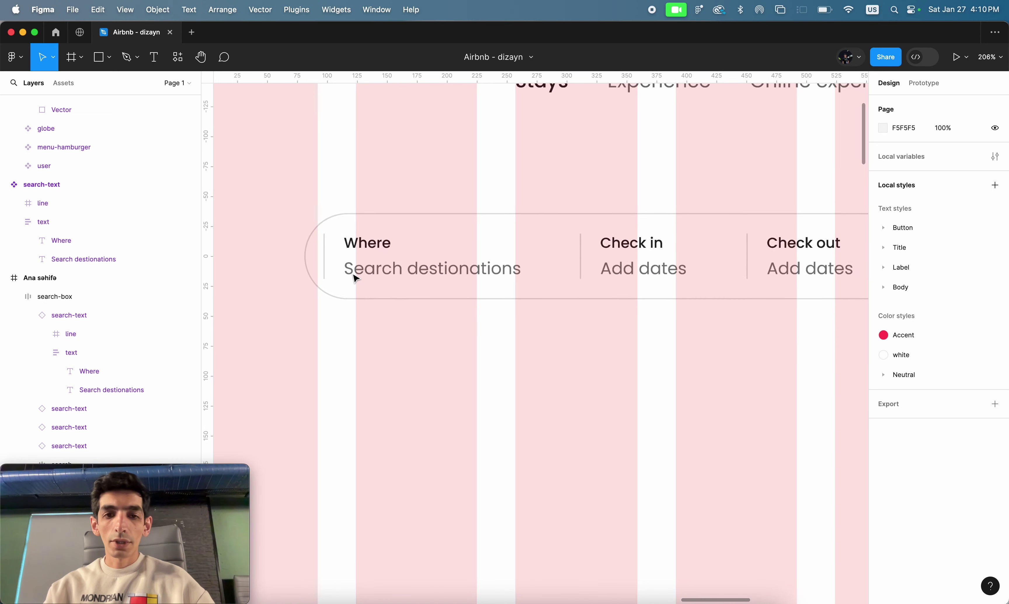
{"action": "key", "text": "Escape"}
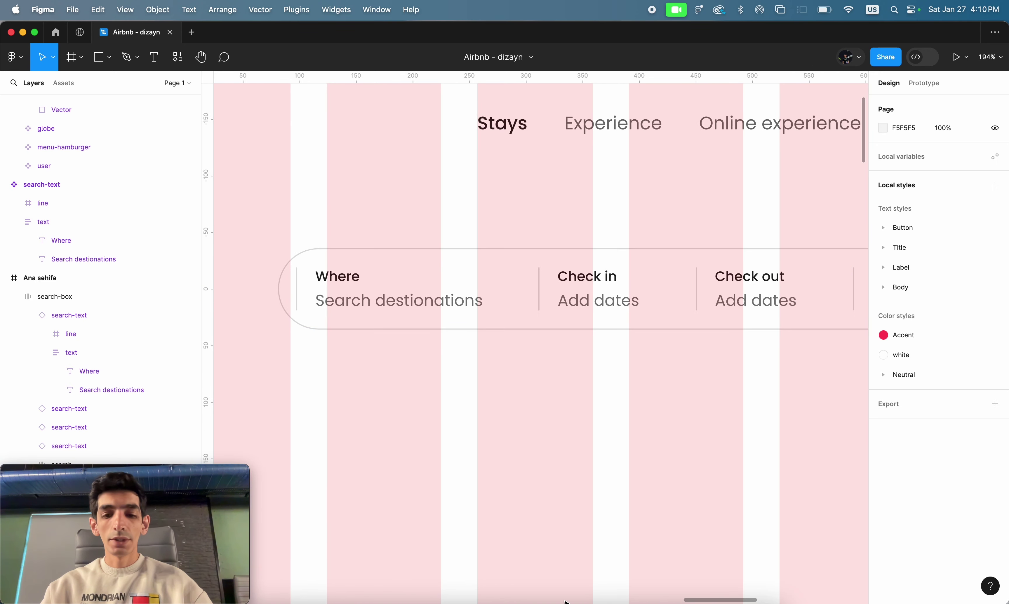
{"action": "scroll", "coordinate": [606, 508], "scroll_direction": "down", "scroll_amount": 3}
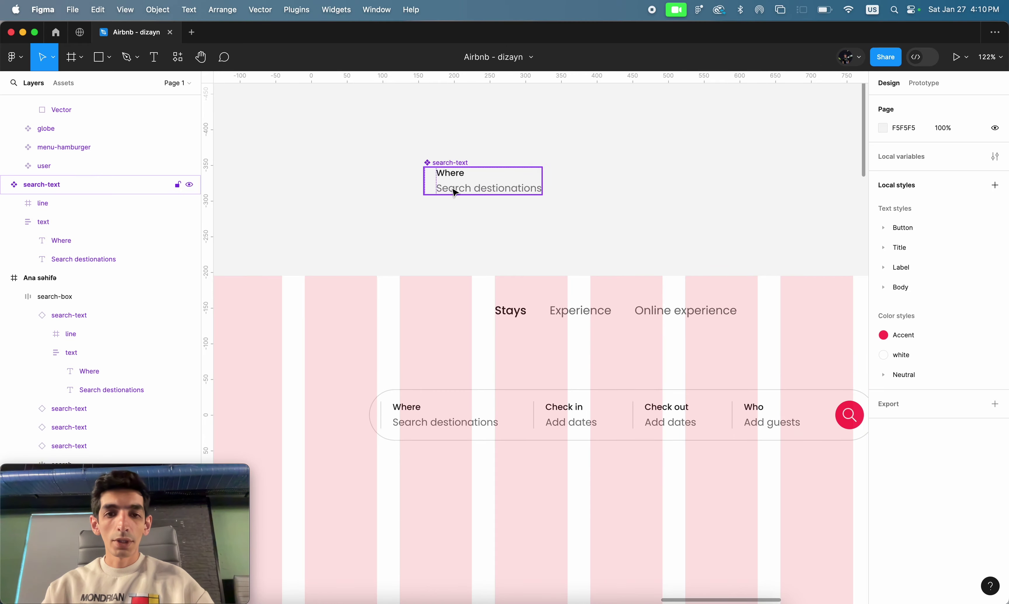
{"action": "left_click", "coordinate": [445, 168]}
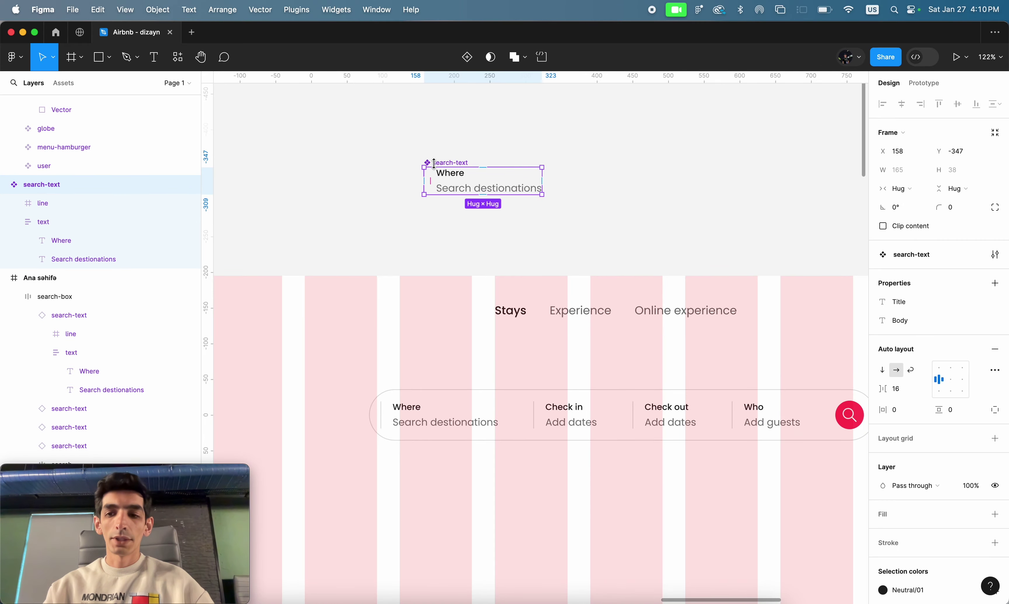
{"action": "key", "text": "shift+2"}
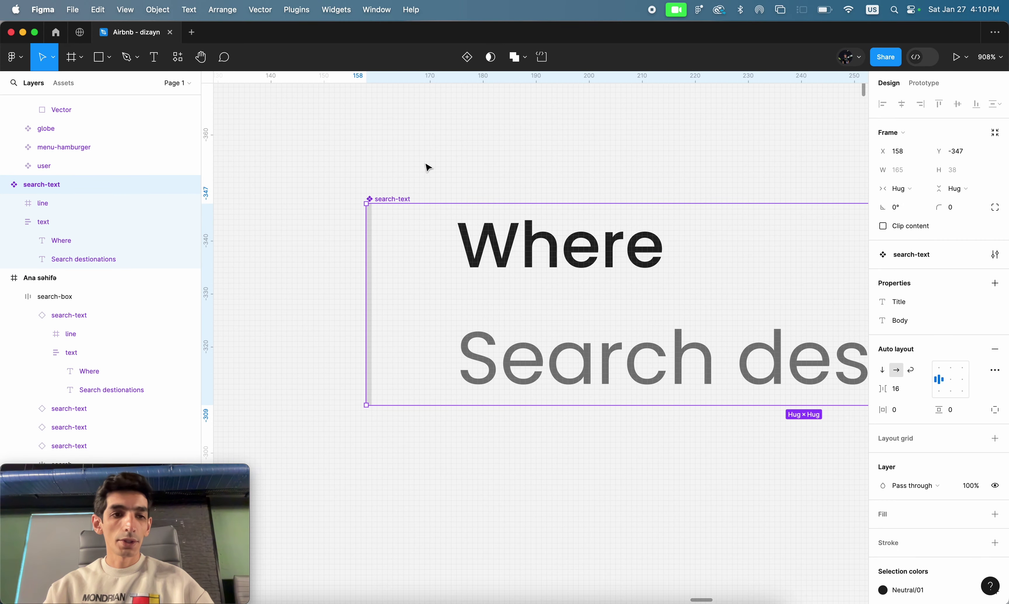
- Bind the line layer's visibility to a new boolean property Show line, default True
{"action": "left_click", "coordinate": [77, 204]}
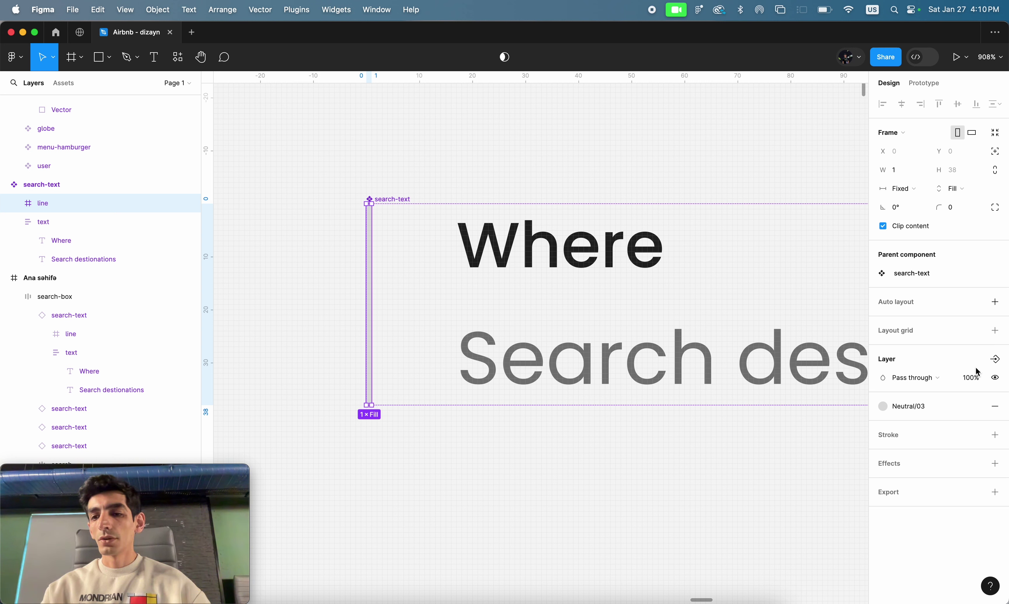
{"action": "left_click", "coordinate": [995, 361]}
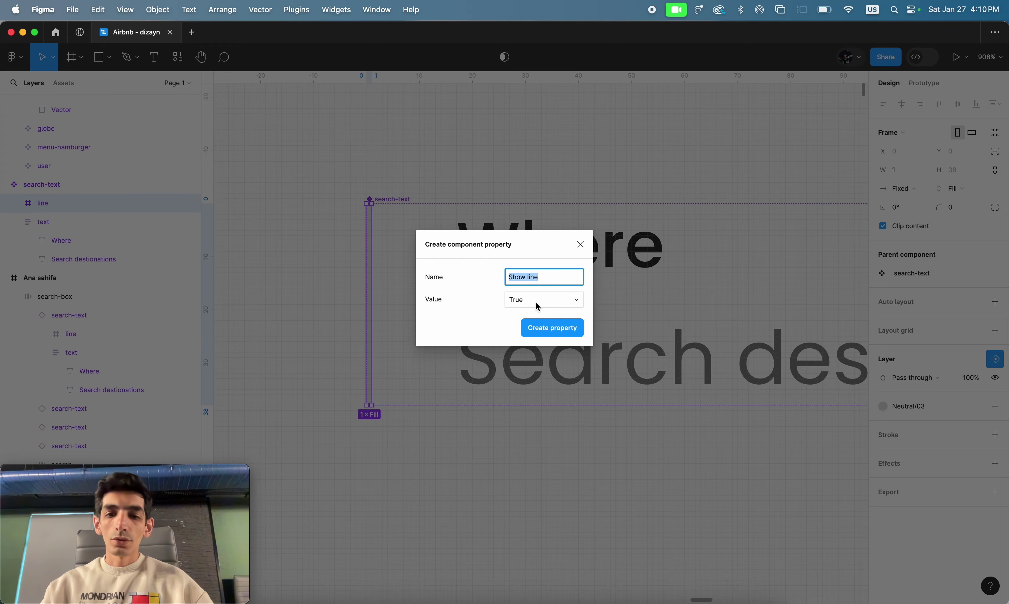
{"action": "left_click", "coordinate": [543, 332]}
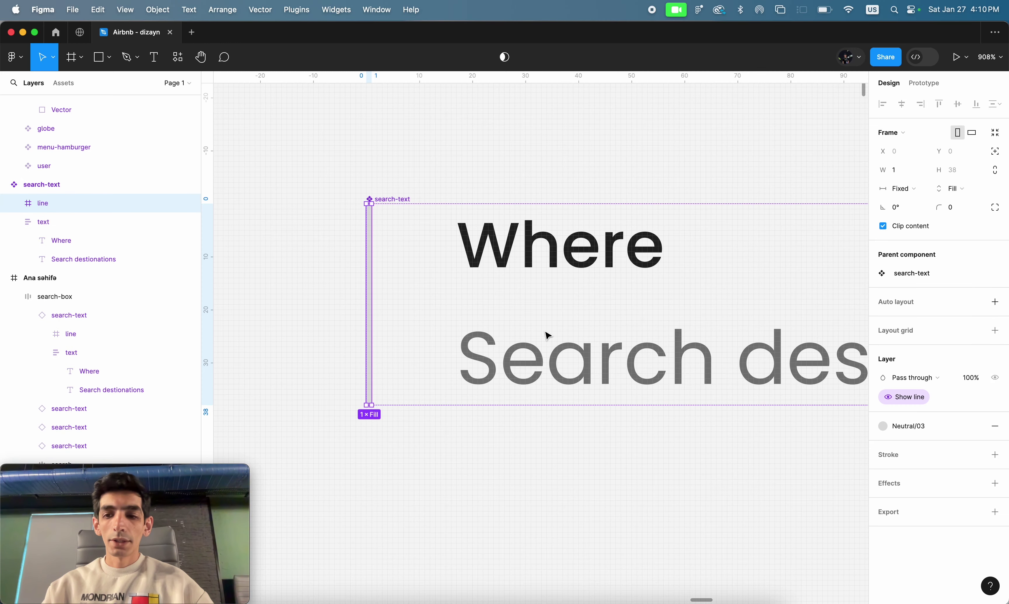
{"action": "scroll", "coordinate": [547, 336], "scroll_direction": "down", "scroll_amount": 5}
{"action": "scroll", "coordinate": [528, 336], "scroll_direction": "down", "scroll_amount": 3}
{"action": "scroll", "coordinate": [507, 344], "scroll_direction": "down", "scroll_amount": 2}
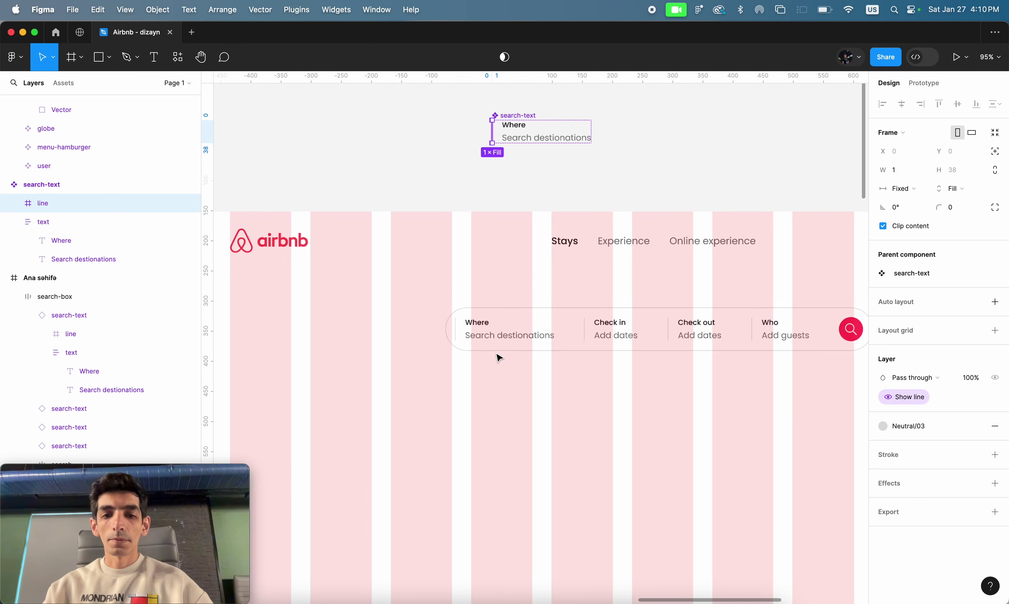
- Switch Show line off on the Where instance, leaving Check in and other dividers visible
{"action": "scroll", "coordinate": [498, 357], "scroll_direction": "up", "scroll_amount": 5}
{"action": "double_click", "coordinate": [457, 313]}
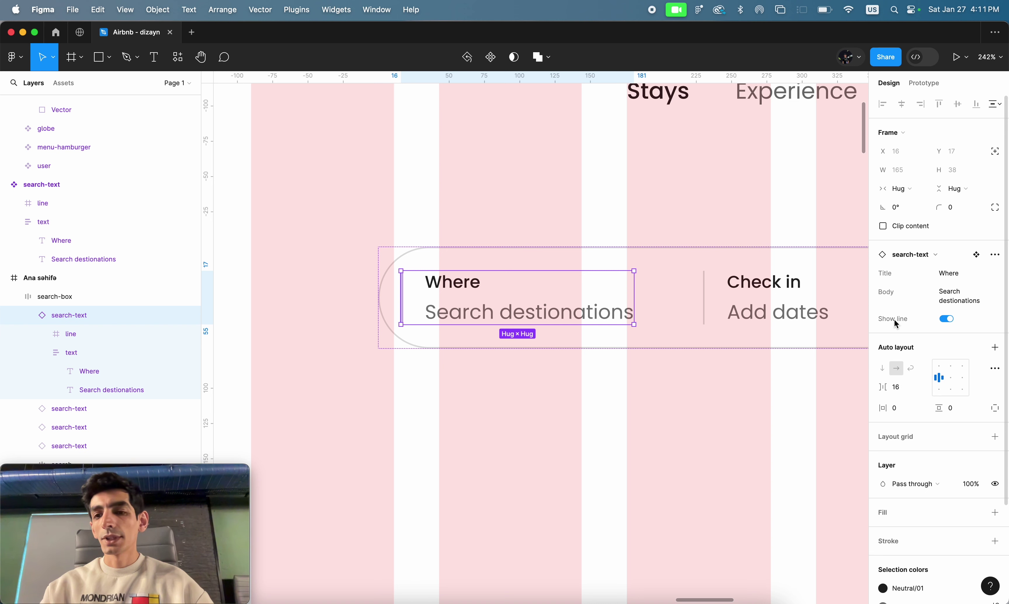
{"action": "left_click", "coordinate": [946, 320]}
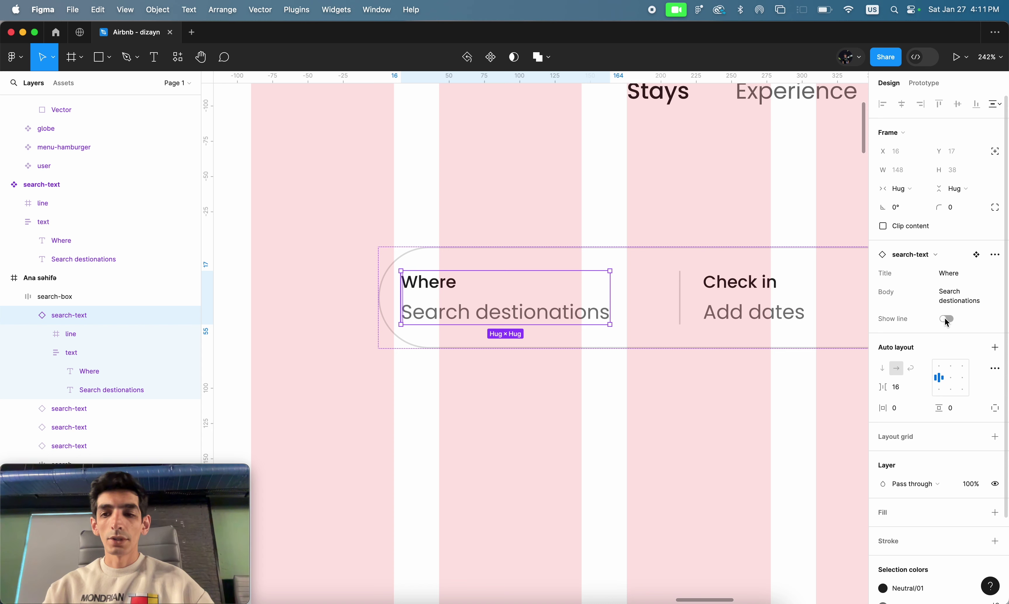
{"action": "left_click", "coordinate": [946, 320]}
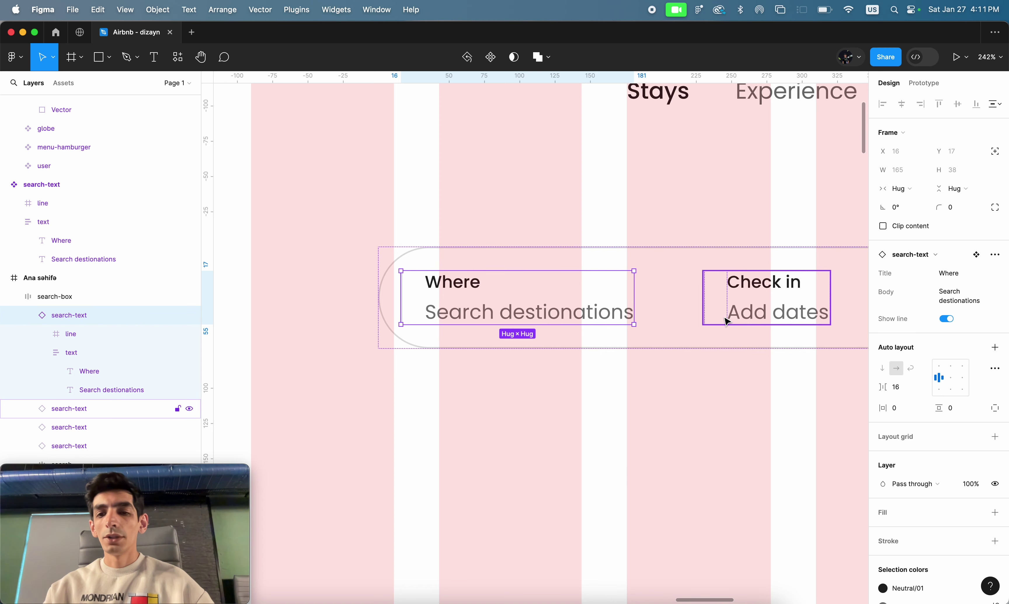
{"action": "left_click", "coordinate": [726, 324]}
{"action": "left_click", "coordinate": [947, 312]}
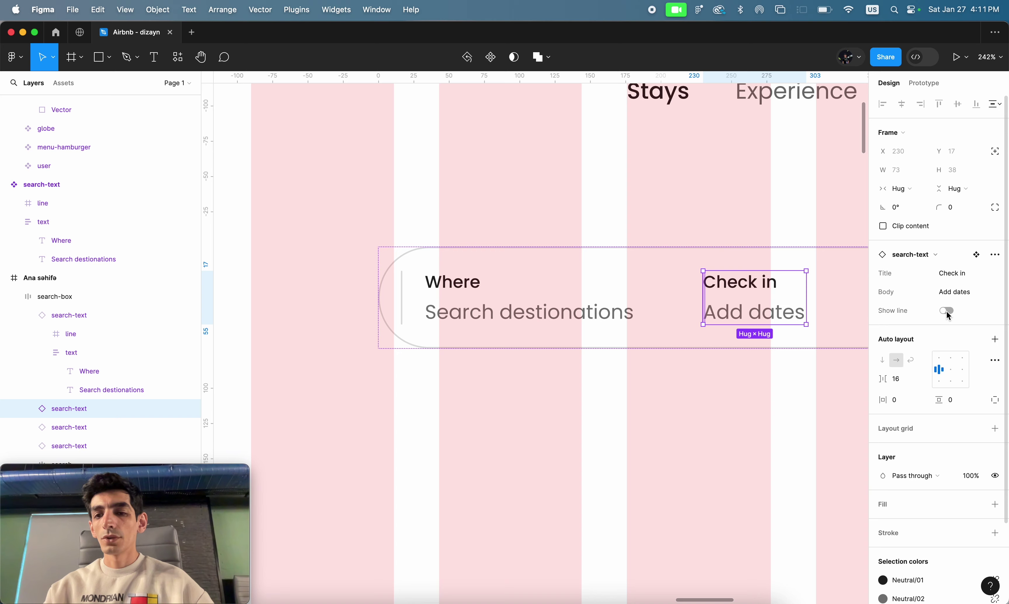
{"action": "left_click", "coordinate": [948, 312]}
{"action": "left_click", "coordinate": [493, 290]}
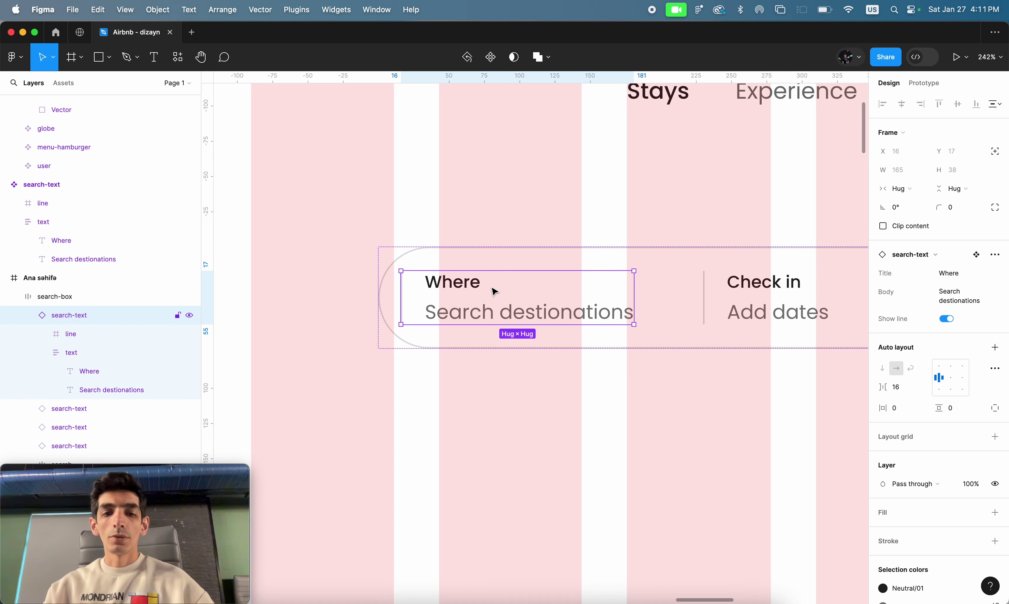
{"action": "left_click", "coordinate": [946, 319]}
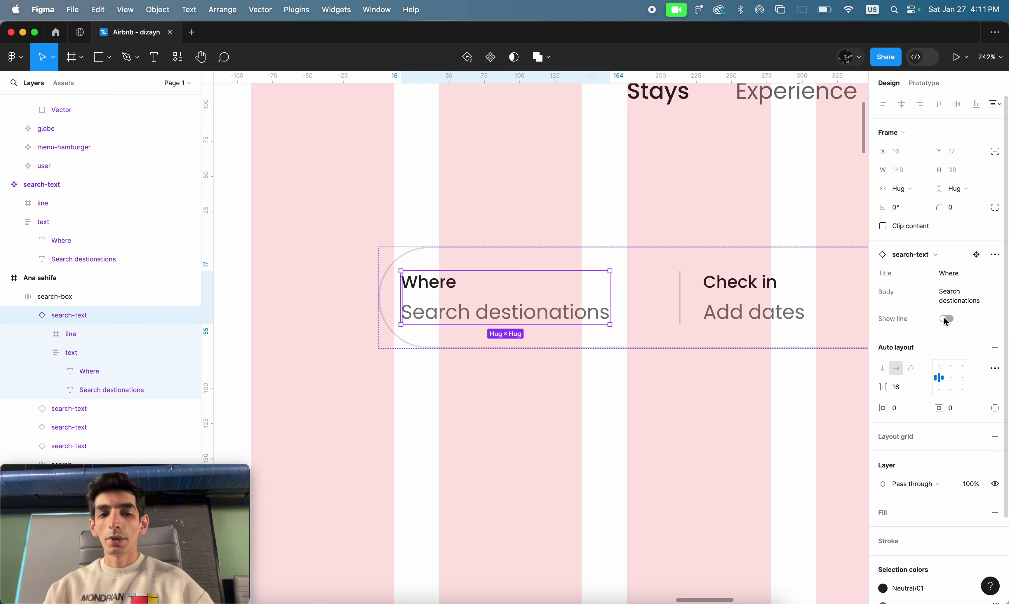
{"action": "left_click", "coordinate": [535, 423]}
{"action": "scroll", "coordinate": [534, 423], "scroll_direction": "down", "scroll_amount": 5}
{"action": "scroll", "coordinate": [534, 423], "scroll_direction": "down", "scroll_amount": 3}
{"action": "scroll", "coordinate": [403, 369], "scroll_direction": "up", "scroll_amount": 5}
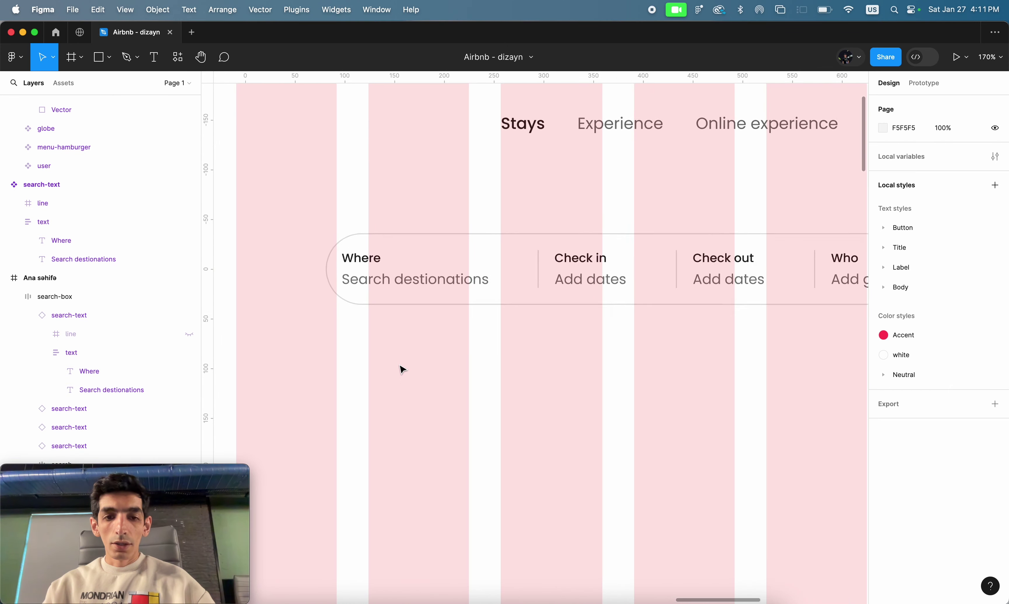
{"action": "scroll", "coordinate": [403, 370], "scroll_direction": "up", "scroll_amount": 5}
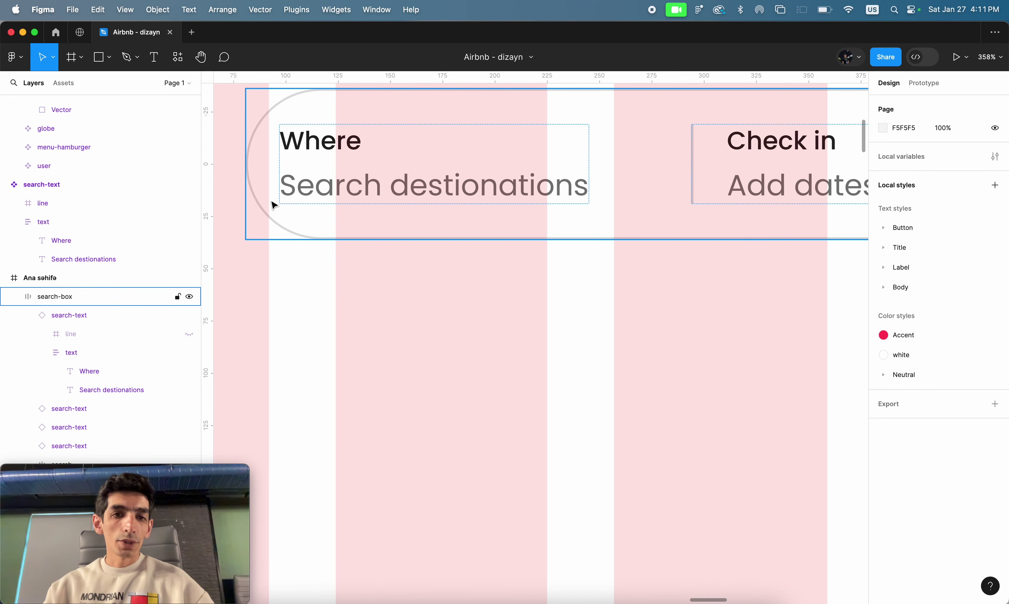
{"action": "scroll", "coordinate": [283, 224], "scroll_direction": "down", "scroll_amount": 5}
{"action": "scroll", "coordinate": [283, 224], "scroll_direction": "down", "scroll_amount": 5}
{"action": "scroll", "coordinate": [283, 224], "scroll_direction": "up", "scroll_amount": 2}
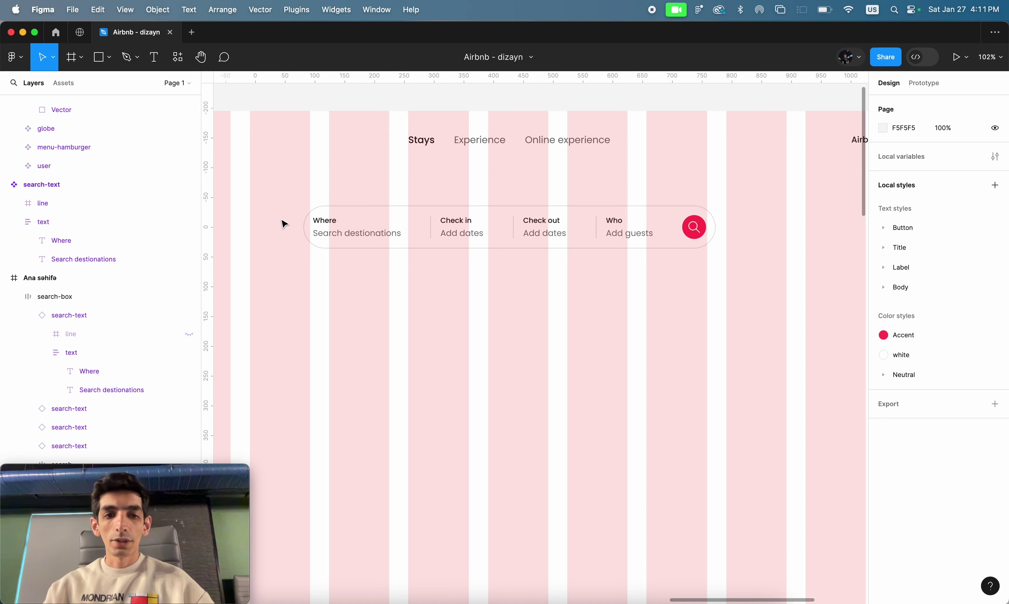
- Switch search-box to individual padding and set its left padding to 32
{"action": "left_click", "coordinate": [636, 246]}
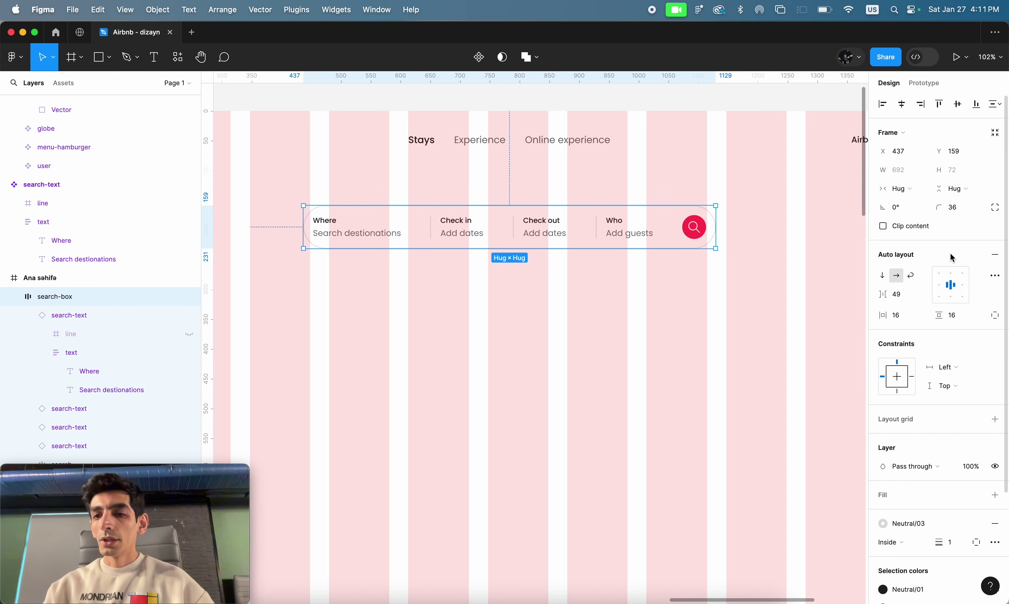
{"action": "left_click", "coordinate": [995, 316]}
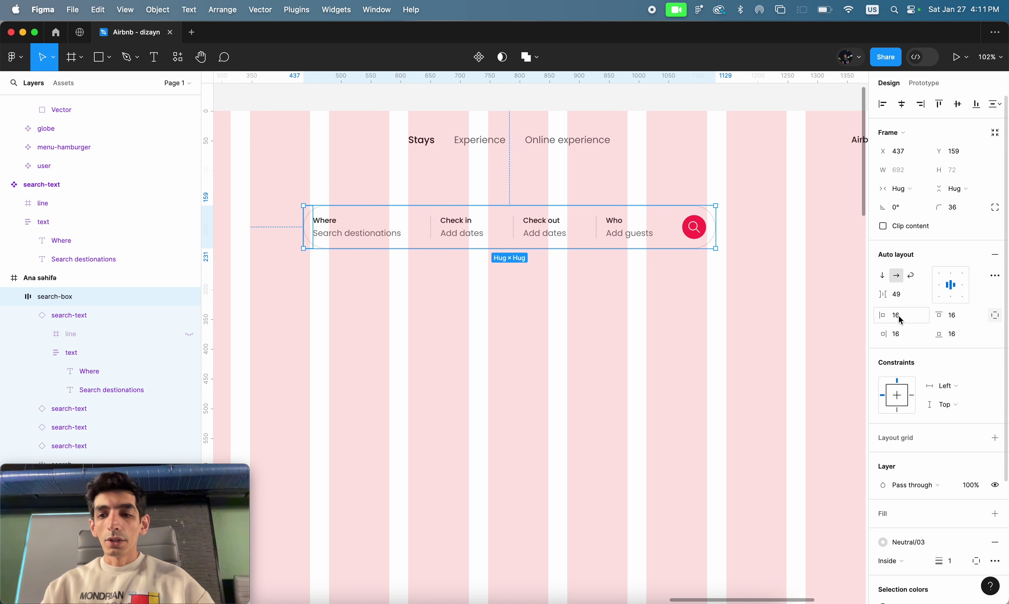
{"action": "left_click", "coordinate": [996, 317]}
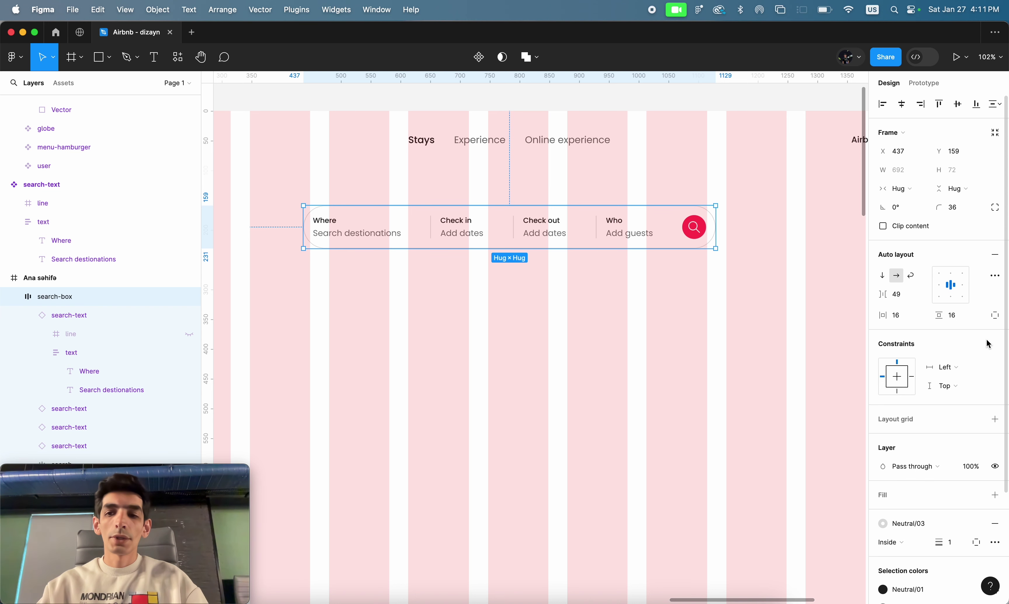
{"action": "left_click", "coordinate": [996, 323]}
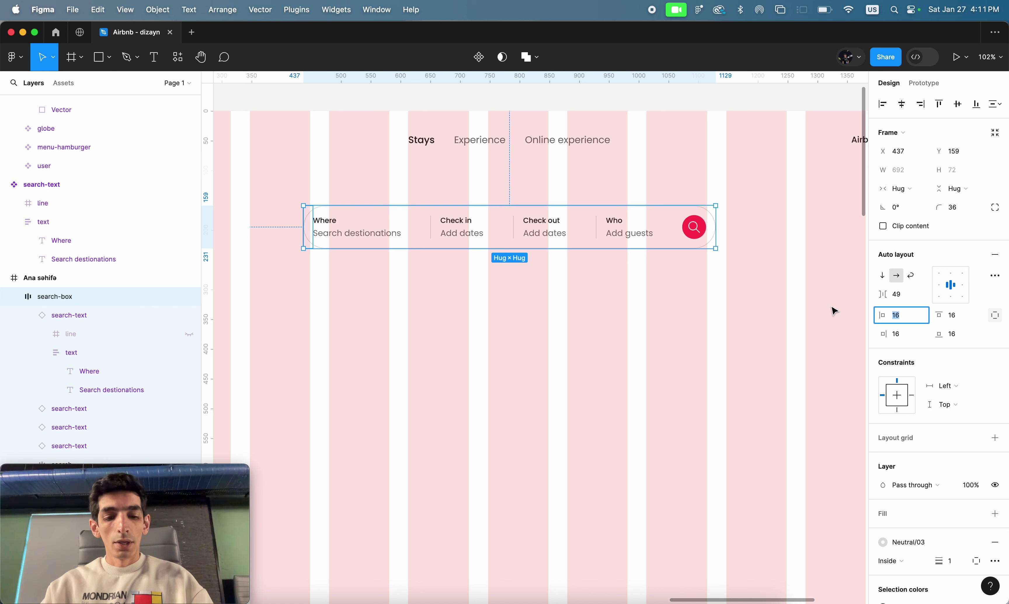
{"action": "type", "text": "32"}
{"action": "key", "text": "Tab"}
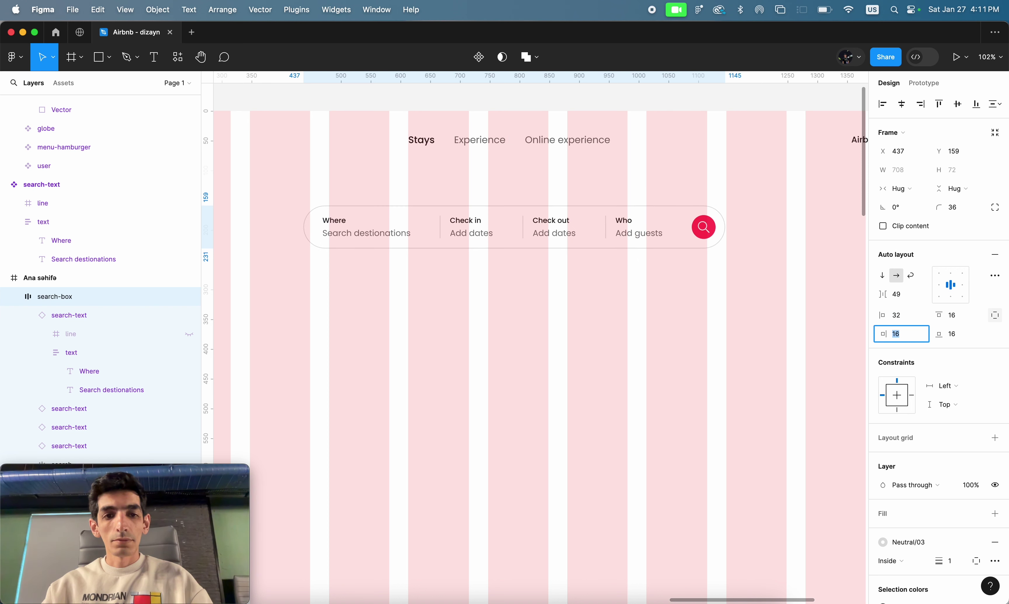
{"action": "left_click", "coordinate": [903, 317]}
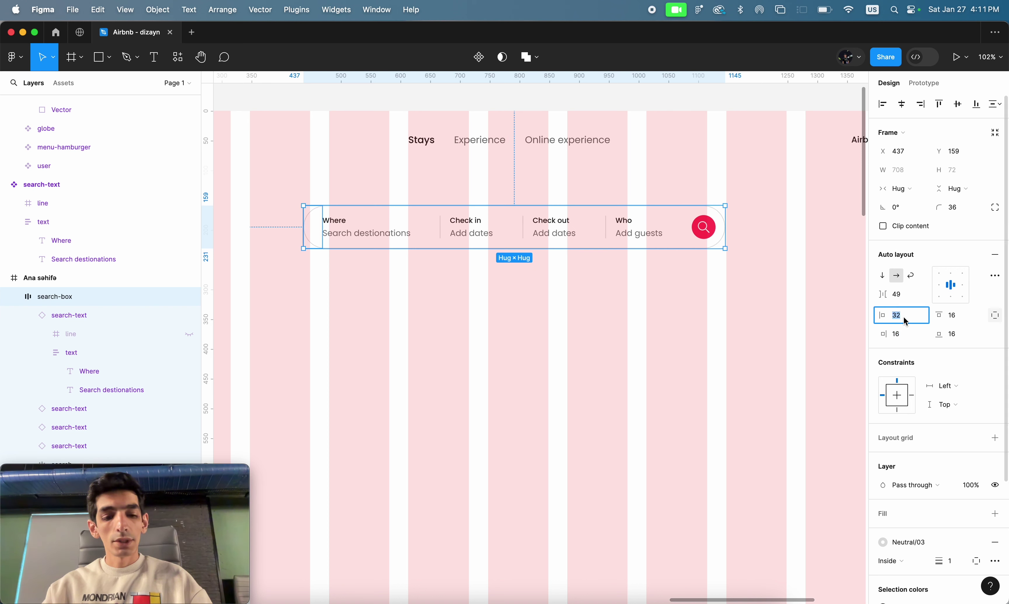
{"action": "type", "text": "24"}
{"action": "key", "text": "Tab"}
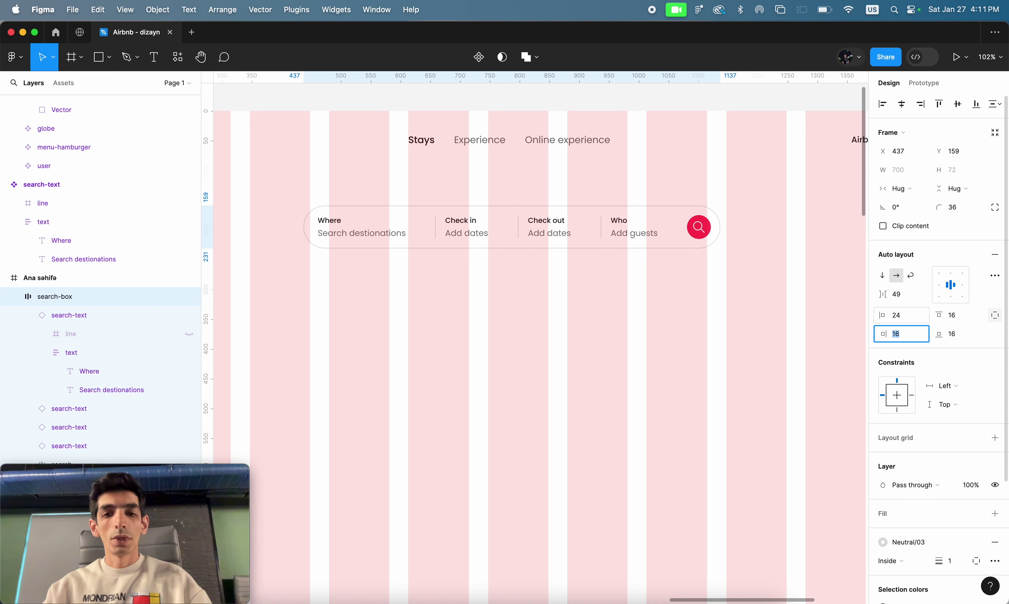
{"action": "left_click", "coordinate": [901, 314]}
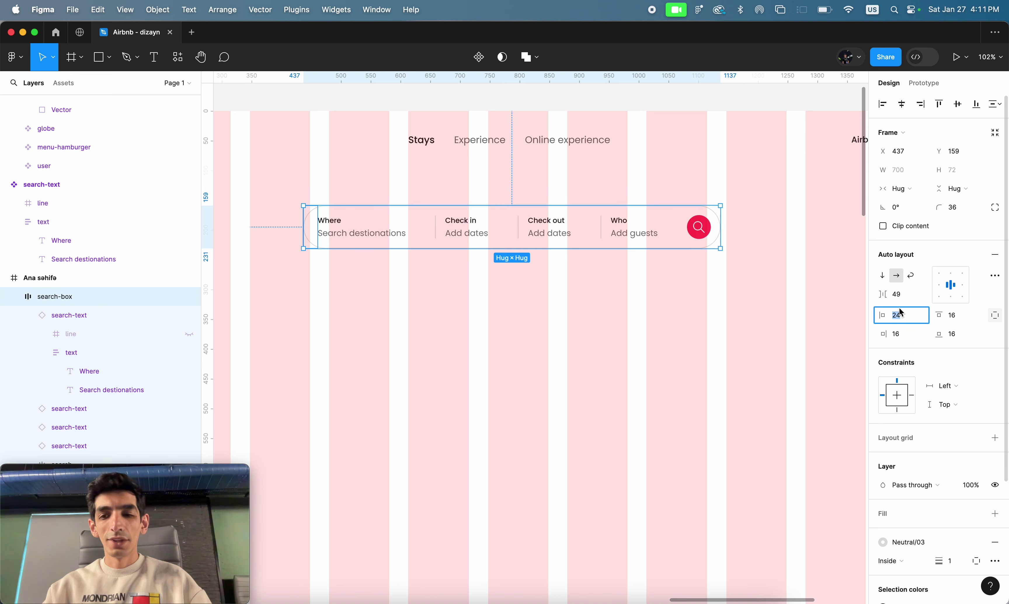
{"action": "type", "text": "32"}
{"action": "key", "text": "Tab"}
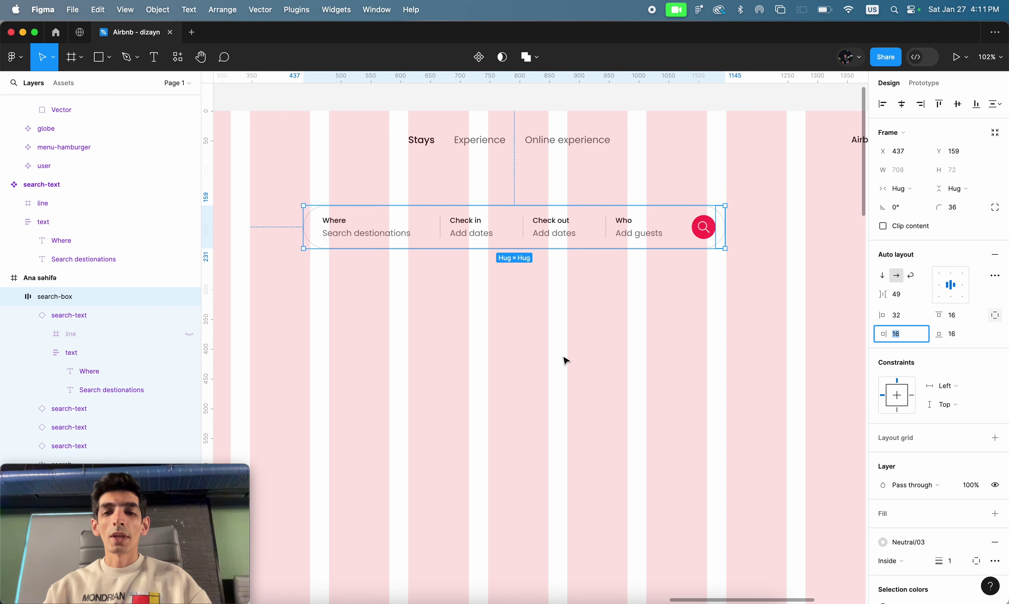
{"action": "left_click", "coordinate": [575, 344]}
{"action": "scroll", "coordinate": [575, 350], "scroll_direction": "down", "scroll_amount": 2}
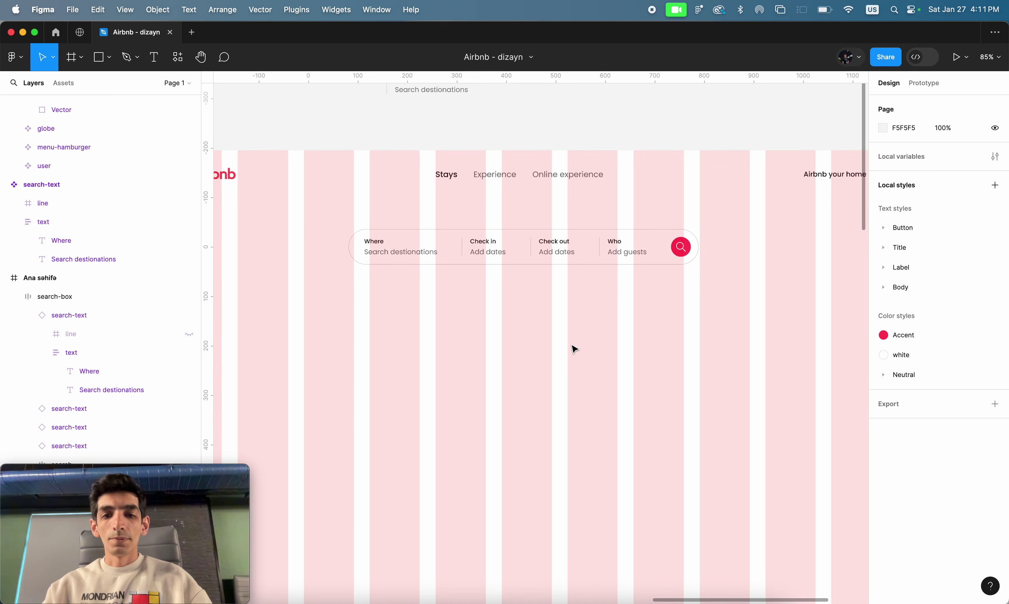
- Center the search bar horizontally, raise it higher, and set its segment spacing to 48
{"action": "left_click", "coordinate": [583, 254]}
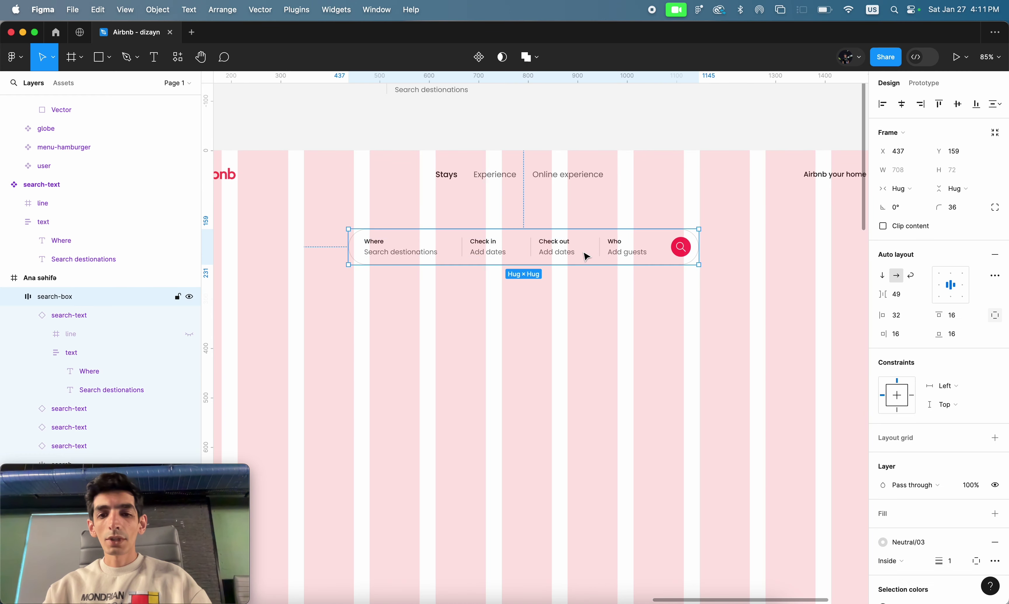
{"action": "left_click", "coordinate": [903, 107]}
{"action": "left_click_drag", "start_coordinate": [594, 260], "coordinate": [590, 239]}
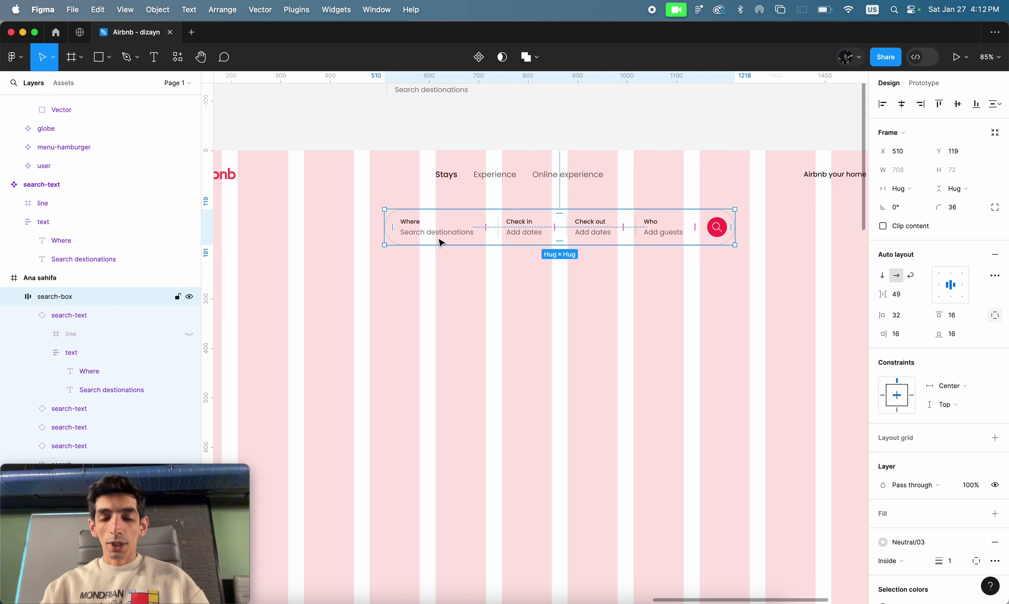
{"action": "left_click", "coordinate": [905, 298]}
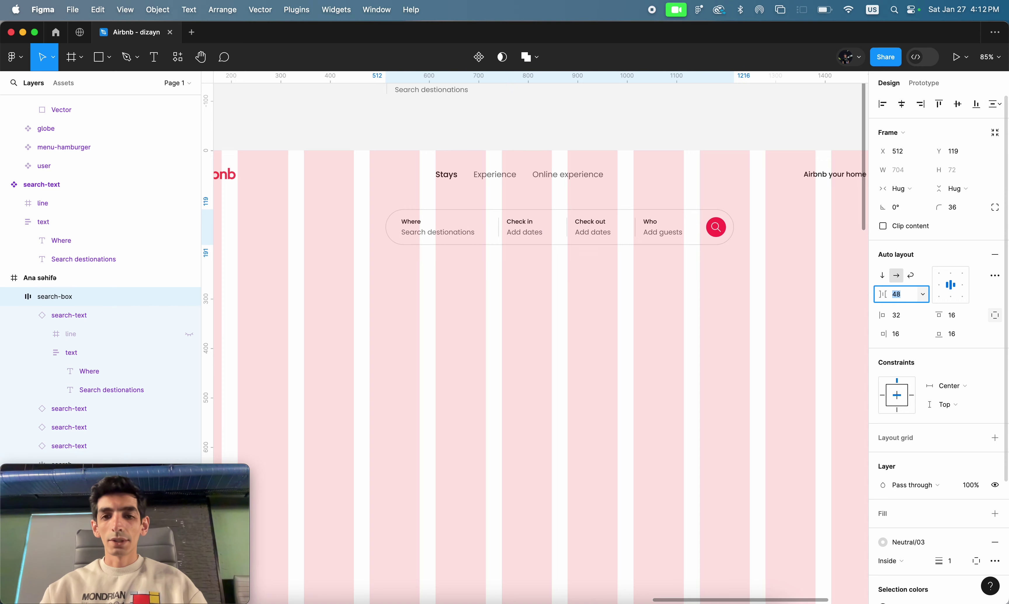
{"action": "key", "text": "Down"}
{"action": "left_click", "coordinate": [660, 308]}
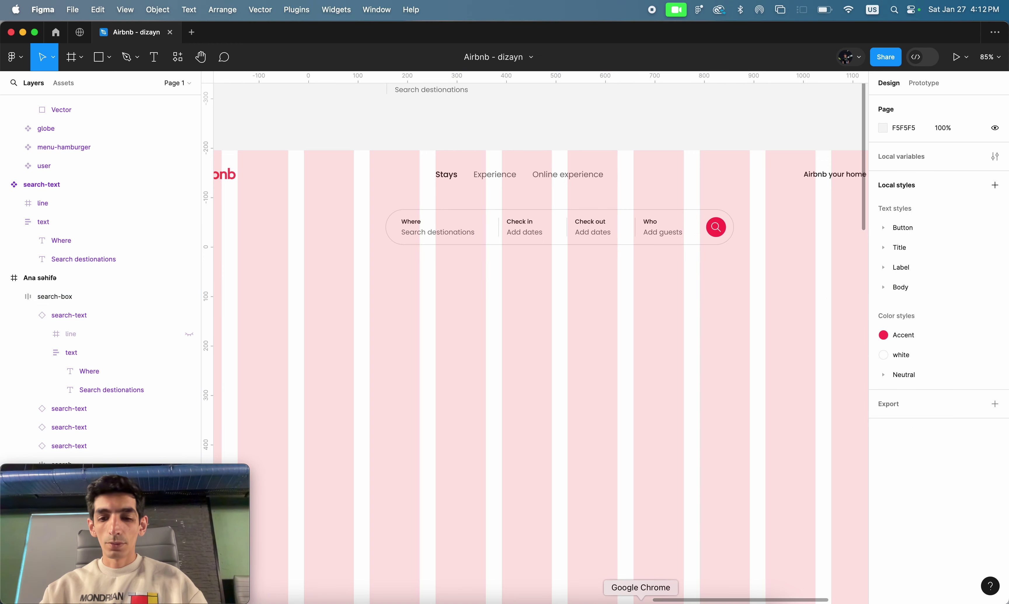
- Compare the search bar against the live airbnb.com page, then return to Figma
{"action": "left_click", "coordinate": [641, 601]}
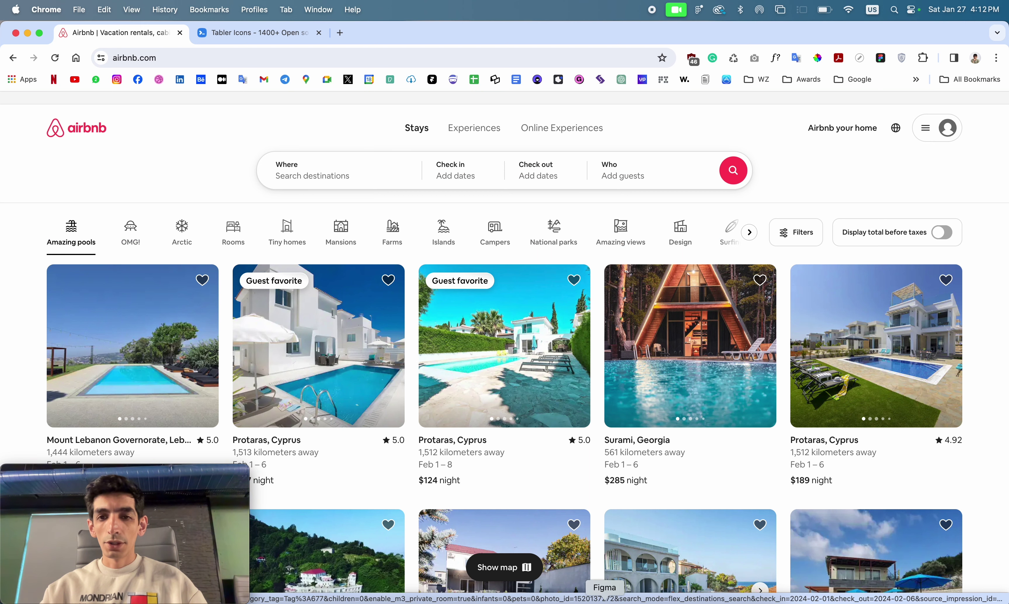
{"action": "left_click", "coordinate": [604, 601]}
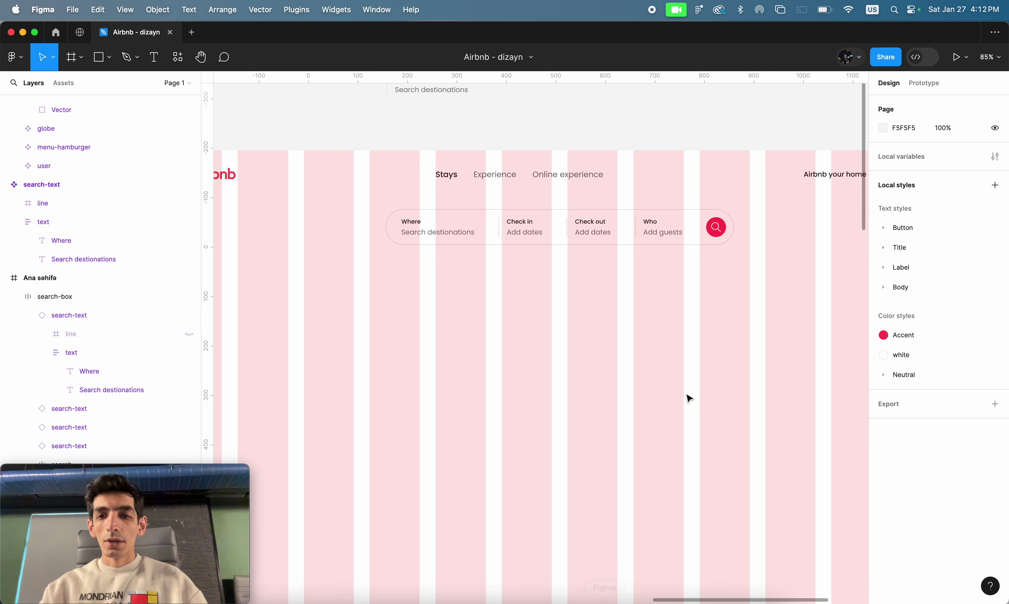
{"action": "scroll", "coordinate": [719, 198], "scroll_direction": "up", "scroll_amount": 5}
- Select the Where, Check in, Check out and Who search field instances together
{"action": "left_click", "coordinate": [544, 324]}
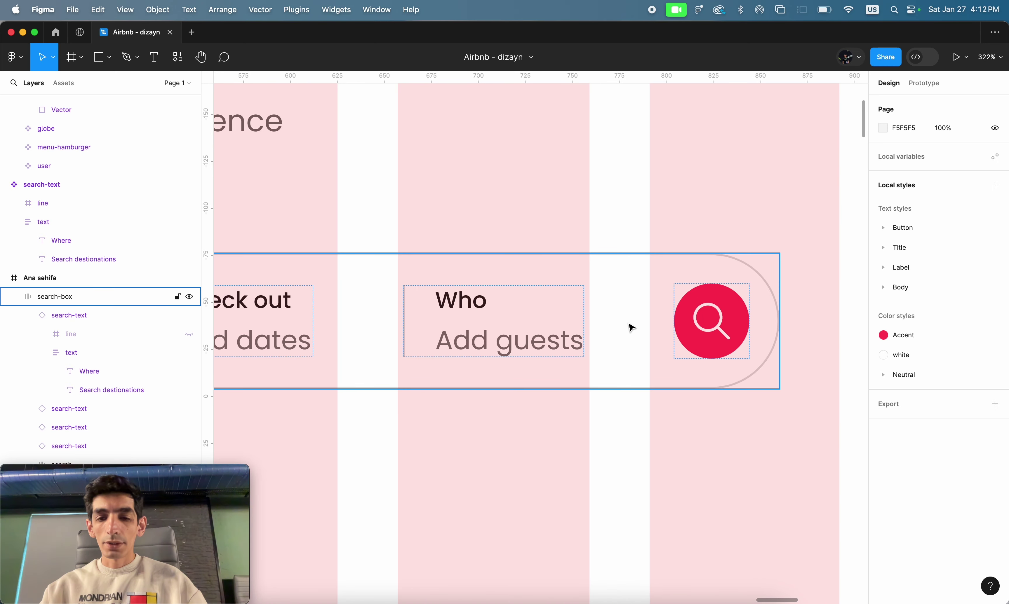
{"action": "scroll", "coordinate": [631, 328], "scroll_direction": "down", "scroll_amount": 5}
{"action": "scroll", "coordinate": [629, 326], "scroll_direction": "down", "scroll_amount": 3}
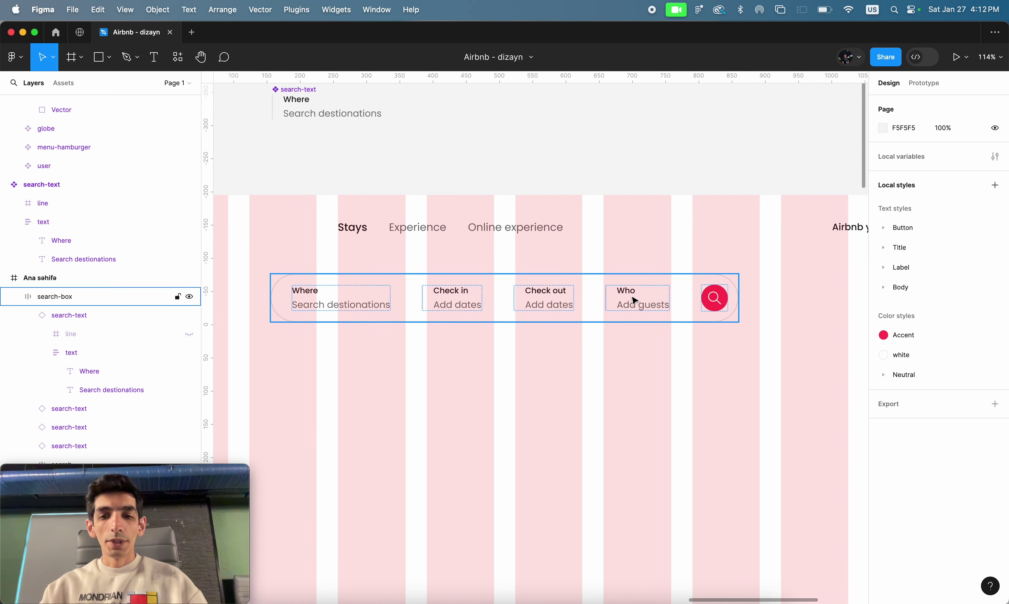
{"action": "left_click", "coordinate": [638, 298]}
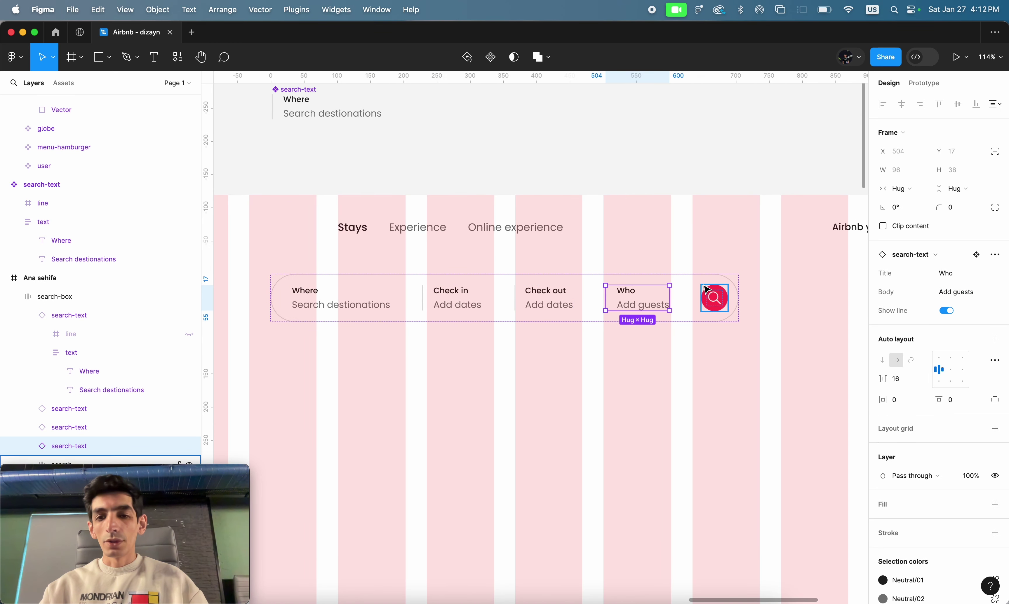
{"action": "left_click", "coordinate": [546, 303]}
{"action": "left_click", "coordinate": [625, 305], "text": "shift"}
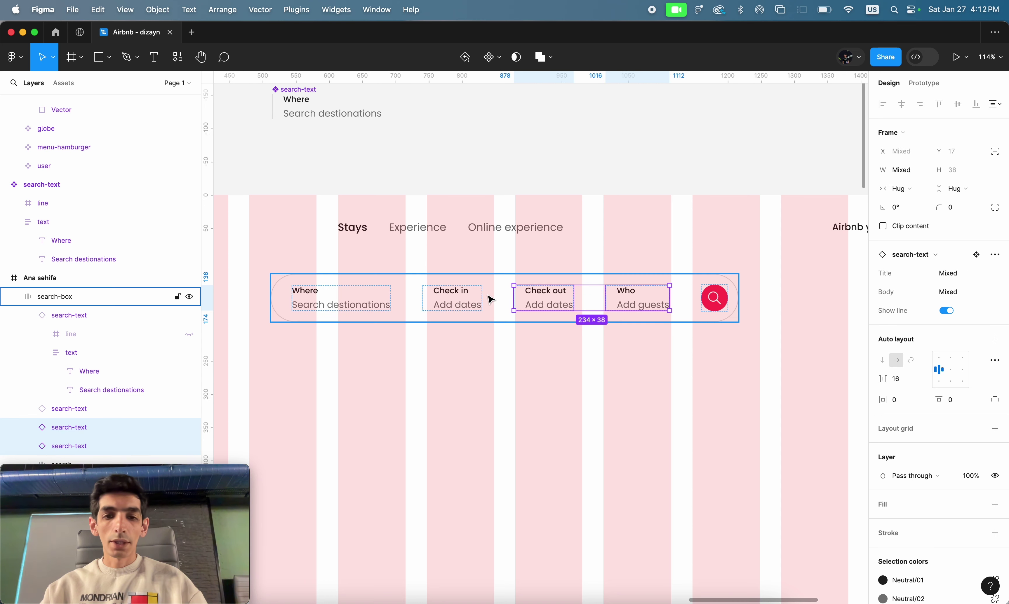
{"action": "left_click", "coordinate": [459, 297], "text": "shift"}
{"action": "left_click", "coordinate": [333, 308], "text": "shift"}
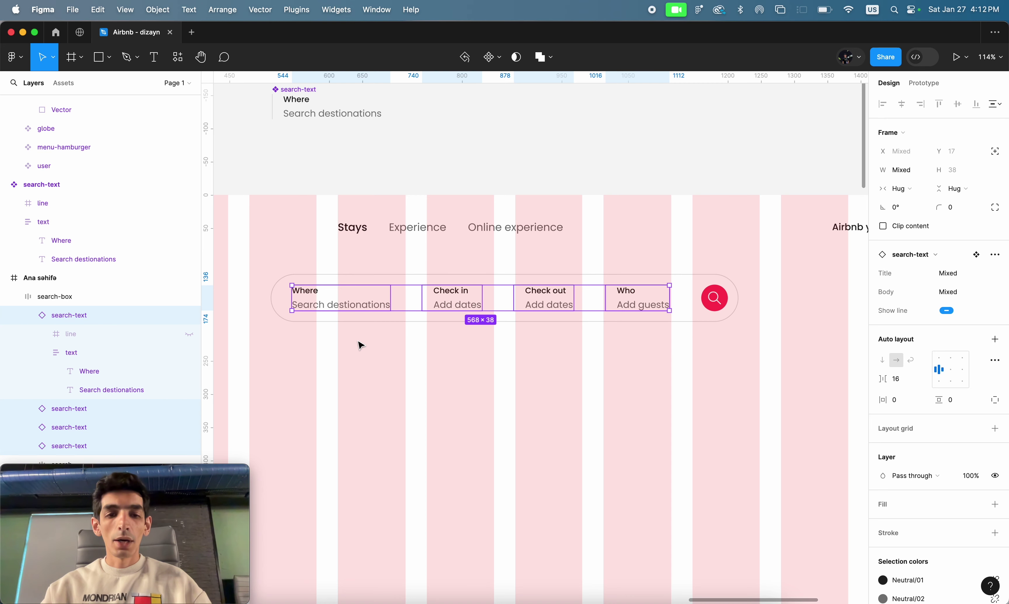
- Wrap the selected fields in an auto-layout row and rename that layer text-box
{"action": "right_click", "coordinate": [346, 310]}
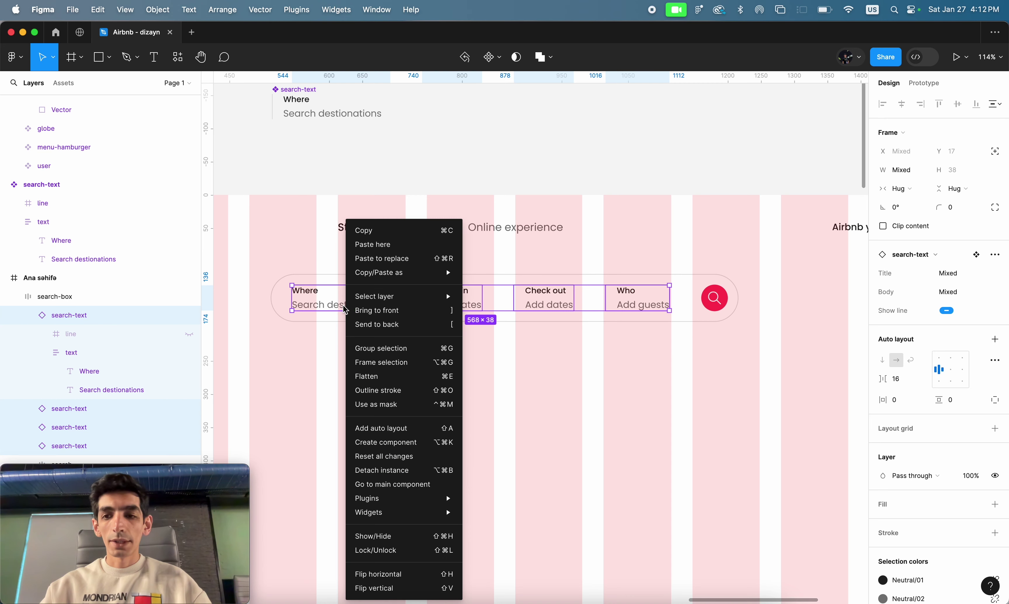
{"action": "left_click", "coordinate": [386, 434]}
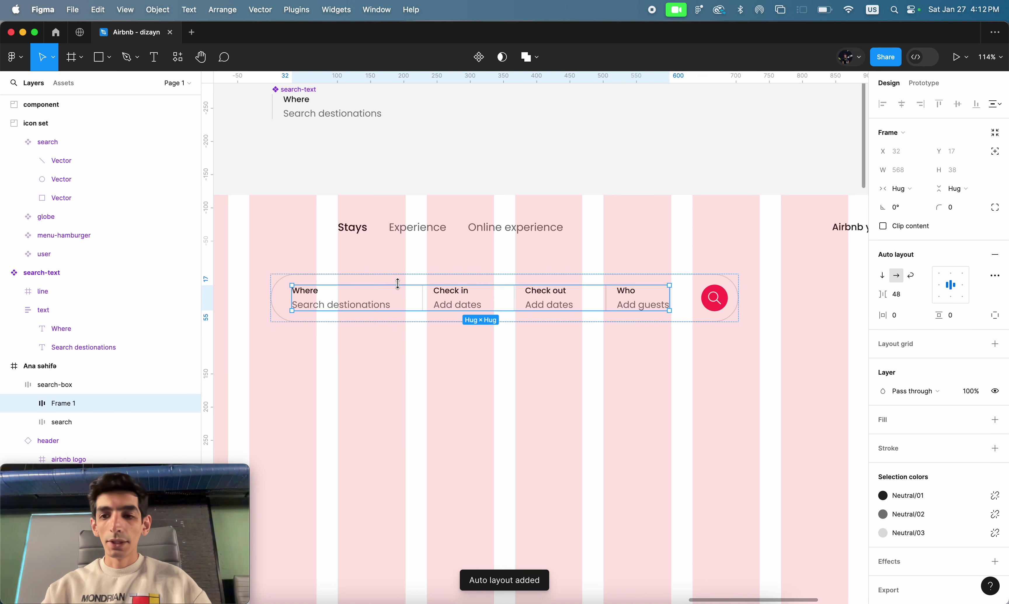
{"action": "left_click", "coordinate": [585, 377]}
{"action": "double_click", "coordinate": [555, 303]}
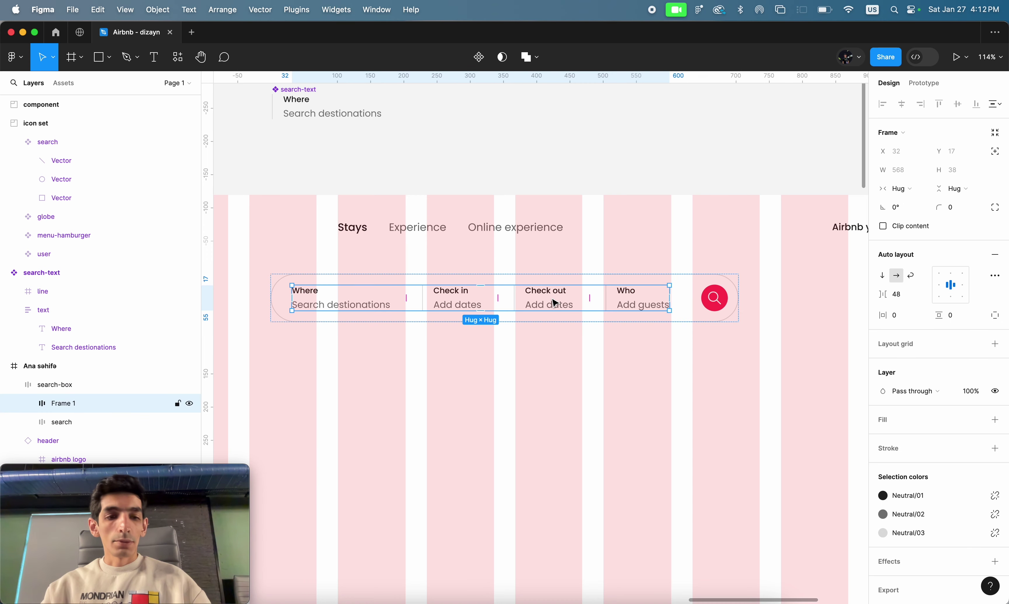
{"action": "double_click", "coordinate": [64, 405]}
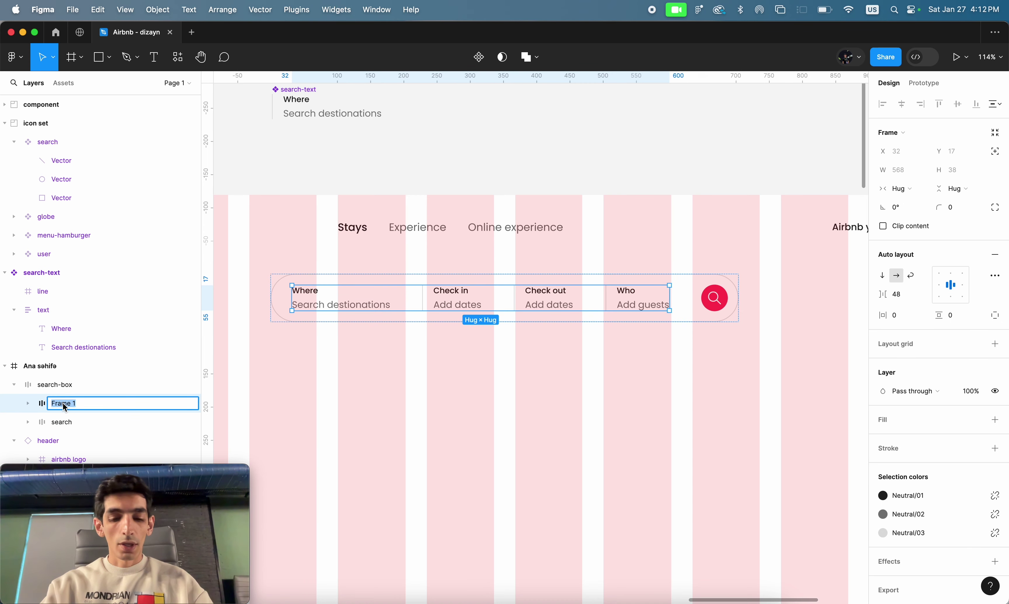
{"action": "type", "text": "text-box"}
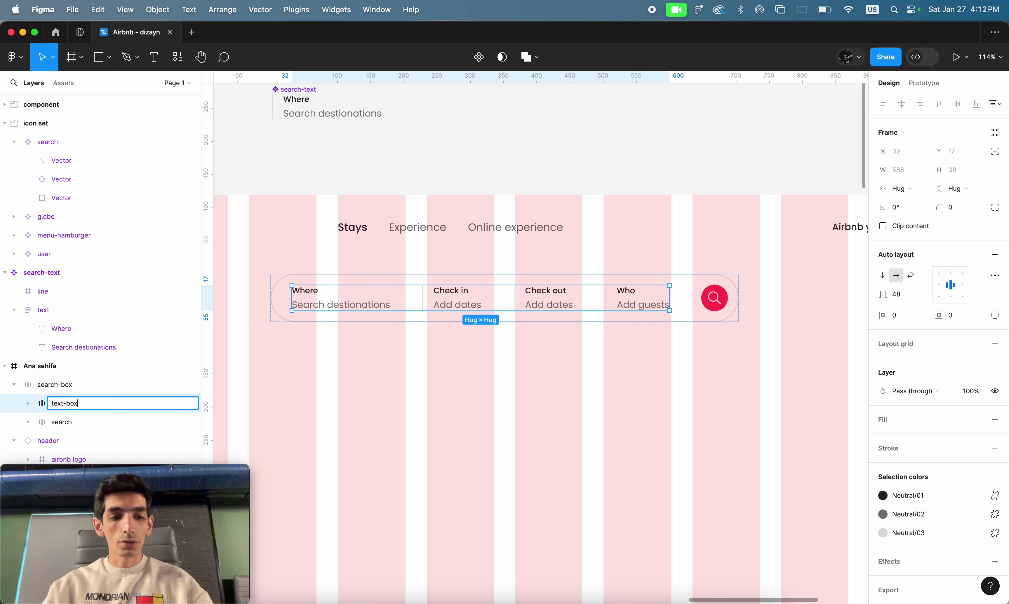
{"action": "key", "text": "Return"}
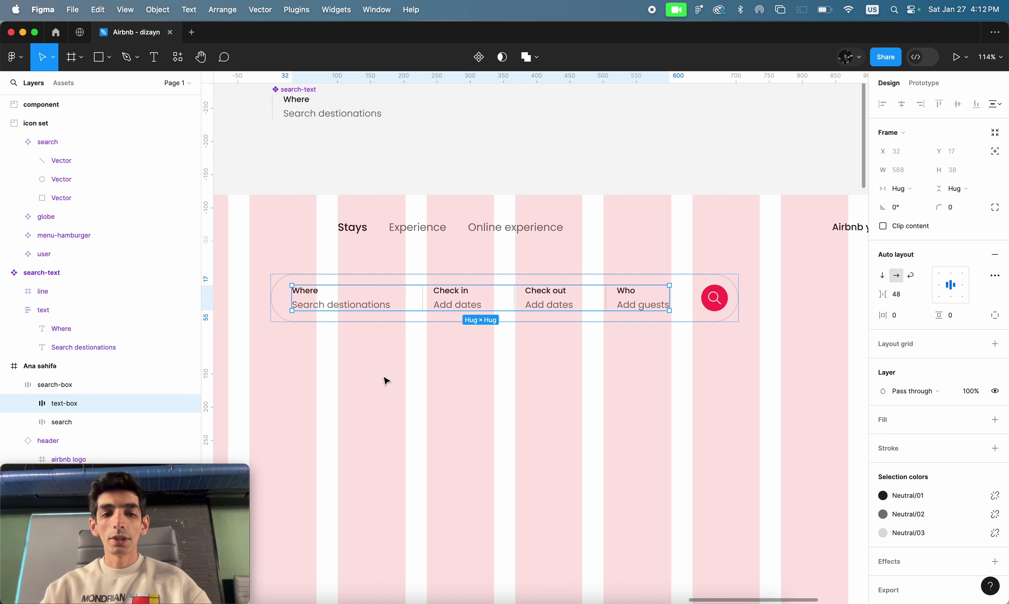
{"action": "left_click", "coordinate": [420, 370]}
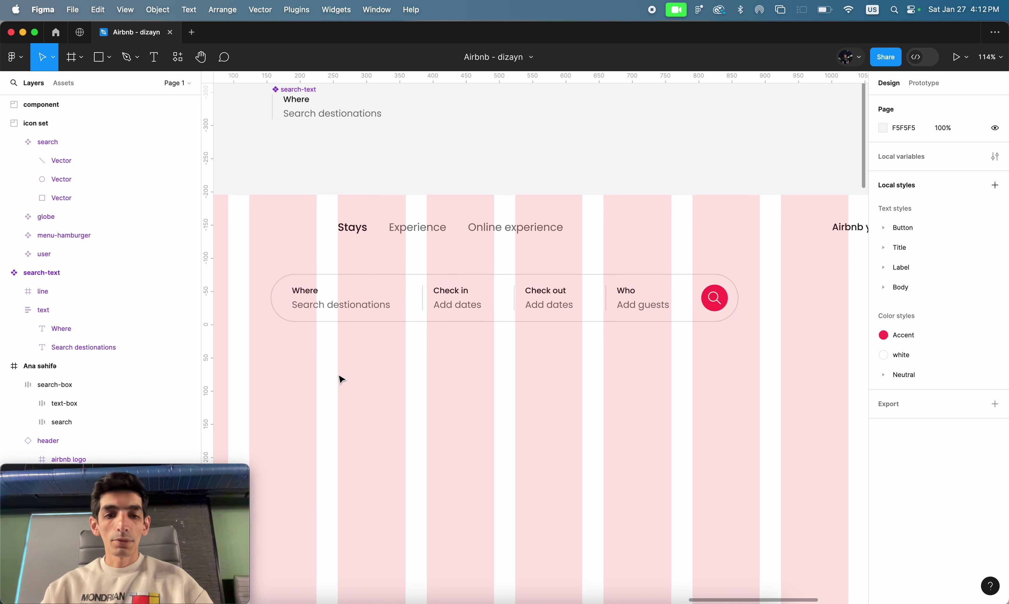
- Set the search-box auto-layout gap to 104, pushing the search button away from the fields
{"action": "left_click", "coordinate": [692, 320]}
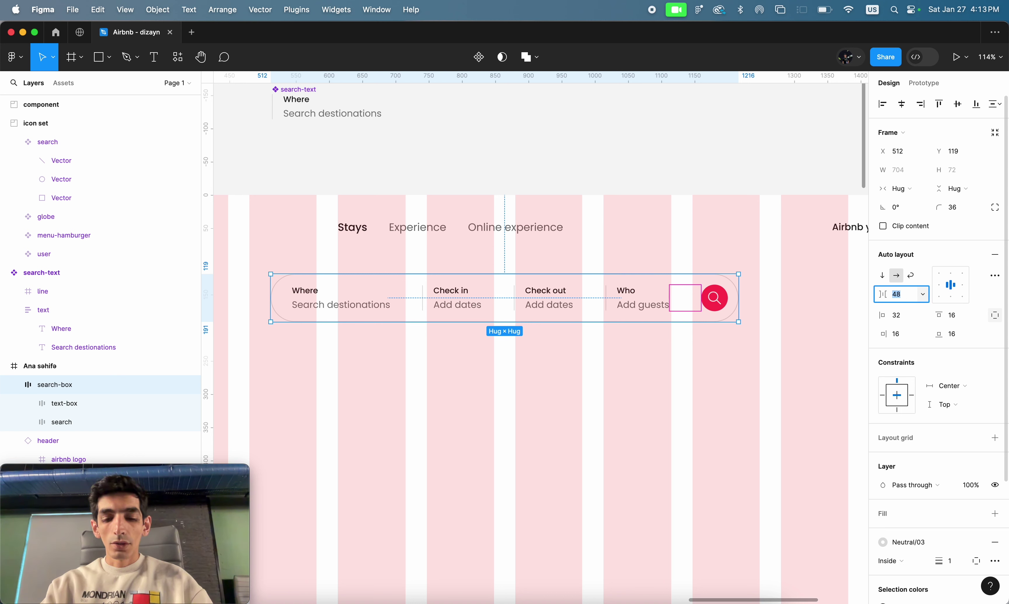
{"action": "type", "text": "80"}
{"action": "key", "text": "Tab"}
{"action": "left_click", "coordinate": [901, 294]}
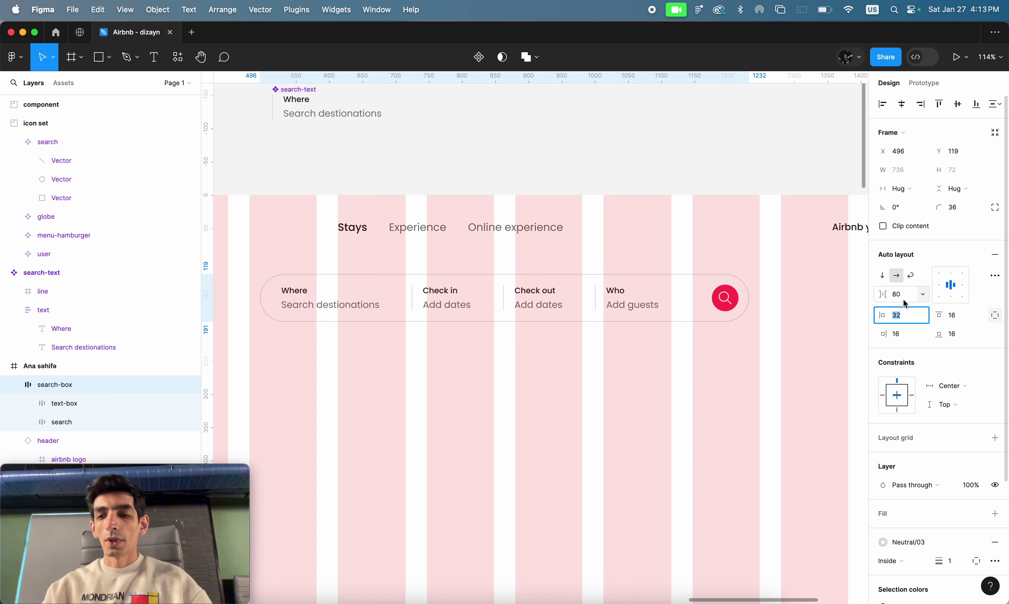
{"action": "type", "text": "1"}
{"action": "type", "text": "20"}
{"action": "key", "text": "Return"}
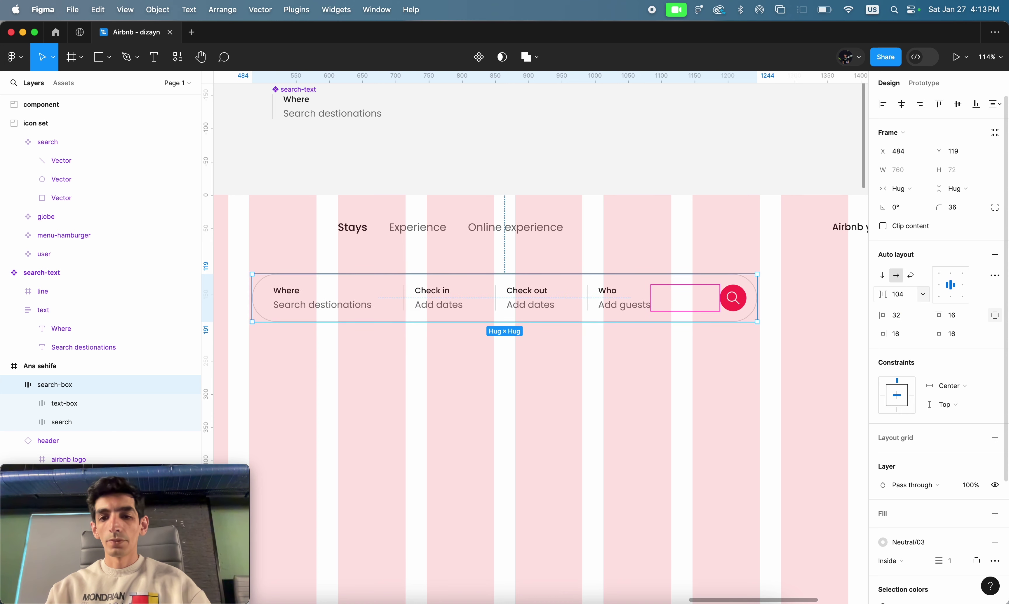
{"action": "left_click", "coordinate": [658, 404]}
- Check the search-box result, select the search-text component, and bring up the live Airbnb site
{"action": "scroll", "coordinate": [658, 404], "scroll_direction": "down", "scroll_amount": 3}
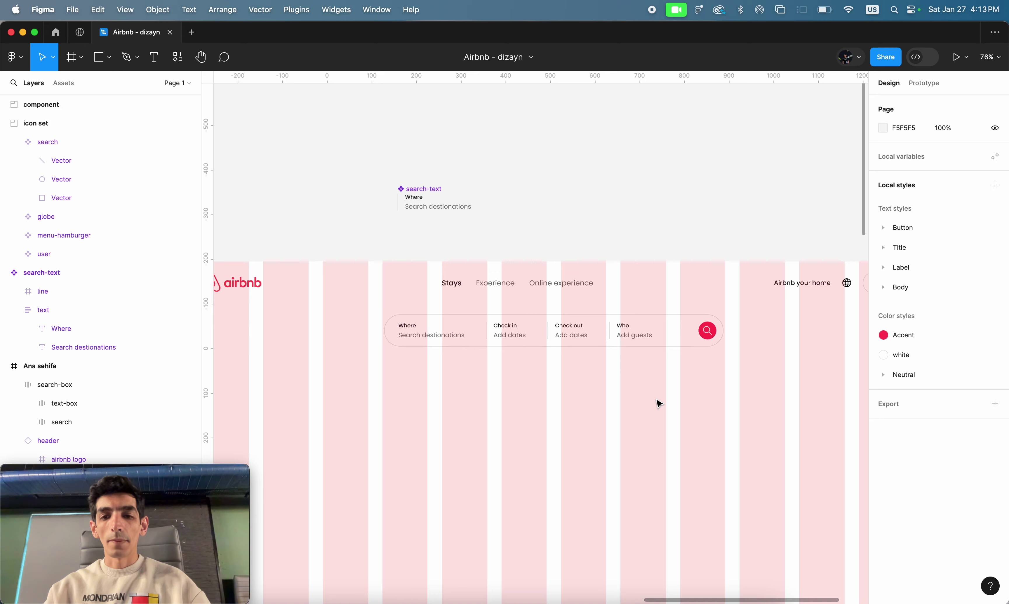
{"action": "left_click", "coordinate": [542, 325]}
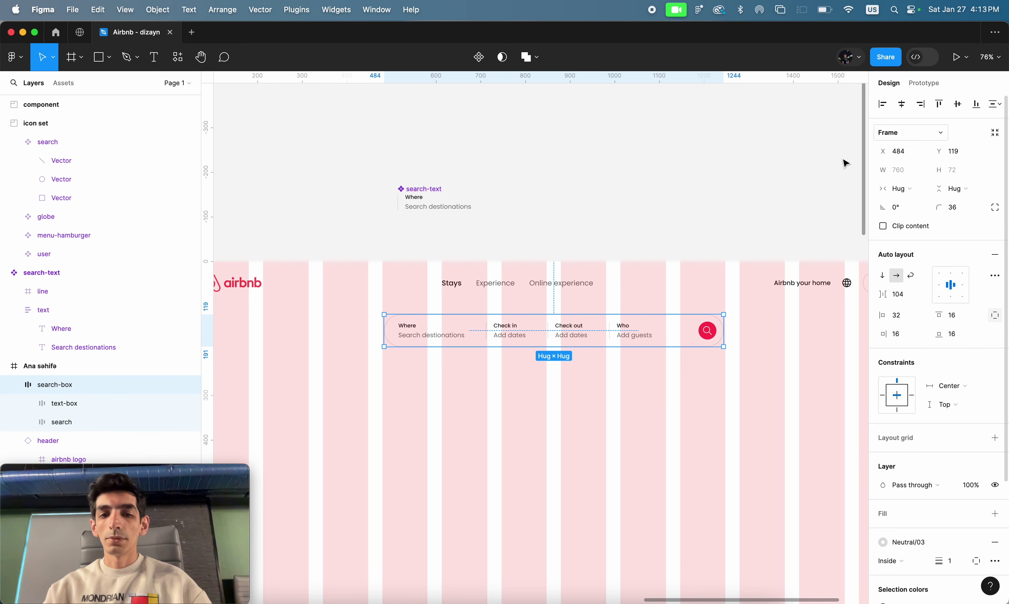
{"action": "scroll", "coordinate": [560, 358], "scroll_direction": "up", "scroll_amount": 3}
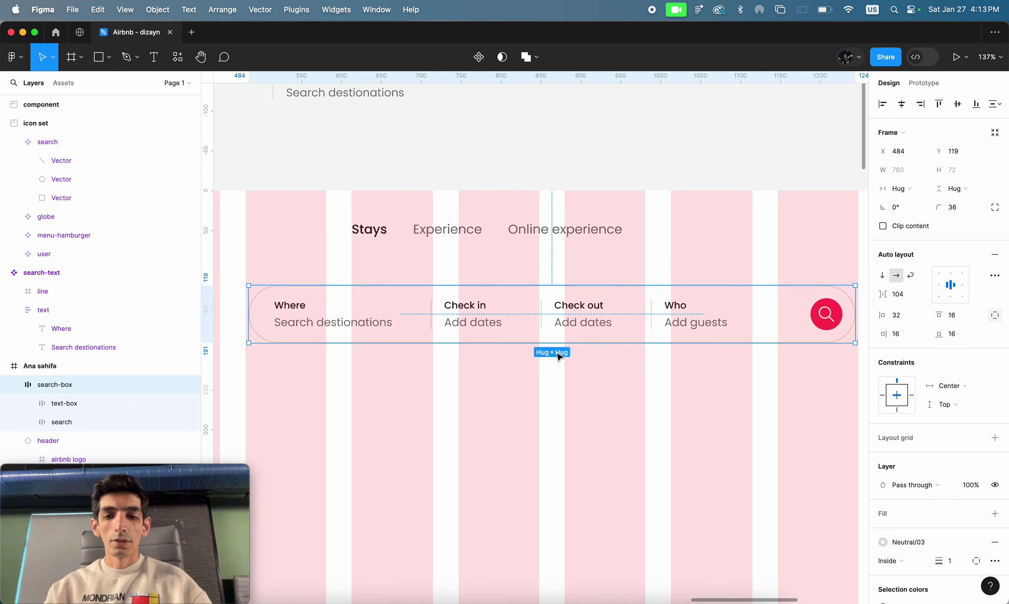
{"action": "scroll", "coordinate": [560, 358], "scroll_direction": "up", "scroll_amount": 2}
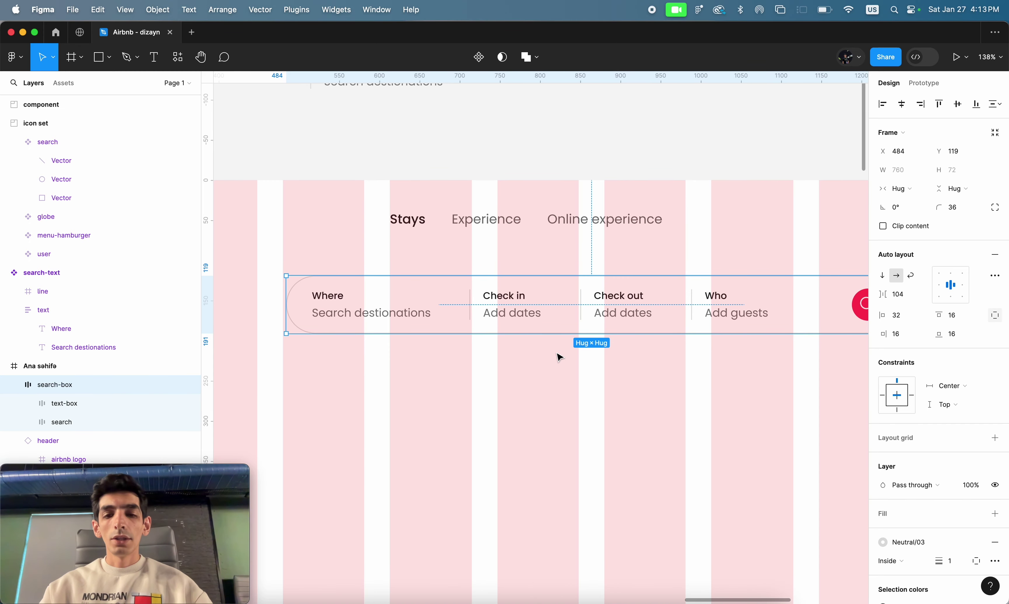
{"action": "scroll", "coordinate": [560, 358], "scroll_direction": "down", "scroll_amount": 1}
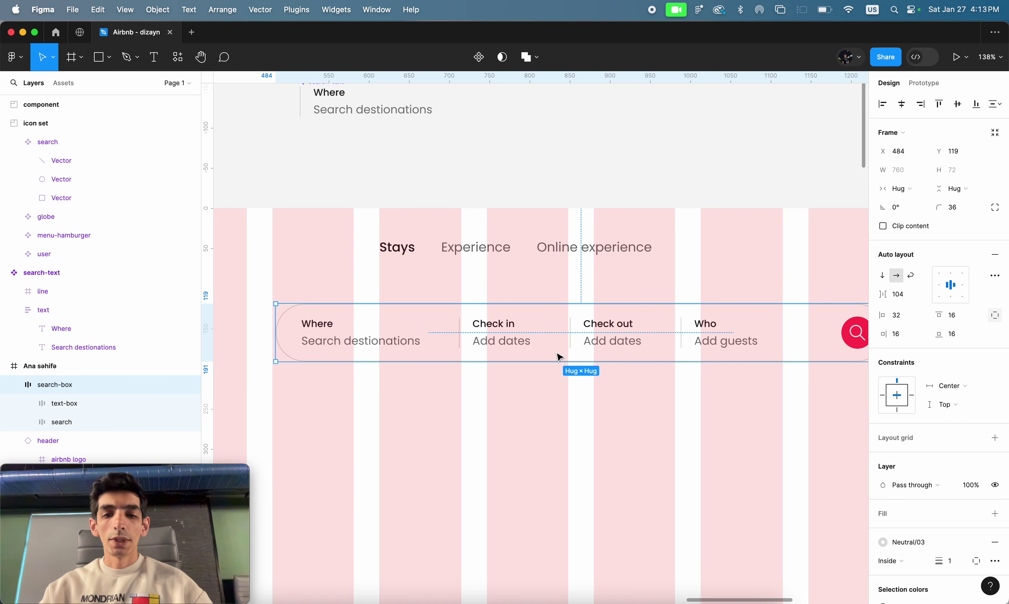
{"action": "scroll", "coordinate": [560, 359], "scroll_direction": "down", "scroll_amount": 1}
{"action": "scroll", "coordinate": [559, 358], "scroll_direction": "down", "scroll_amount": 1}
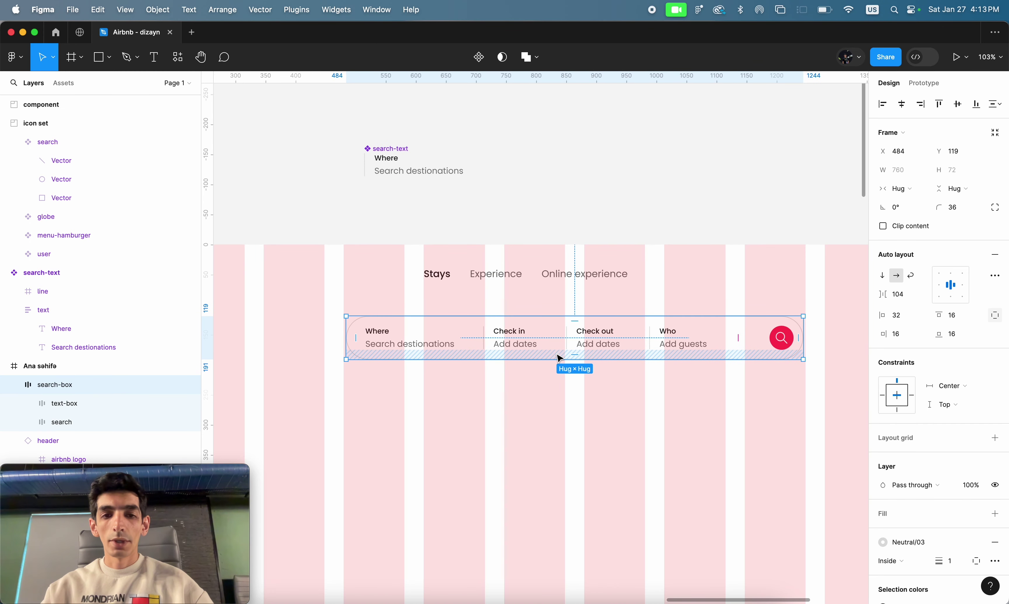
{"action": "left_click", "coordinate": [391, 151]}
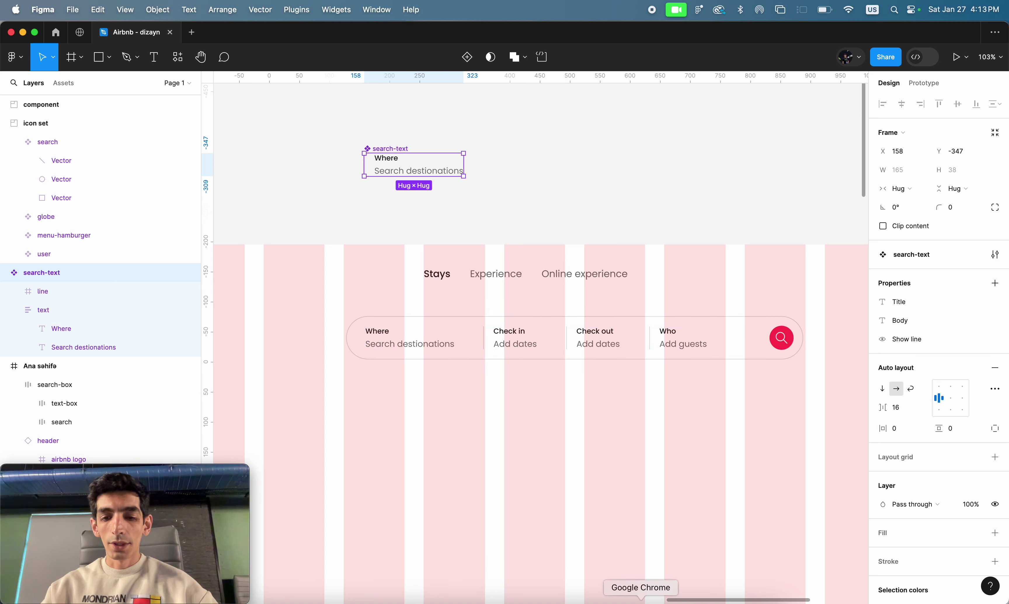
{"action": "left_click", "coordinate": [640, 601]}
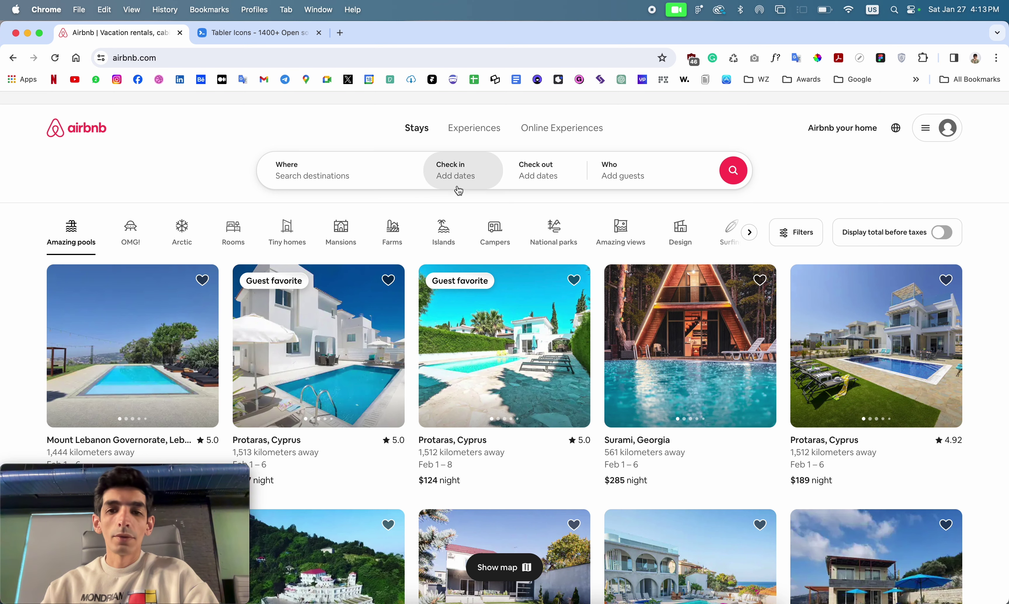
- Zoom in on airbnb.com's search bar hover pill, reset zoom, and return to Figma
{"action": "scroll", "coordinate": [457, 189], "scroll_direction": "up", "scroll_amount": 5}
{"action": "scroll", "coordinate": [457, 189], "scroll_direction": "up", "scroll_amount": 3}
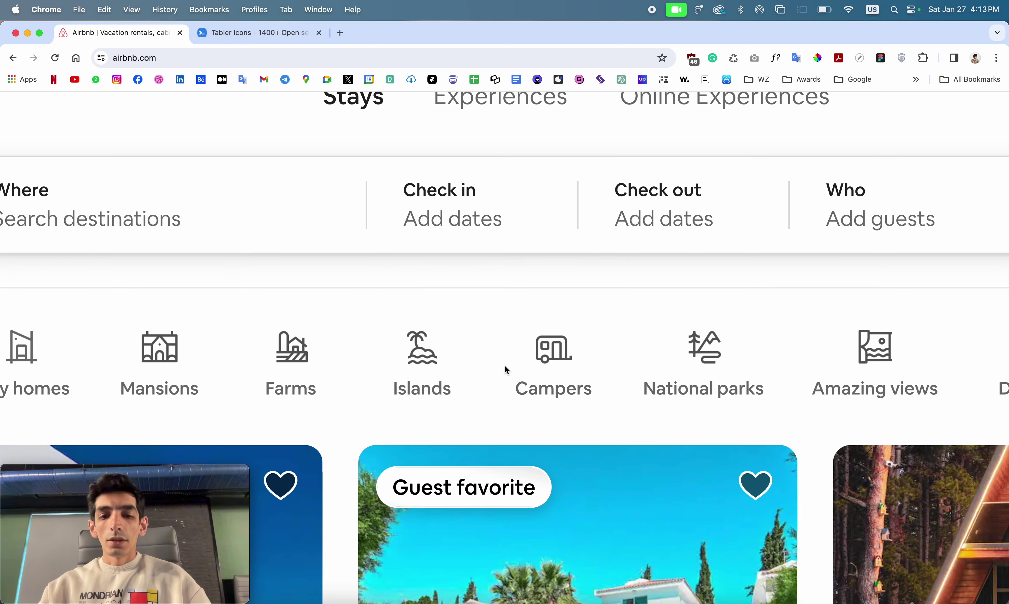
{"action": "key", "text": "super+0"}
{"action": "key", "text": "super+minus"}
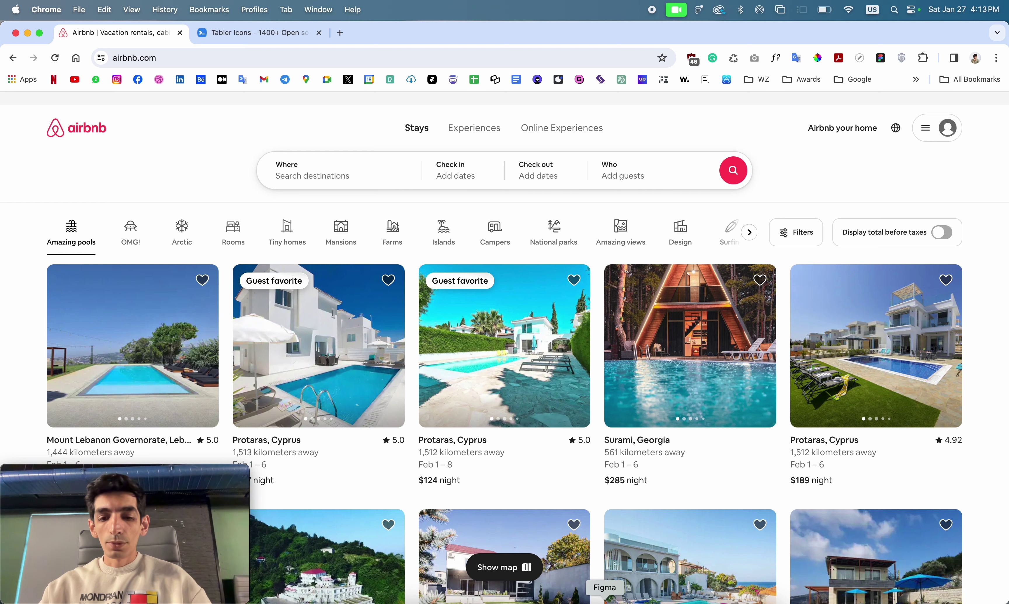
{"action": "left_click", "coordinate": [604, 600]}
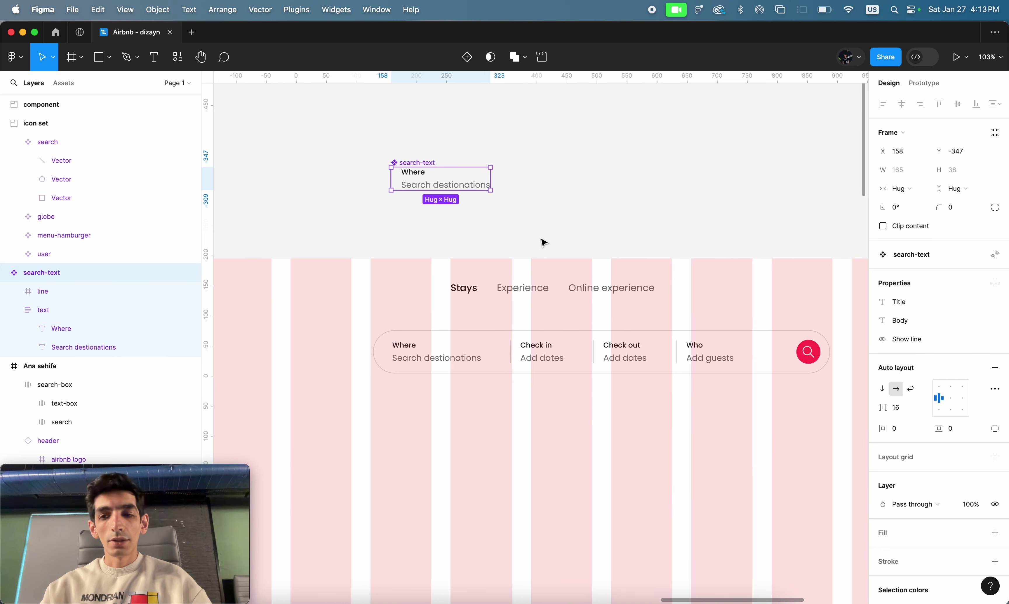
- Give the search-text component 16 px vertical padding
{"action": "scroll", "coordinate": [543, 243], "scroll_direction": "up", "scroll_amount": 5}
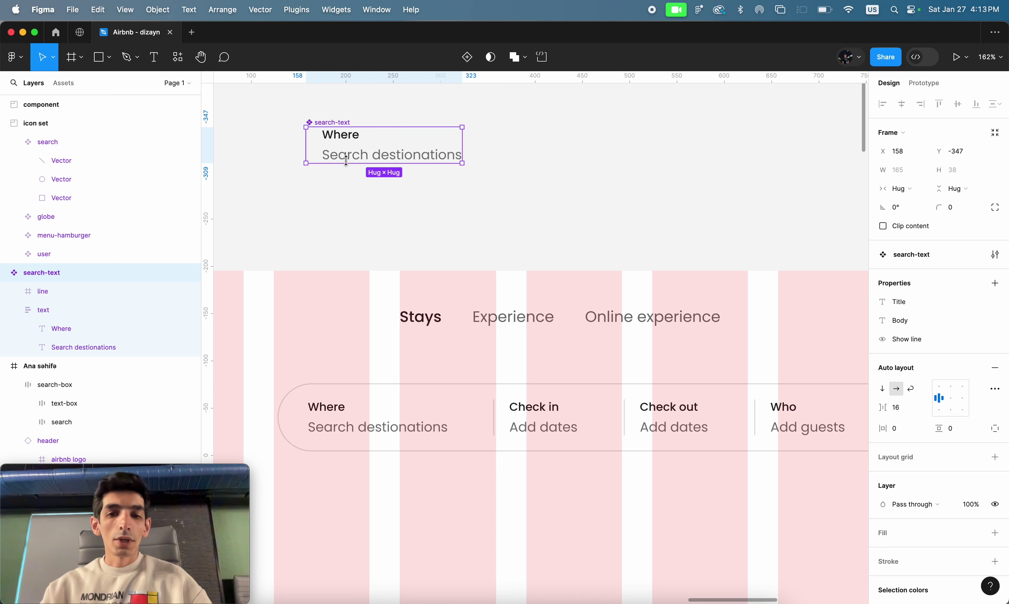
{"action": "left_click", "coordinate": [551, 415]}
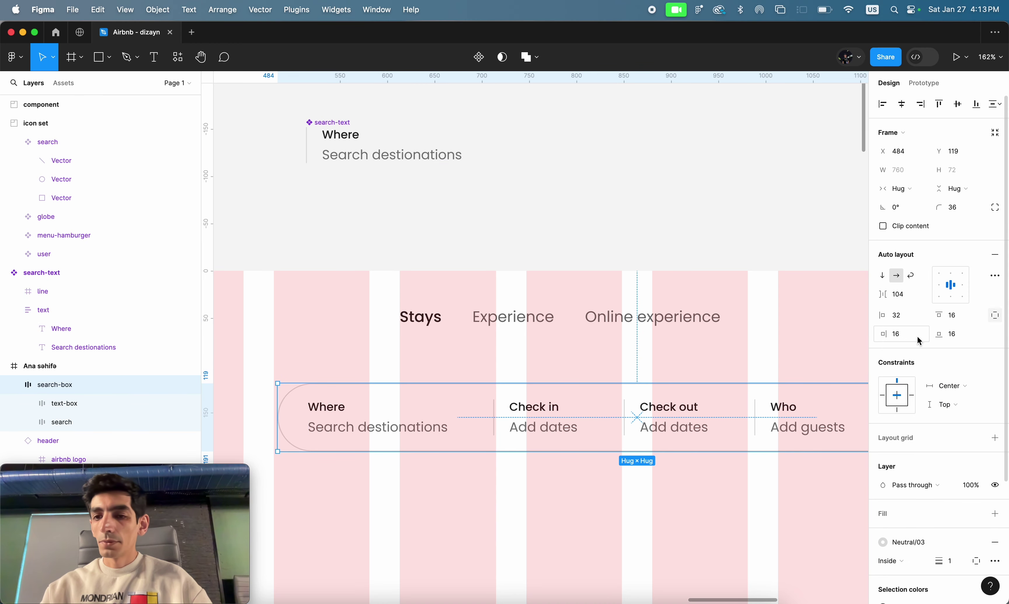
{"action": "scroll", "coordinate": [356, 153], "scroll_direction": "down", "scroll_amount": 1}
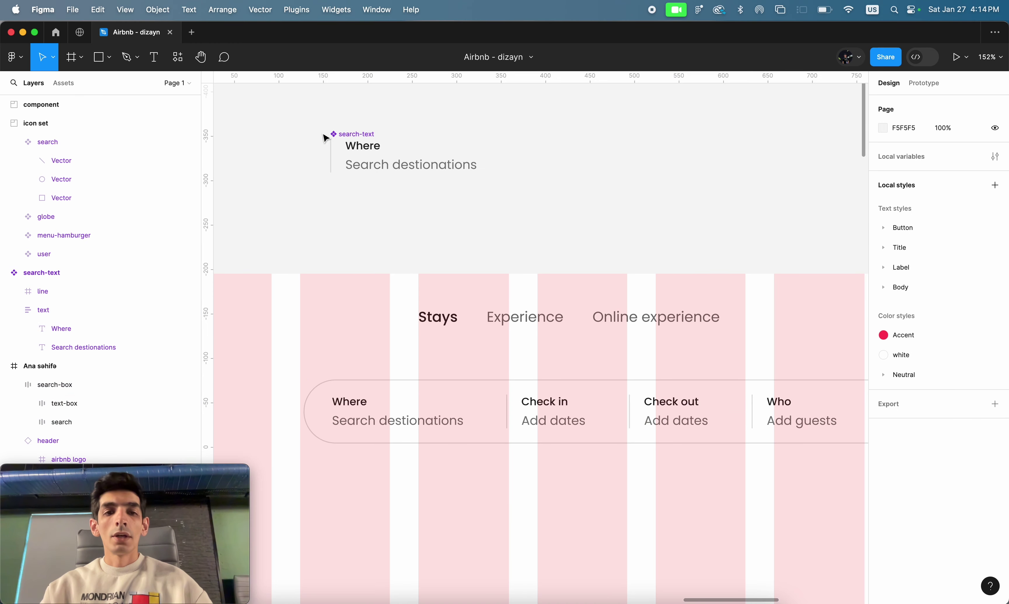
{"action": "left_click", "coordinate": [349, 135]}
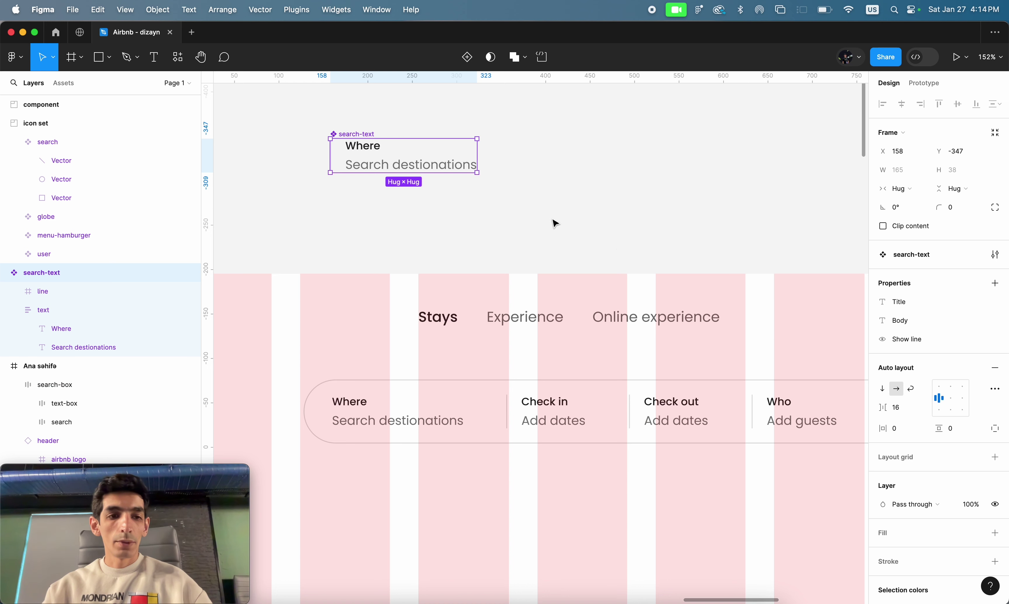
{"action": "left_click", "coordinate": [963, 434]}
{"action": "type", "text": "16"}
{"action": "key", "text": "Tab"}
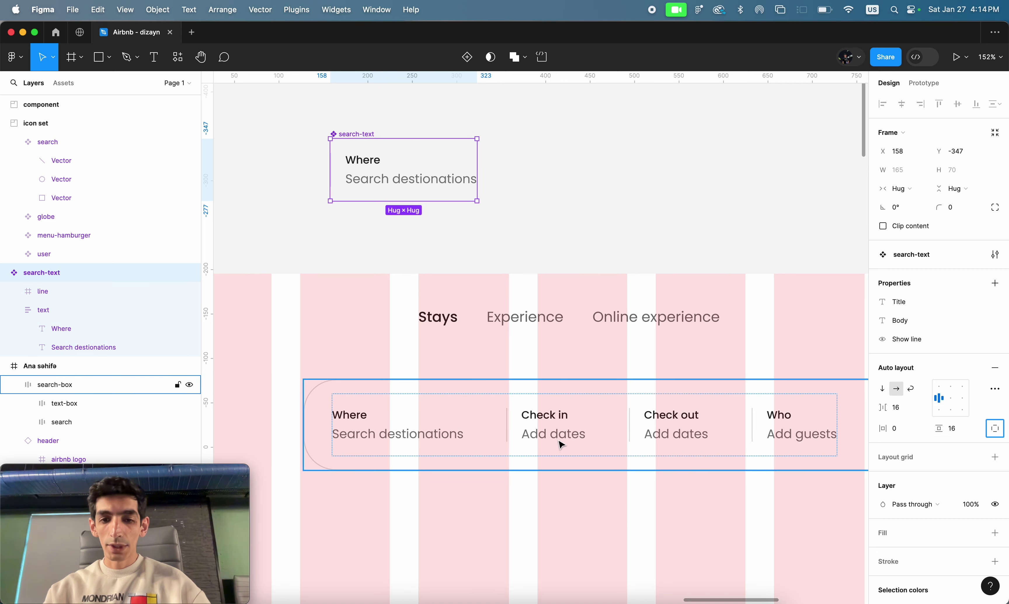
- Check the search-box's new height and move search-text higher on the canvas
{"action": "scroll", "coordinate": [556, 441], "scroll_direction": "down", "scroll_amount": 5}
{"action": "scroll", "coordinate": [556, 441], "scroll_direction": "down", "scroll_amount": 3}
{"action": "scroll", "coordinate": [556, 440], "scroll_direction": "up", "scroll_amount": 5}
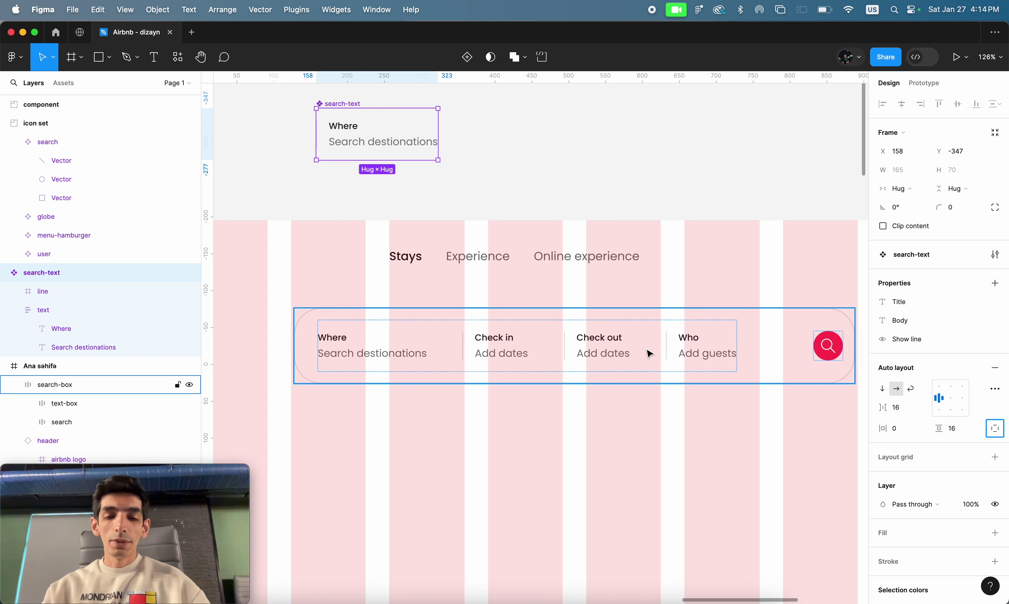
{"action": "left_click", "coordinate": [766, 334]}
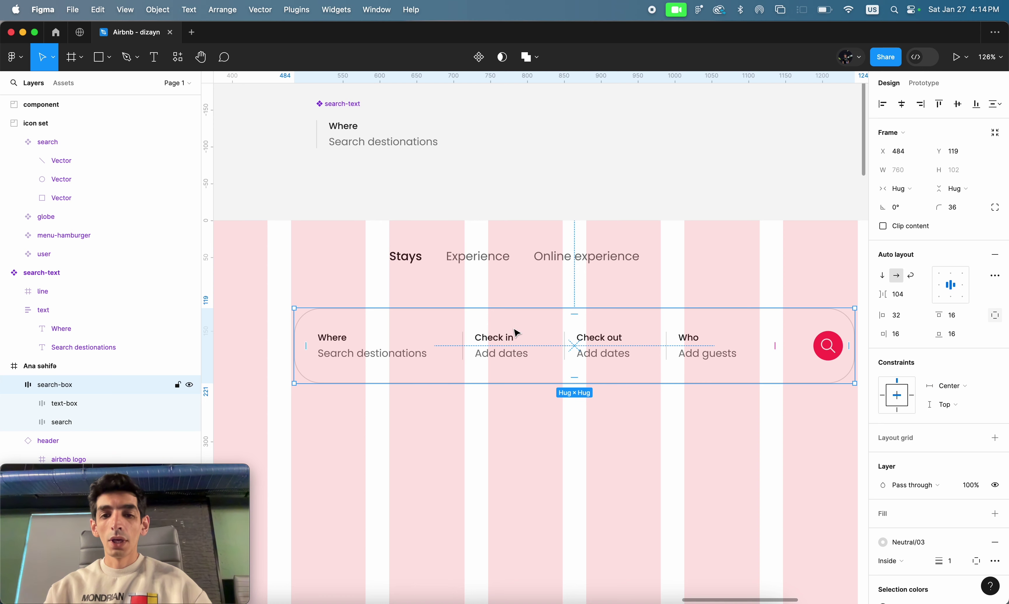
{"action": "scroll", "coordinate": [517, 333], "scroll_direction": "down", "scroll_amount": 5}
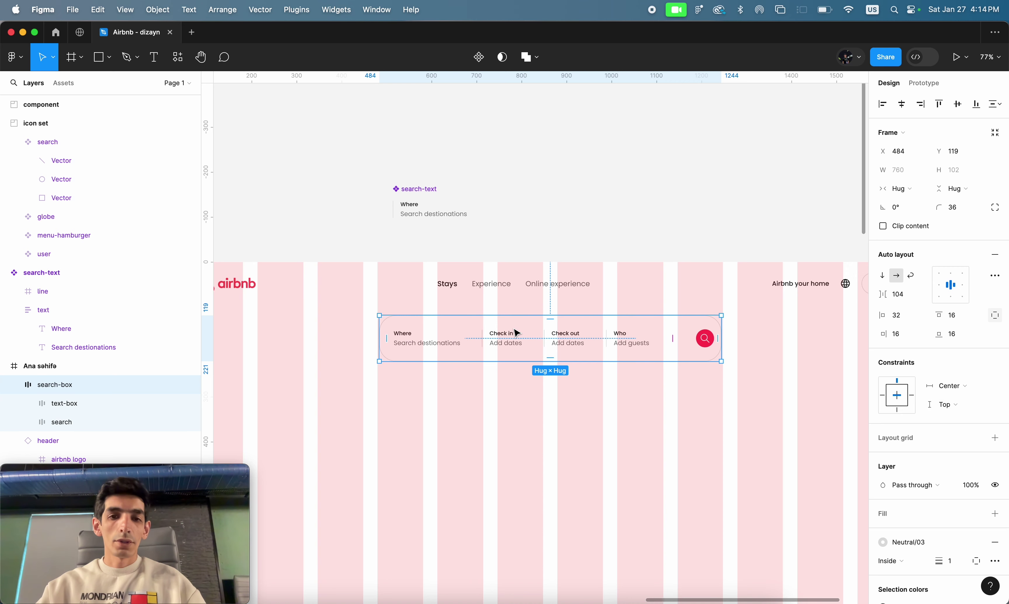
{"action": "left_click", "coordinate": [500, 176]}
{"action": "left_click", "coordinate": [424, 189]}
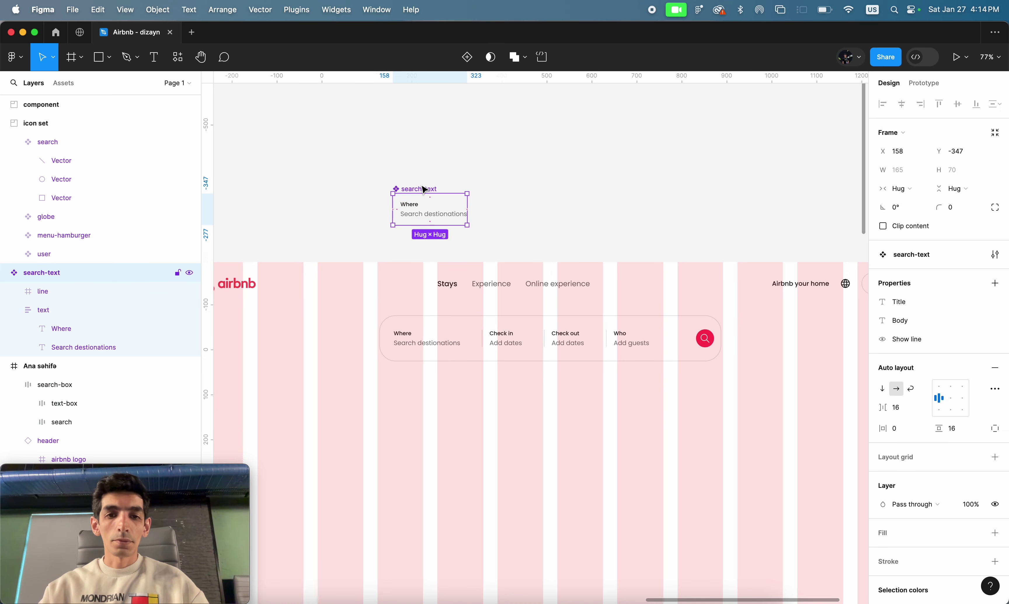
{"action": "left_click_drag", "start_coordinate": [424, 190], "coordinate": [419, 137]}
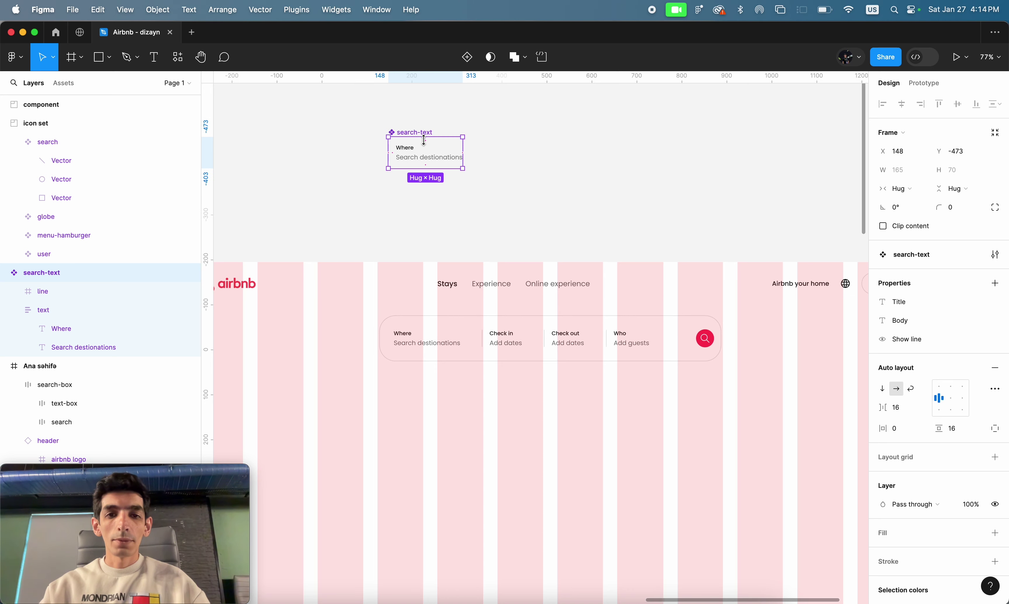
{"action": "scroll", "coordinate": [424, 140], "scroll_direction": "up", "scroll_amount": 5}
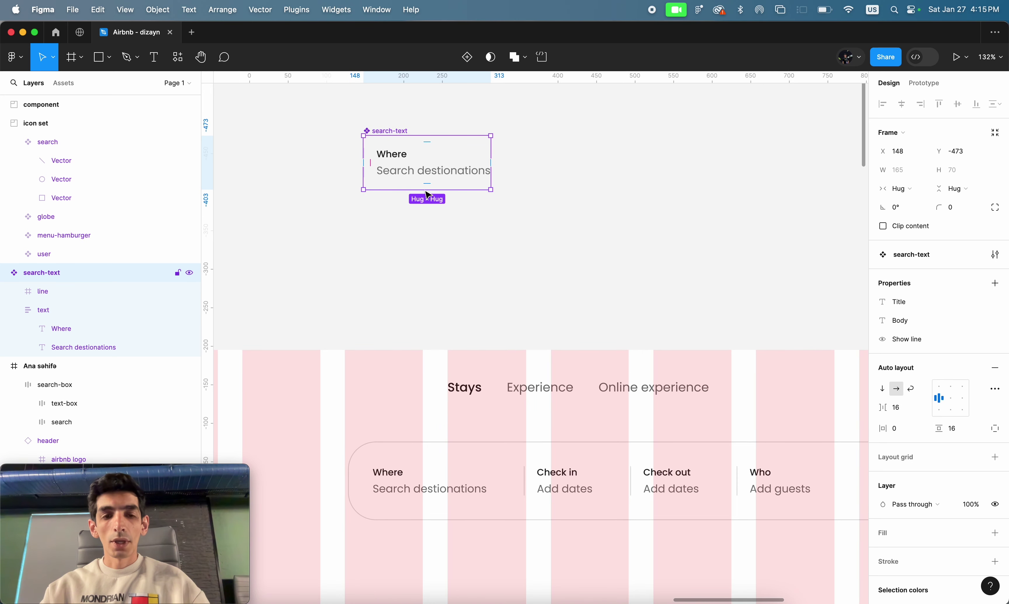
- After comparing with Airbnb, split search-text padding per side and set right padding to 32
{"action": "left_click", "coordinate": [640, 598]}
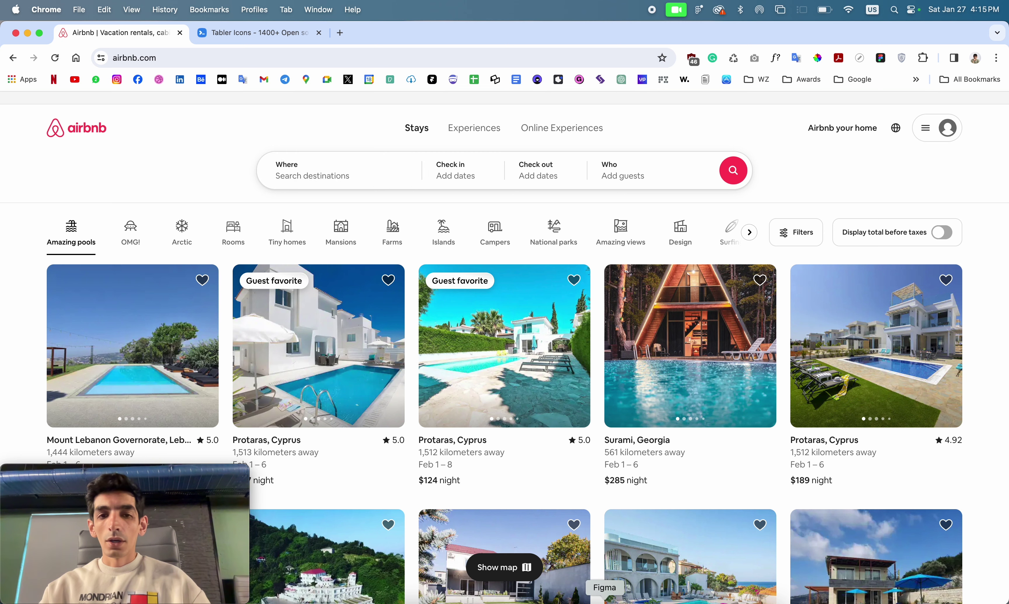
{"action": "left_click", "coordinate": [605, 599]}
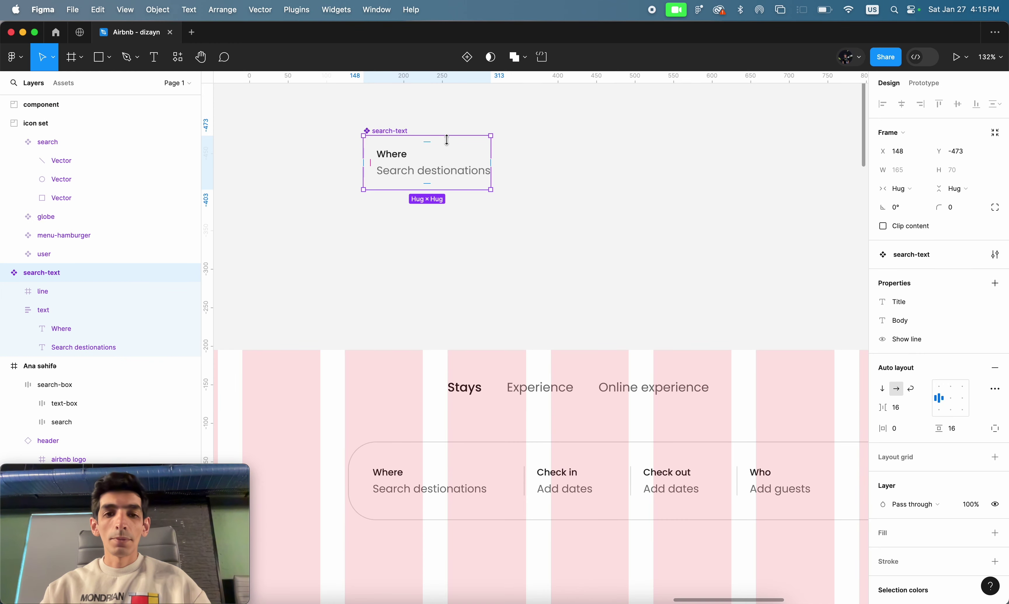
{"action": "scroll", "coordinate": [446, 140], "scroll_direction": "up", "scroll_amount": 3}
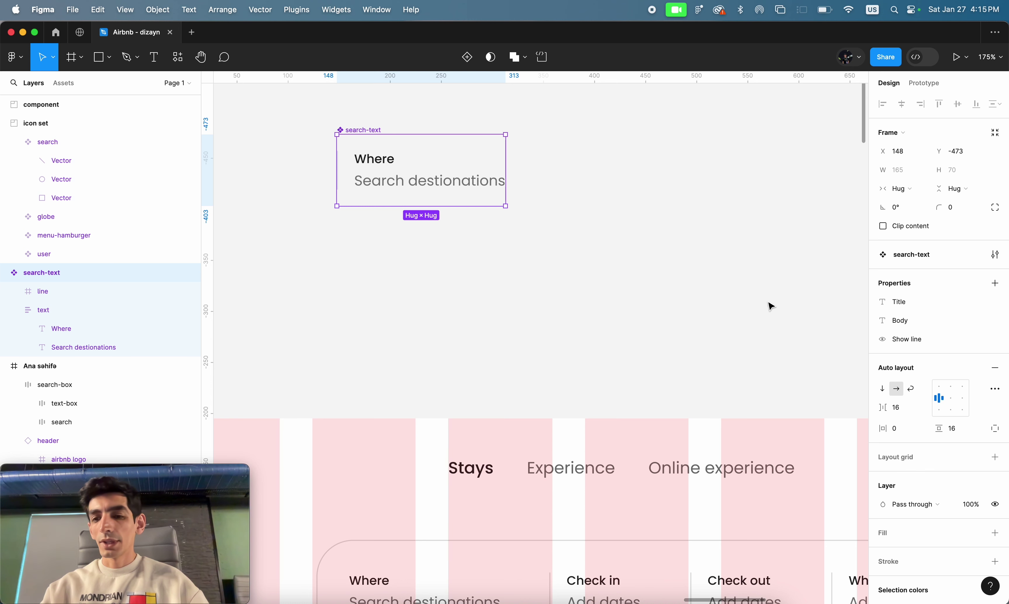
{"action": "left_click", "coordinate": [995, 429]}
{"action": "left_click", "coordinate": [918, 449]}
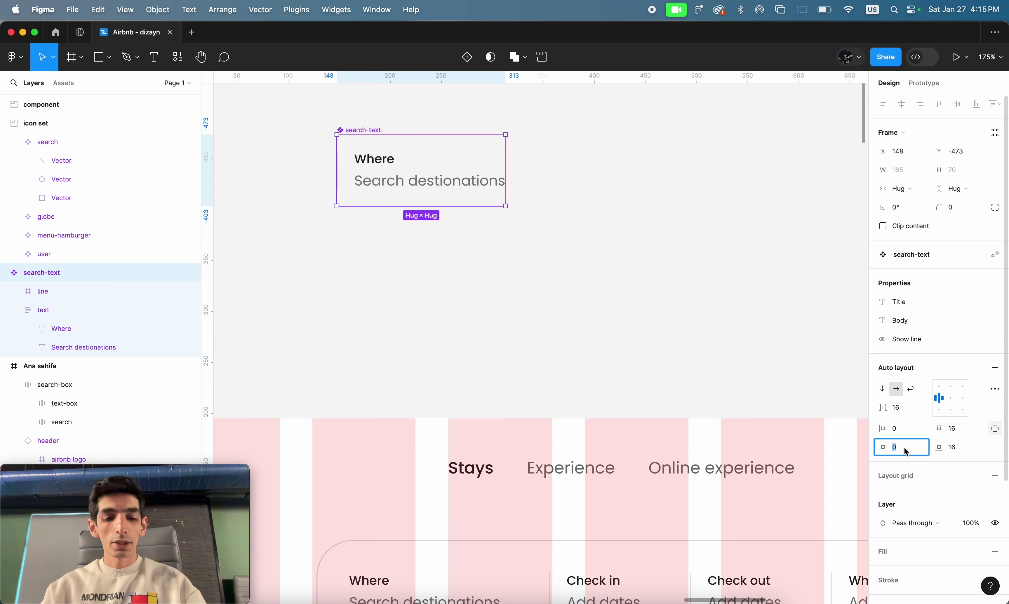
{"action": "type", "text": "40"}
{"action": "key", "text": "Tab"}
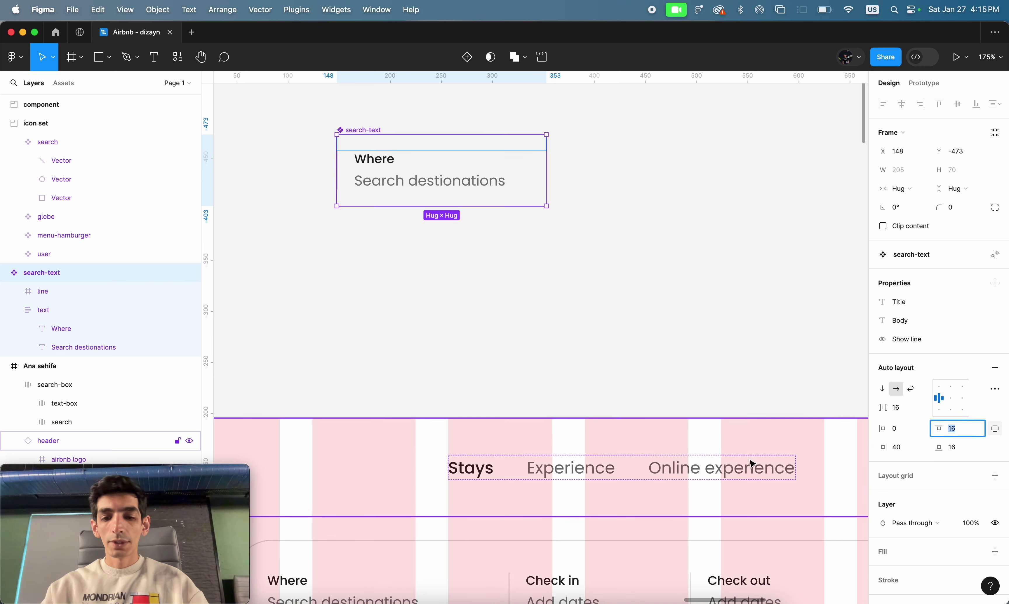
{"action": "scroll", "coordinate": [684, 457], "scroll_direction": "down", "scroll_amount": 5}
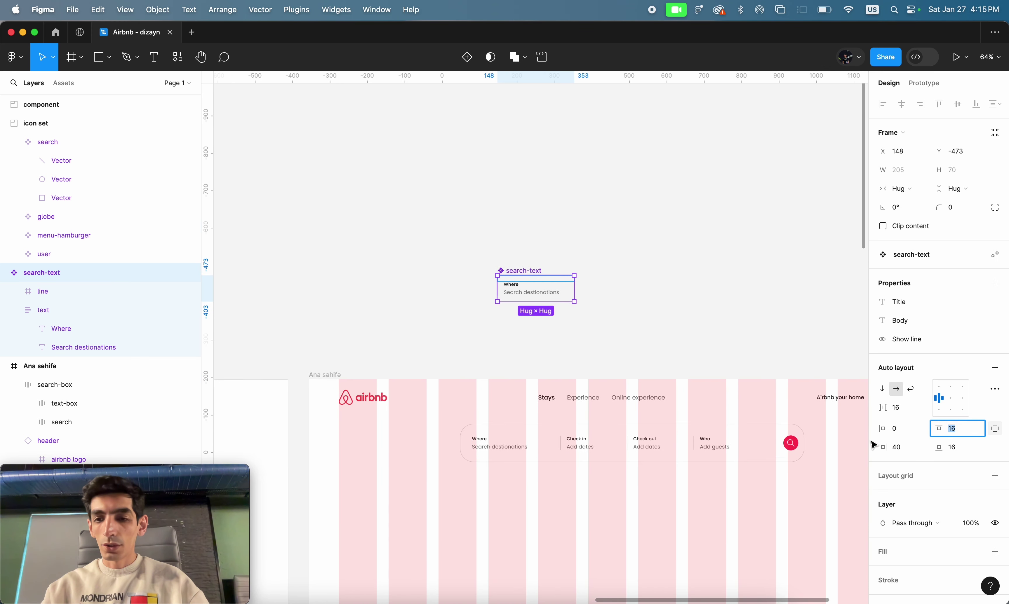
{"action": "left_click", "coordinate": [901, 449]}
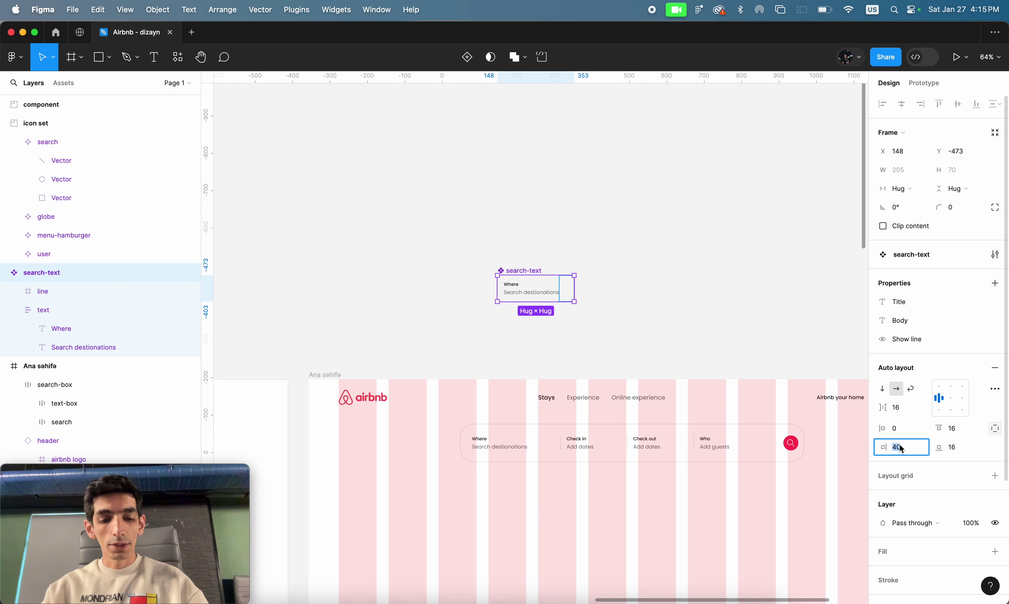
{"action": "type", "text": "32"}
{"action": "key", "text": "Return"}
{"action": "scroll", "coordinate": [581, 315], "scroll_direction": "up", "scroll_amount": 5}
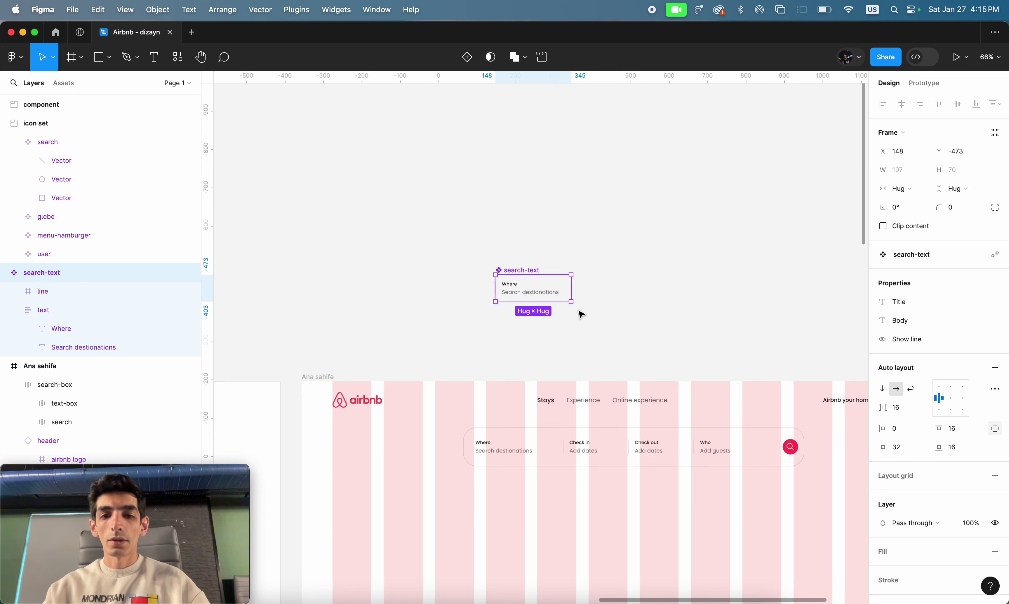
- Move the search-text component up and to the left on the canvas
{"action": "left_click", "coordinate": [472, 219]}
{"action": "left_click", "coordinate": [456, 246]}
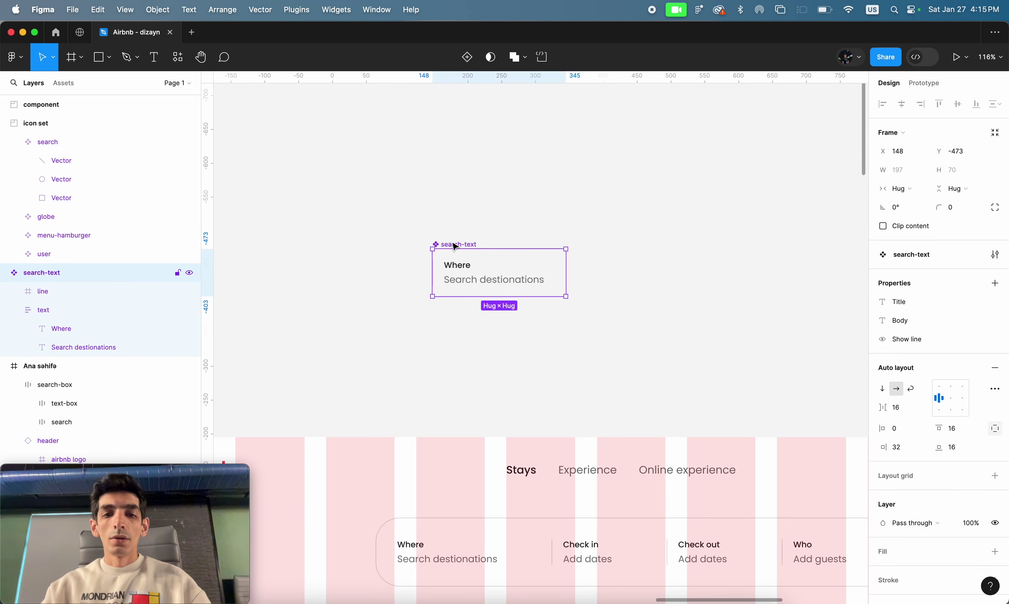
{"action": "left_click_drag", "start_coordinate": [455, 245], "coordinate": [437, 136]}
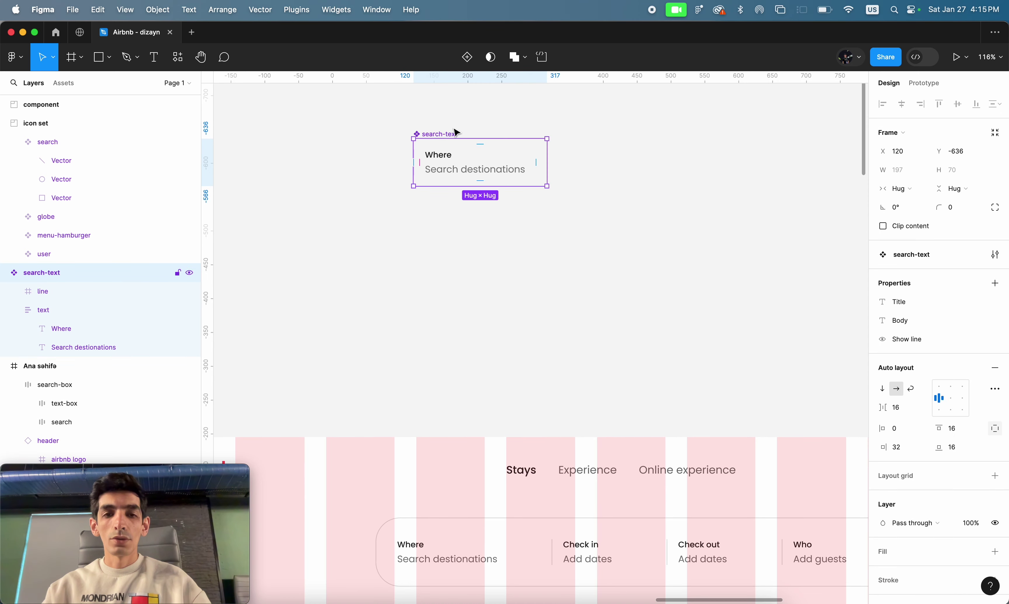
{"action": "mouse_move", "coordinate": [473, 166]}
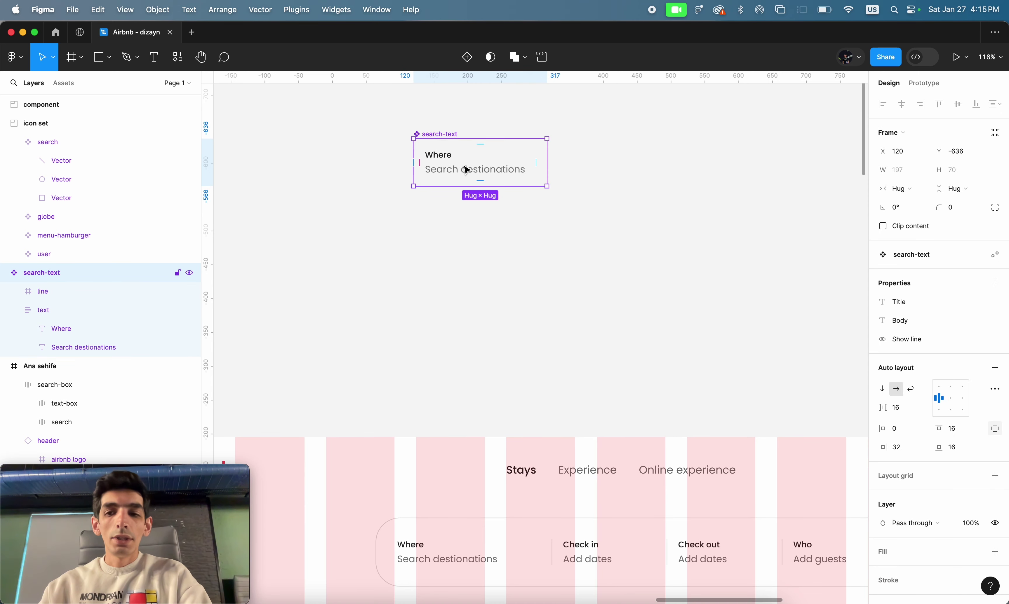
{"action": "scroll", "coordinate": [466, 170], "scroll_direction": "down", "scroll_amount": 5}
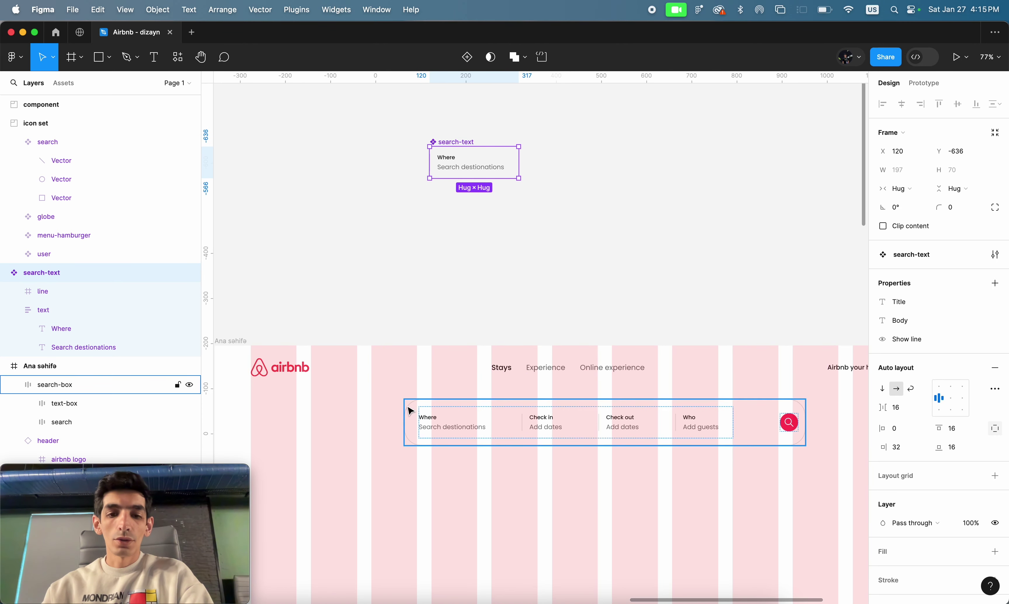
{"action": "scroll", "coordinate": [451, 160], "scroll_direction": "up", "scroll_amount": 8}
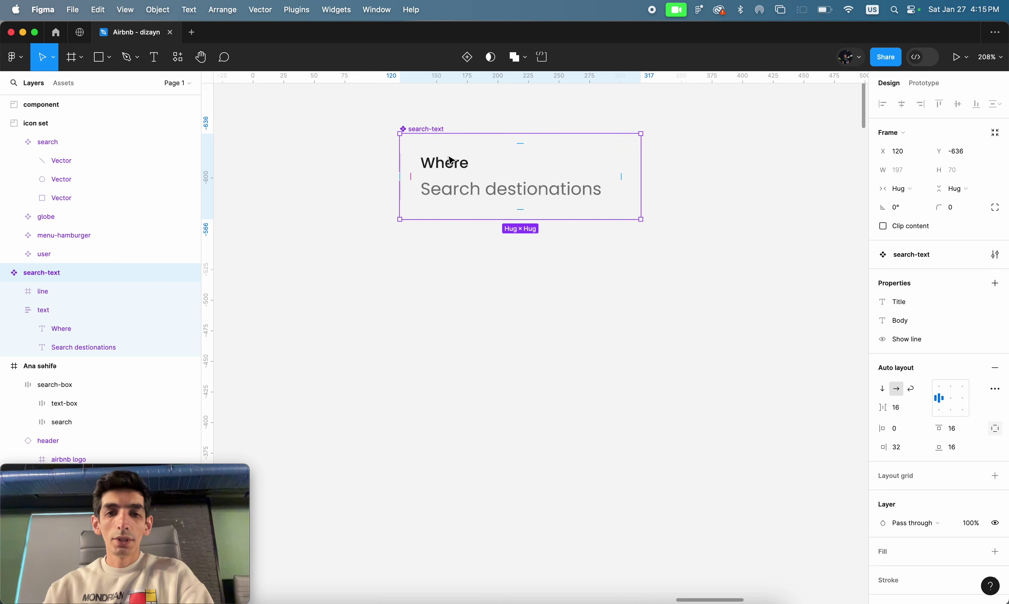
{"action": "scroll", "coordinate": [451, 161], "scroll_direction": "up", "scroll_amount": 2}
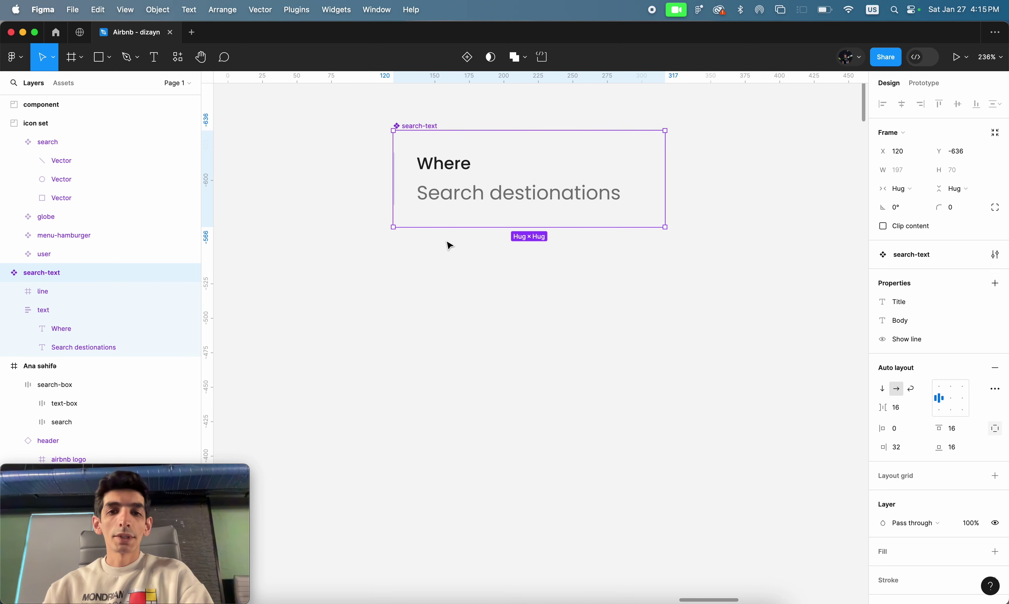
- Add a second search-text variant named Hover alongside the Default variant
{"action": "left_click", "coordinate": [468, 59]}
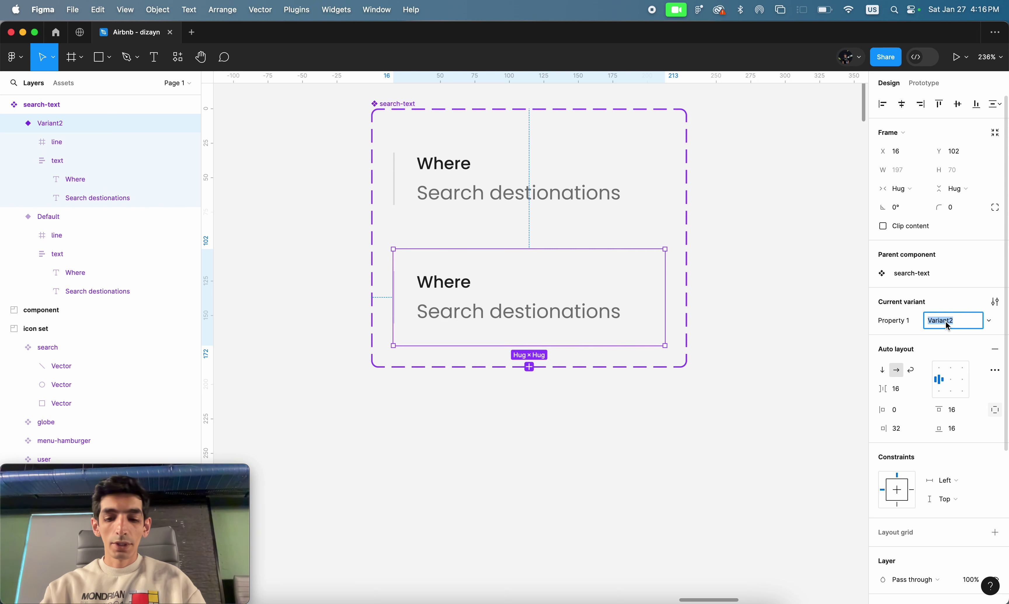
{"action": "type", "text": "Hover"}
{"action": "key", "text": "Return"}
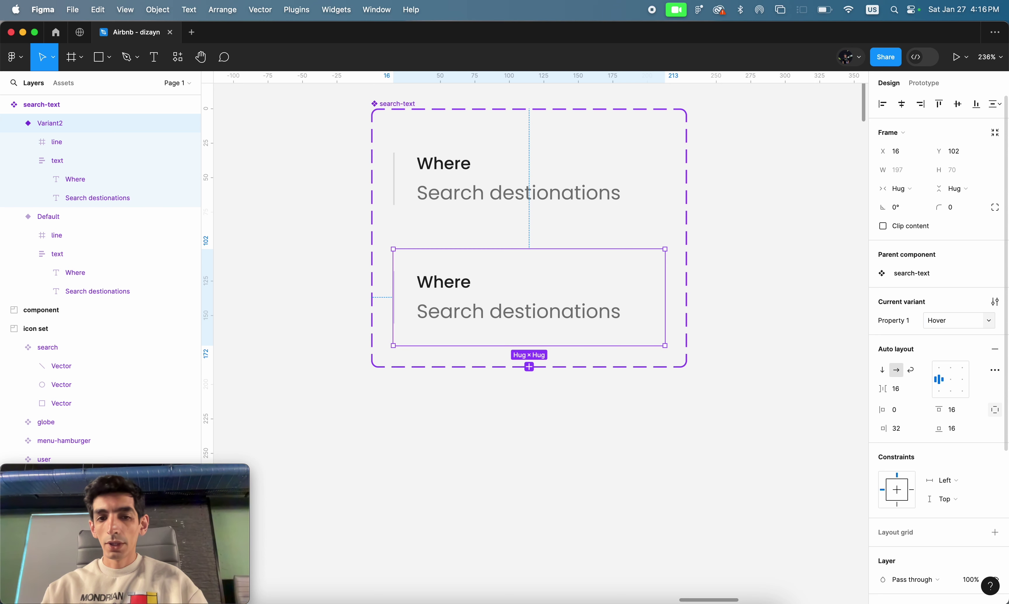
{"action": "left_click", "coordinate": [573, 185]}
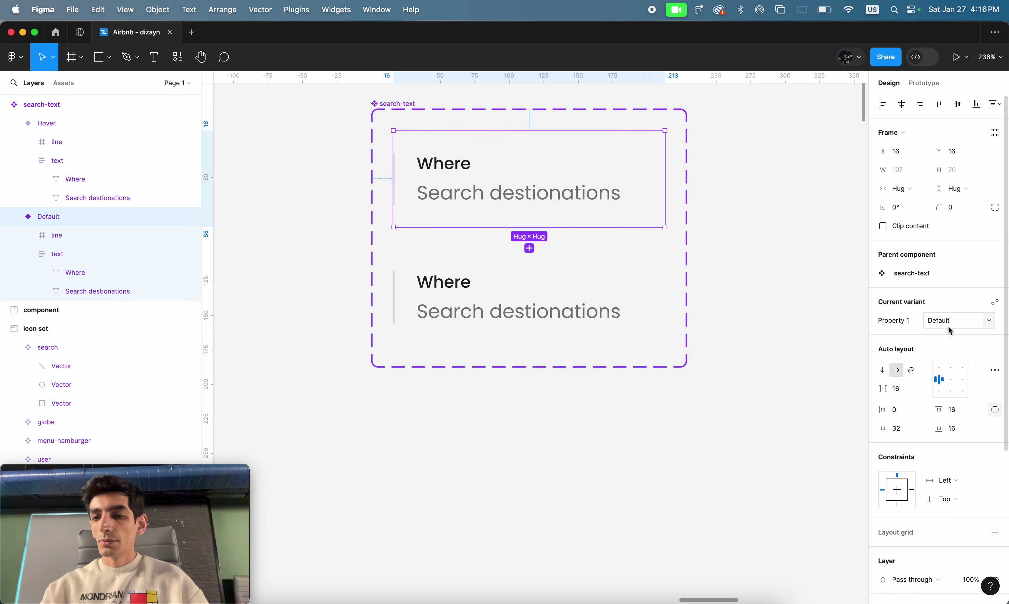
{"action": "left_click", "coordinate": [534, 293]}
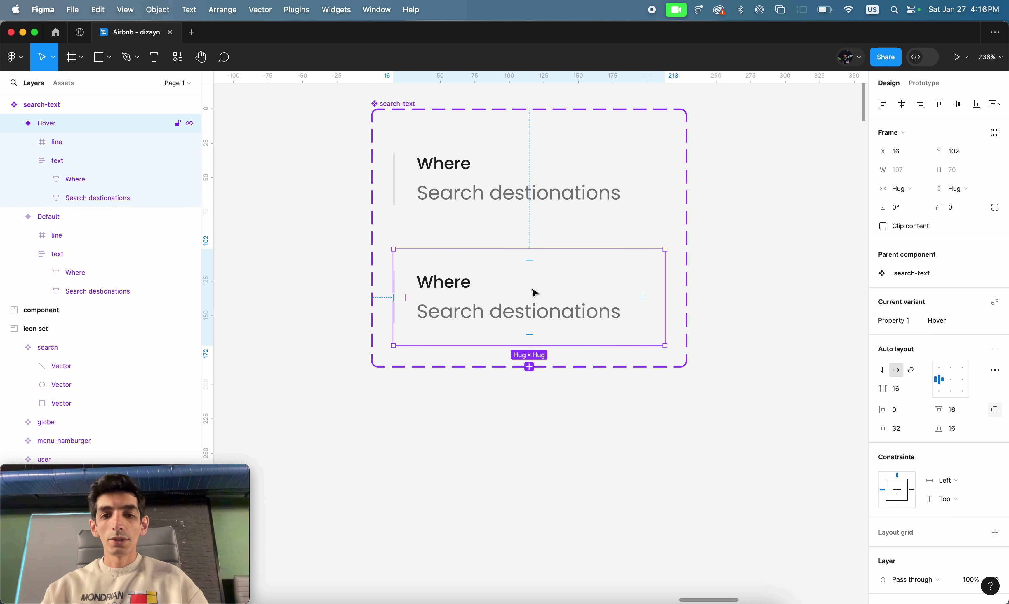
{"action": "scroll", "coordinate": [534, 288], "scroll_direction": "down", "scroll_amount": 3}
{"action": "scroll", "coordinate": [531, 289], "scroll_direction": "down", "scroll_amount": 2}
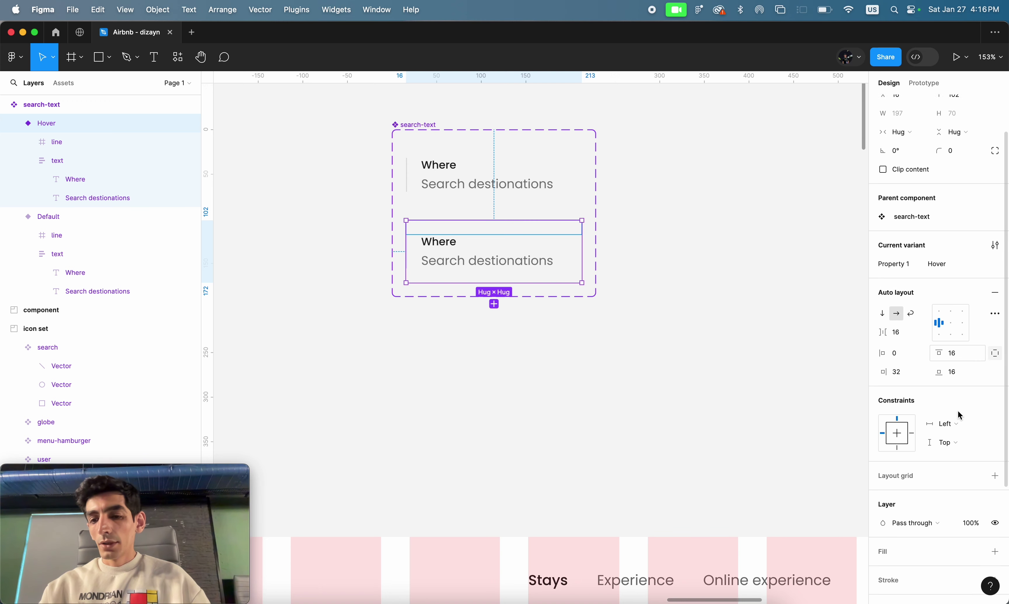
- Fill the Hover variant with Neutral/03 grey and give it a 40 corner radius
{"action": "scroll", "coordinate": [958, 411], "scroll_direction": "down", "scroll_amount": 5}
{"action": "left_click", "coordinate": [978, 411]}
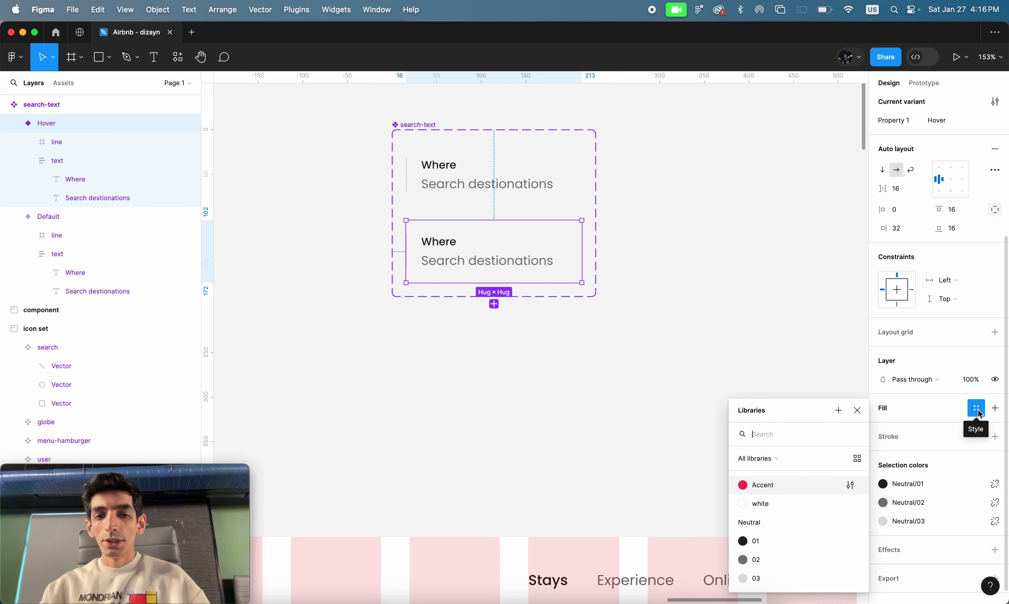
{"action": "left_click", "coordinate": [755, 579]}
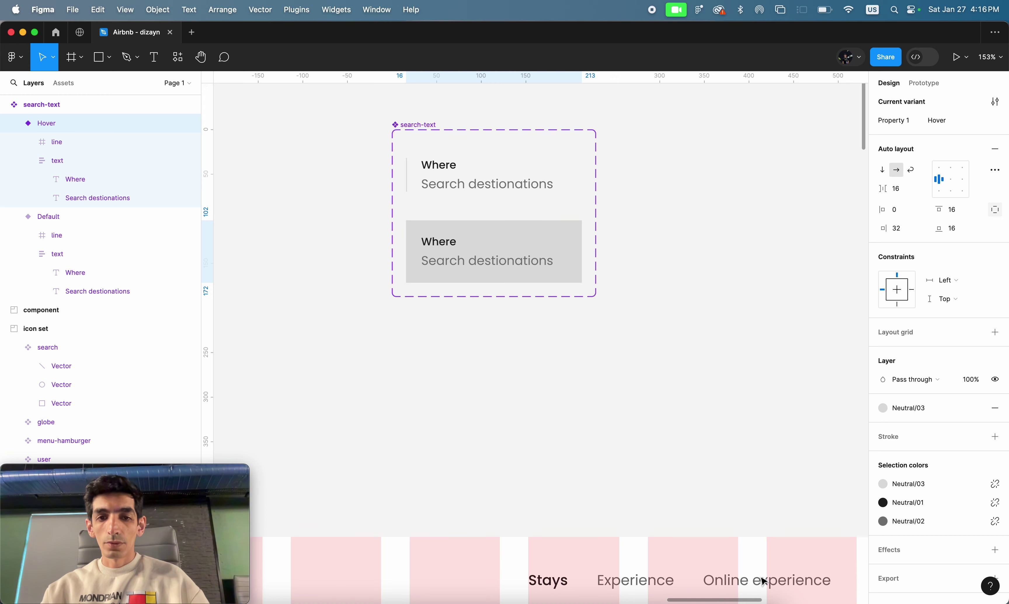
{"action": "scroll", "coordinate": [504, 234], "scroll_direction": "up", "scroll_amount": 5}
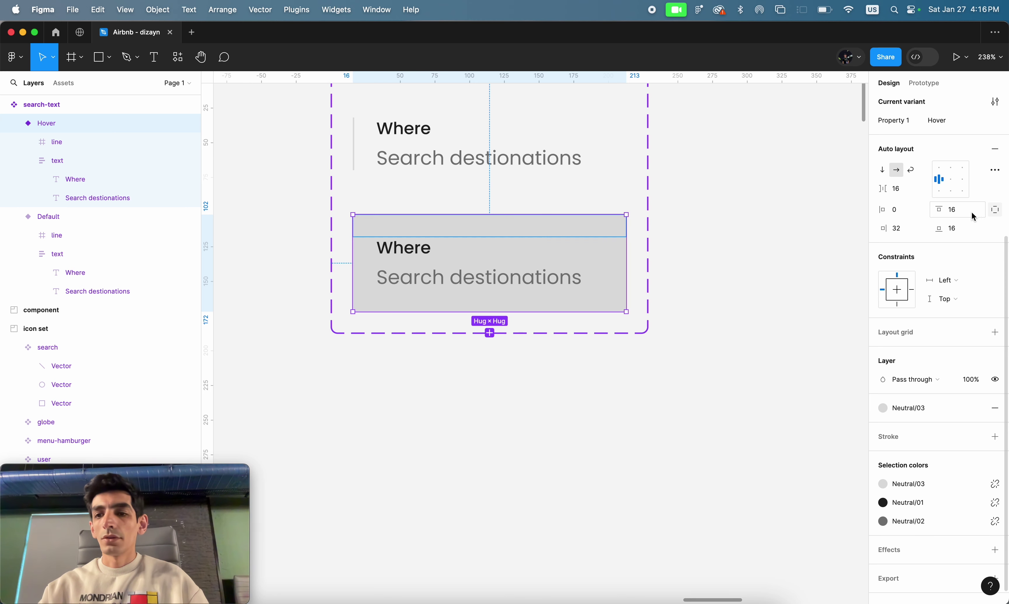
{"action": "scroll", "coordinate": [974, 213], "scroll_direction": "up", "scroll_amount": 2}
{"action": "scroll", "coordinate": [975, 210], "scroll_direction": "up", "scroll_amount": 3}
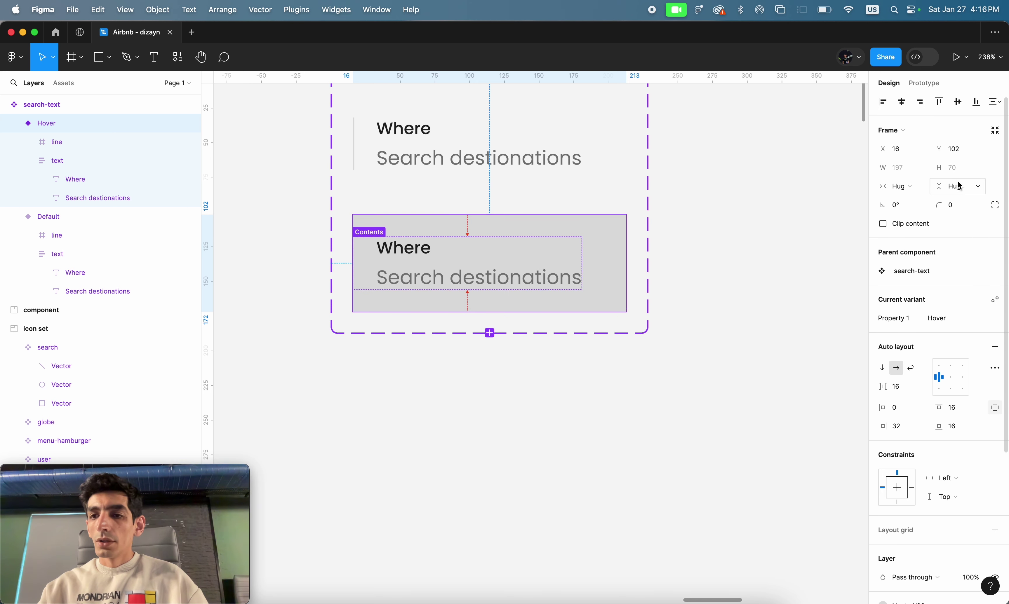
{"action": "left_click", "coordinate": [959, 205]}
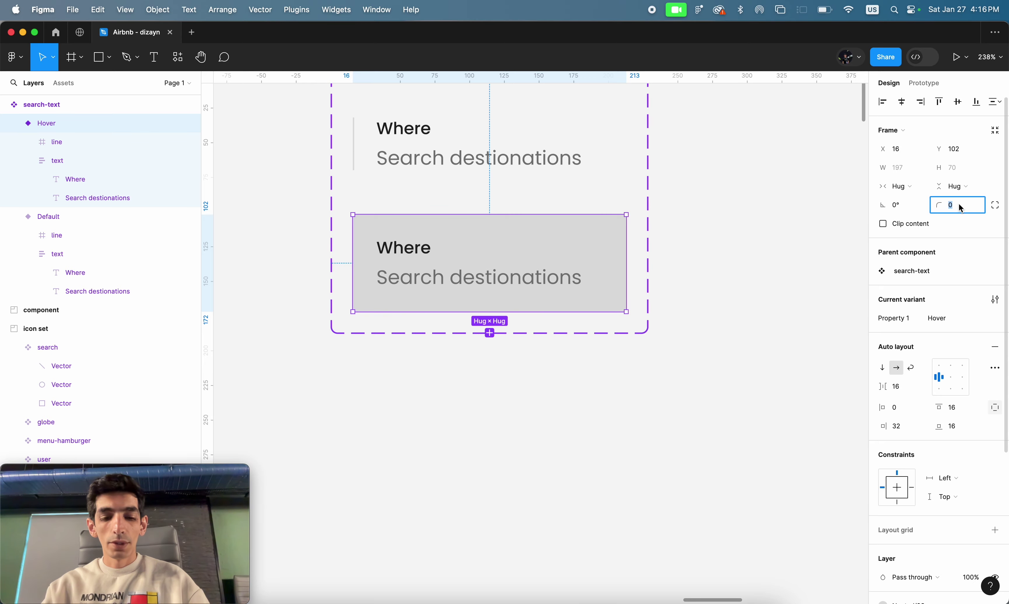
{"action": "type", "text": "40"}
{"action": "key", "text": "Tab"}
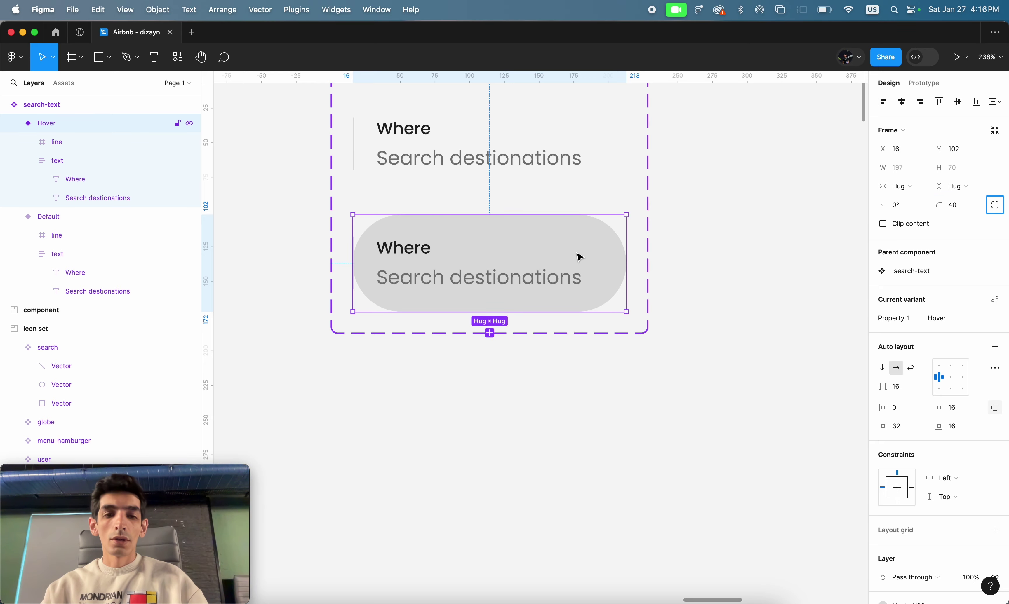
{"action": "key", "text": "Escape"}
{"action": "scroll", "coordinate": [426, 218], "scroll_direction": "up", "scroll_amount": 5}
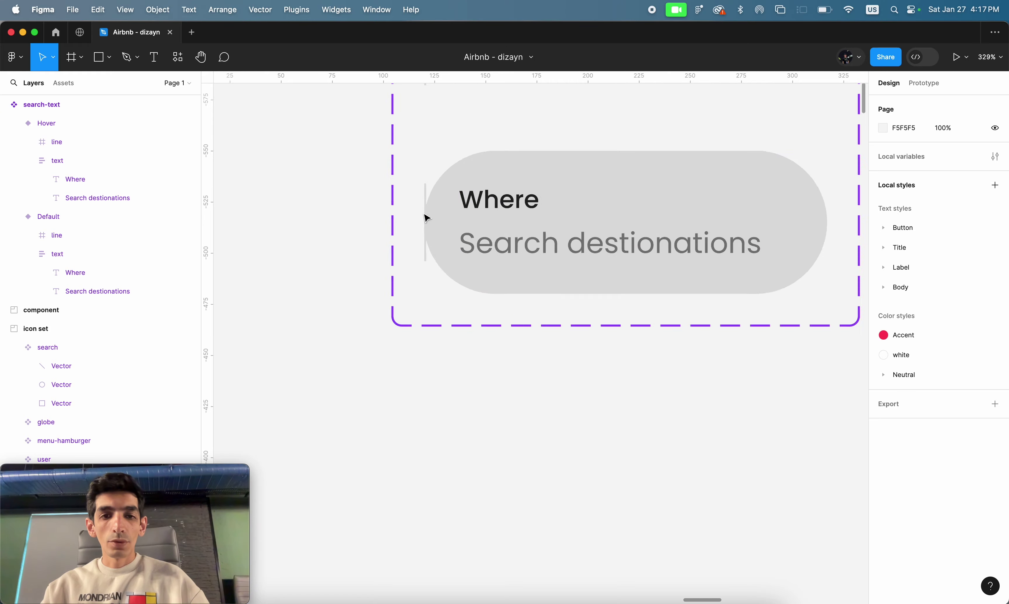
- Shrink the Hover variant's divider line to a dot so the grey pill shows none
{"action": "scroll", "coordinate": [426, 218], "scroll_direction": "up", "scroll_amount": 10}
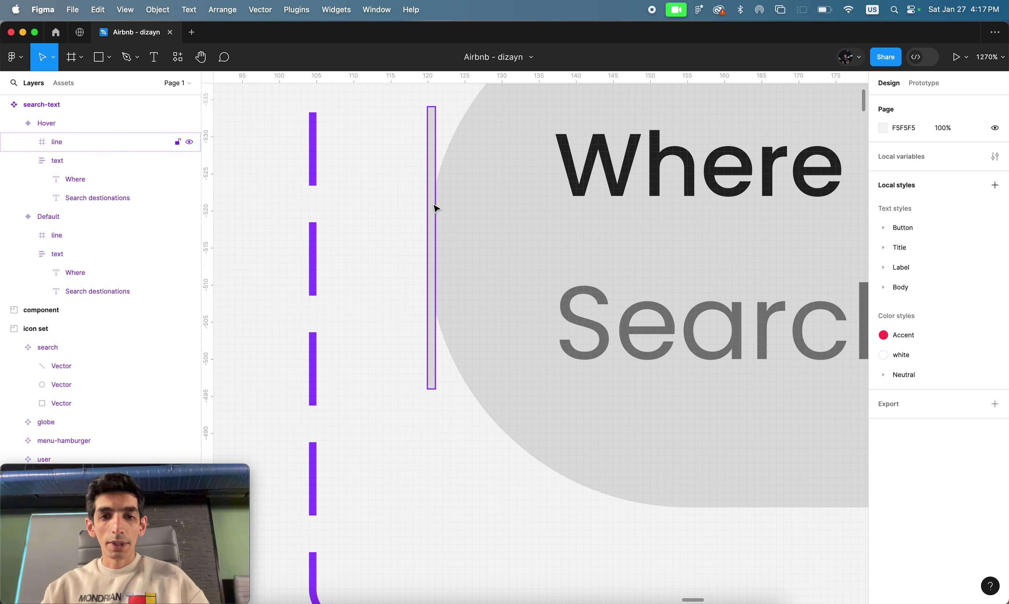
{"action": "left_click", "coordinate": [435, 209]}
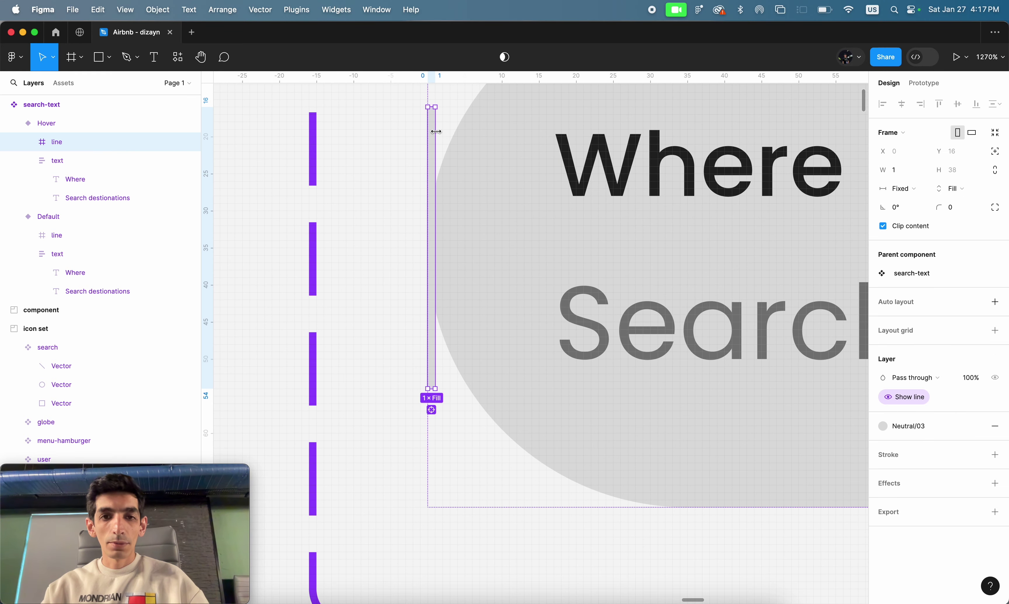
{"action": "left_click", "coordinate": [432, 107]}
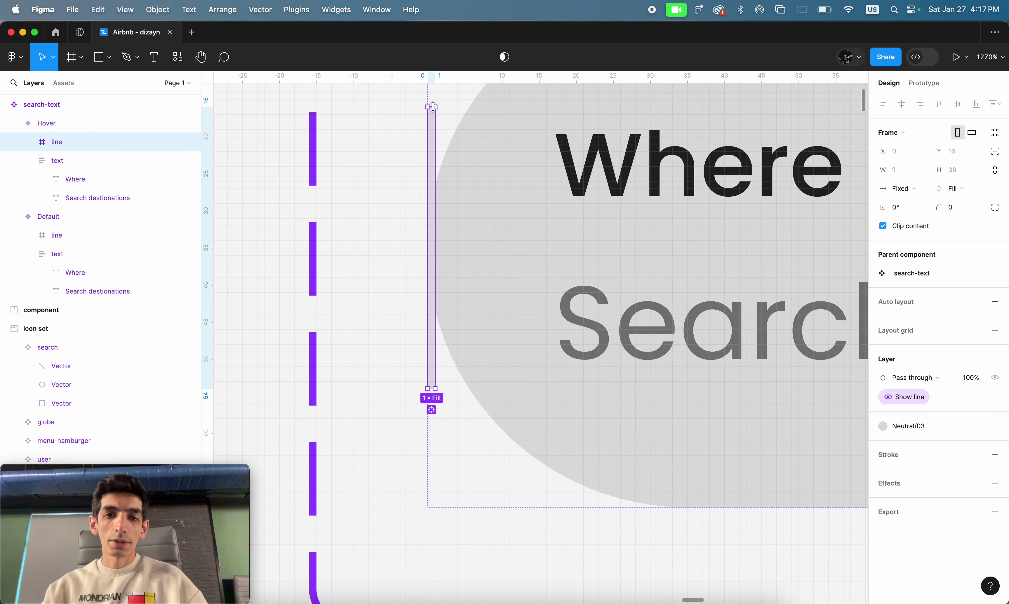
{"action": "left_click_drag", "start_coordinate": [433, 107], "coordinate": [434, 248]}
{"action": "scroll", "coordinate": [485, 240], "scroll_direction": "down", "scroll_amount": 1}
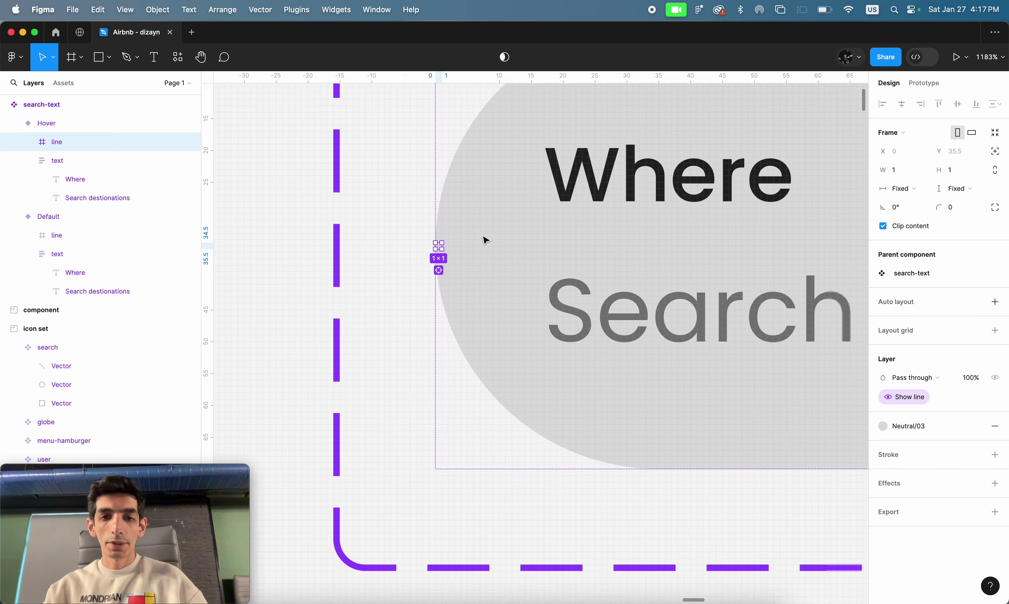
{"action": "scroll", "coordinate": [485, 240], "scroll_direction": "down", "scroll_amount": 5}
{"action": "scroll", "coordinate": [487, 241], "scroll_direction": "down", "scroll_amount": 2}
{"action": "scroll", "coordinate": [492, 244], "scroll_direction": "down", "scroll_amount": 3}
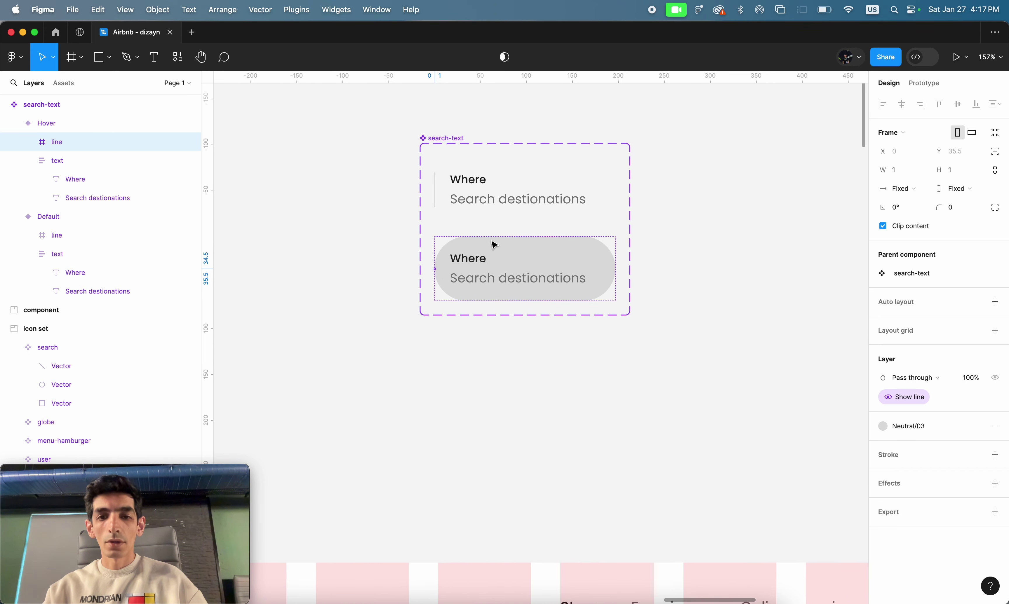
{"action": "left_click", "coordinate": [713, 295]}
- Bring the Default and Hover variants into close view and inspect the Default variant
{"action": "scroll", "coordinate": [712, 295], "scroll_direction": "down", "scroll_amount": 3}
{"action": "scroll", "coordinate": [713, 295], "scroll_direction": "down", "scroll_amount": 3}
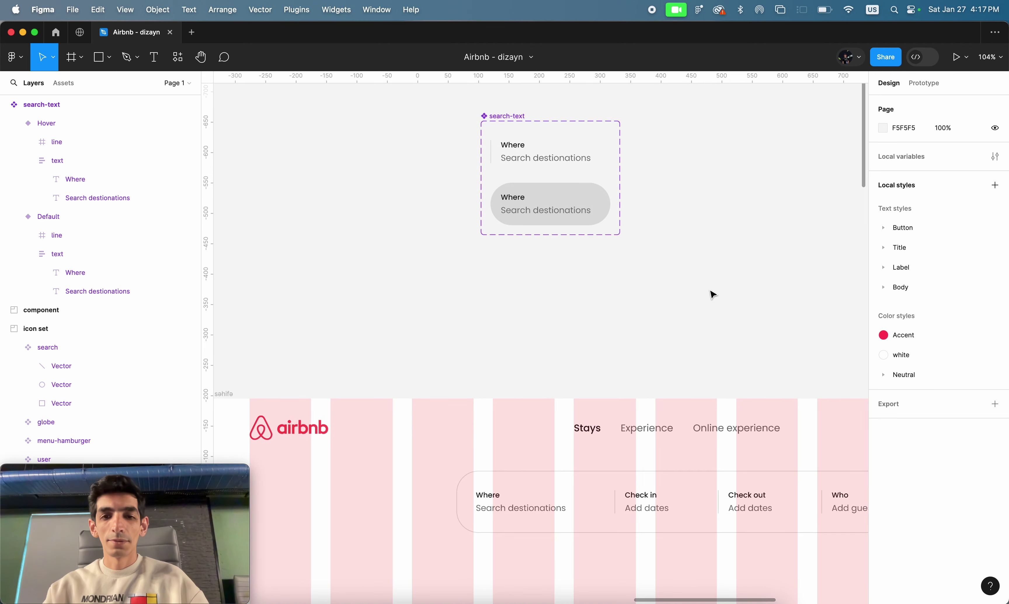
{"action": "scroll", "coordinate": [713, 295], "scroll_direction": "down", "scroll_amount": 1}
{"action": "scroll", "coordinate": [713, 295], "scroll_direction": "right", "scroll_amount": 2}
{"action": "scroll", "coordinate": [712, 294], "scroll_direction": "up", "scroll_amount": 1}
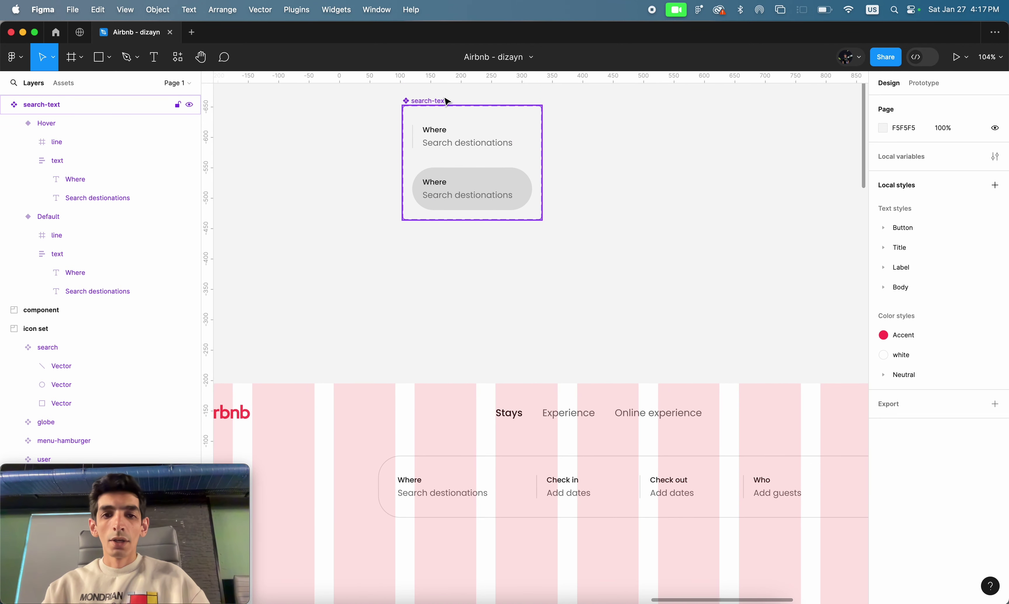
{"action": "scroll", "coordinate": [434, 110], "scroll_direction": "up", "scroll_amount": 2}
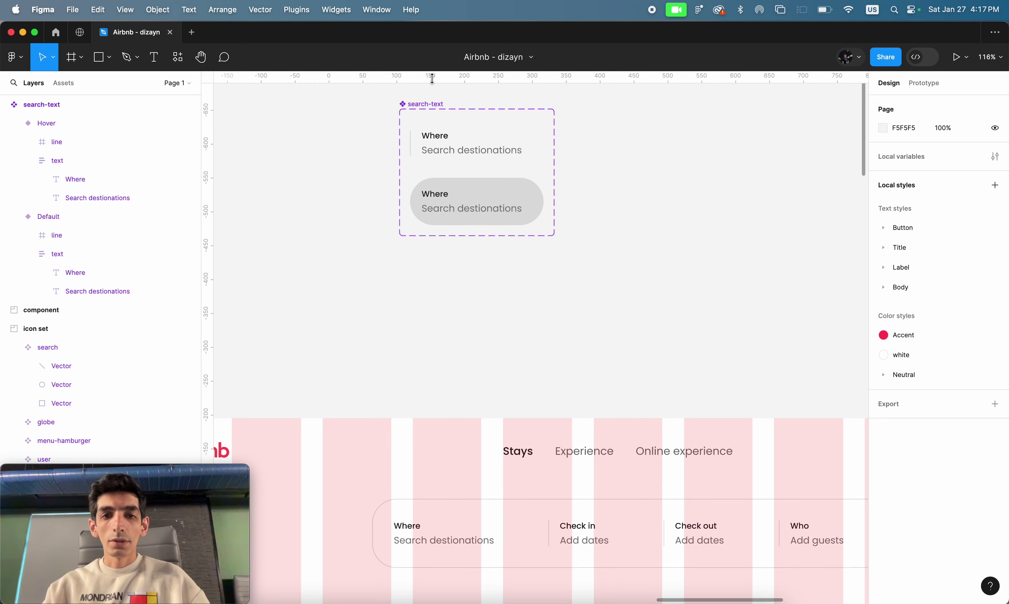
{"action": "scroll", "coordinate": [451, 139], "scroll_direction": "up", "scroll_amount": 3}
{"action": "scroll", "coordinate": [458, 150], "scroll_direction": "up", "scroll_amount": 3}
{"action": "scroll", "coordinate": [457, 151], "scroll_direction": "up", "scroll_amount": 1}
{"action": "scroll", "coordinate": [458, 149], "scroll_direction": "up", "scroll_amount": 3}
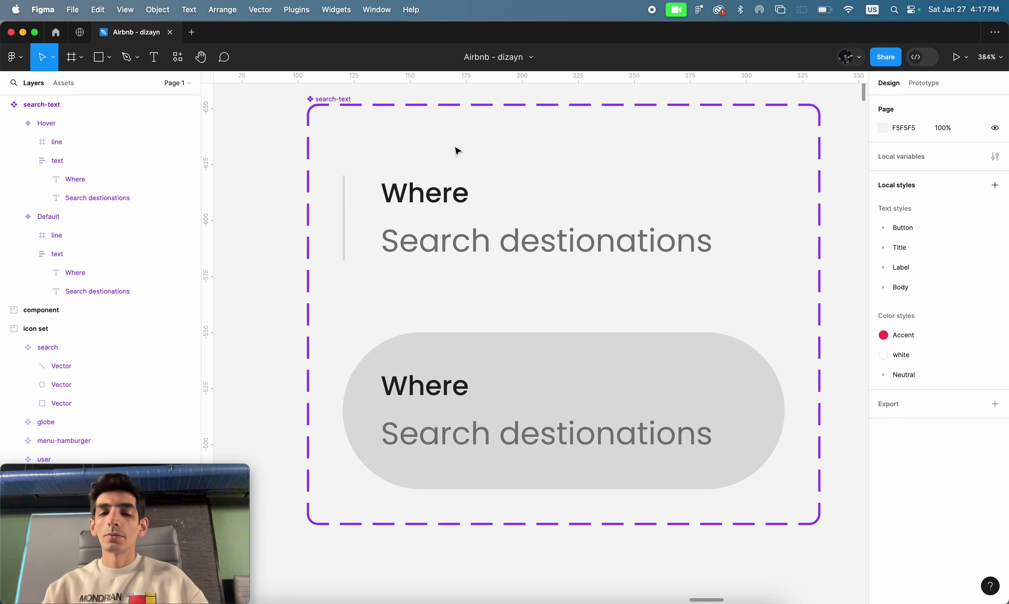
{"action": "scroll", "coordinate": [484, 182], "scroll_direction": "down", "scroll_amount": 2}
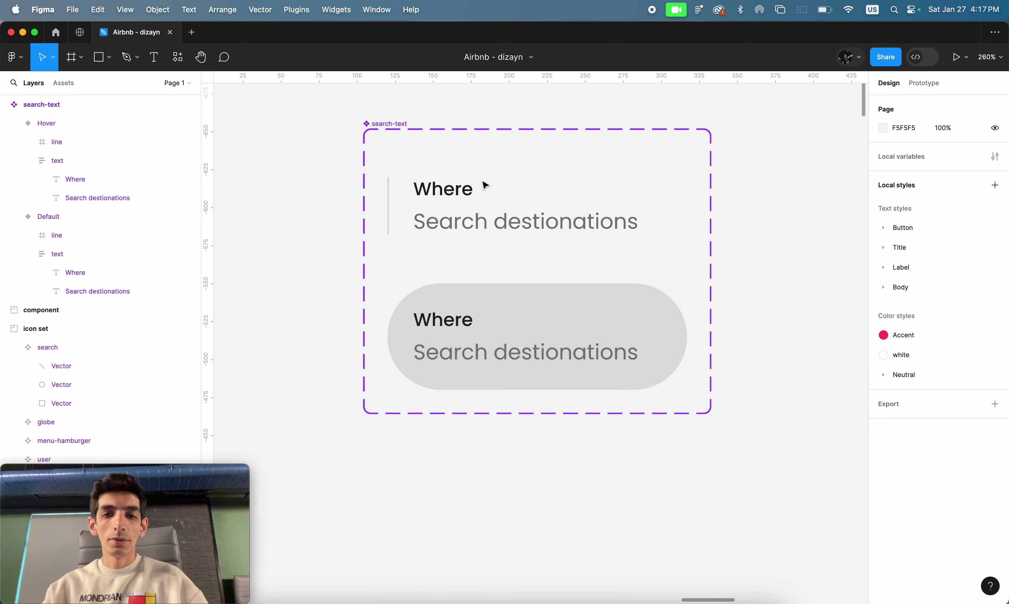
{"action": "left_click", "coordinate": [500, 199]}
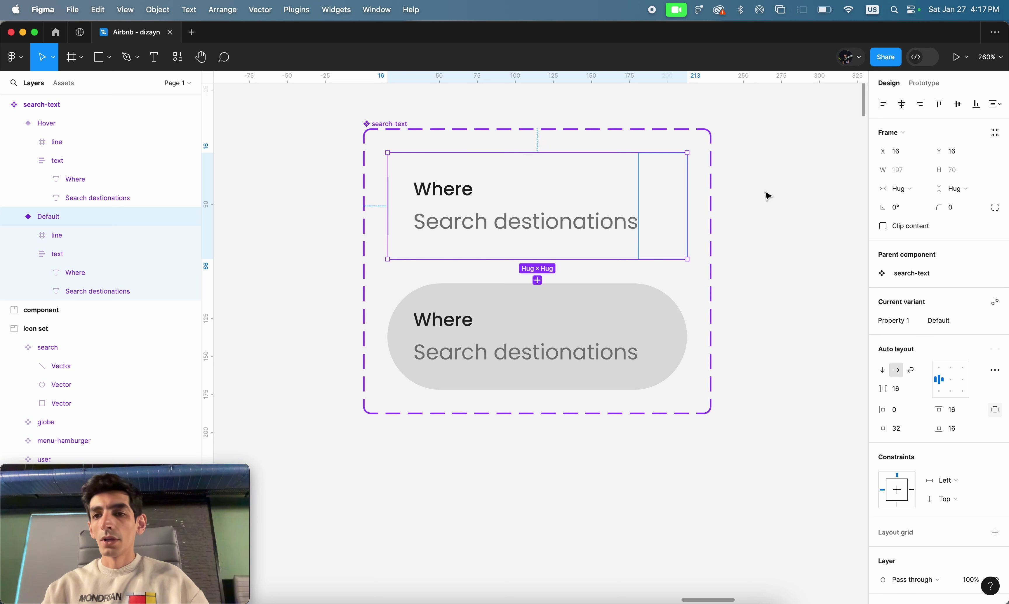
{"action": "left_click", "coordinate": [806, 158]}
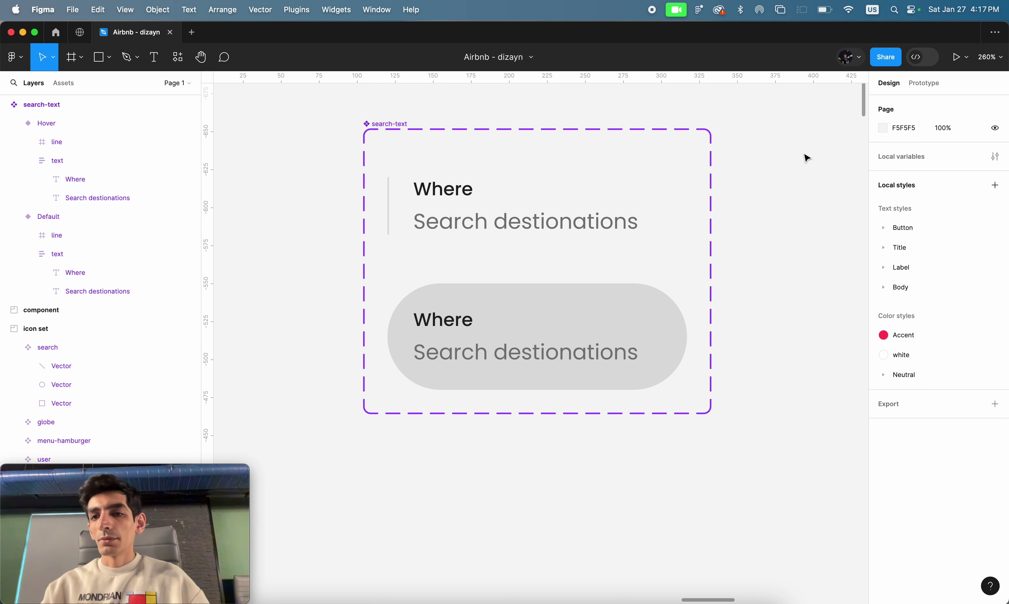
- Link the Default variant to Hover with a While hovering, Change to interaction
{"action": "left_click", "coordinate": [931, 83]}
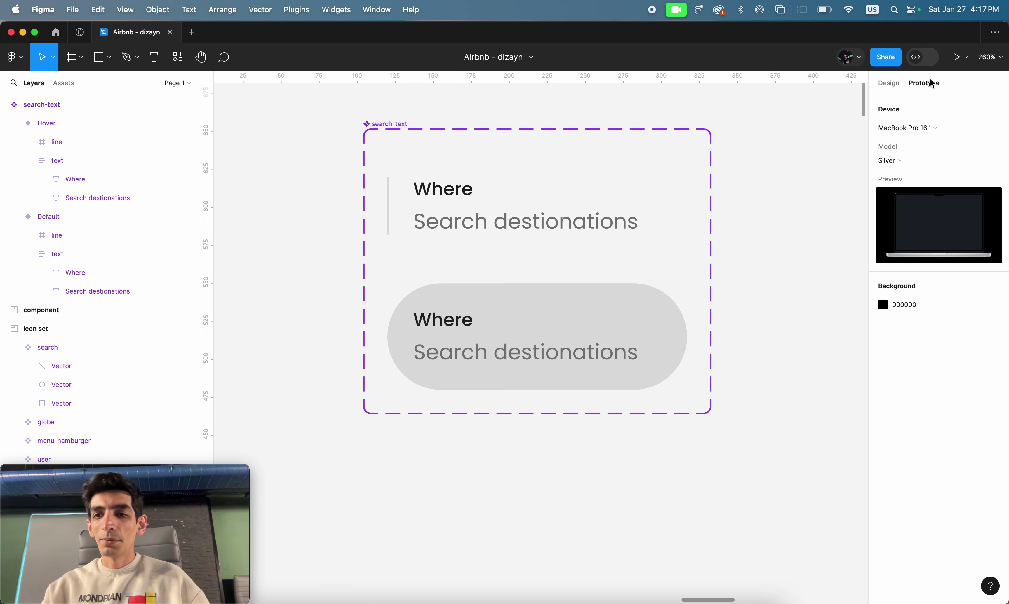
{"action": "left_click", "coordinate": [493, 213]}
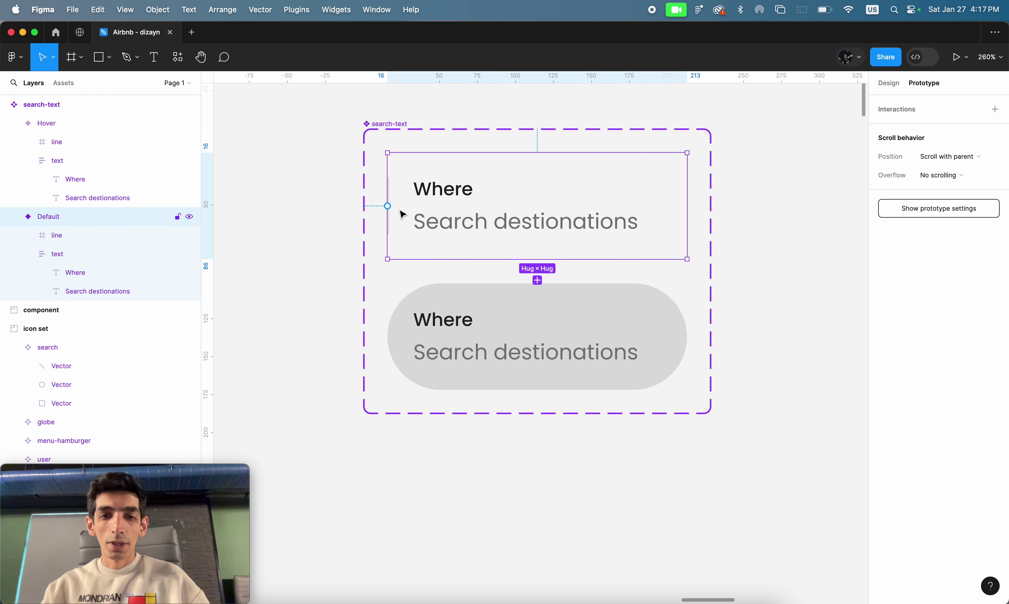
{"action": "left_click_drag", "start_coordinate": [541, 262], "coordinate": [542, 289]}
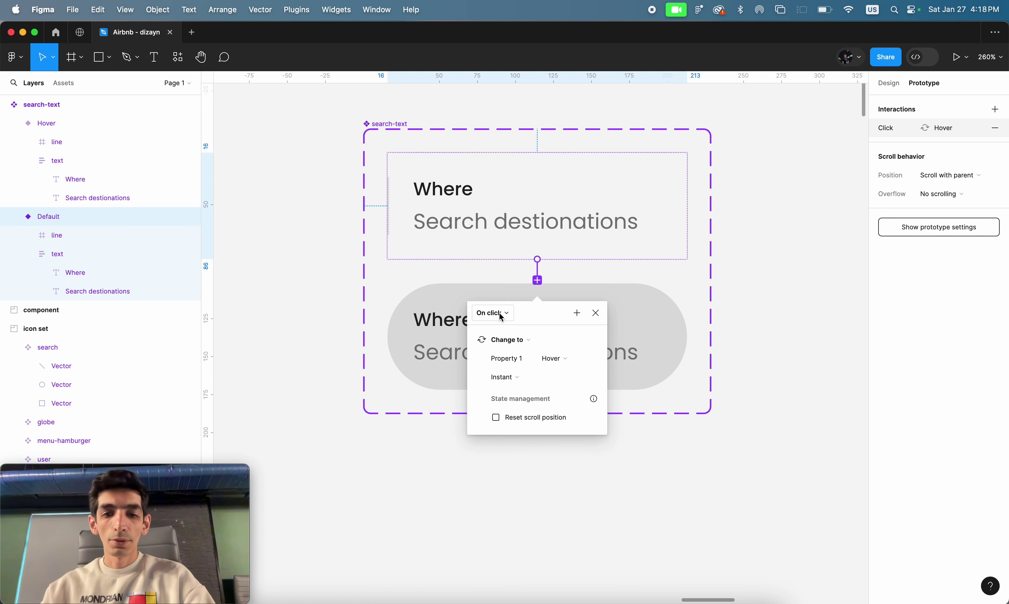
{"action": "left_click", "coordinate": [499, 318]}
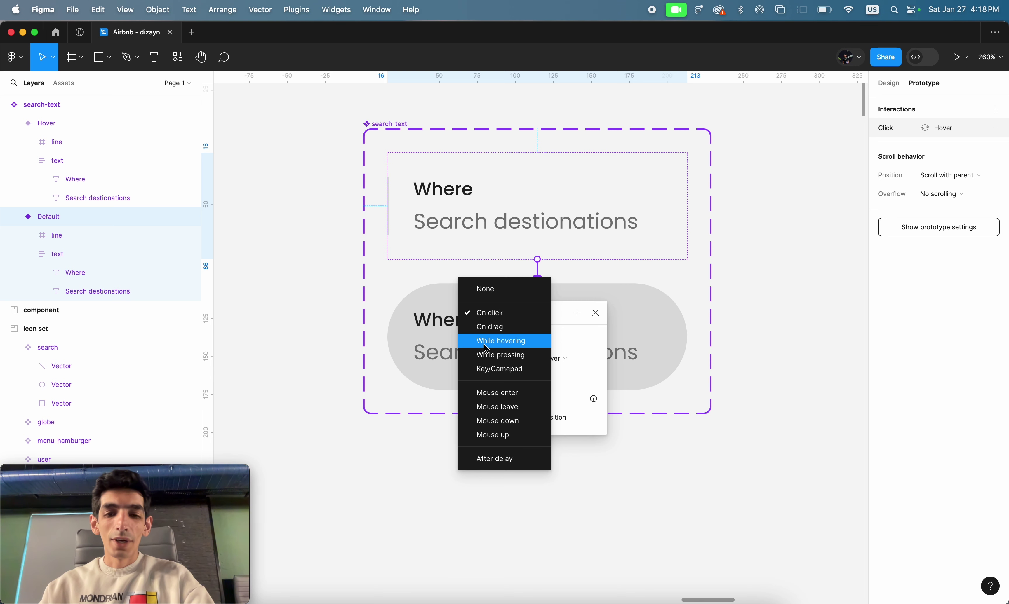
{"action": "left_click", "coordinate": [493, 348]}
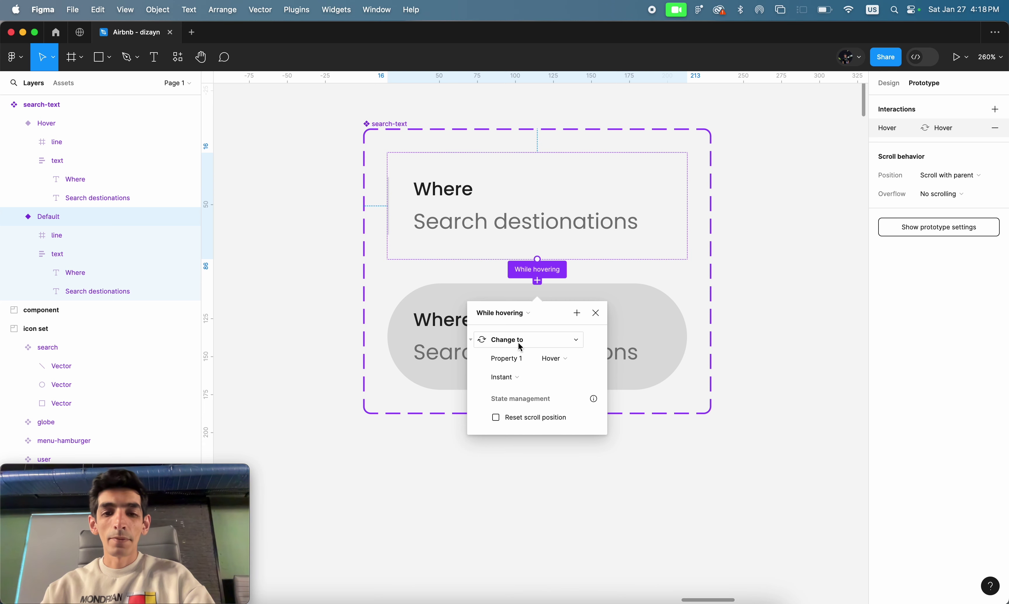
{"action": "left_click", "coordinate": [529, 346]}
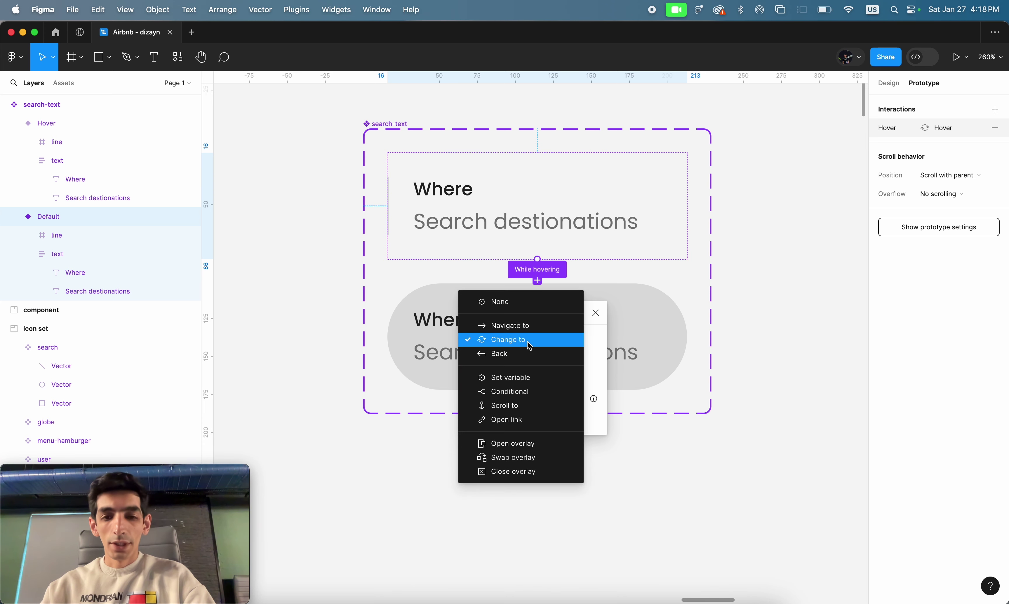
{"action": "left_click", "coordinate": [529, 346]}
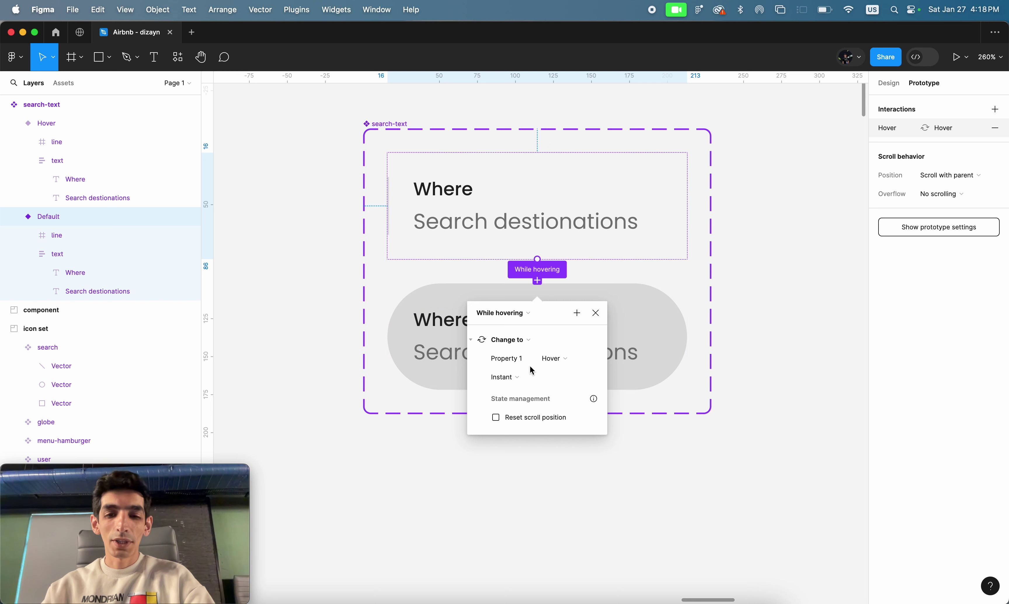
- Use a Smart animate, Ease out, 300ms transition, then select the Ana sahife frame for preview
{"action": "left_click", "coordinate": [513, 380]}
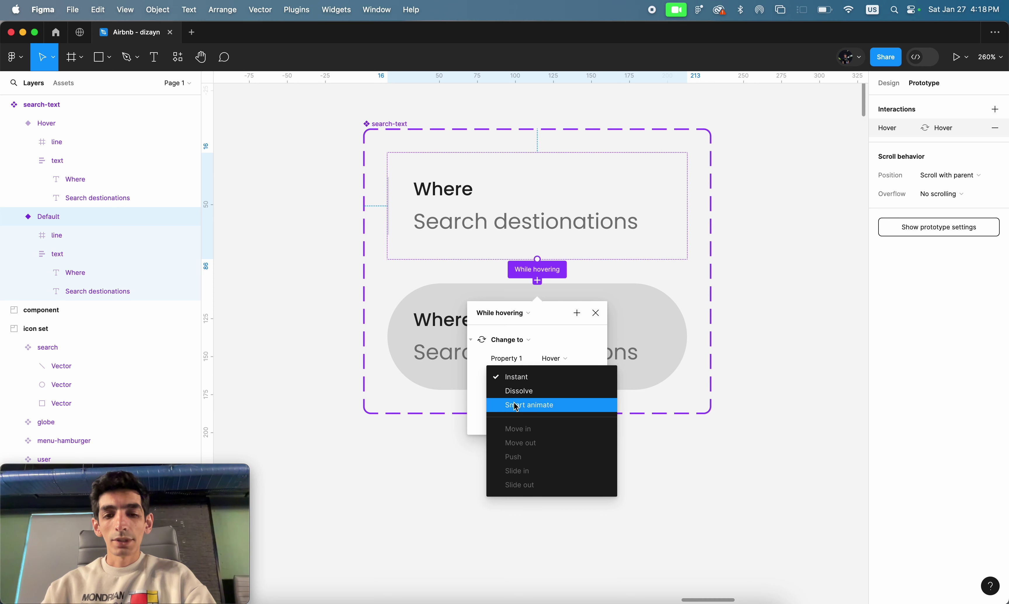
{"action": "left_click", "coordinate": [516, 406]}
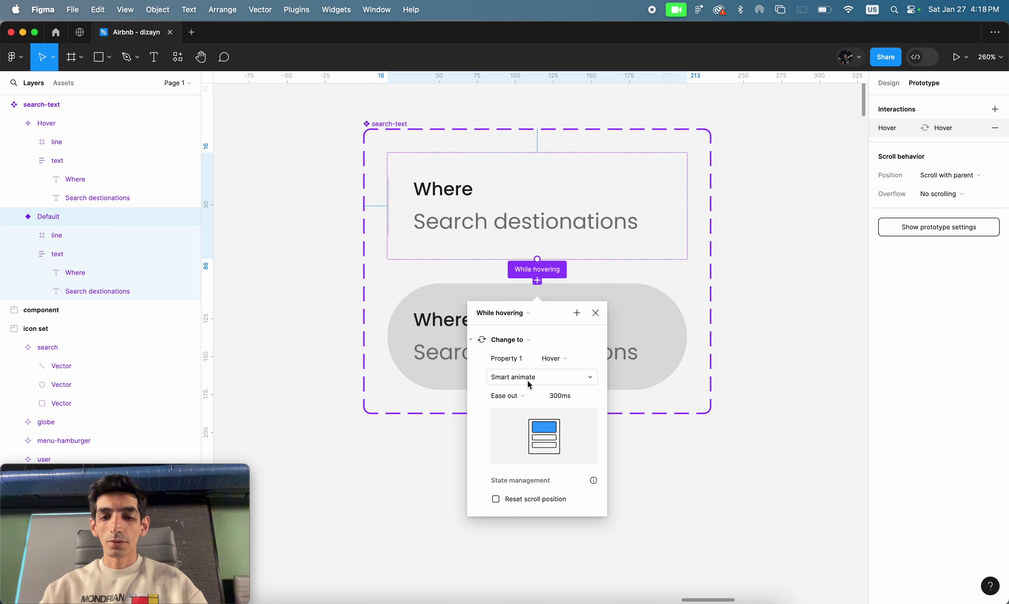
{"action": "left_click", "coordinate": [533, 401]}
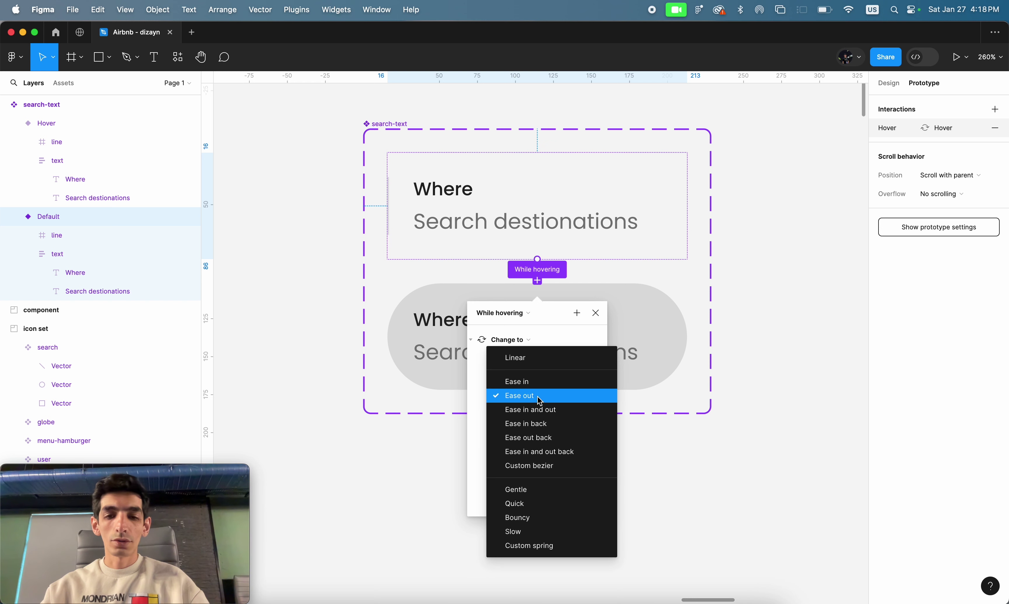
{"action": "left_click", "coordinate": [540, 400]}
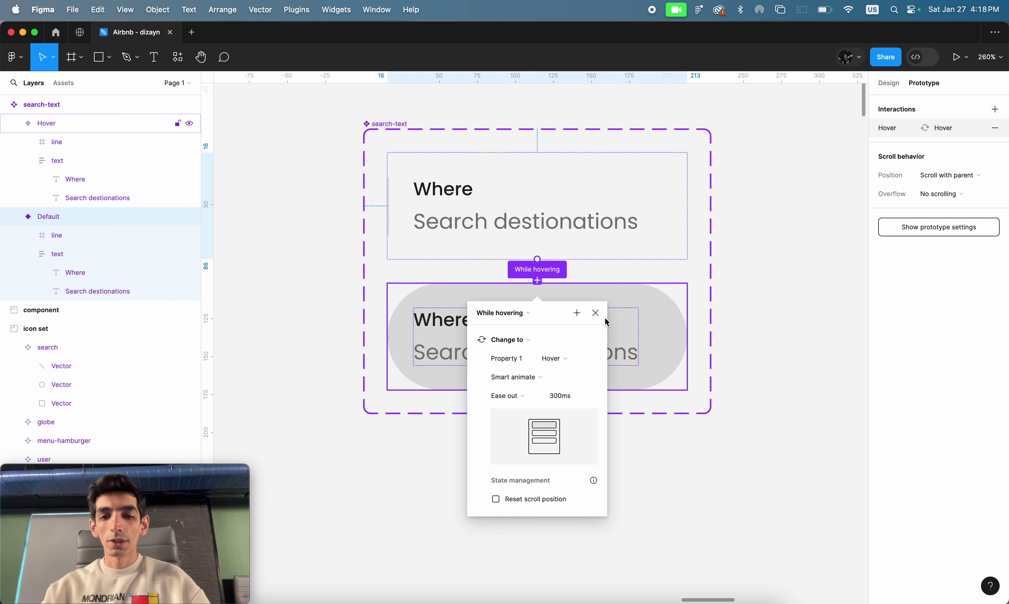
{"action": "left_click", "coordinate": [597, 314]}
{"action": "left_click", "coordinate": [743, 241]}
{"action": "key", "text": "shift+1"}
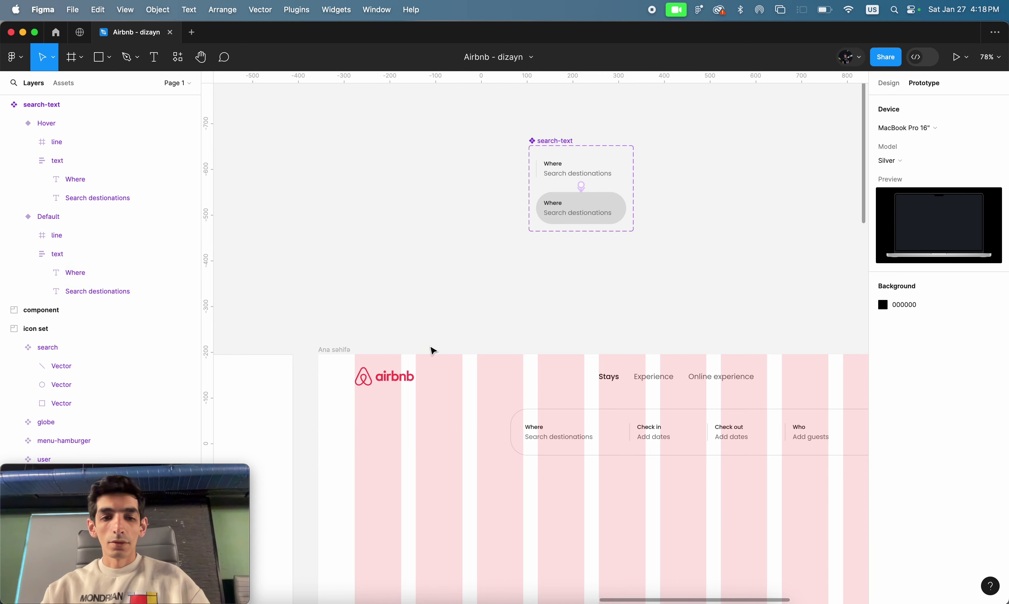
{"action": "left_click", "coordinate": [334, 349]}
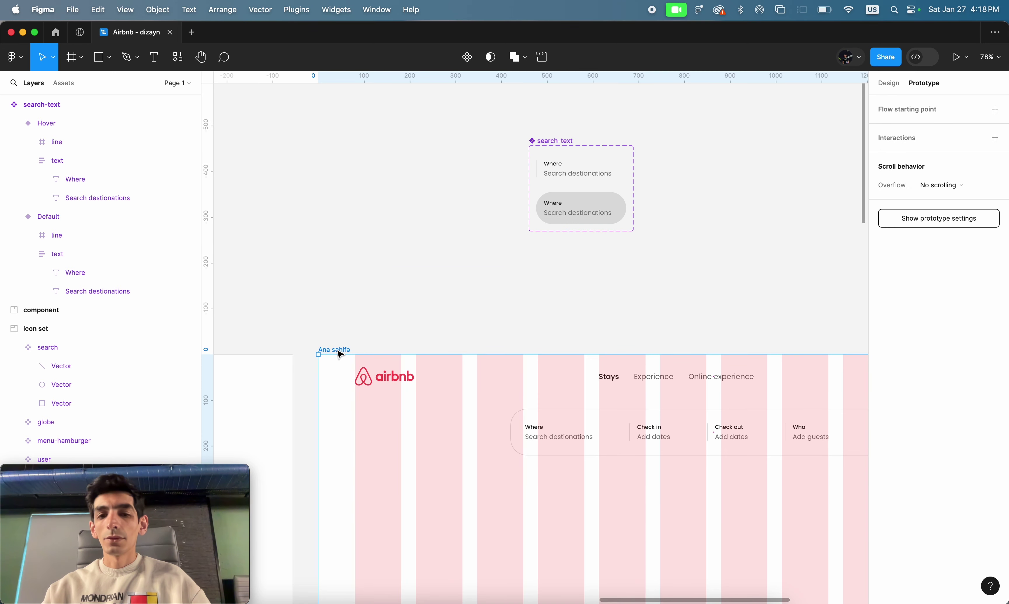
{"action": "key", "text": "ctrl+Right"}
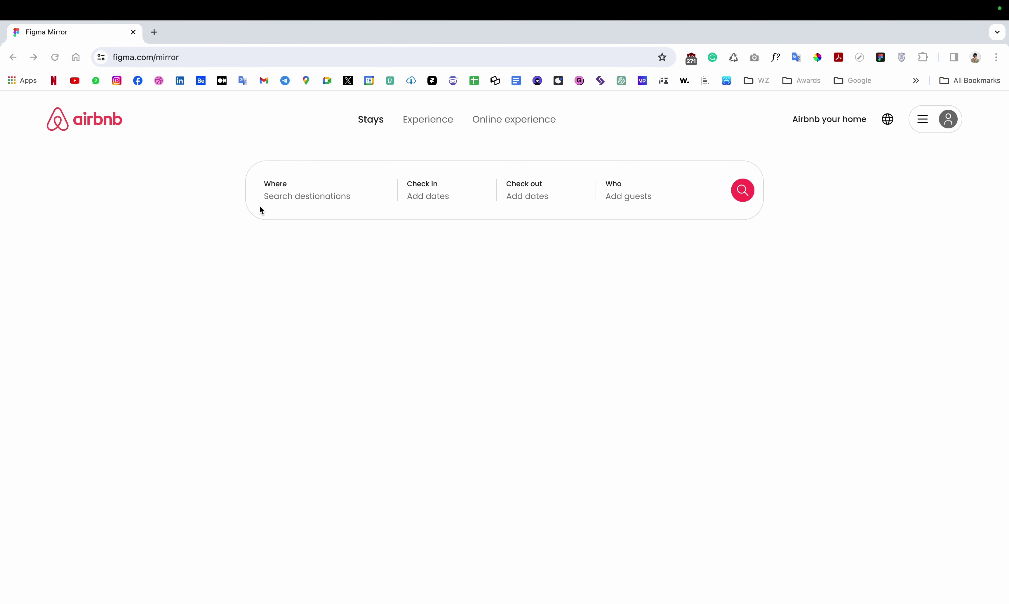
- Leave the Figma Mirror preview and return to the Figma editor
{"action": "key", "text": "ctrl+Left"}
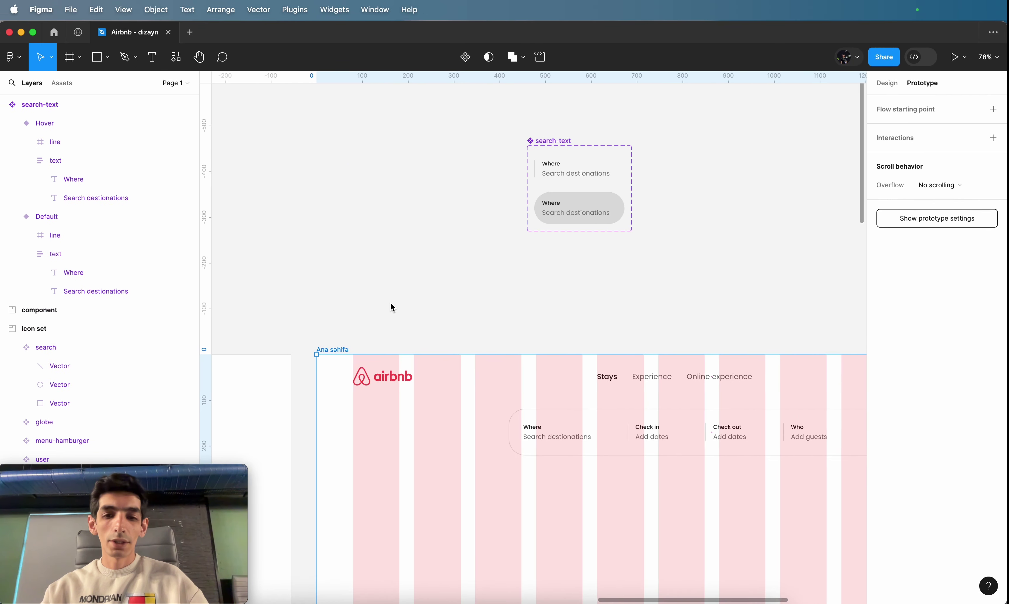
- Select the Where search-text instance and turn on its Show line divider
{"action": "left_click", "coordinate": [566, 438]}
{"action": "scroll", "coordinate": [411, 415], "scroll_direction": "up", "scroll_amount": 5}
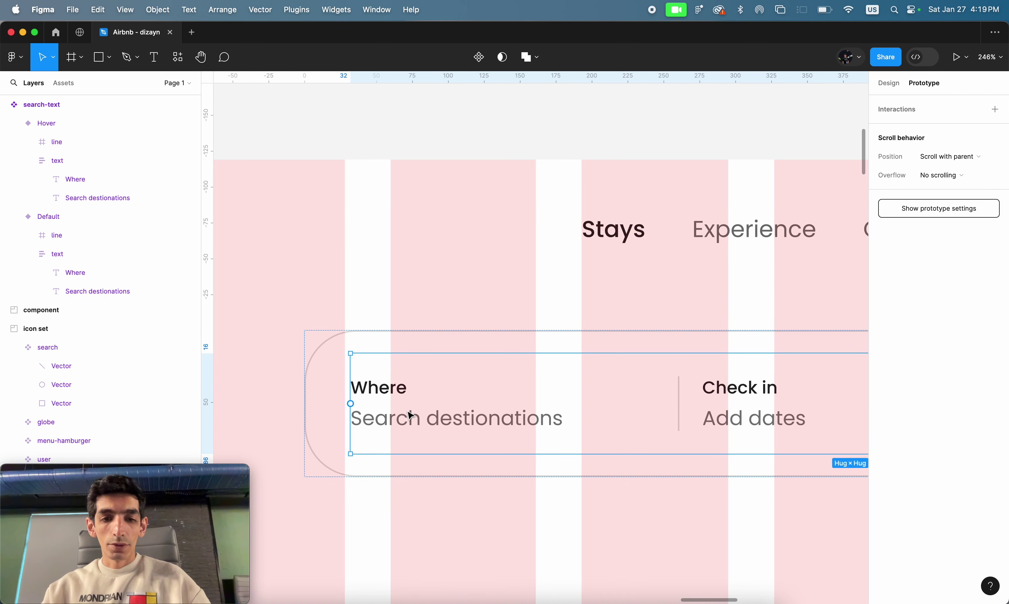
{"action": "left_click", "coordinate": [411, 415]}
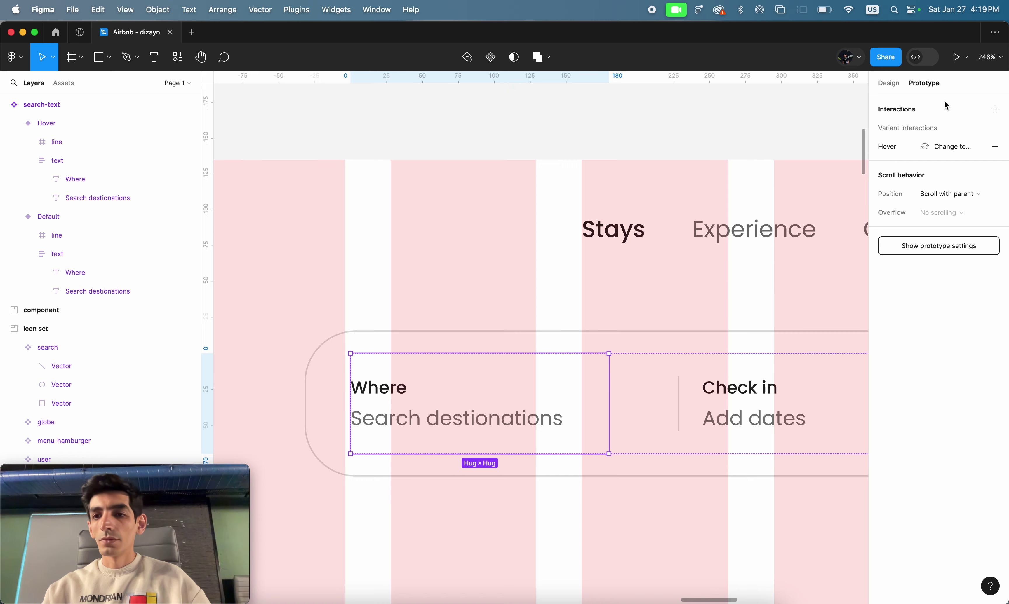
{"action": "left_click", "coordinate": [889, 85]}
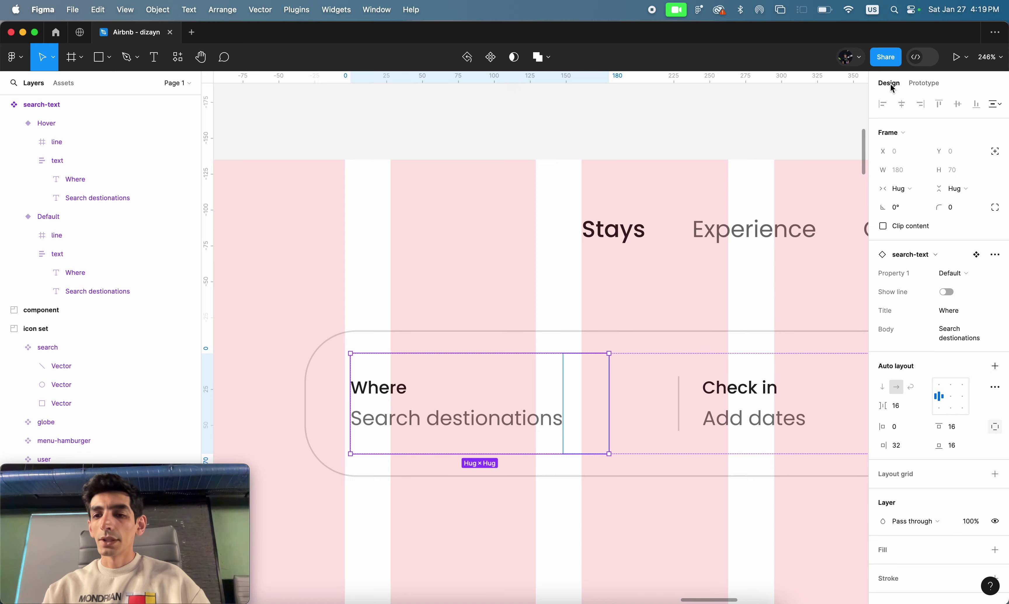
{"action": "left_click", "coordinate": [947, 292]}
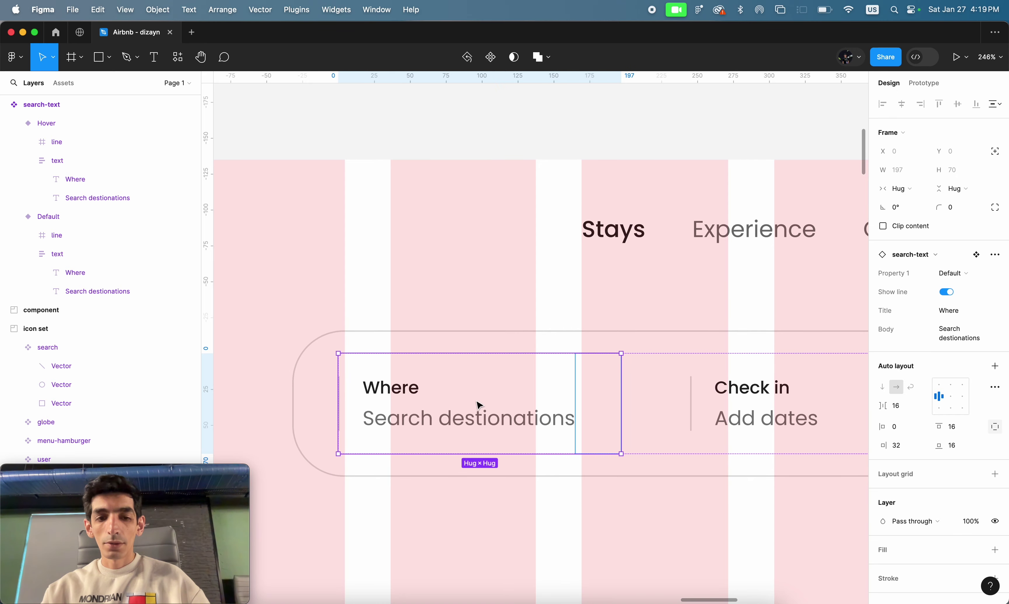
- Change the divider line's fill style from Neutral/03 to white
{"action": "scroll", "coordinate": [385, 405], "scroll_direction": "up", "scroll_amount": 5}
{"action": "scroll", "coordinate": [385, 405], "scroll_direction": "down", "scroll_amount": 3}
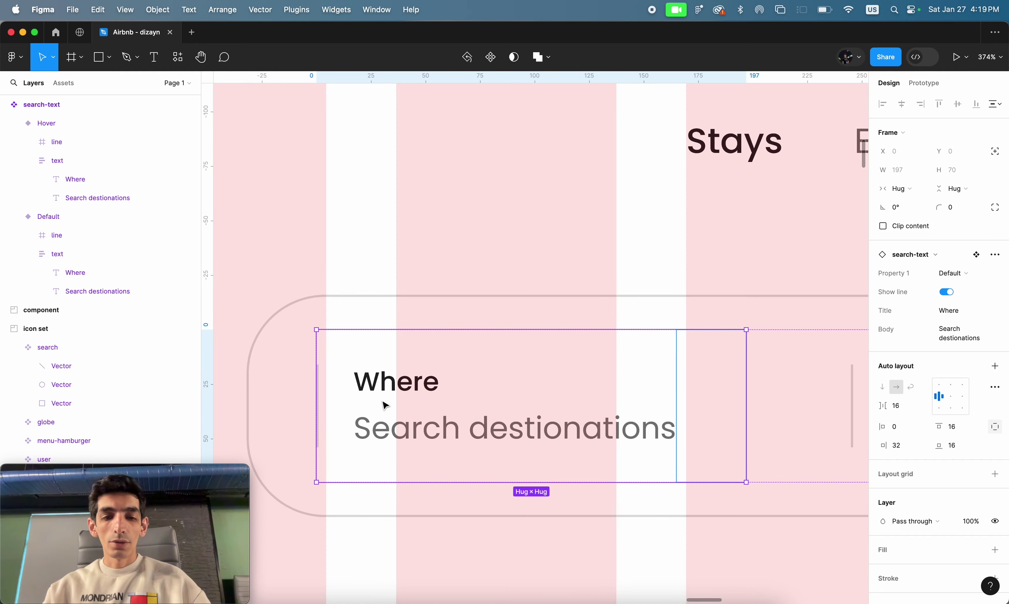
{"action": "scroll", "coordinate": [382, 406], "scroll_direction": "down", "scroll_amount": 2}
{"action": "scroll", "coordinate": [383, 406], "scroll_direction": "left", "scroll_amount": 2}
{"action": "scroll", "coordinate": [410, 335], "scroll_direction": "up", "scroll_amount": 5}
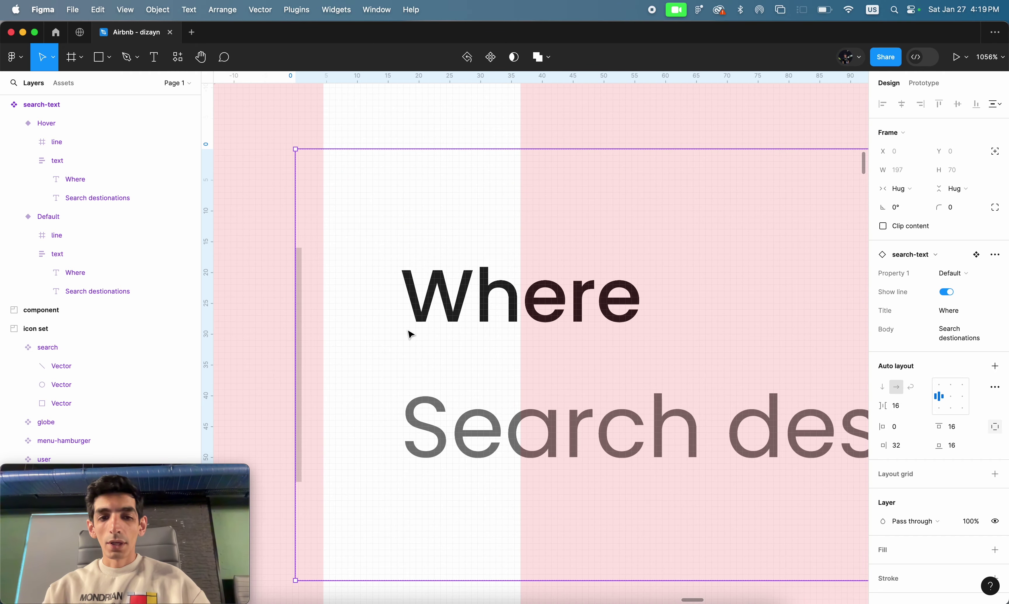
{"action": "scroll", "coordinate": [411, 335], "scroll_direction": "down", "scroll_amount": 2}
{"action": "scroll", "coordinate": [411, 335], "scroll_direction": "left", "scroll_amount": 1}
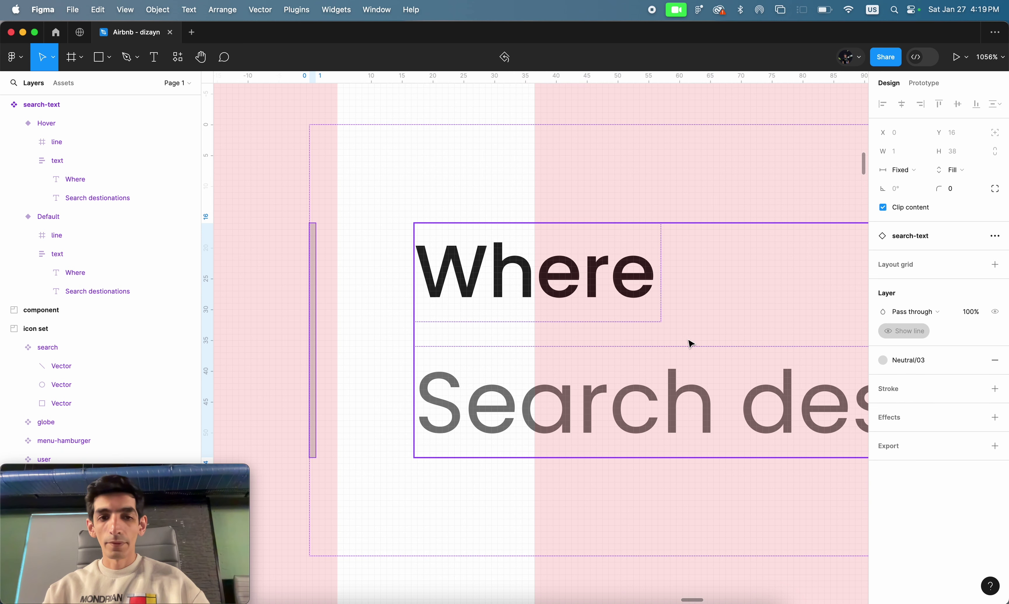
{"action": "left_click", "coordinate": [912, 359]}
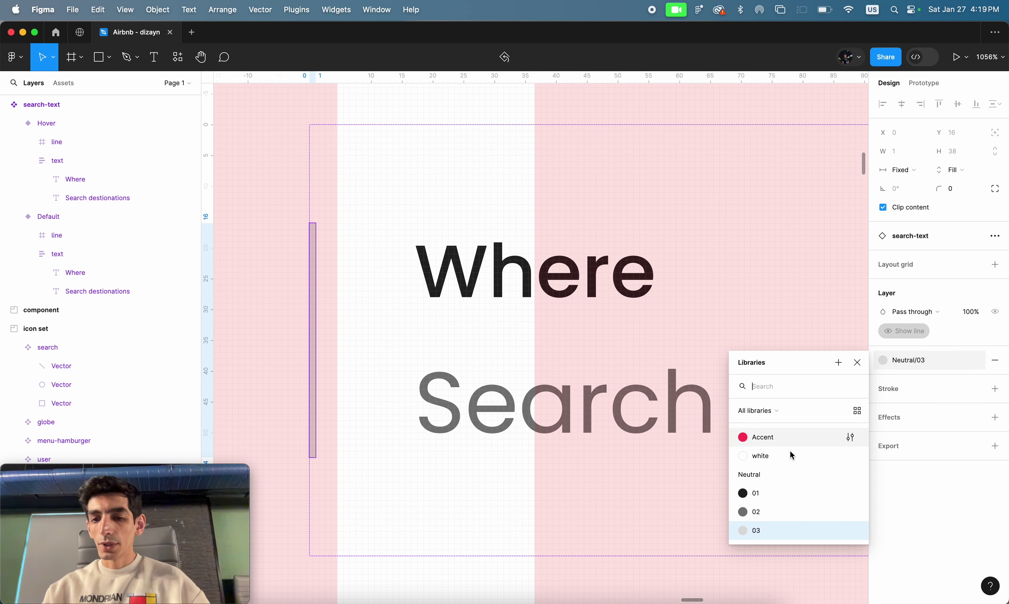
{"action": "left_click", "coordinate": [766, 456]}
{"action": "scroll", "coordinate": [504, 356], "scroll_direction": "down", "scroll_amount": 10}
{"action": "scroll", "coordinate": [504, 359], "scroll_direction": "down", "scroll_amount": 3}
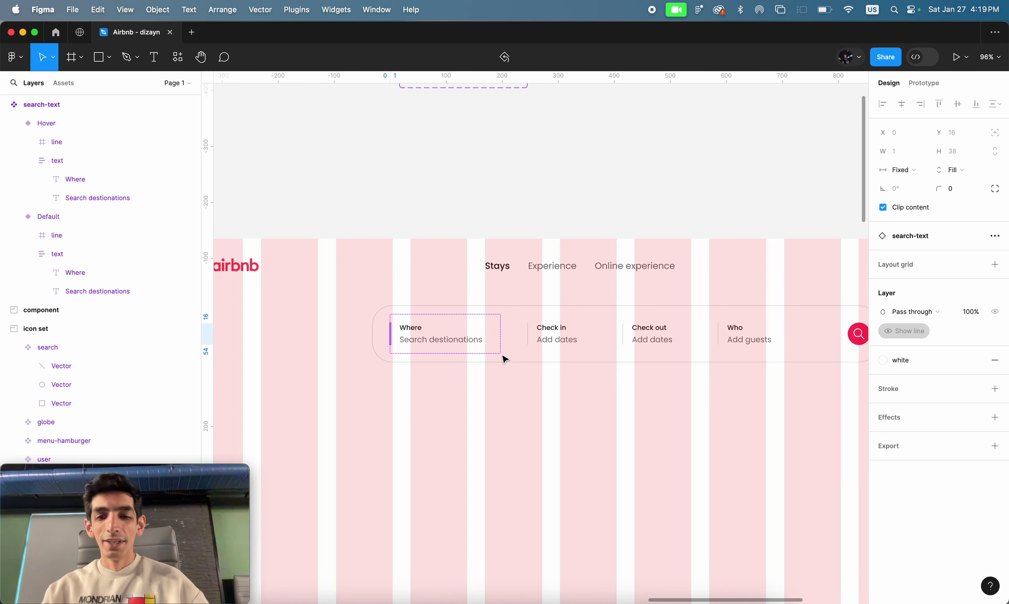
{"action": "scroll", "coordinate": [504, 360], "scroll_direction": "down", "scroll_amount": 2}
{"action": "scroll", "coordinate": [500, 399], "scroll_direction": "down", "scroll_amount": 5}
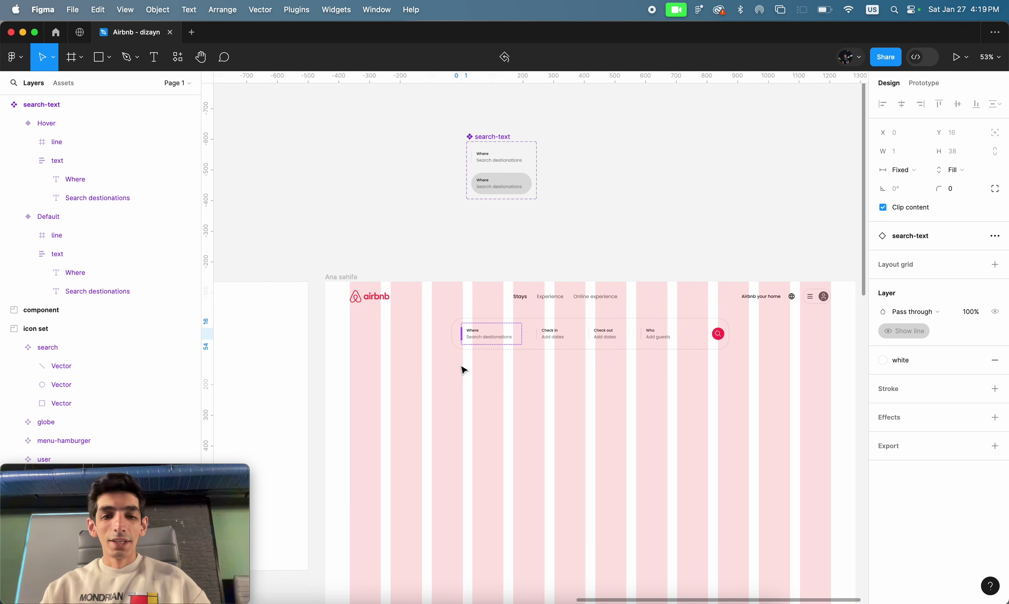
{"action": "left_click", "coordinate": [347, 278]}
- Preview the search fields' grey hover pills in Figma Mirror, then return to the Airbnb file
{"action": "key", "text": "ctrl+Right"}
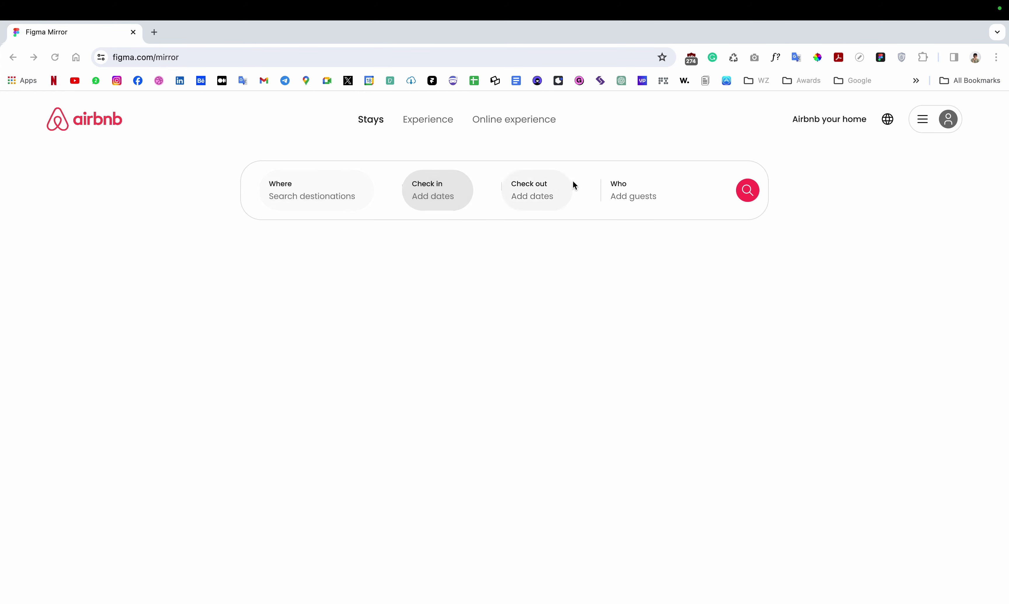
{"action": "key", "text": "ctrl+Left"}
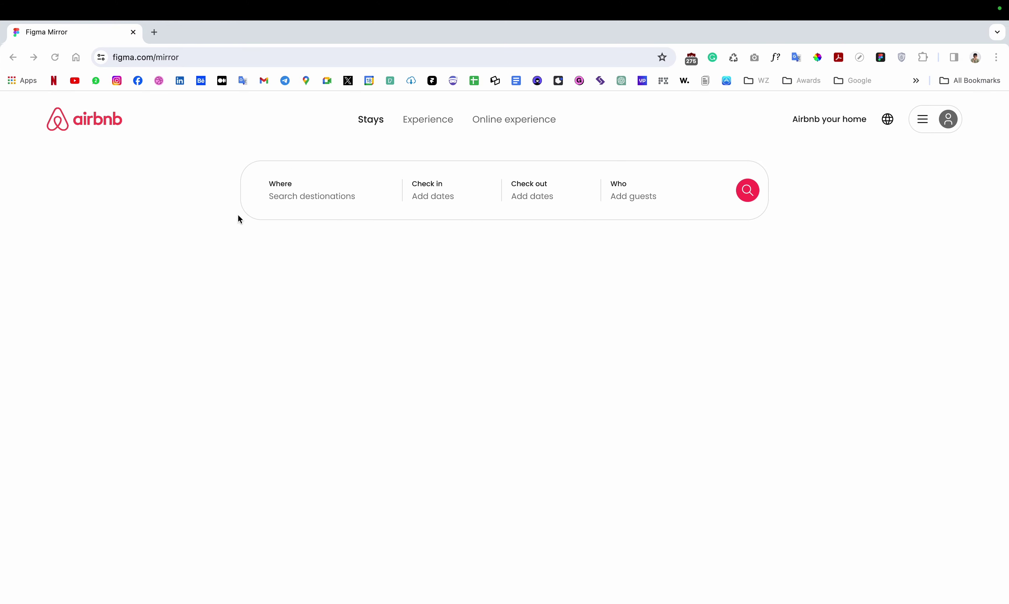
{"action": "key", "text": "ctrl+Left"}
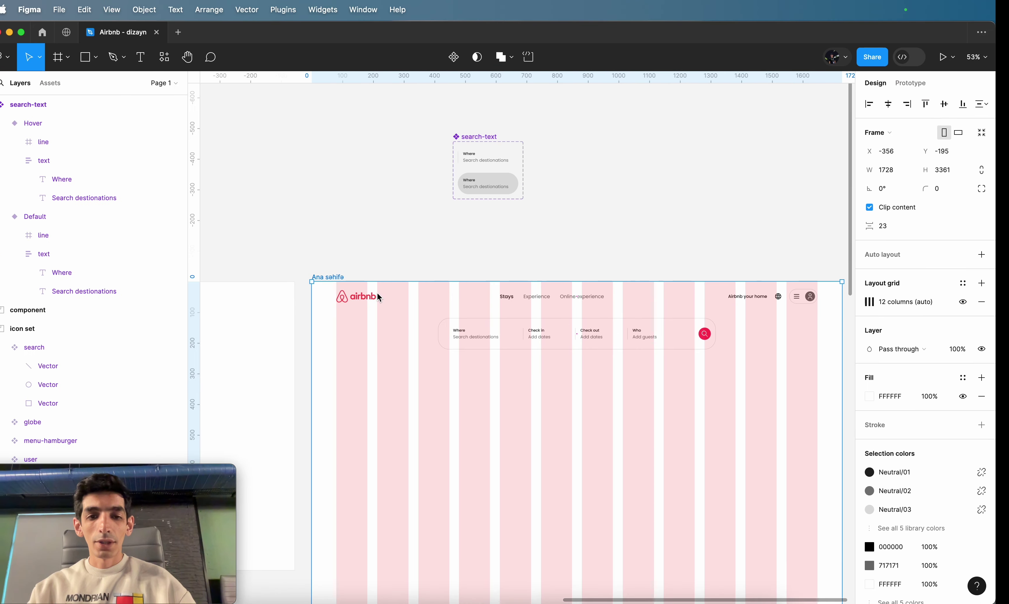
- Set the search bar frame's vertical auto-layout padding to 0
{"action": "scroll", "coordinate": [609, 417], "scroll_direction": "up", "scroll_amount": 3}
{"action": "scroll", "coordinate": [609, 417], "scroll_direction": "up", "scroll_amount": 5}
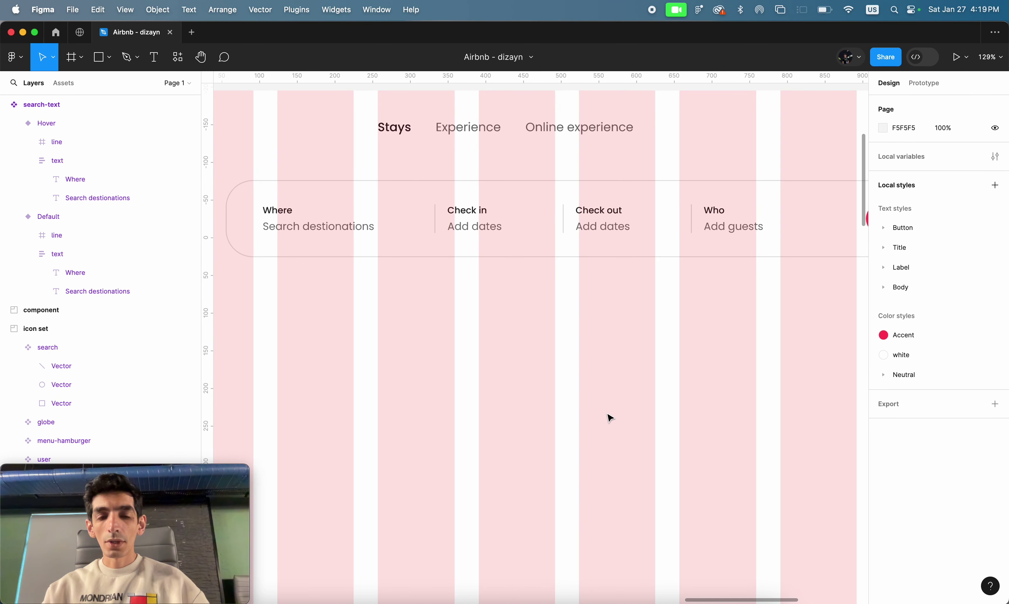
{"action": "scroll", "coordinate": [609, 417], "scroll_direction": "up", "scroll_amount": 3}
{"action": "left_click", "coordinate": [470, 291]}
{"action": "scroll", "coordinate": [469, 291], "scroll_direction": "down", "scroll_amount": 3}
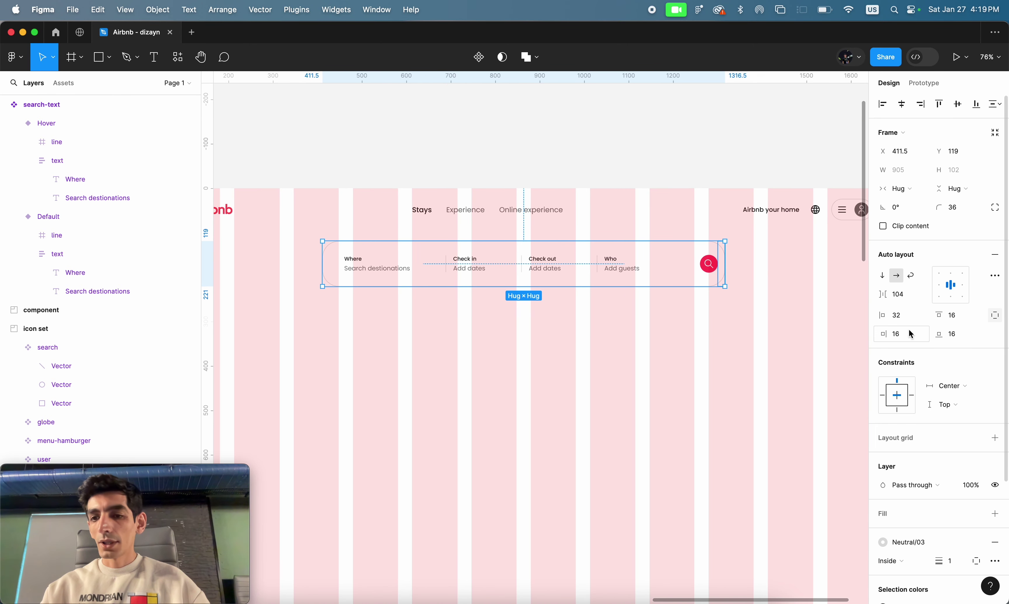
{"action": "left_click", "coordinate": [997, 319]}
{"action": "left_click", "coordinate": [954, 315]}
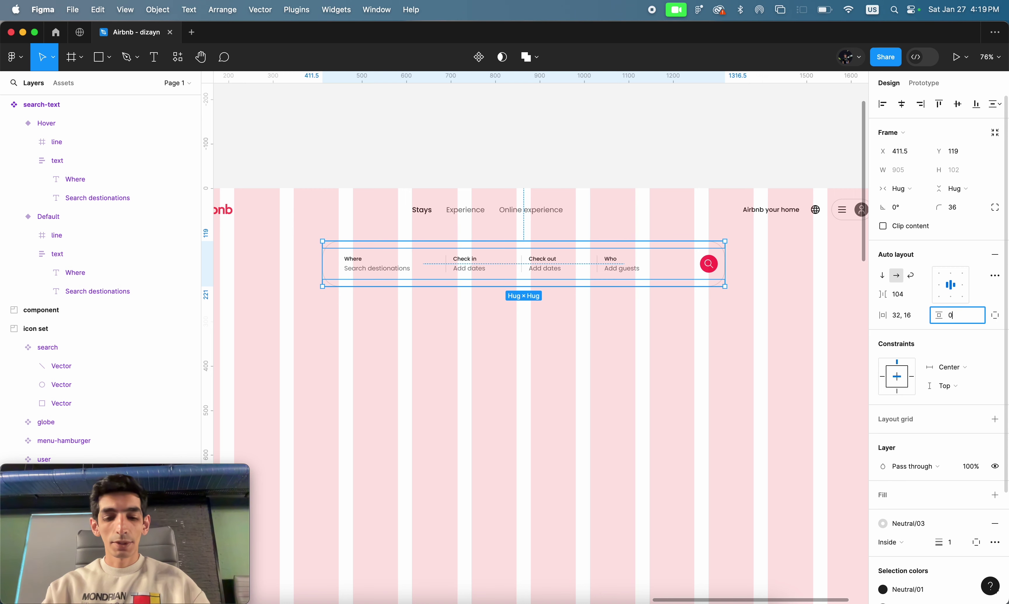
{"action": "type", "text": "0"}
{"action": "key", "text": "Return"}
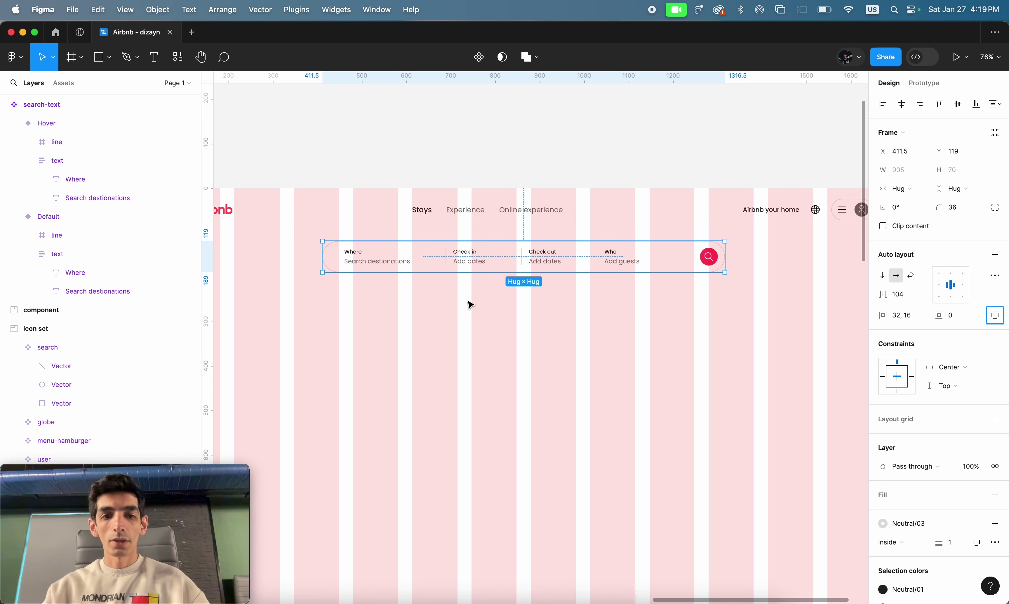
- Switch to independent padding and set the search bar's left padding to 16
{"action": "scroll", "coordinate": [361, 260], "scroll_direction": "up", "scroll_amount": 5}
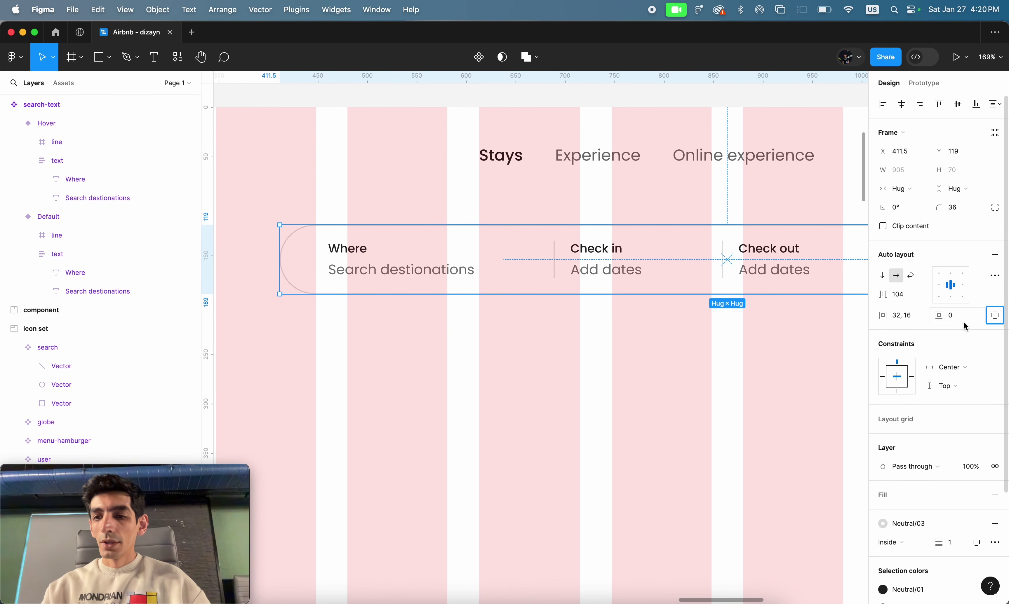
{"action": "left_click", "coordinate": [995, 319]}
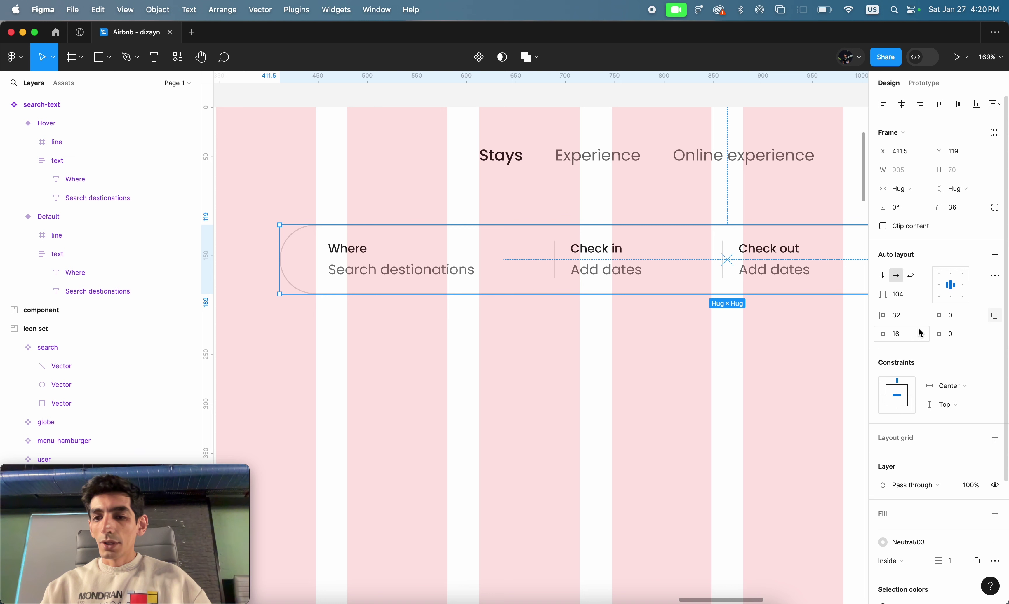
{"action": "left_click", "coordinate": [904, 322]}
{"action": "type", "text": "2"}
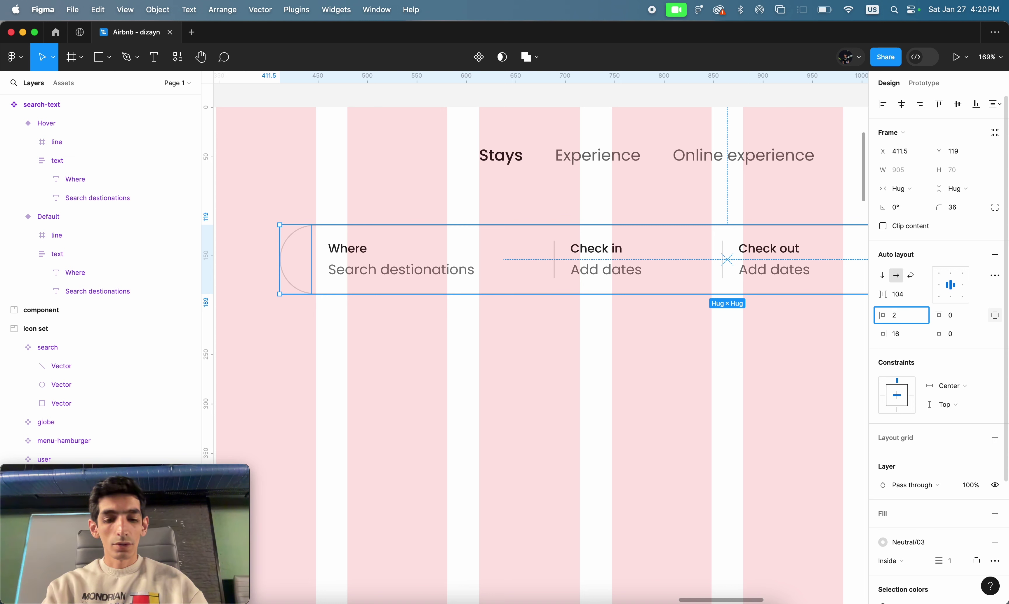
{"action": "key", "text": "Tab"}
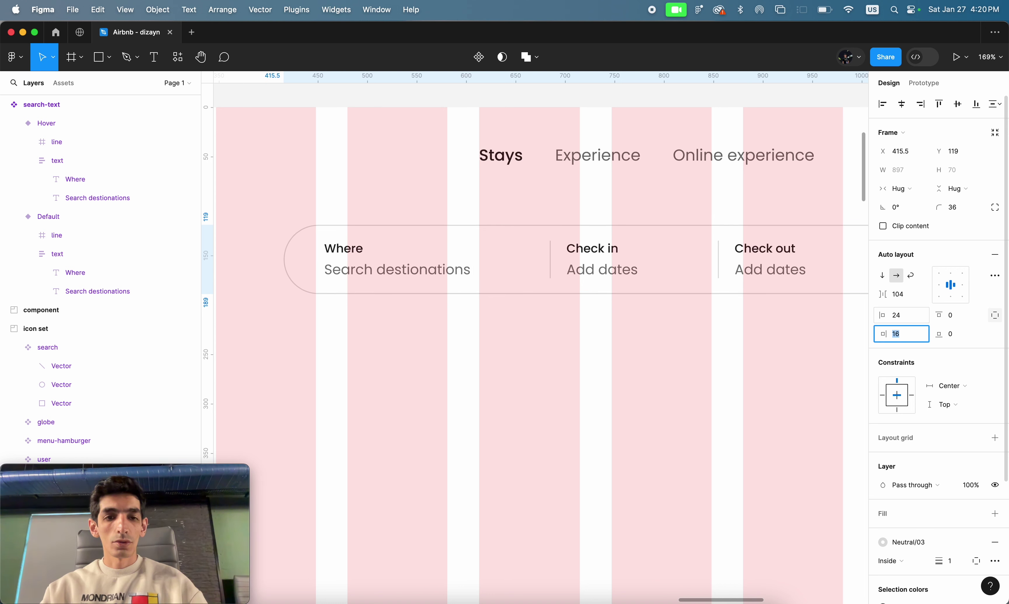
{"action": "left_click", "coordinate": [907, 316]}
{"action": "type", "text": "1"}
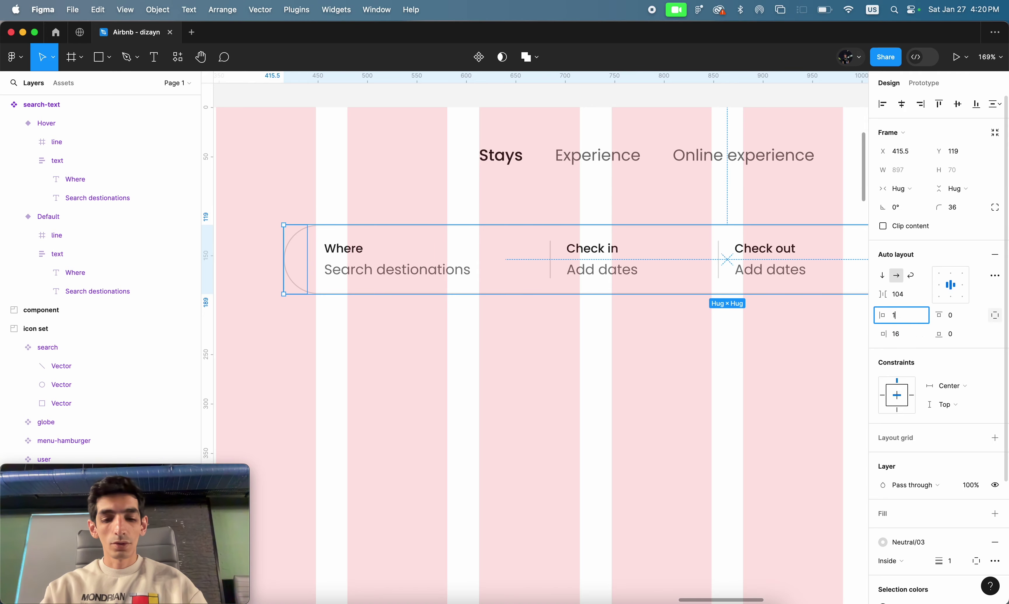
{"action": "type", "text": "6"}
{"action": "key", "text": "Tab"}
- Reselect the search bar to check it, then select the Ana sahife frame for previewing
{"action": "scroll", "coordinate": [658, 383], "scroll_direction": "down", "scroll_amount": 5}
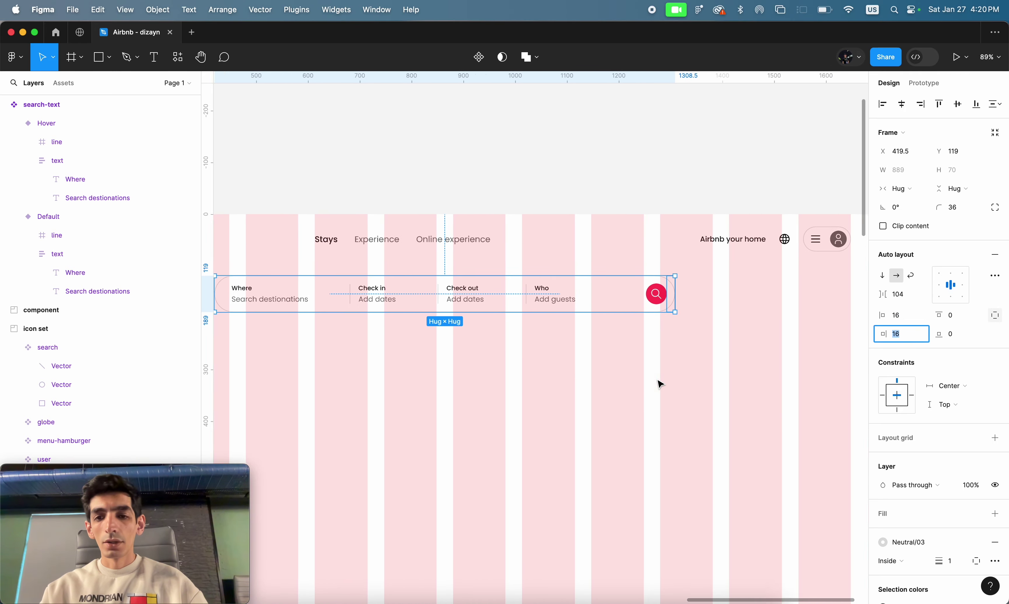
{"action": "scroll", "coordinate": [622, 294], "scroll_direction": "up", "scroll_amount": 8}
{"action": "scroll", "coordinate": [622, 293], "scroll_direction": "up", "scroll_amount": 3}
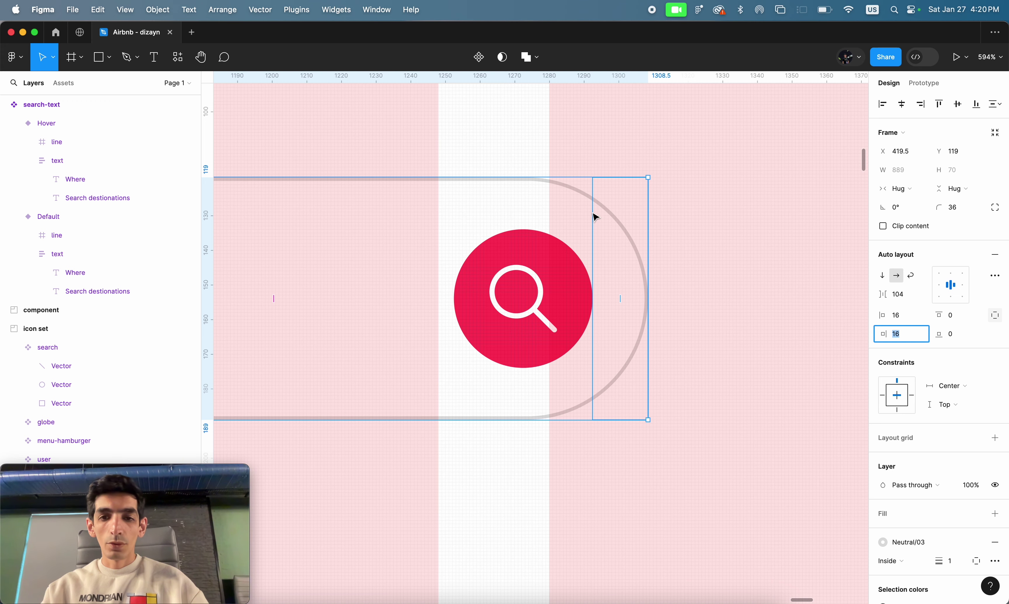
{"action": "scroll", "coordinate": [705, 292], "scroll_direction": "down", "scroll_amount": 5}
{"action": "scroll", "coordinate": [705, 291], "scroll_direction": "down", "scroll_amount": 5}
{"action": "scroll", "coordinate": [703, 287], "scroll_direction": "down", "scroll_amount": 3}
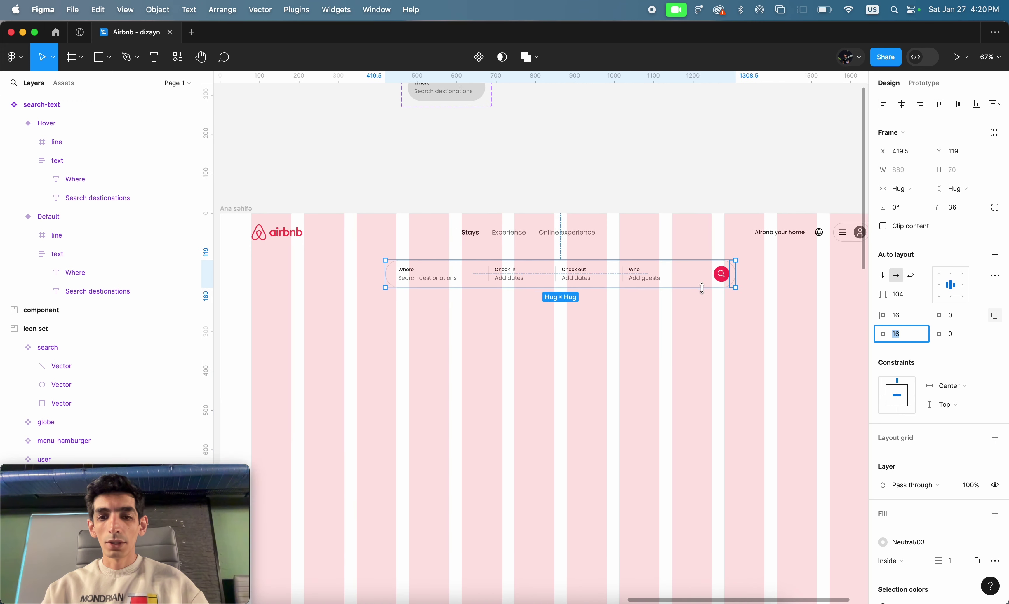
{"action": "left_click", "coordinate": [355, 283]}
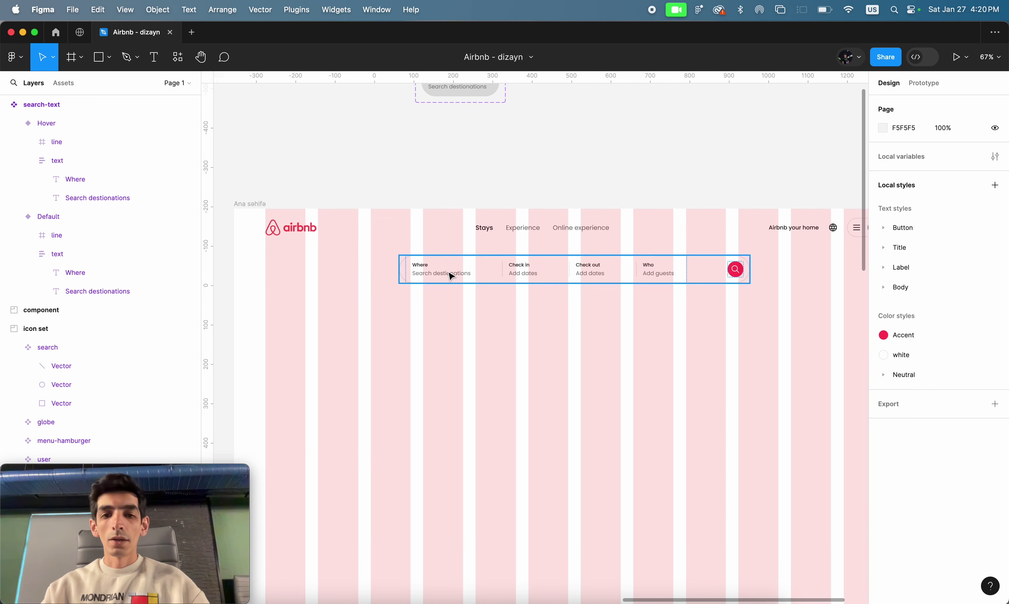
{"action": "left_click", "coordinate": [519, 259]}
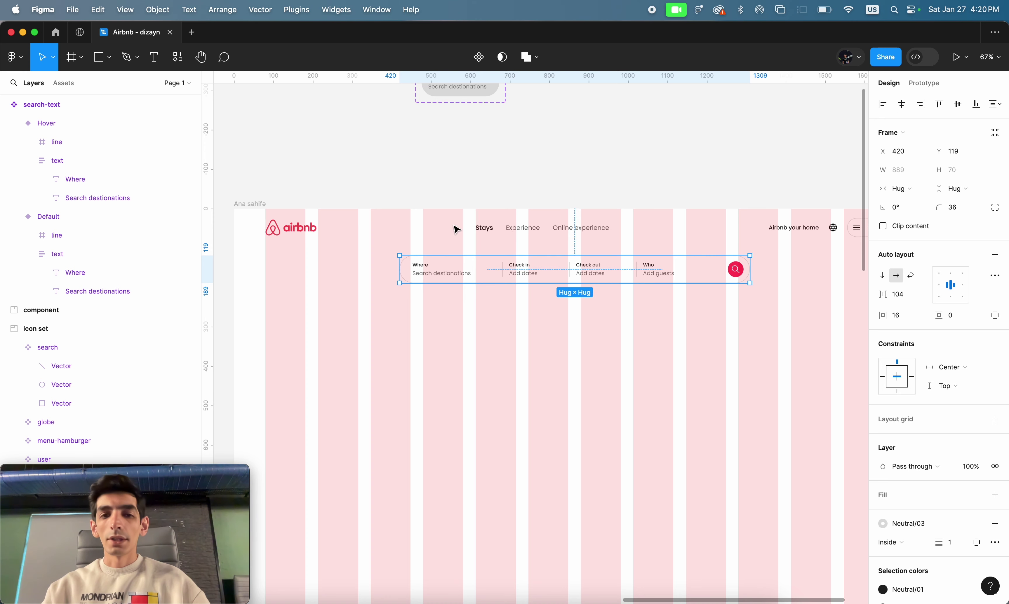
{"action": "left_click", "coordinate": [256, 208]}
- Check the Where field's hover pill in Figma Mirror, then reselect the search bar in Figma
{"action": "key", "text": "ctrl+Right"}
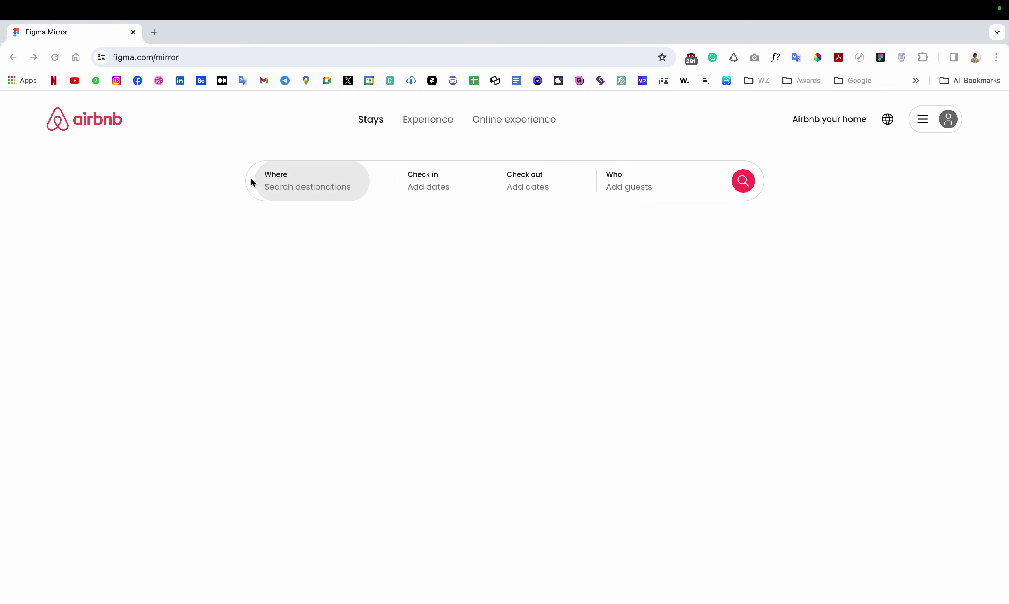
{"action": "key", "text": "ctrl+Left"}
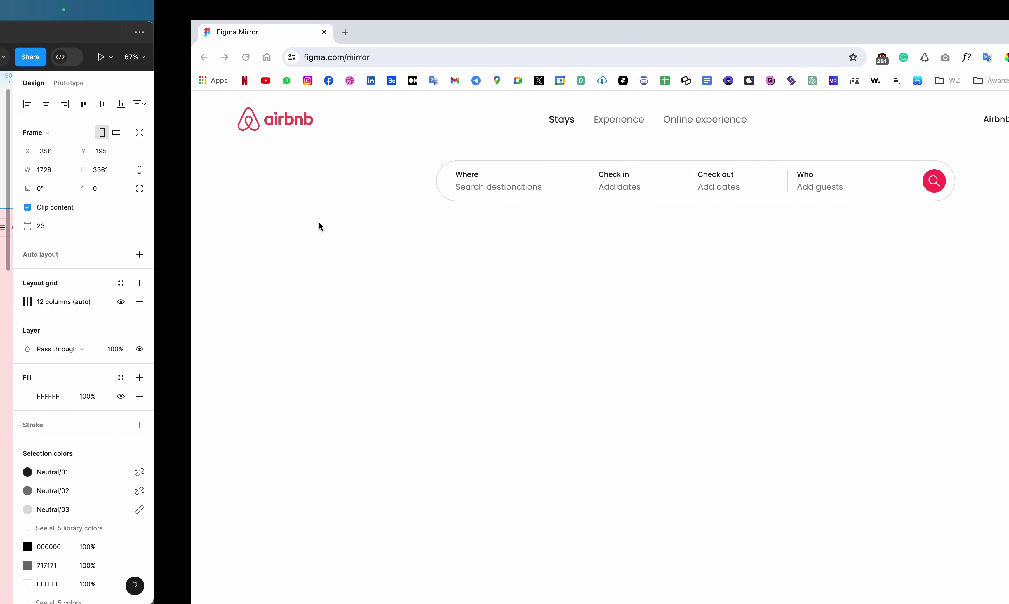
{"action": "left_click", "coordinate": [445, 271]}
- Set the search bar's left padding to 0 using independent padding
{"action": "scroll", "coordinate": [444, 270], "scroll_direction": "up", "scroll_amount": 5}
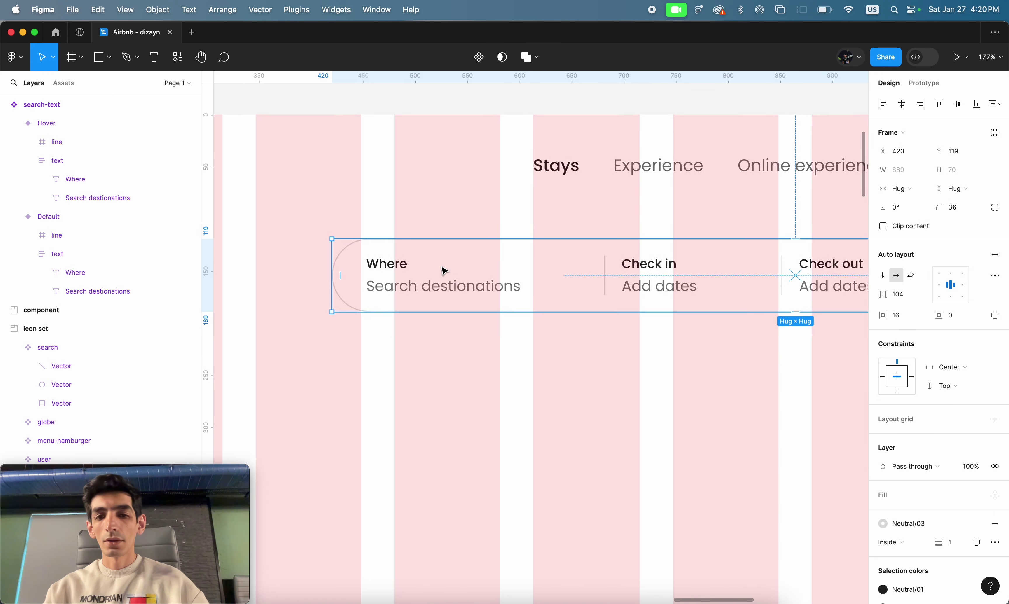
{"action": "left_click", "coordinate": [995, 316]}
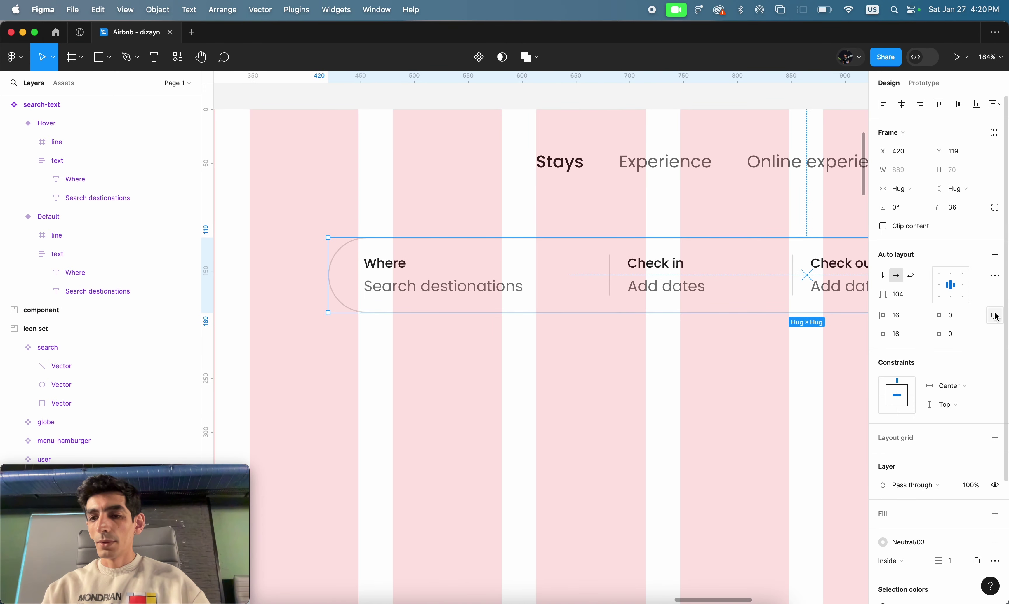
{"action": "left_click", "coordinate": [905, 320]}
{"action": "type", "text": "0"}
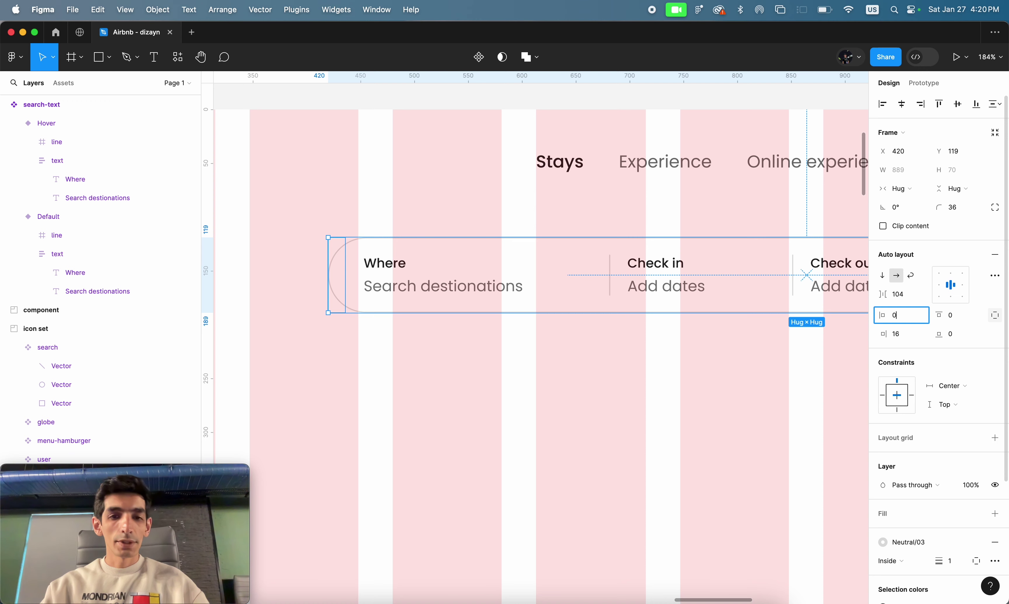
{"action": "key", "text": "Tab"}
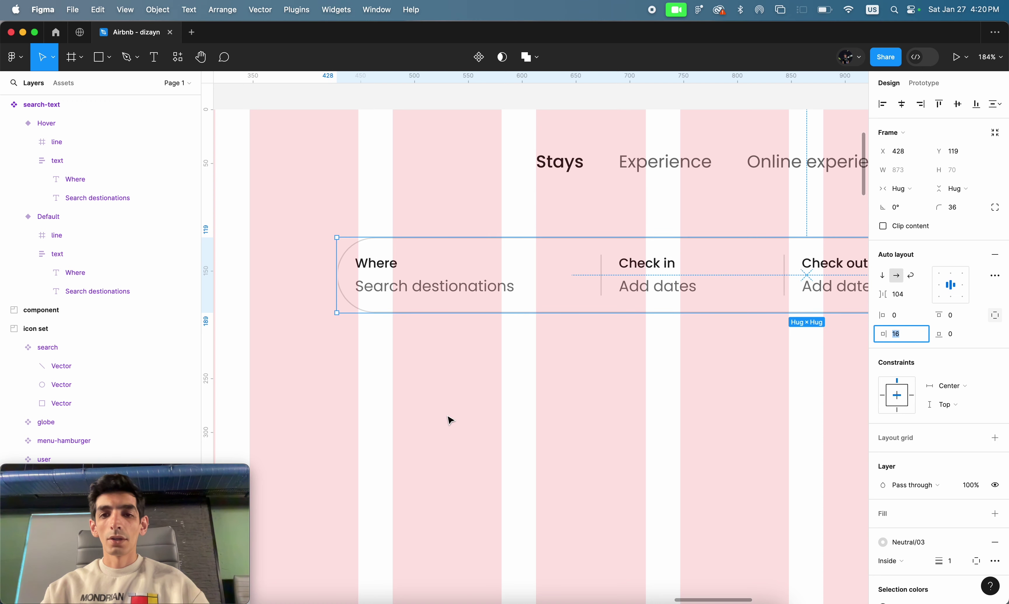
- Test the hover in Mirror, fit the whole design in view, then compare with live airbnb.com in Chrome
{"action": "key", "text": "ctrl+Right"}
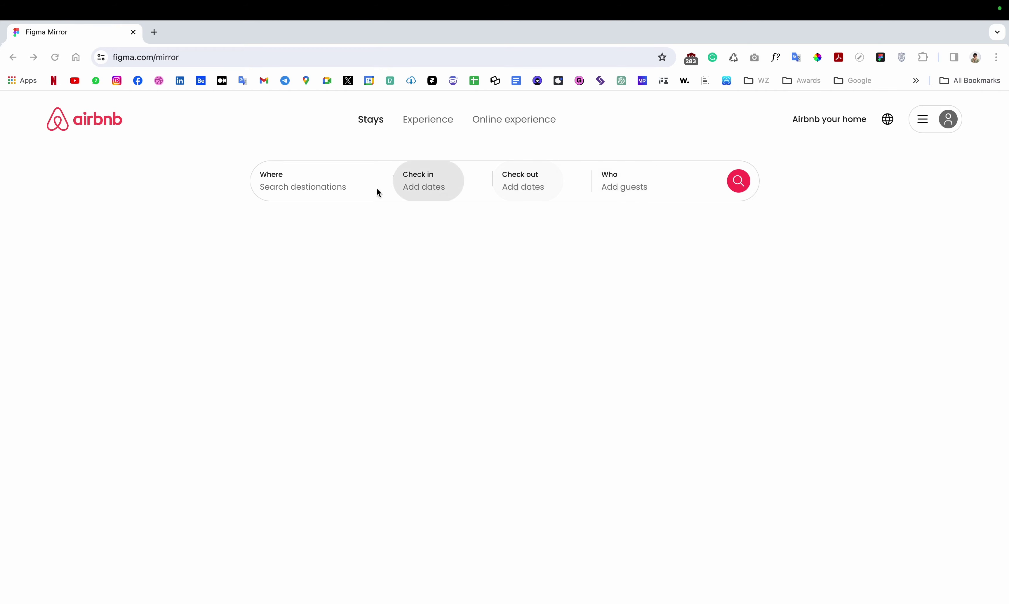
{"action": "key", "text": "ctrl+Left"}
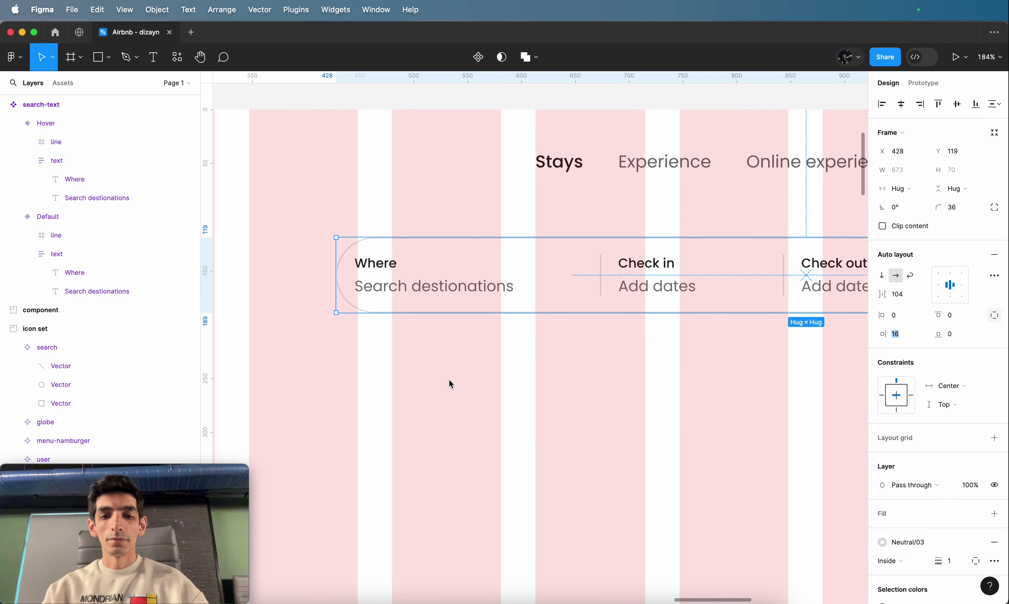
{"action": "key", "text": "Escape"}
{"action": "key", "text": "shift+1"}
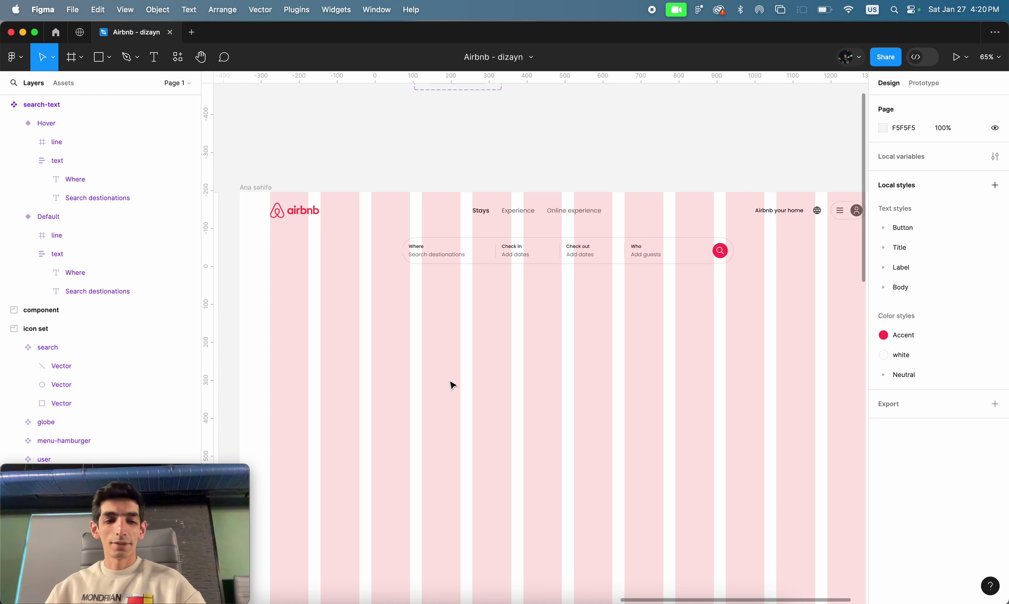
{"action": "key", "text": "super+Tab"}
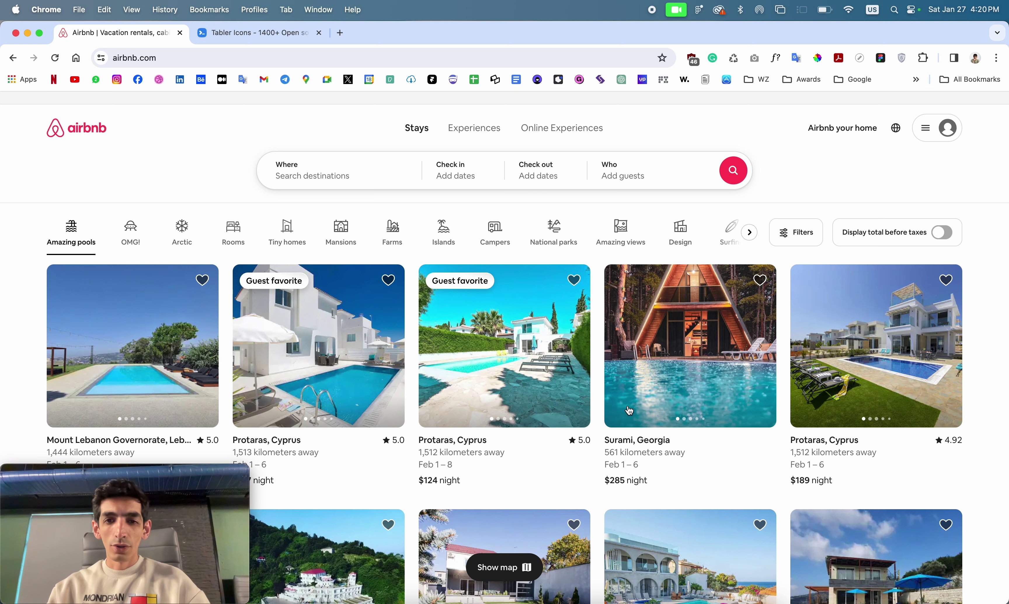